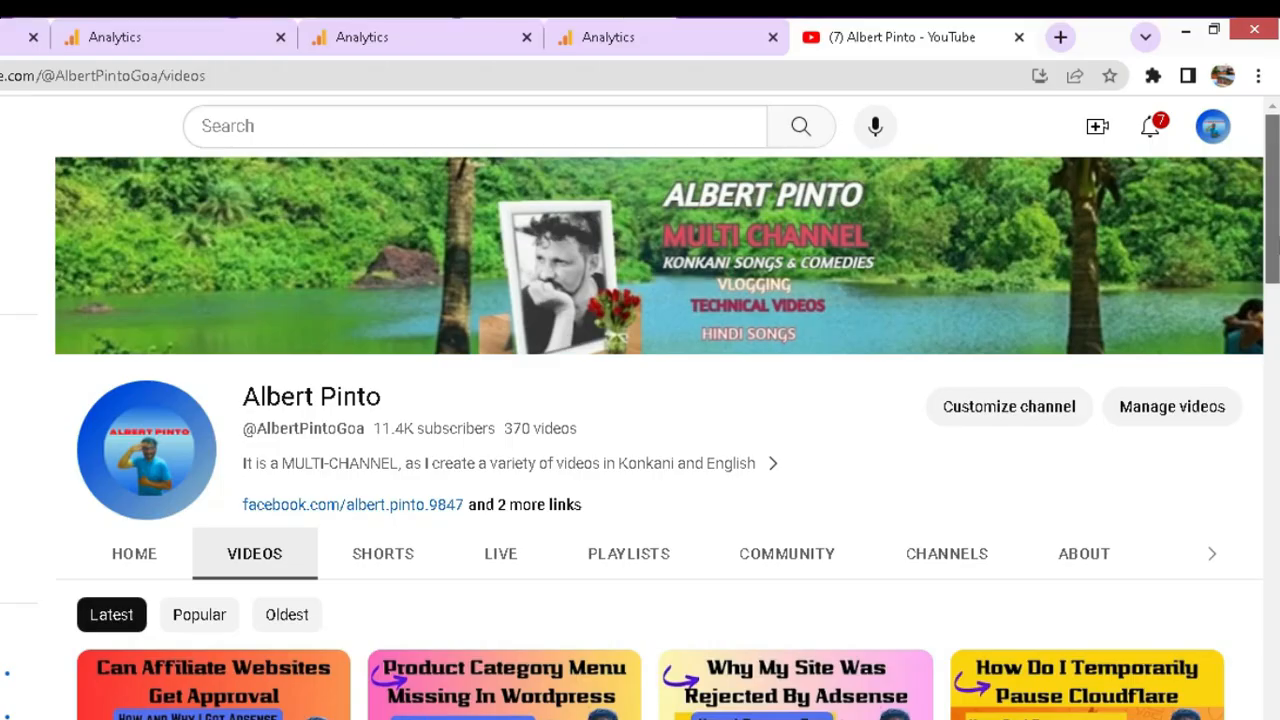
# - Browse the channel's uploaded videos, including the older ones, and return towards the latest uploads
pyautogui.moveTo(1278, 240); pyautogui.dragTo(1277, 428)
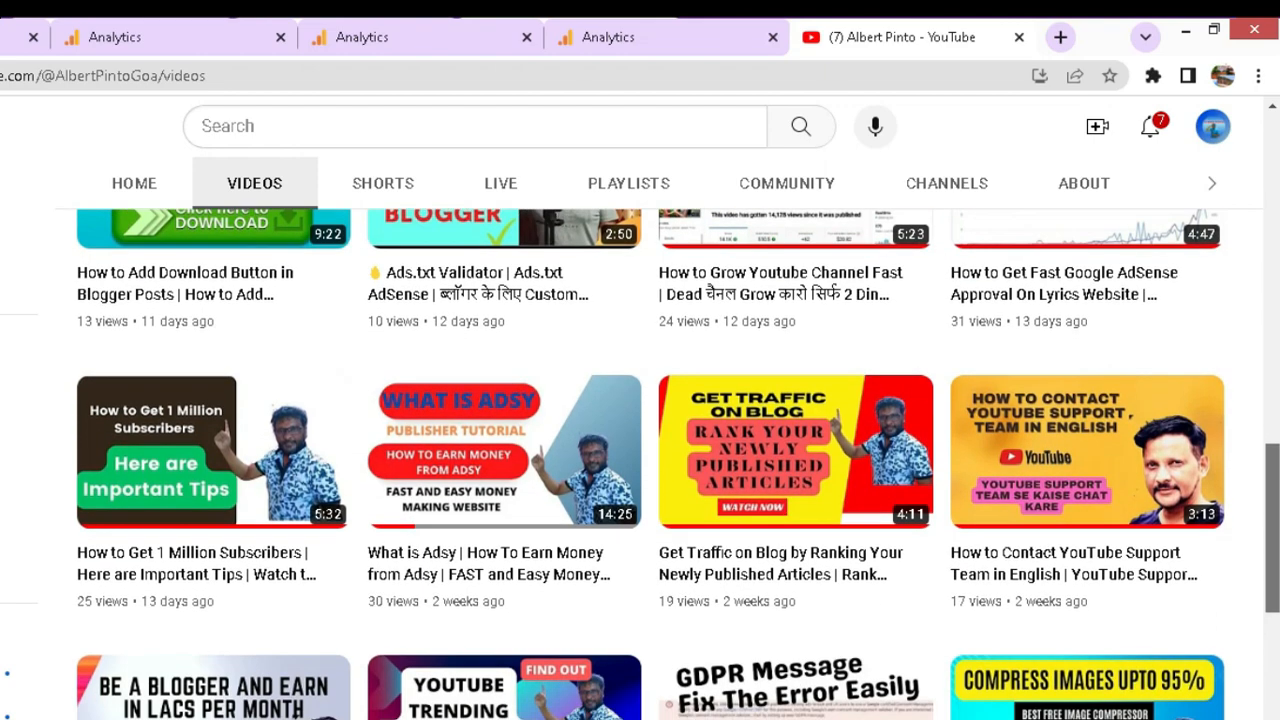
pyautogui.scroll(-1, 640, 450)
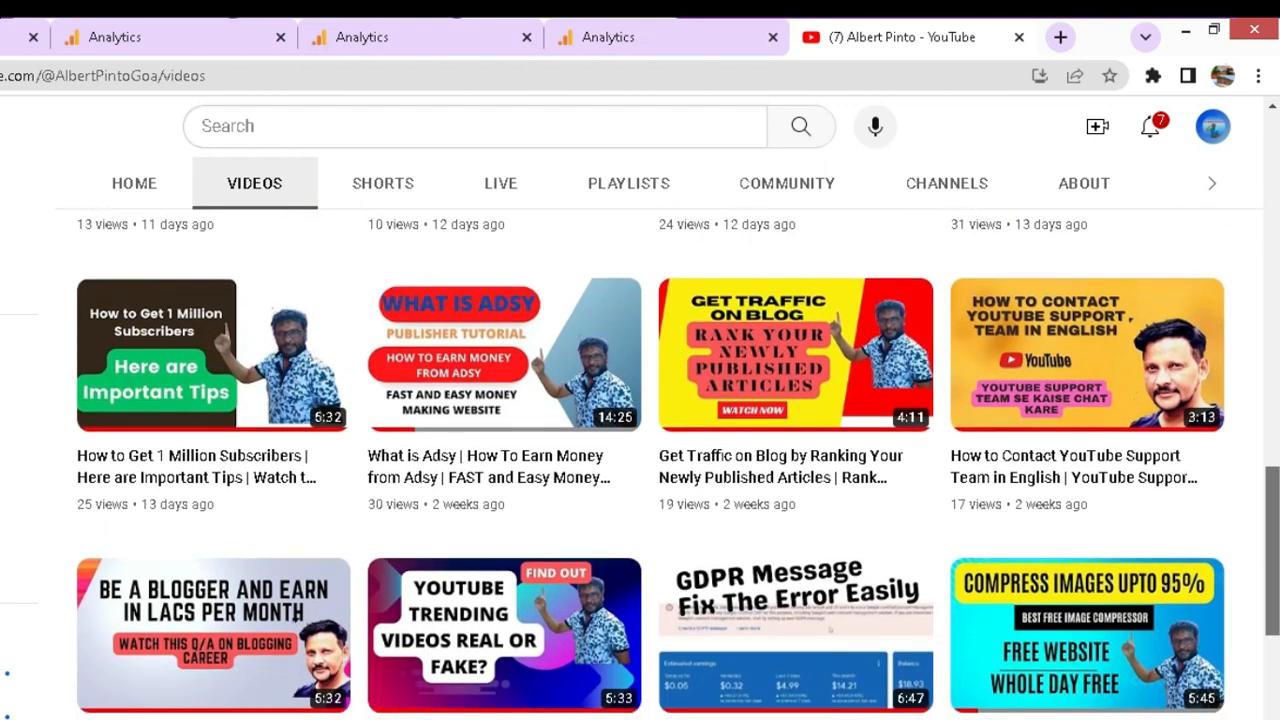
pyautogui.scroll(-1, 640, 450)
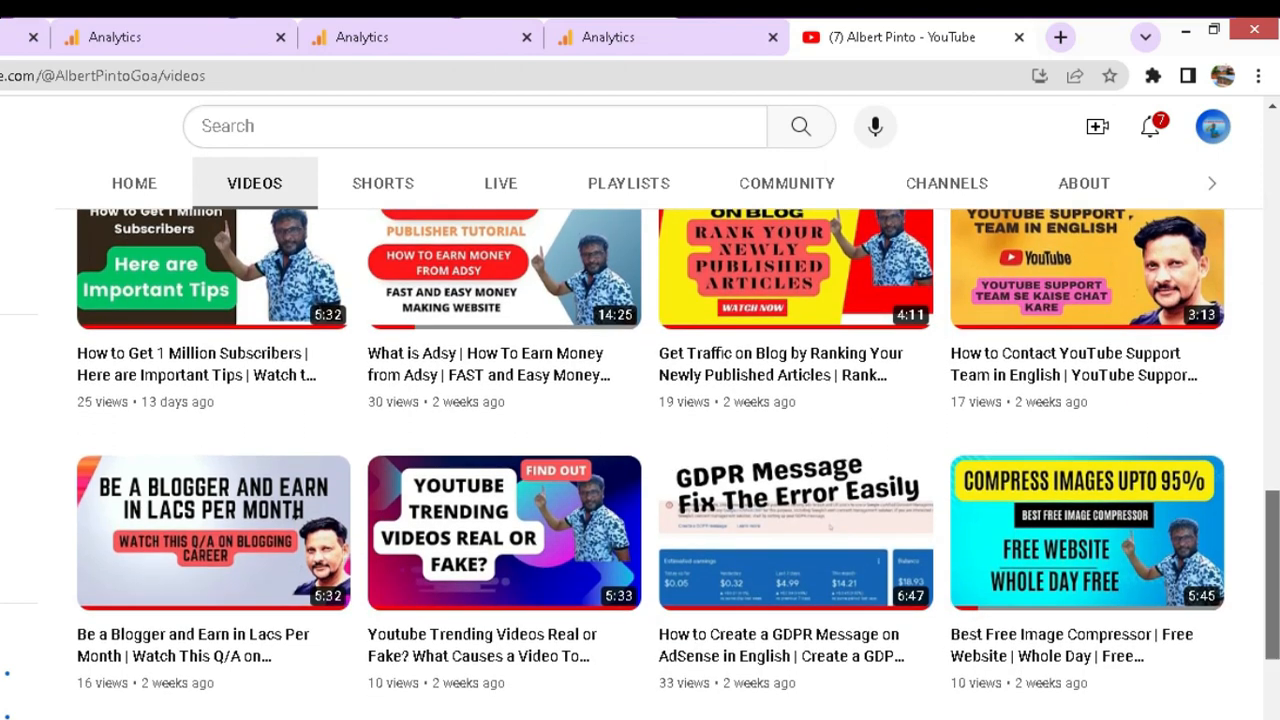
pyautogui.scroll(-2, 640, 450)
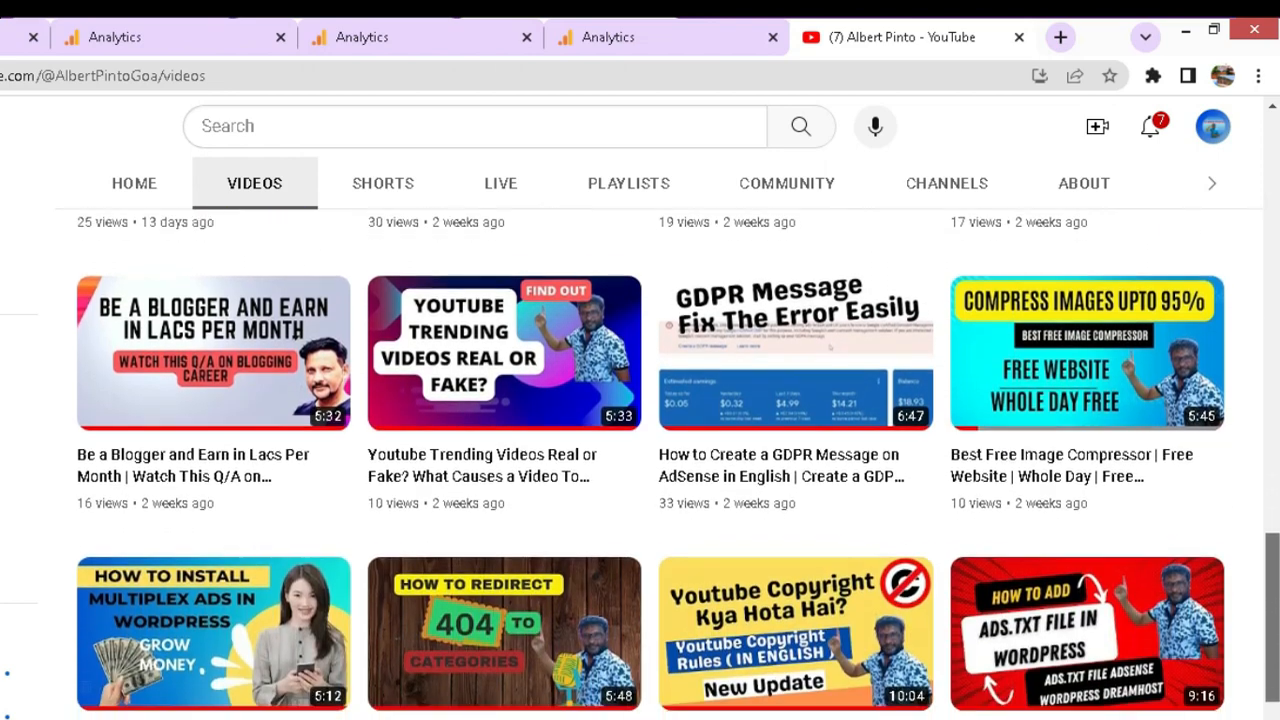
pyautogui.scroll(5, 640, 450)
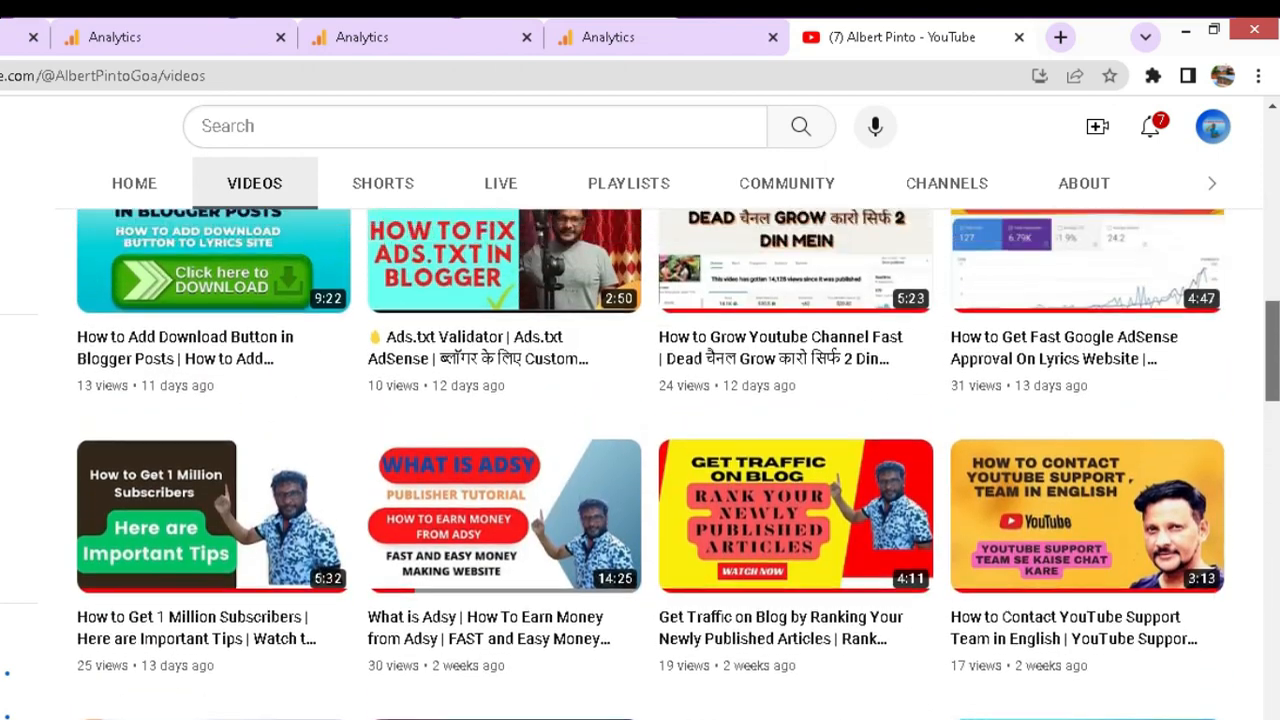
pyautogui.scroll(4, 425, 415)
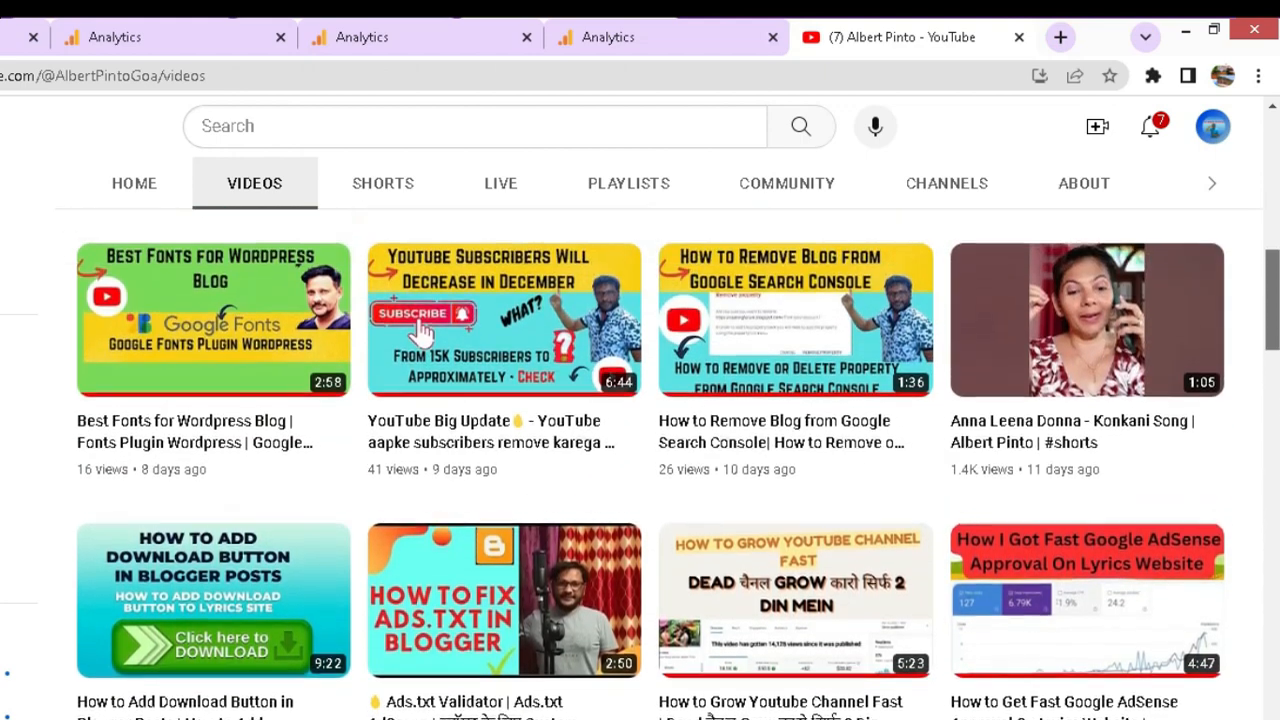
pyautogui.scroll(3, 425, 415)
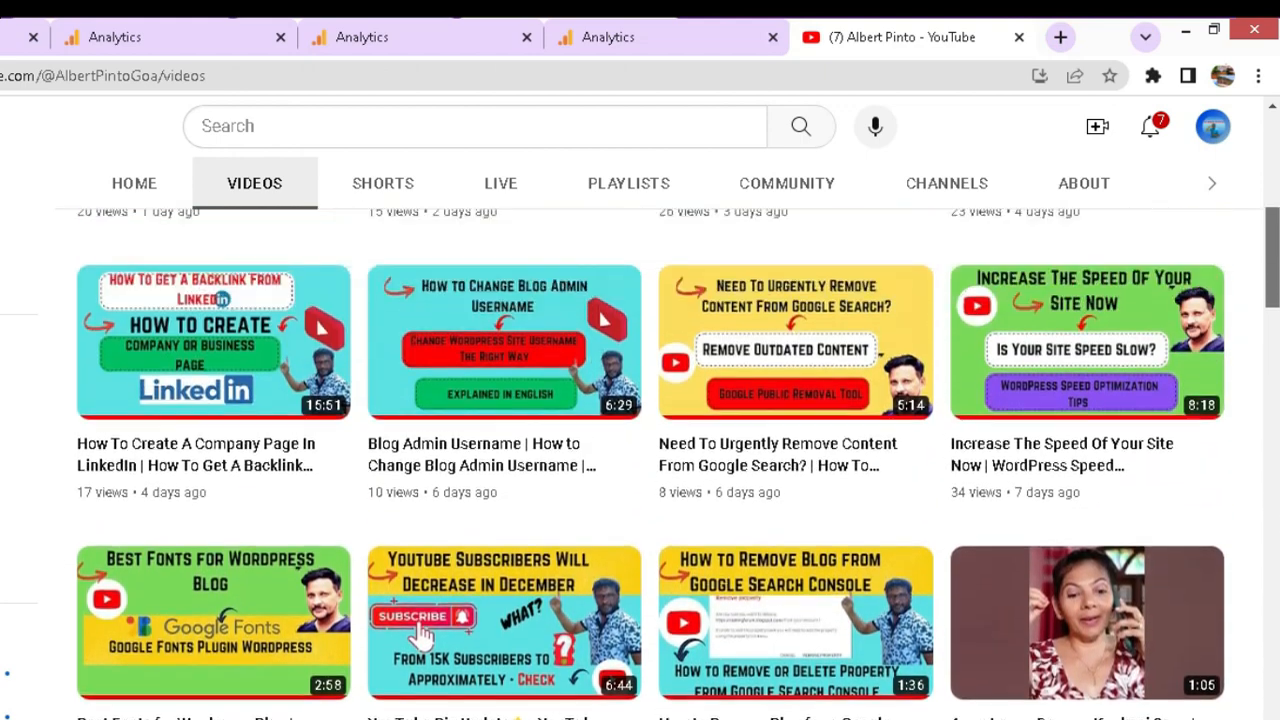
pyautogui.scroll(5, 640, 450)
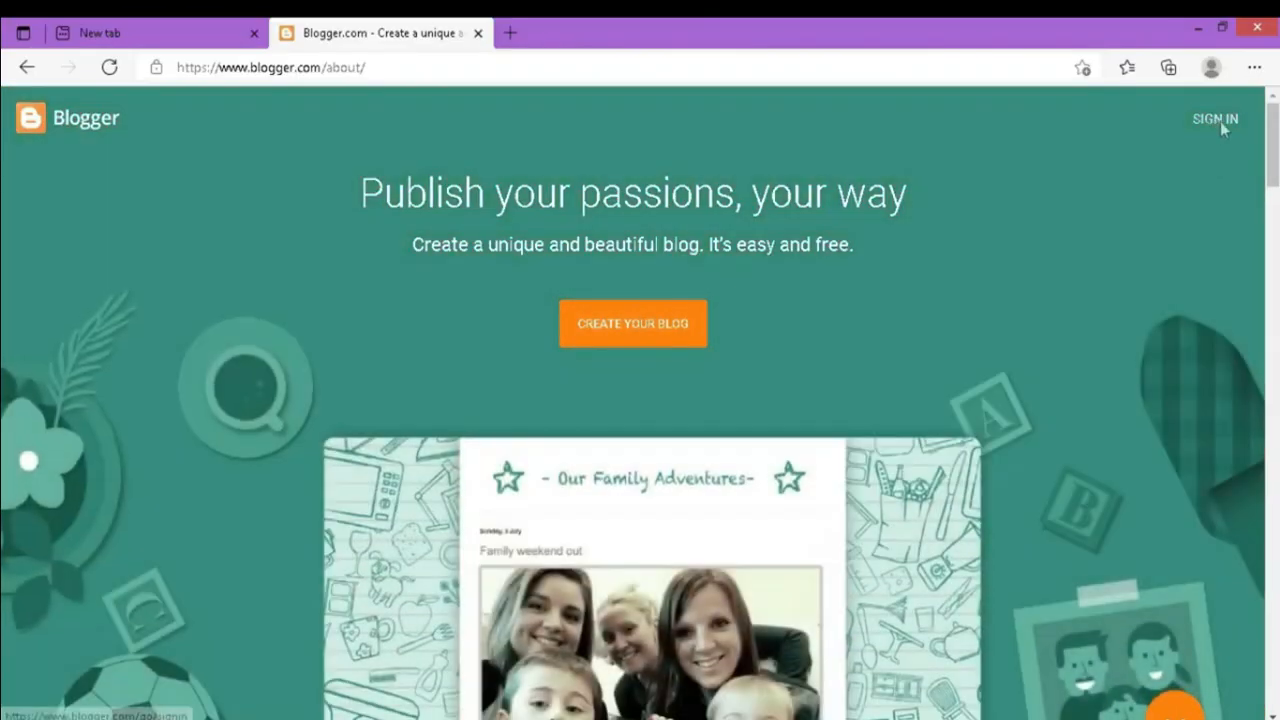
# - Sign in to Blogger with the Google account, submitting the account password
pyautogui.click(1218, 120)
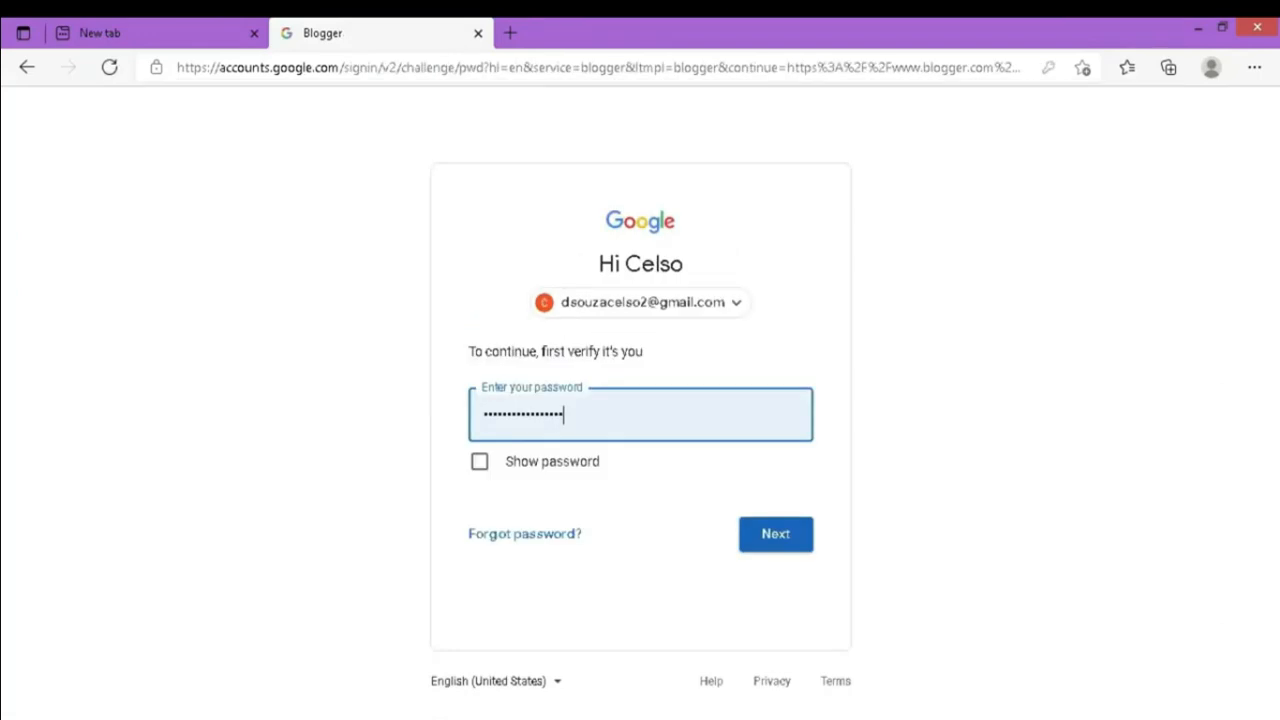
pyautogui.click(775, 532)
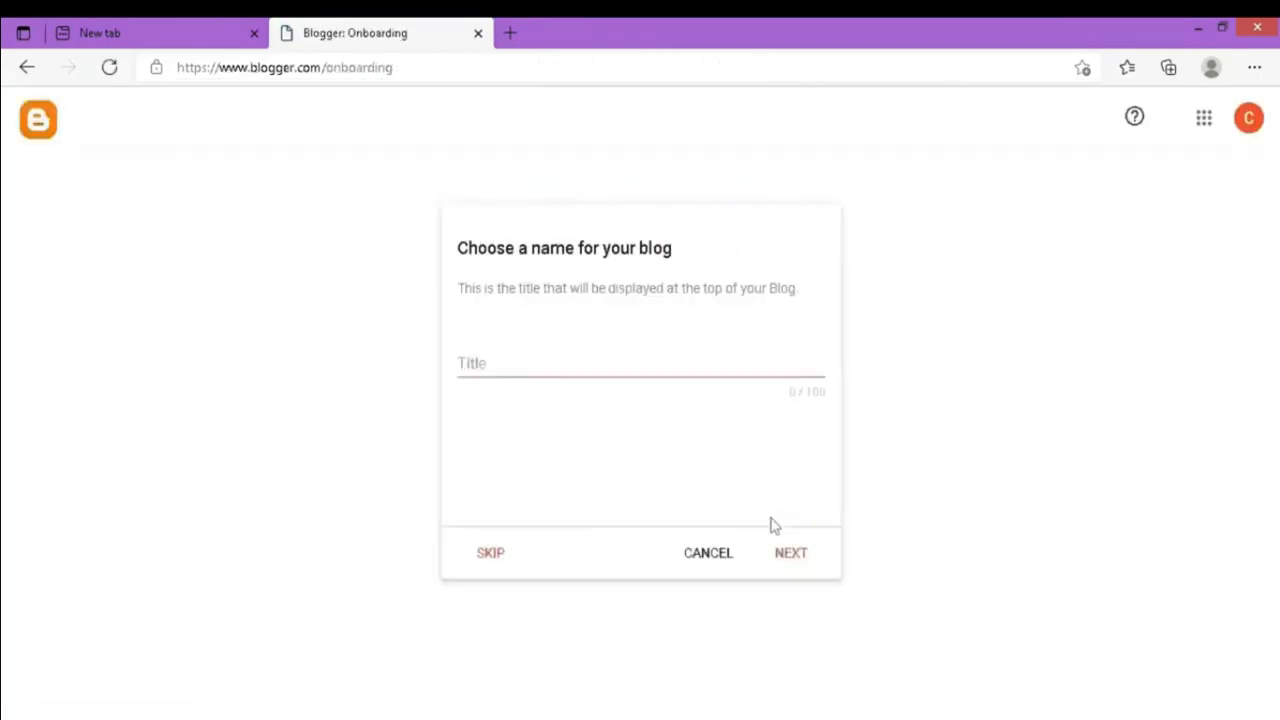
# - Name the new blog "Buzz Now" and continue to the URL choice
pyautogui.scroll(-2, 677, 571)
pyautogui.scroll(-1, 840, 520)
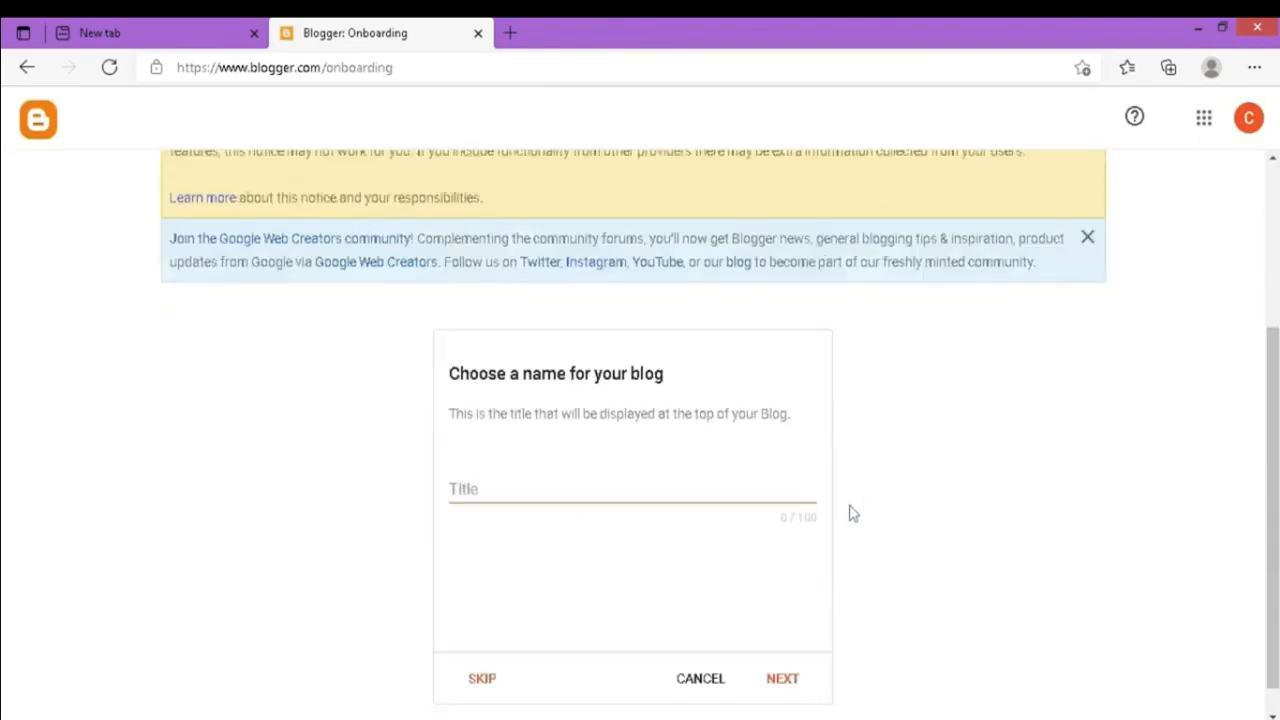
pyautogui.scroll(-1, 853, 513)
pyautogui.click(589, 457)
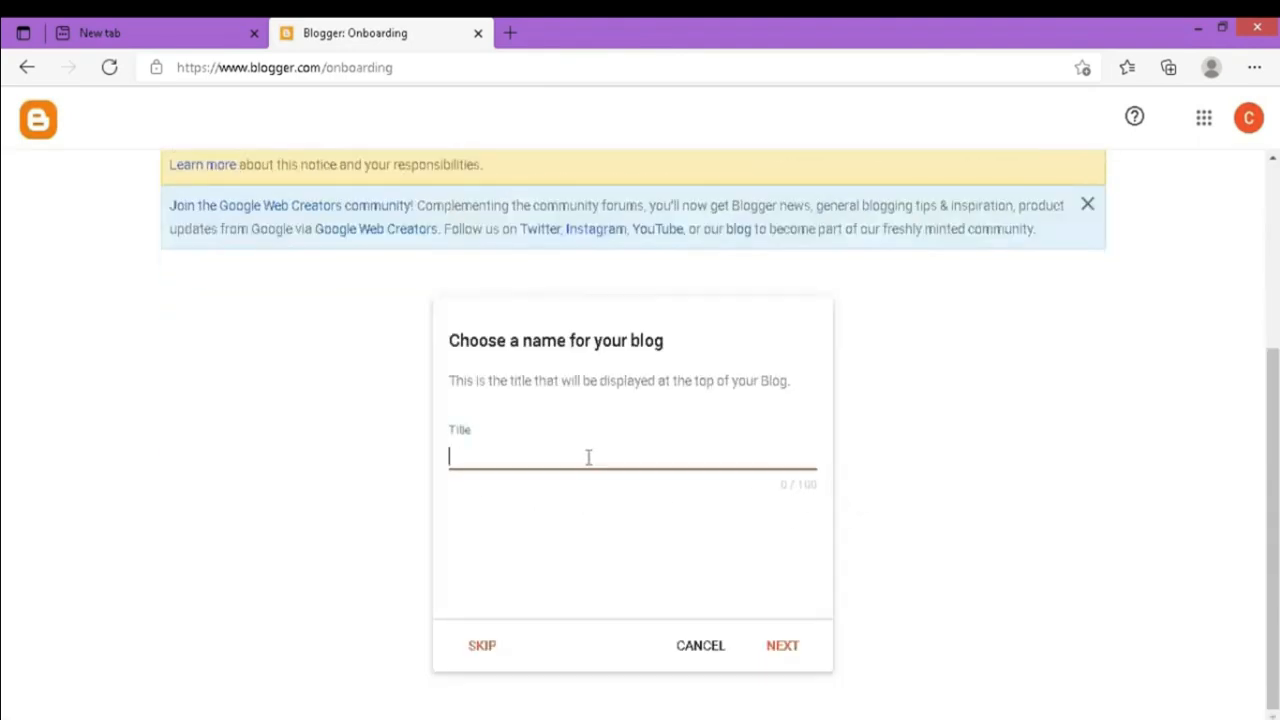
pyautogui.write('Buzz Now')
pyautogui.click(788, 648)
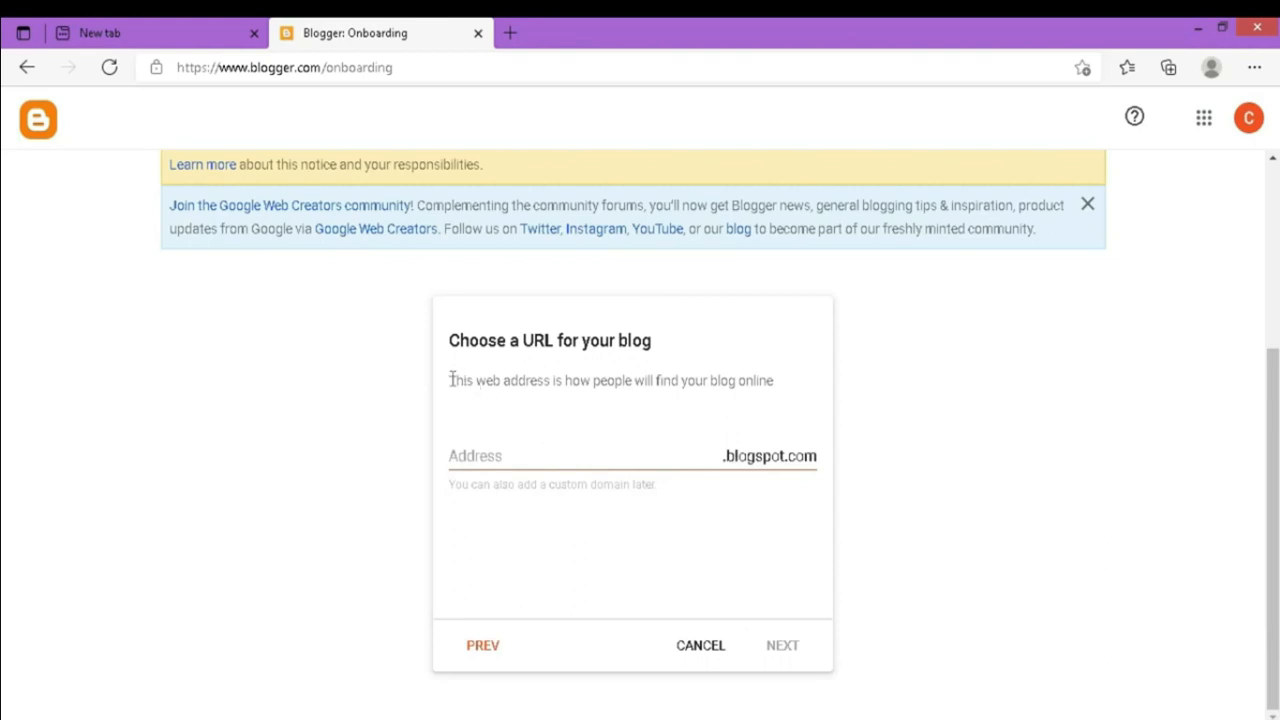
# - Set the blog's web address to buzznowindia.blogspot.com and continue to the display name
pyautogui.moveTo(451, 380); pyautogui.dragTo(551, 381)
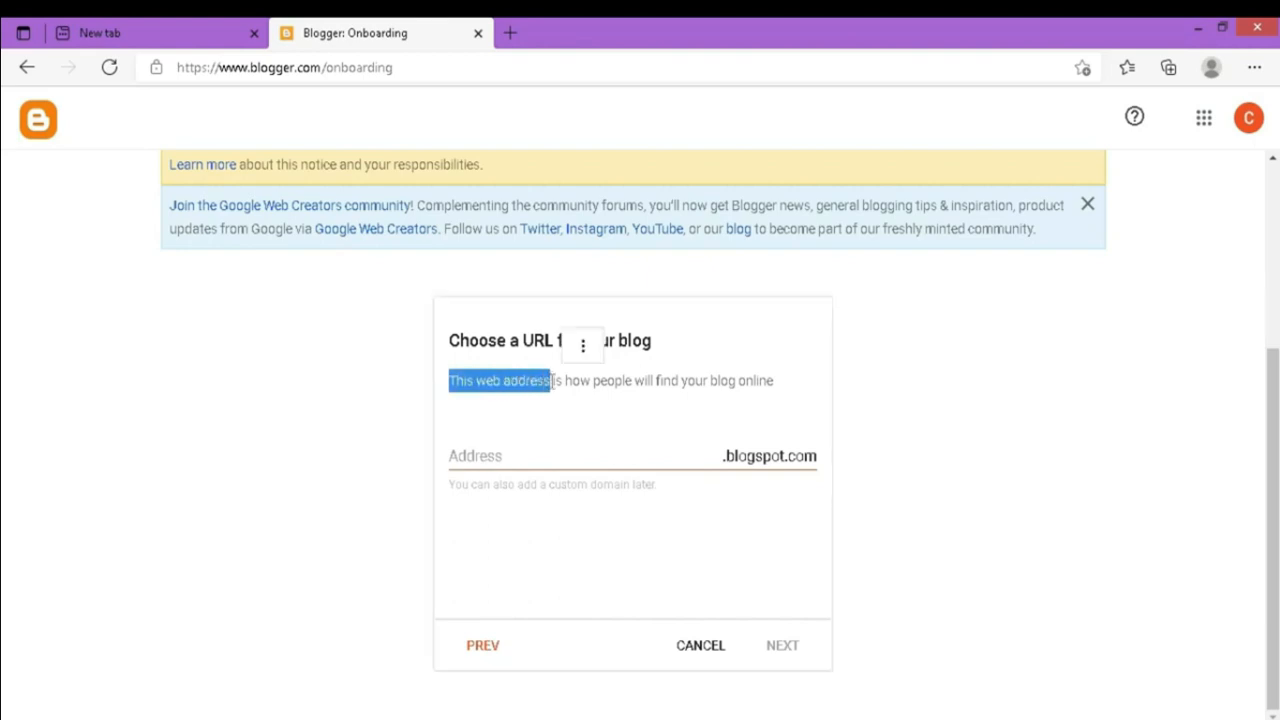
pyautogui.click(538, 455)
pyautogui.write('bu')
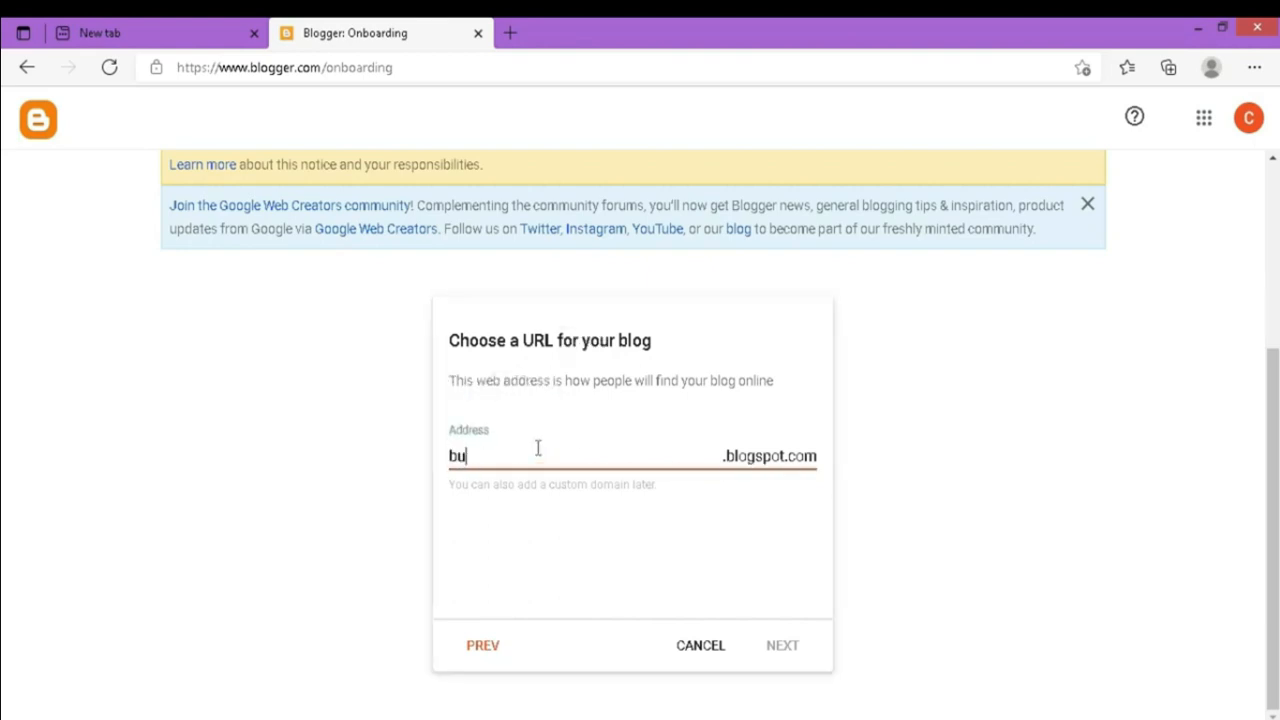
pyautogui.write('zznow')
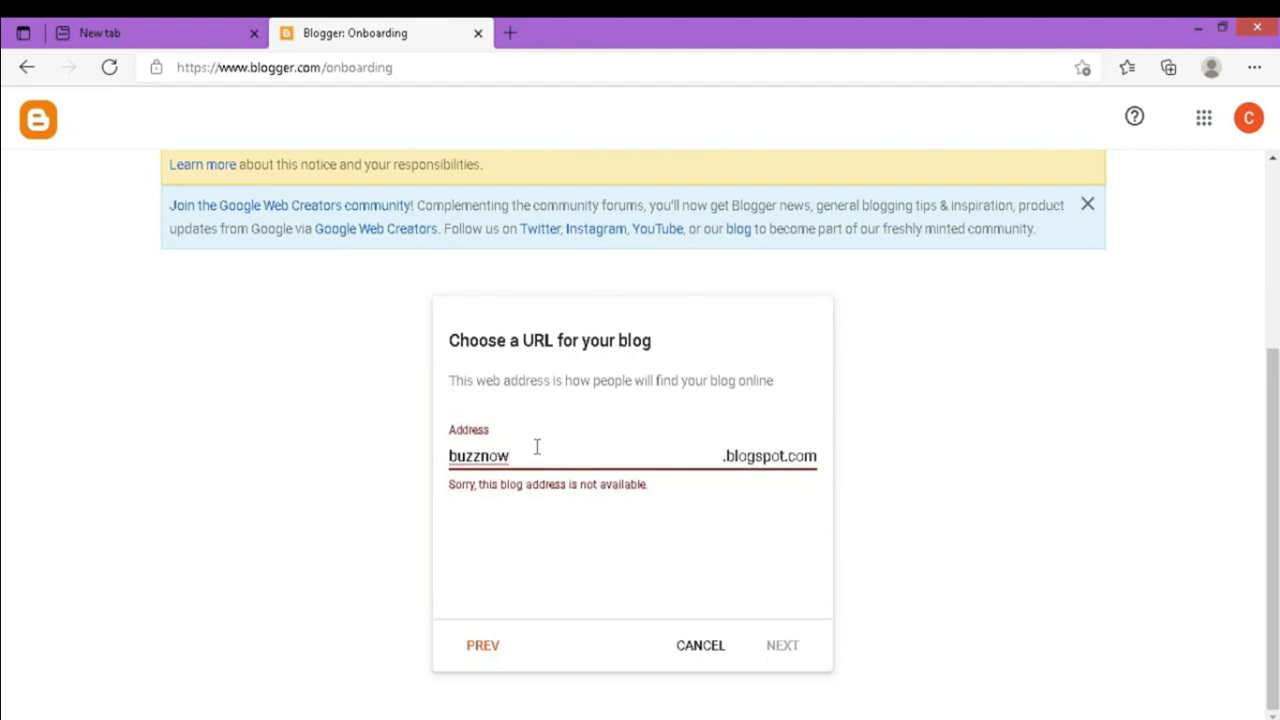
pyautogui.write('india')
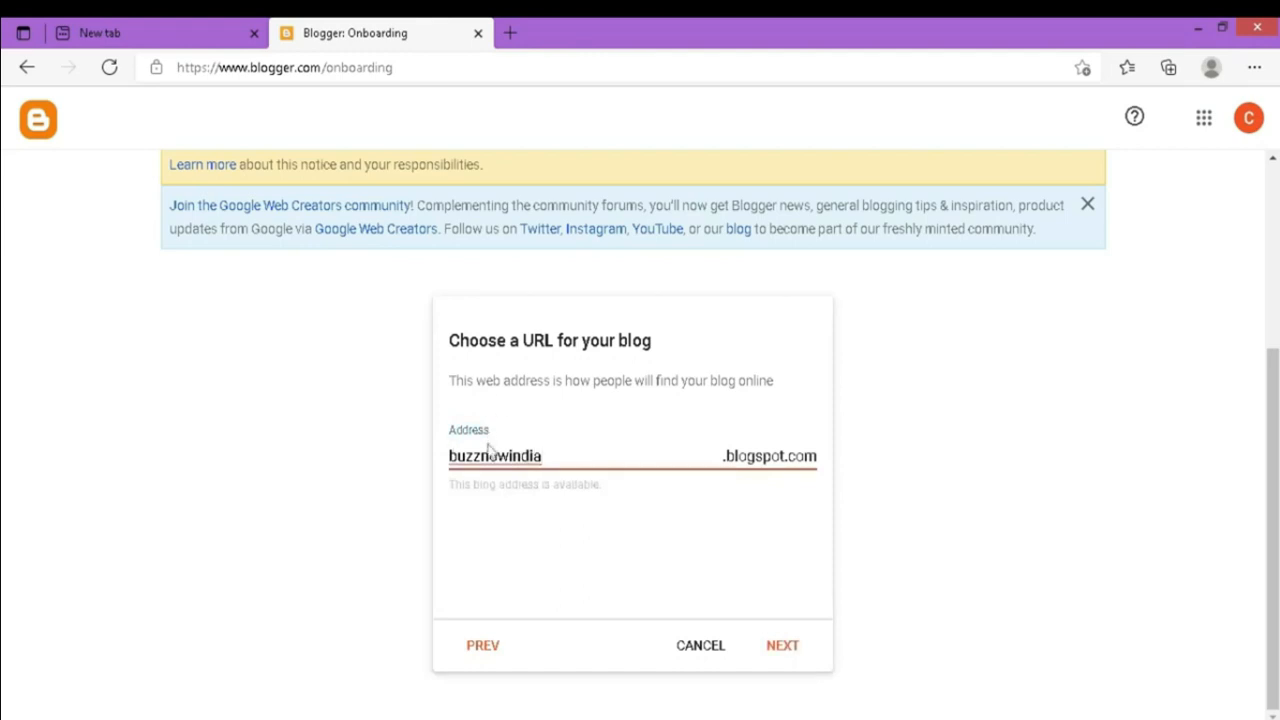
pyautogui.click(783, 647)
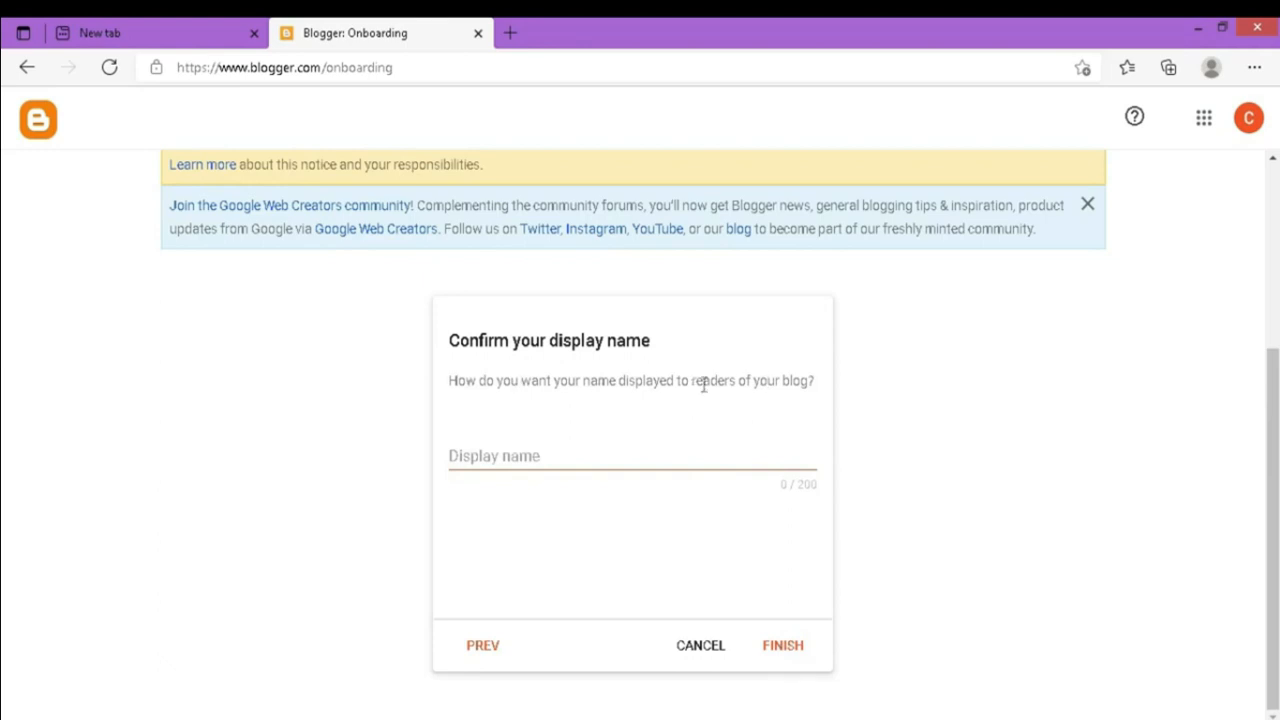
# - Set the display name to "Buzz Now" and finish creating the blog
pyautogui.click(600, 455)
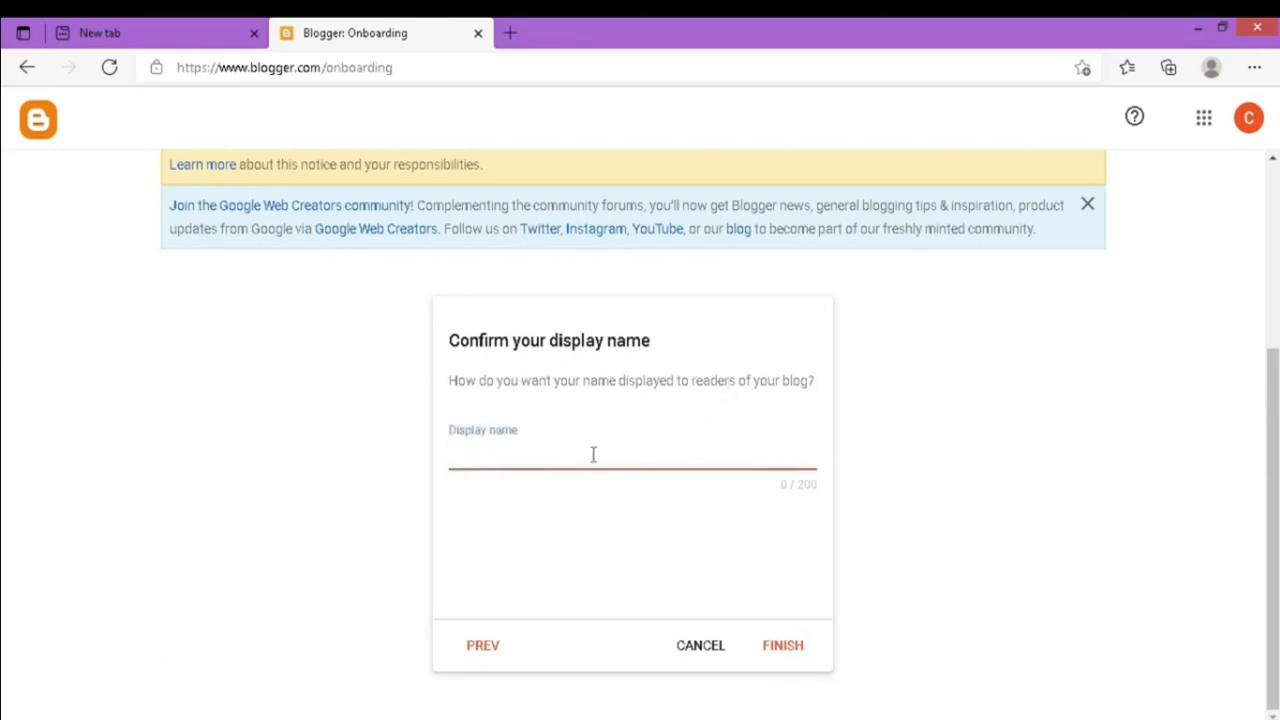
pyautogui.write('Buzz Now')
pyautogui.click(783, 647)
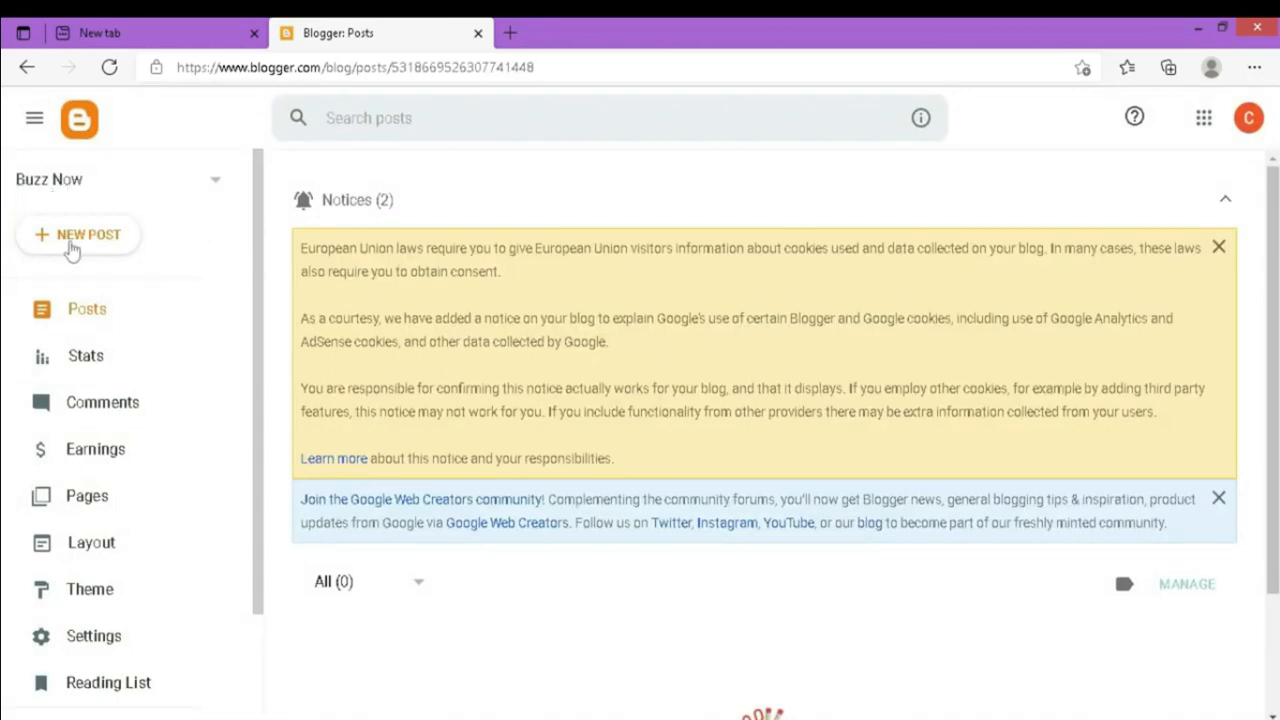
# - View the newly created blog's live page and examine its title
pyautogui.scroll(-2, 40, 430)
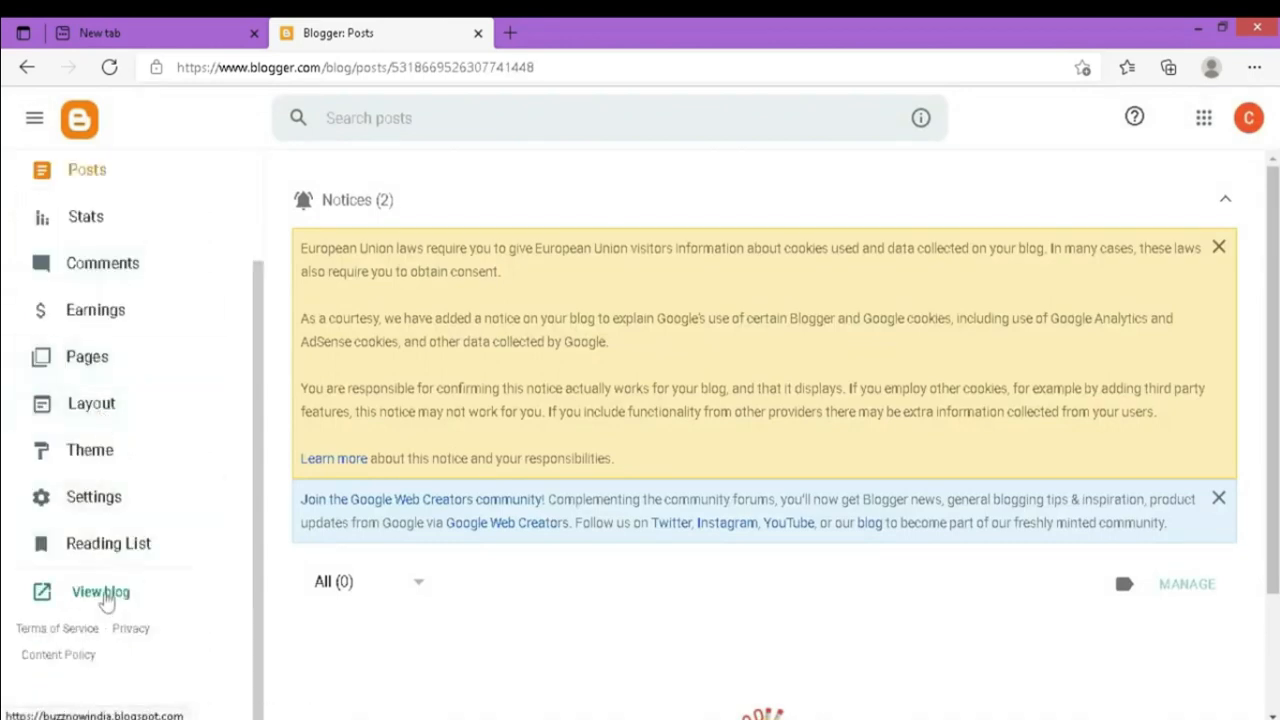
pyautogui.click(106, 597)
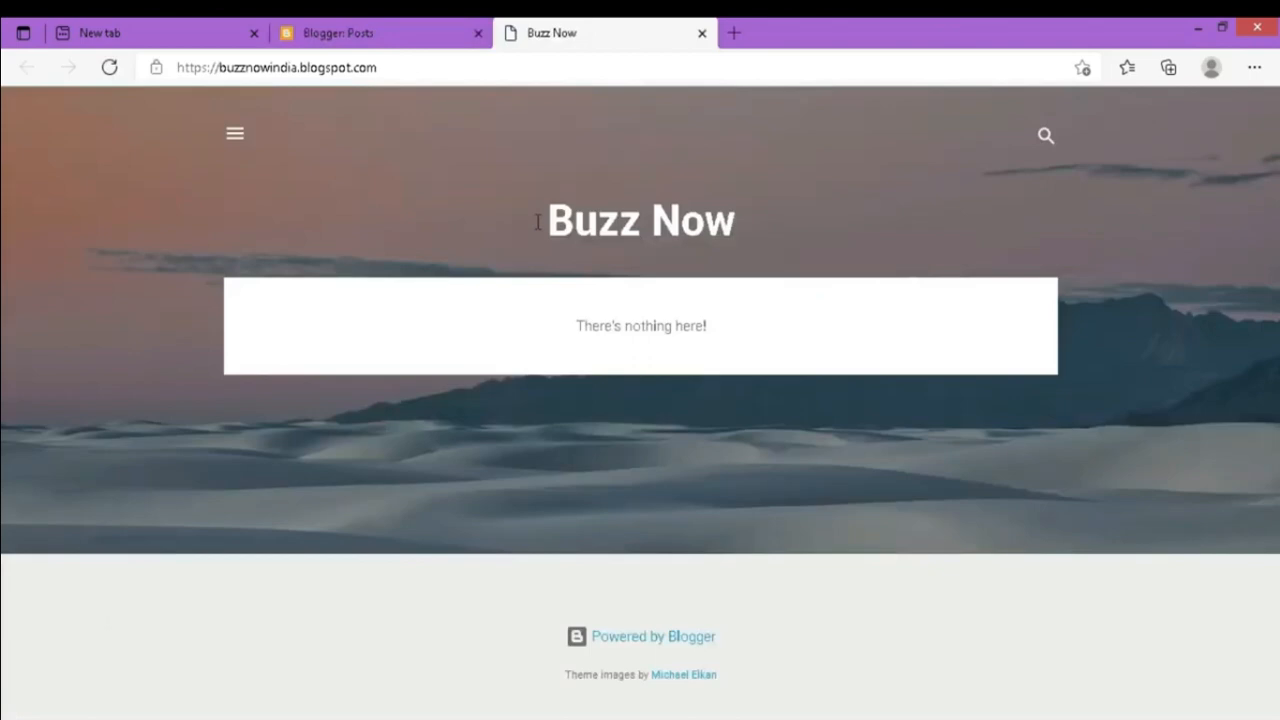
pyautogui.moveTo(537, 222); pyautogui.dragTo(789, 211)
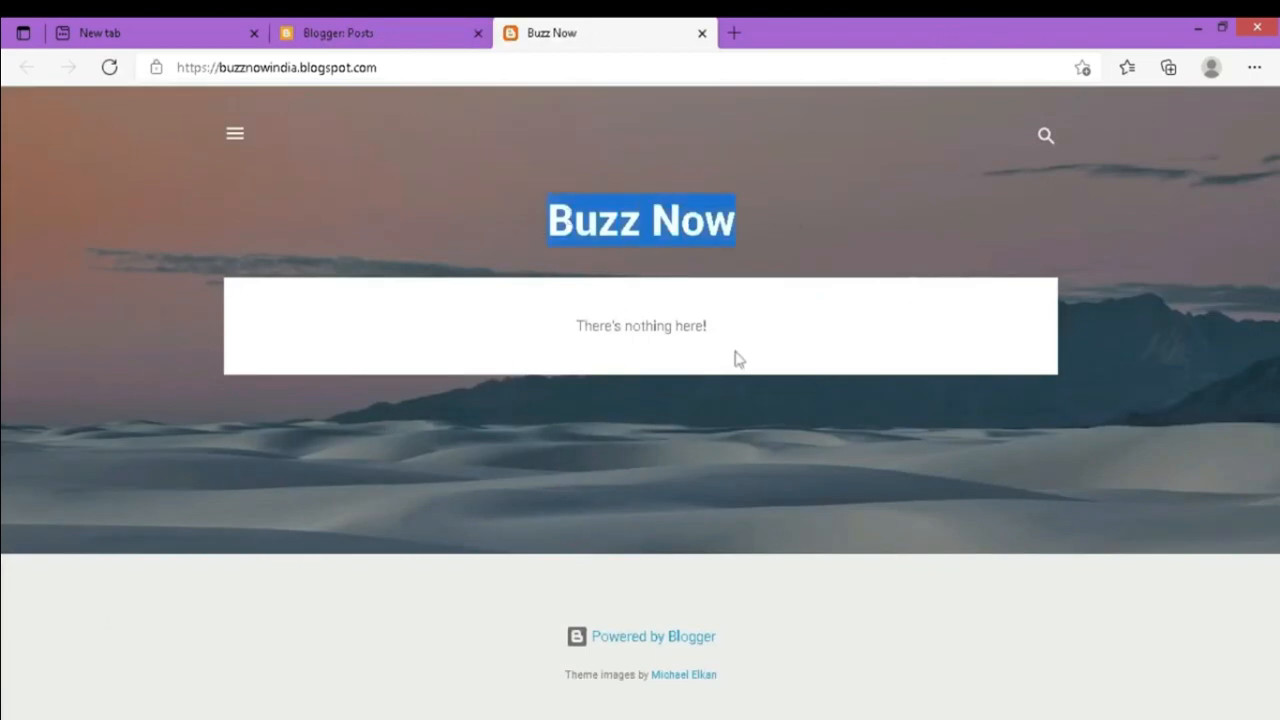
# - Return to the Blogger dashboard and select the Notable Light theme from the theme gallery
pyautogui.hotkey('ctrl', 'shift', 'Tab')
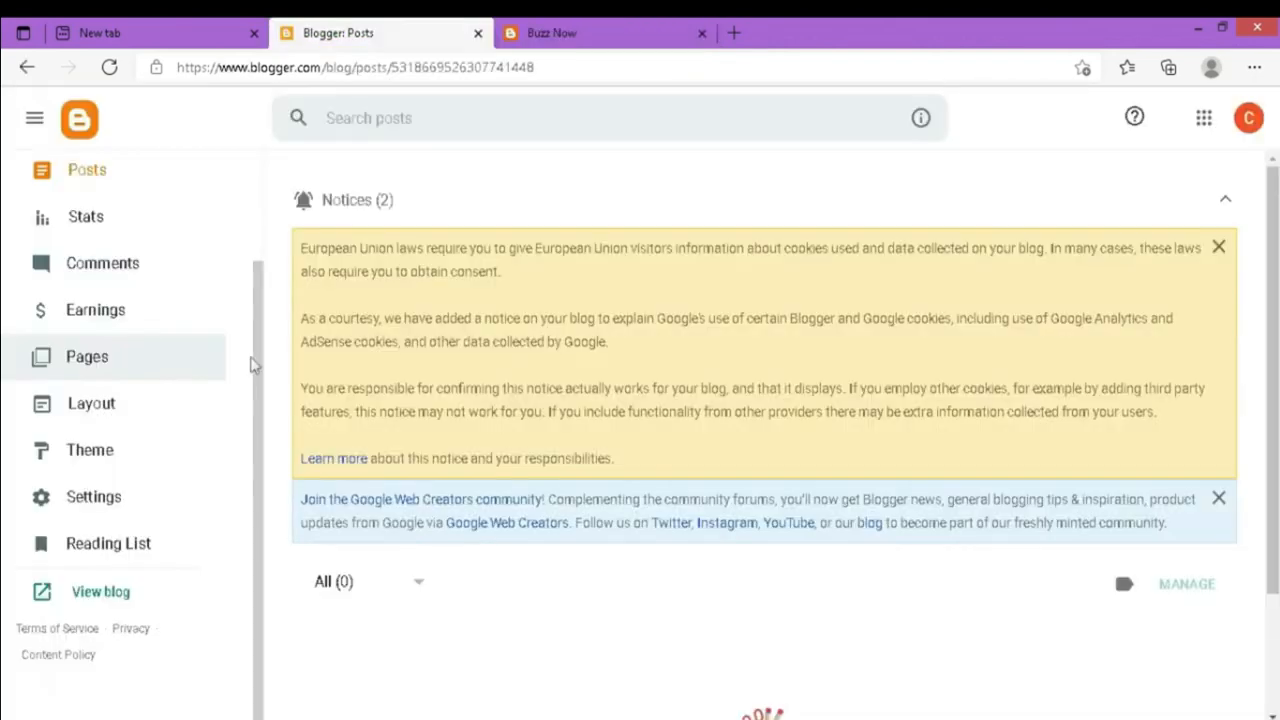
pyautogui.click(92, 452)
pyautogui.scroll(-10, 606, 450)
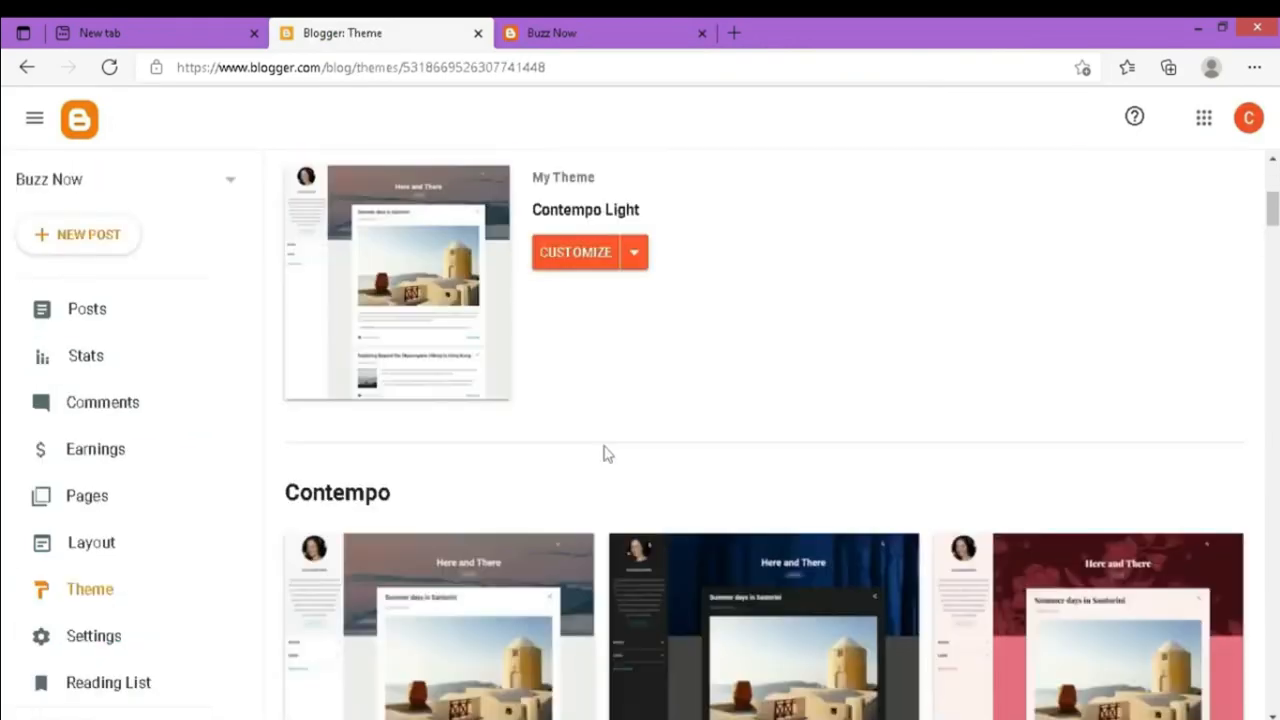
pyautogui.scroll(-1, 588, 442)
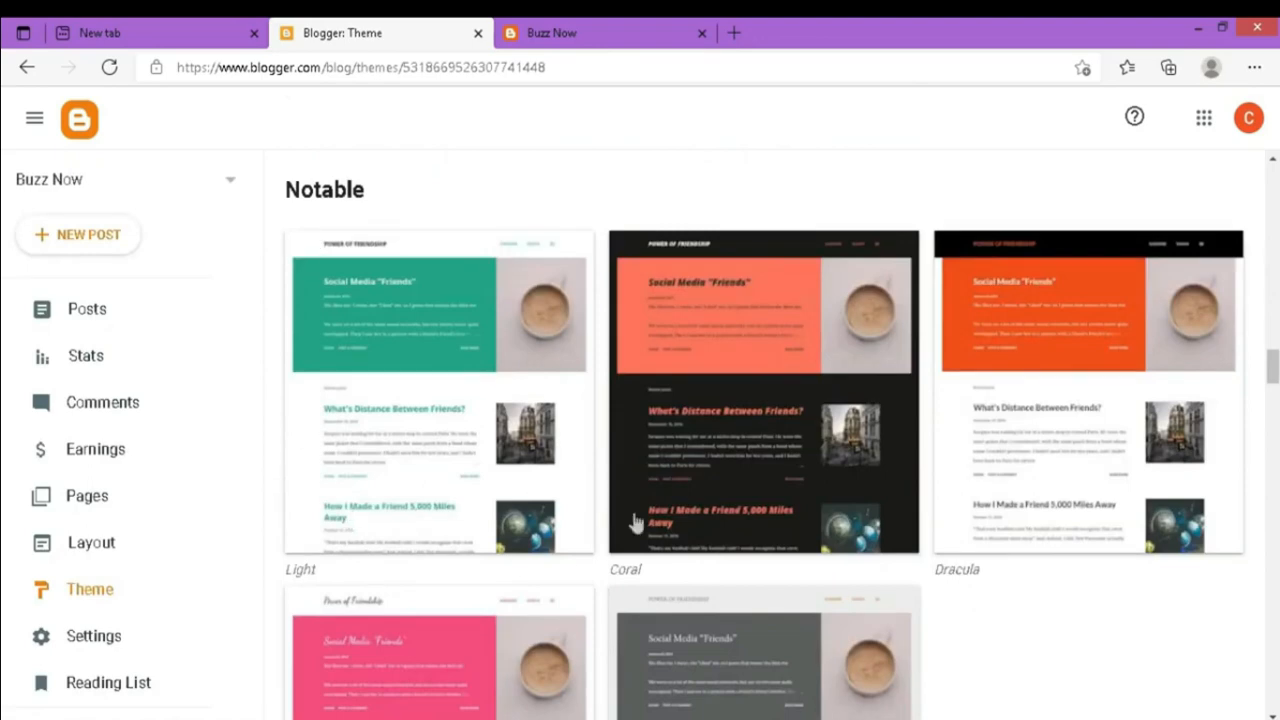
pyautogui.click(416, 407)
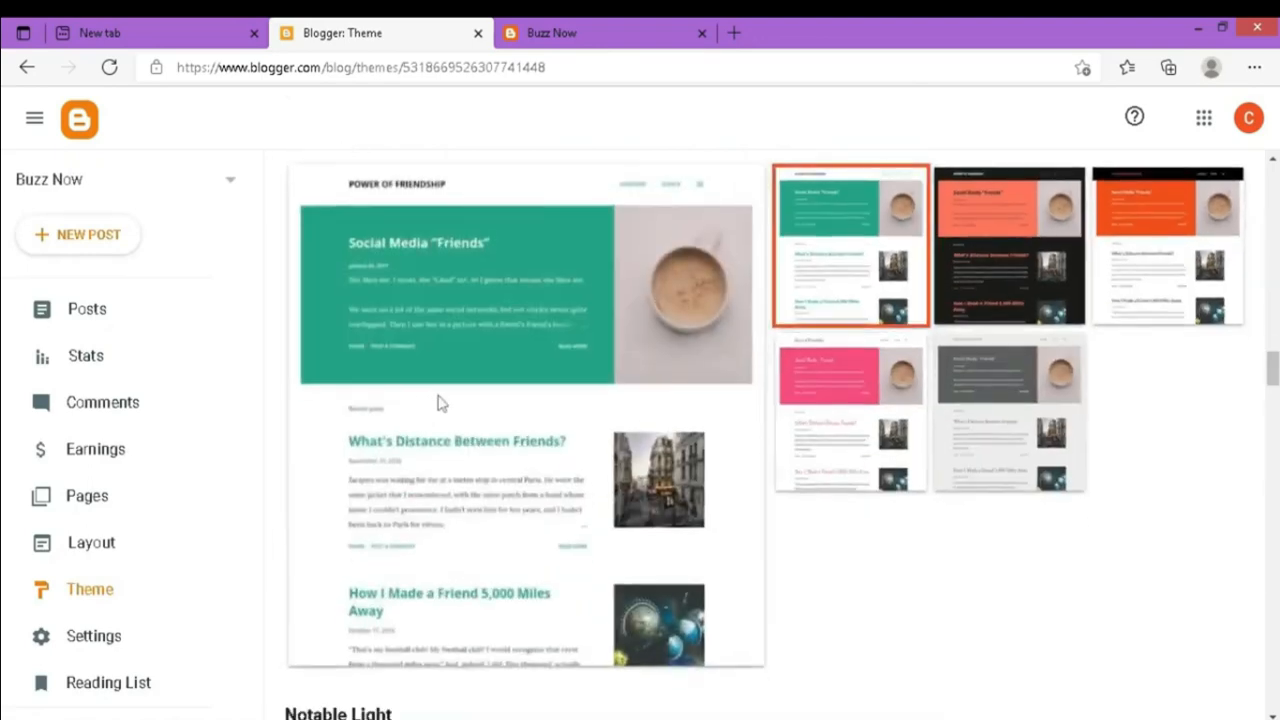
pyautogui.scroll(-1, 461, 397)
pyautogui.scroll(-2, 461, 397)
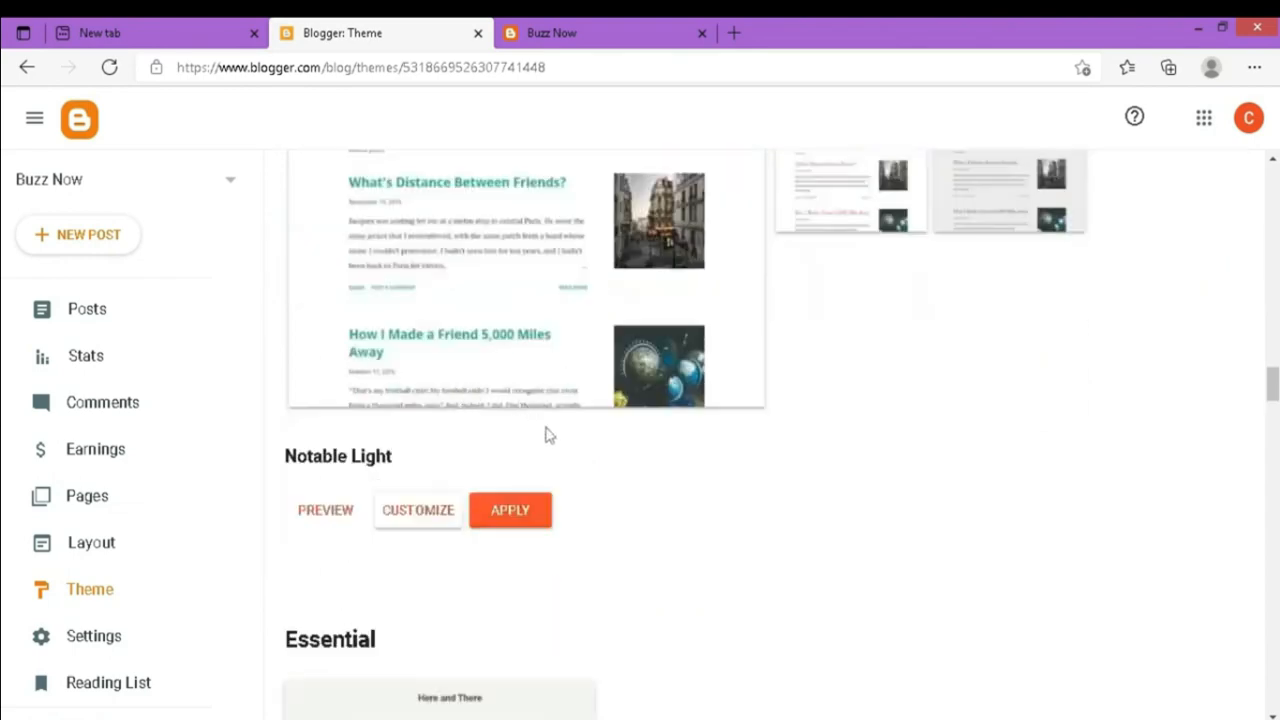
# - Preview the Notable Light theme on the blog, then apply it
pyautogui.click(327, 512)
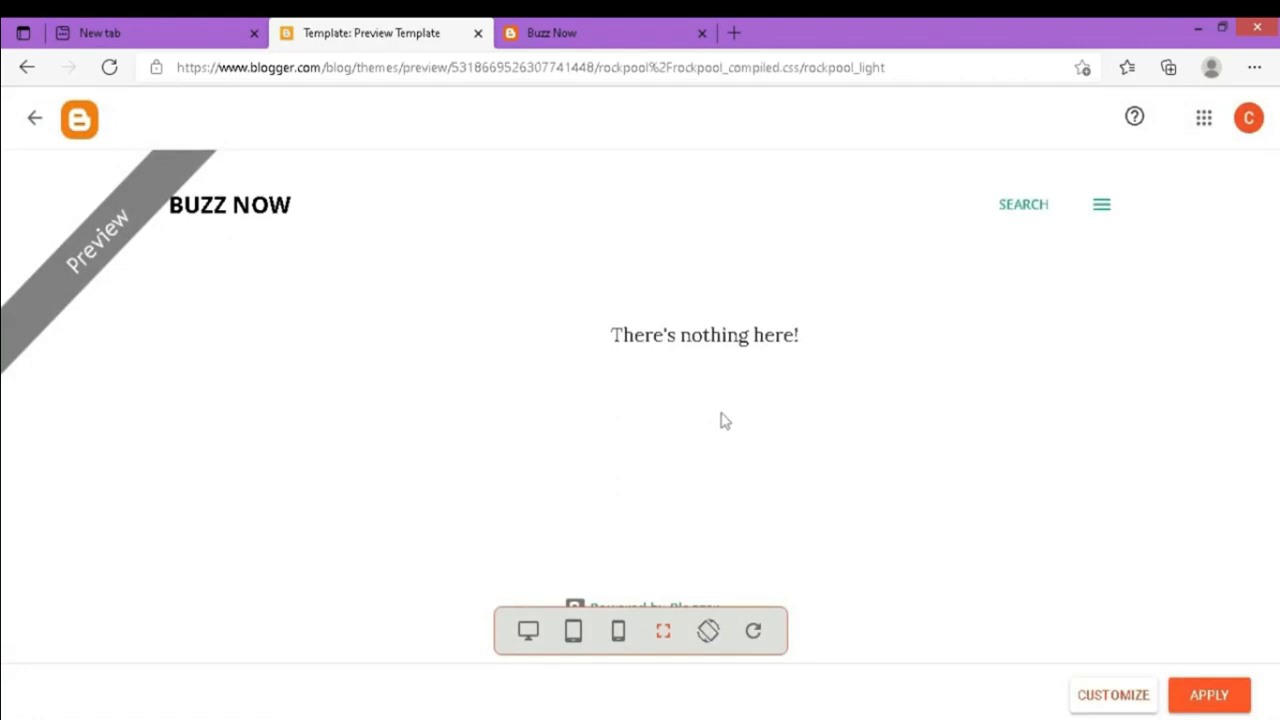
pyautogui.click(33, 121)
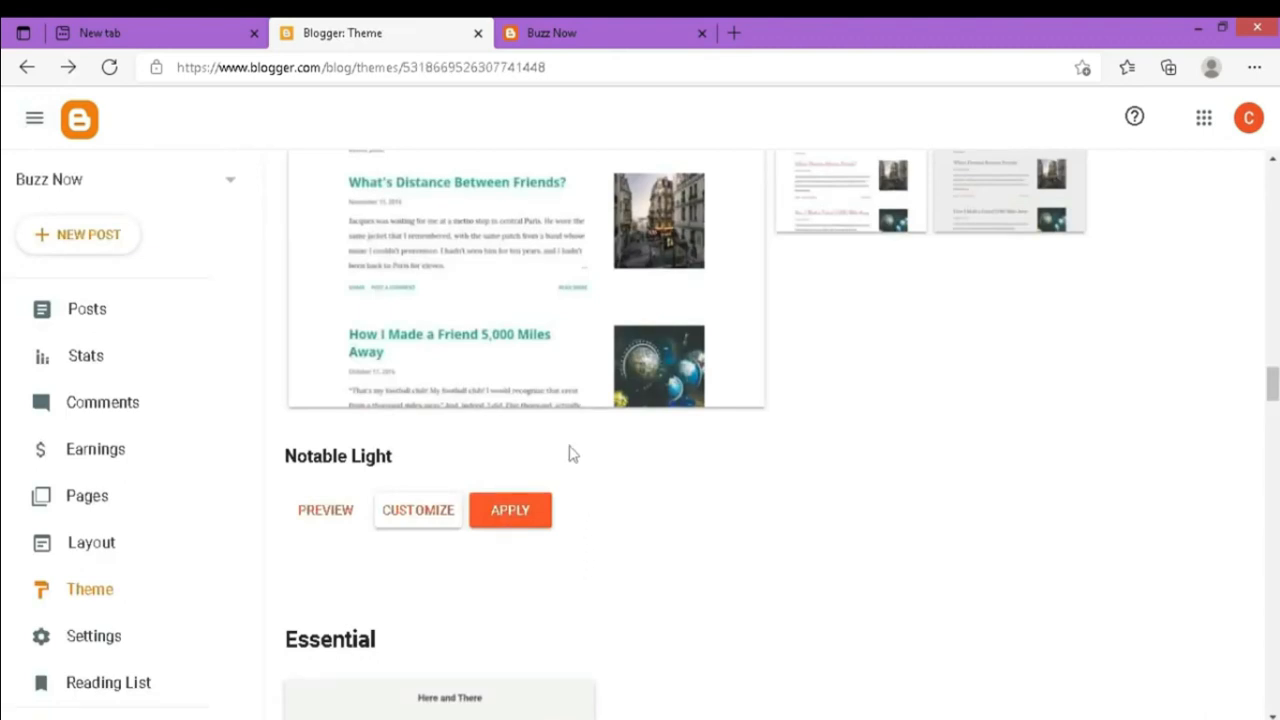
pyautogui.click(519, 518)
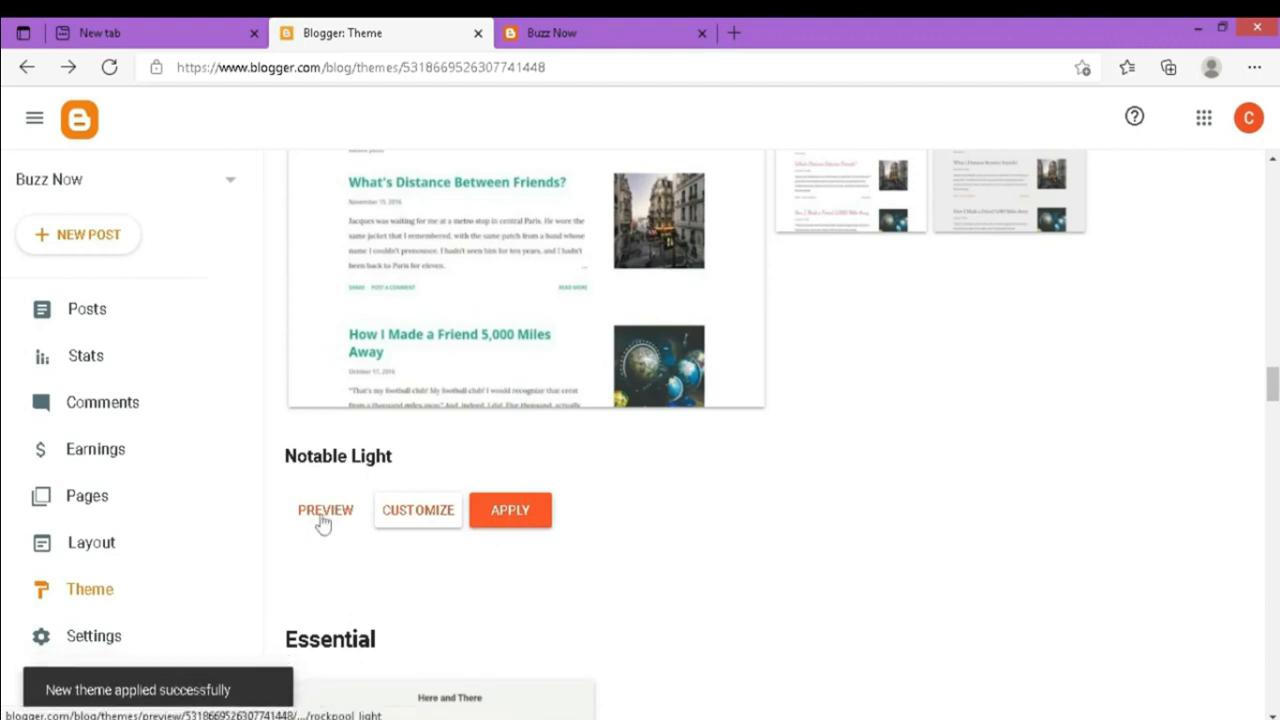
# - View the live blog with the newly applied theme
pyautogui.scroll(-2, 100, 508)
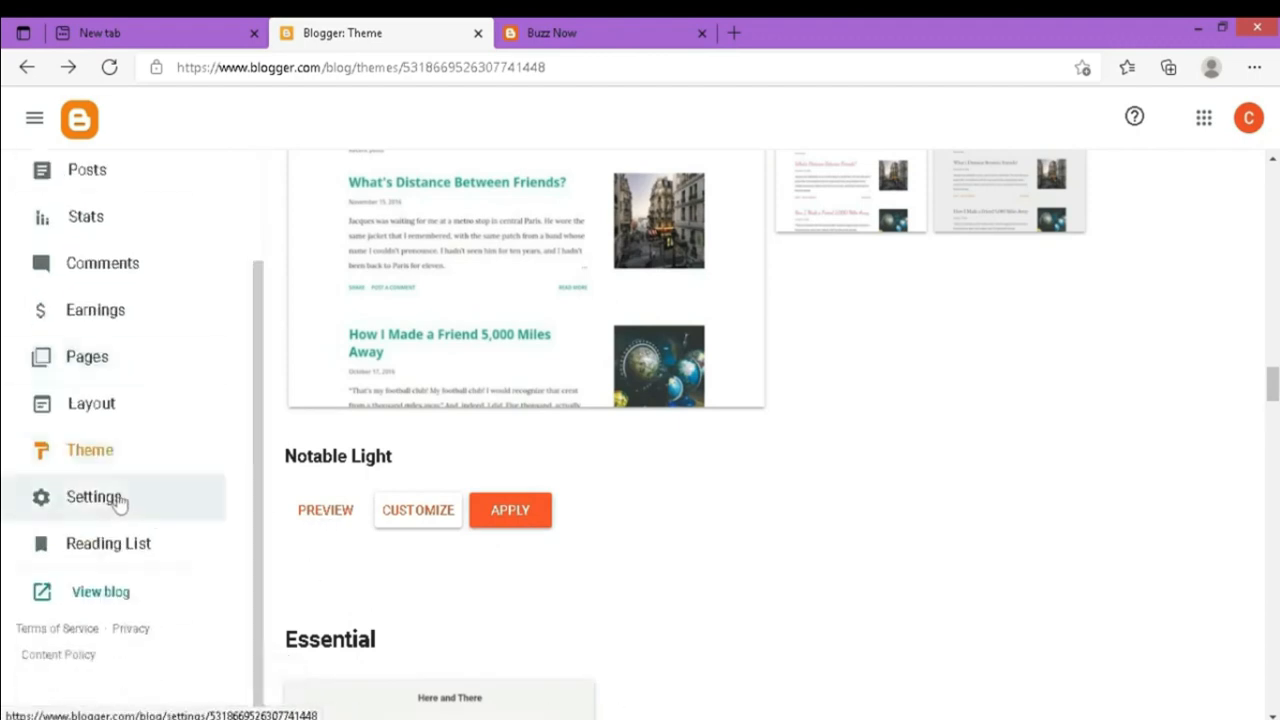
pyautogui.click(103, 592)
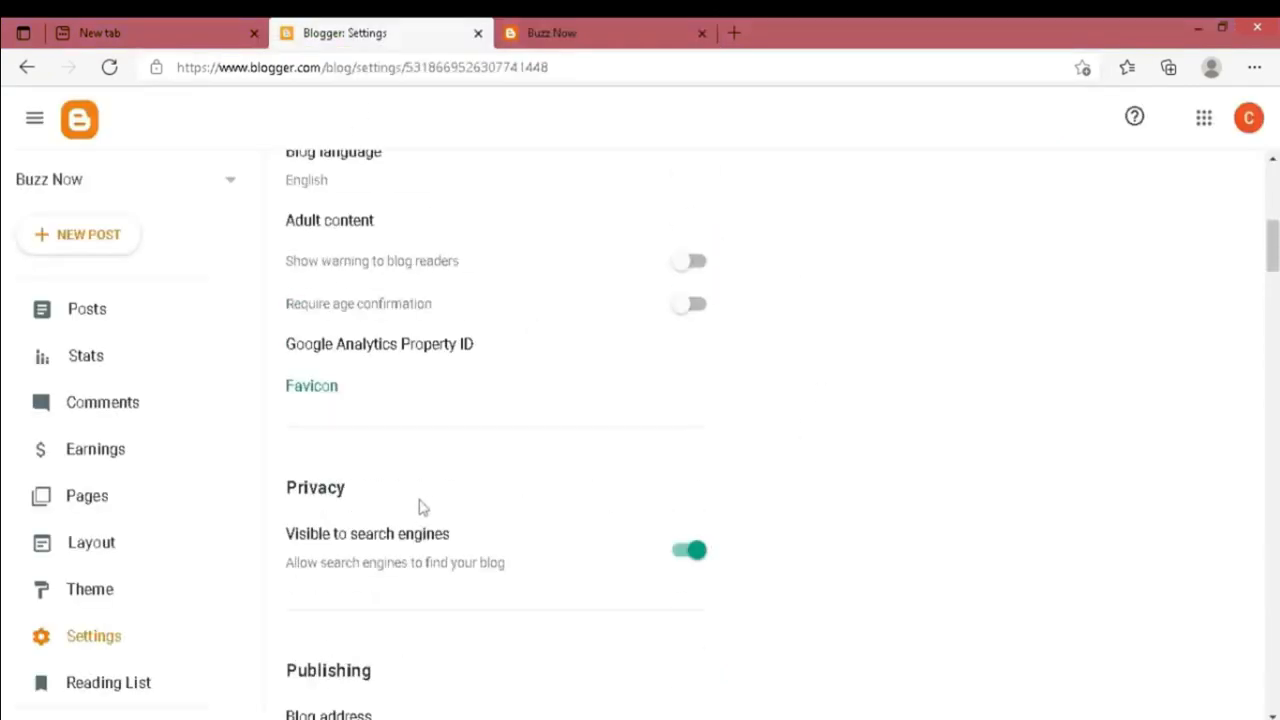
# - Set the blog's title to "Hindi Lyrics" in the Basic settings and save it
pyautogui.scroll(6, 428, 486)
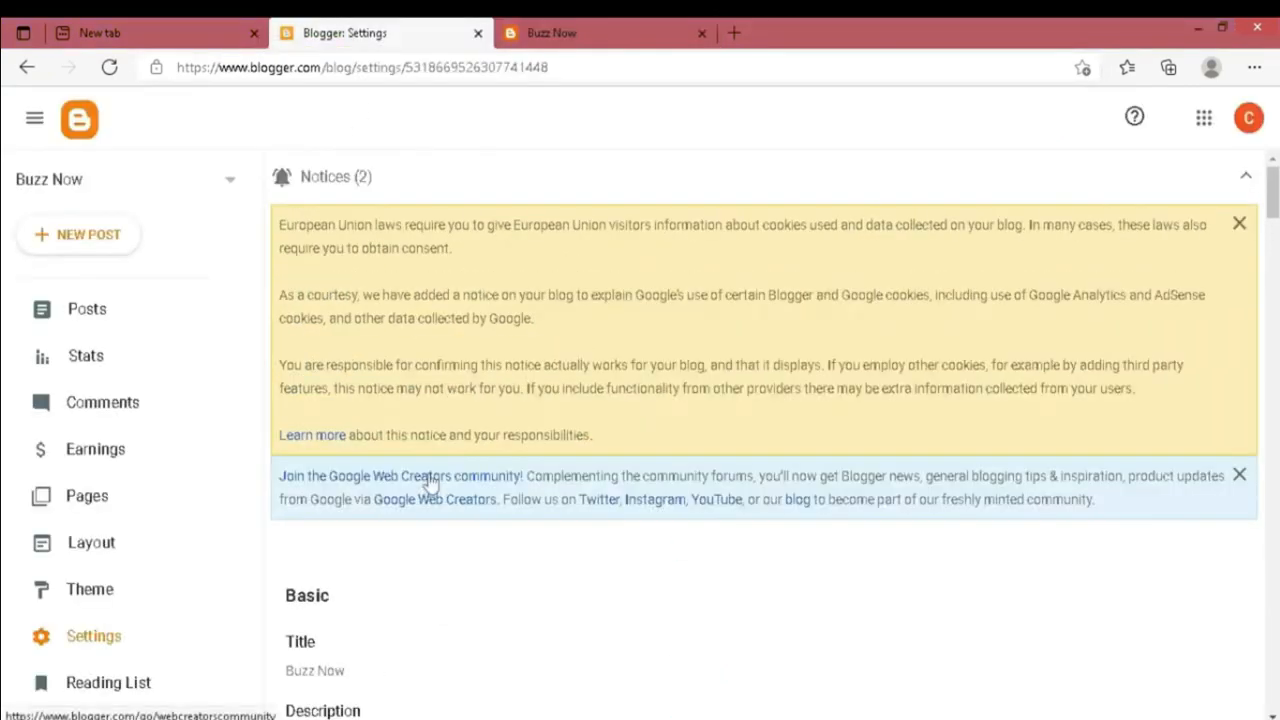
pyautogui.scroll(-2, 430, 476)
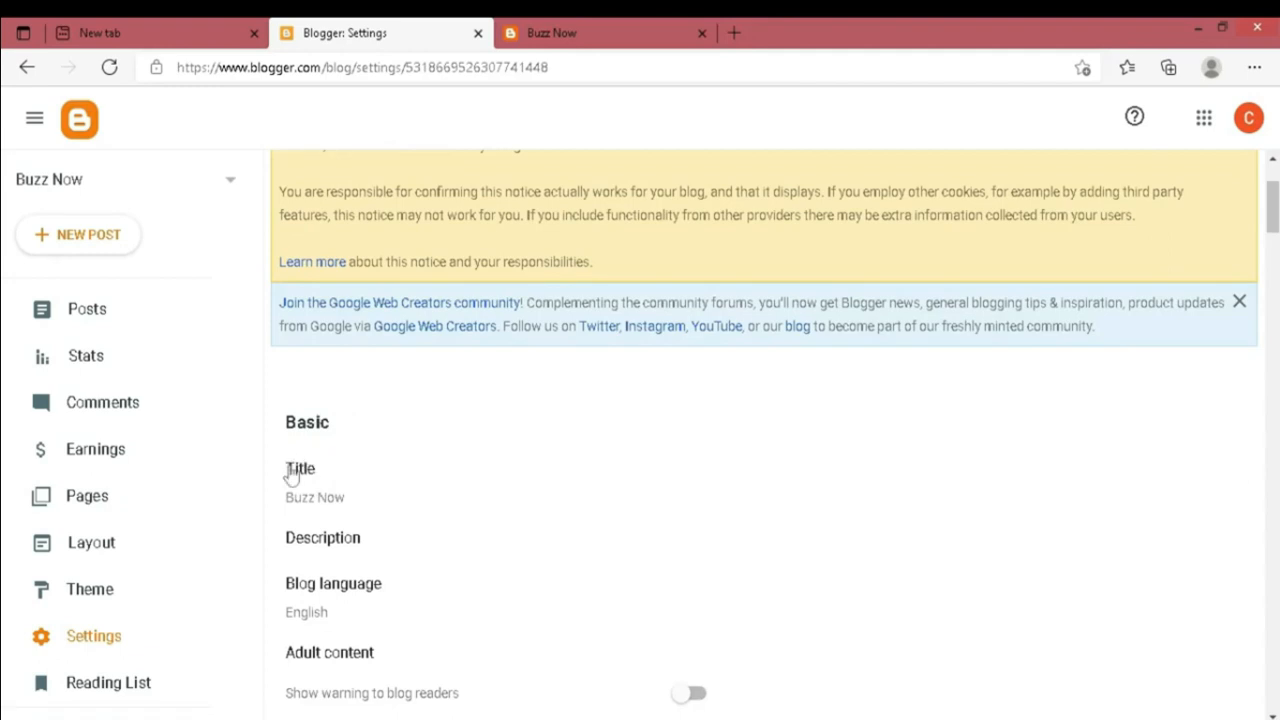
pyautogui.click(309, 505)
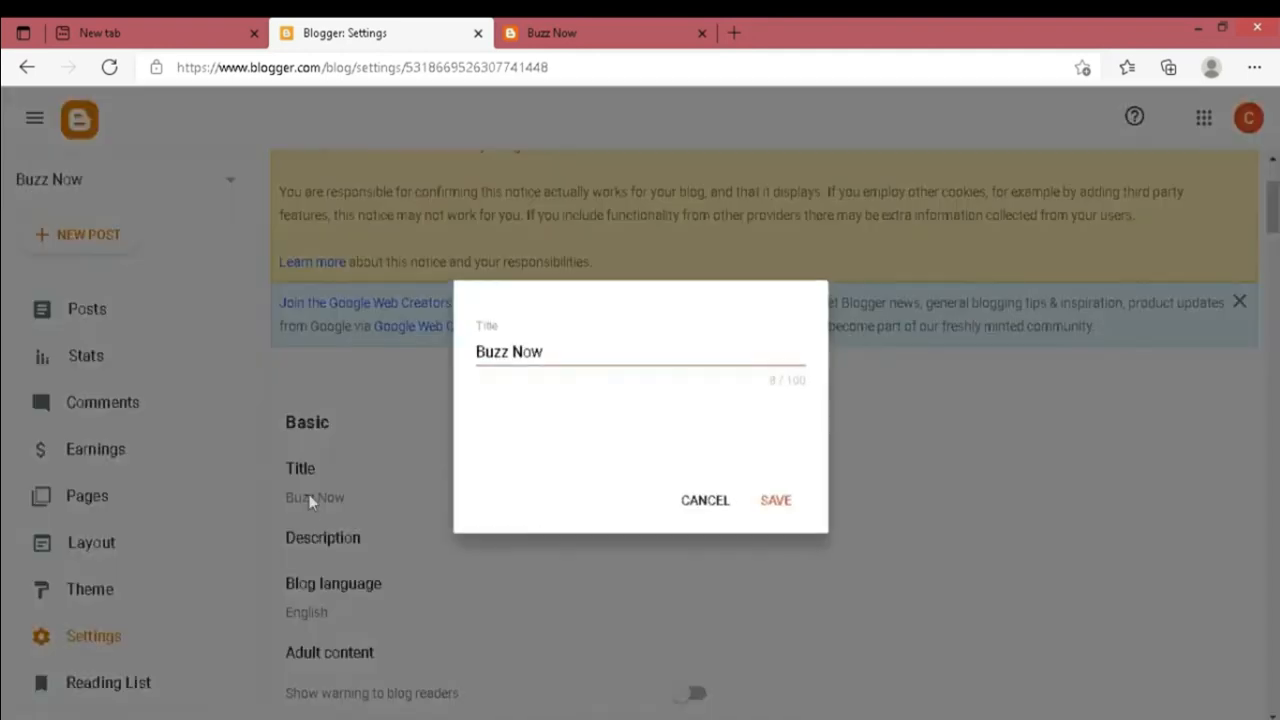
pyautogui.hotkey('ctrl', 'a')
pyautogui.write('Hindi')
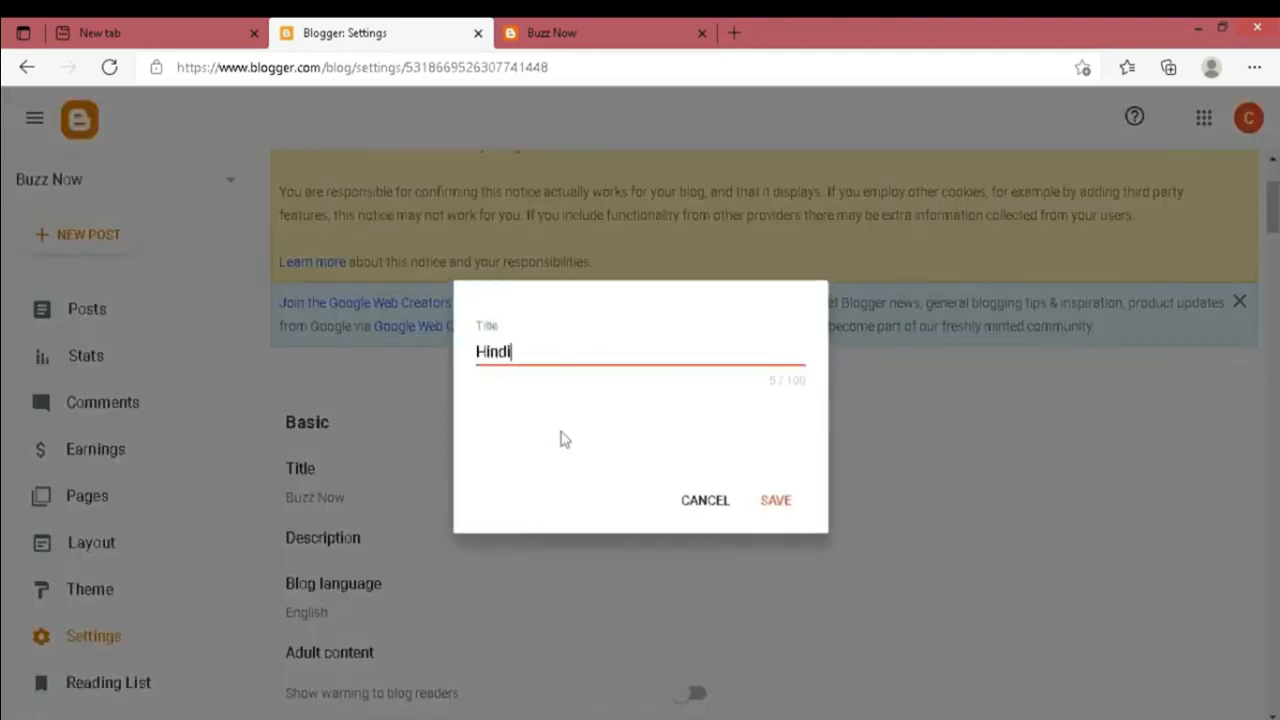
pyautogui.write(' Lyrics')
pyautogui.click(776, 503)
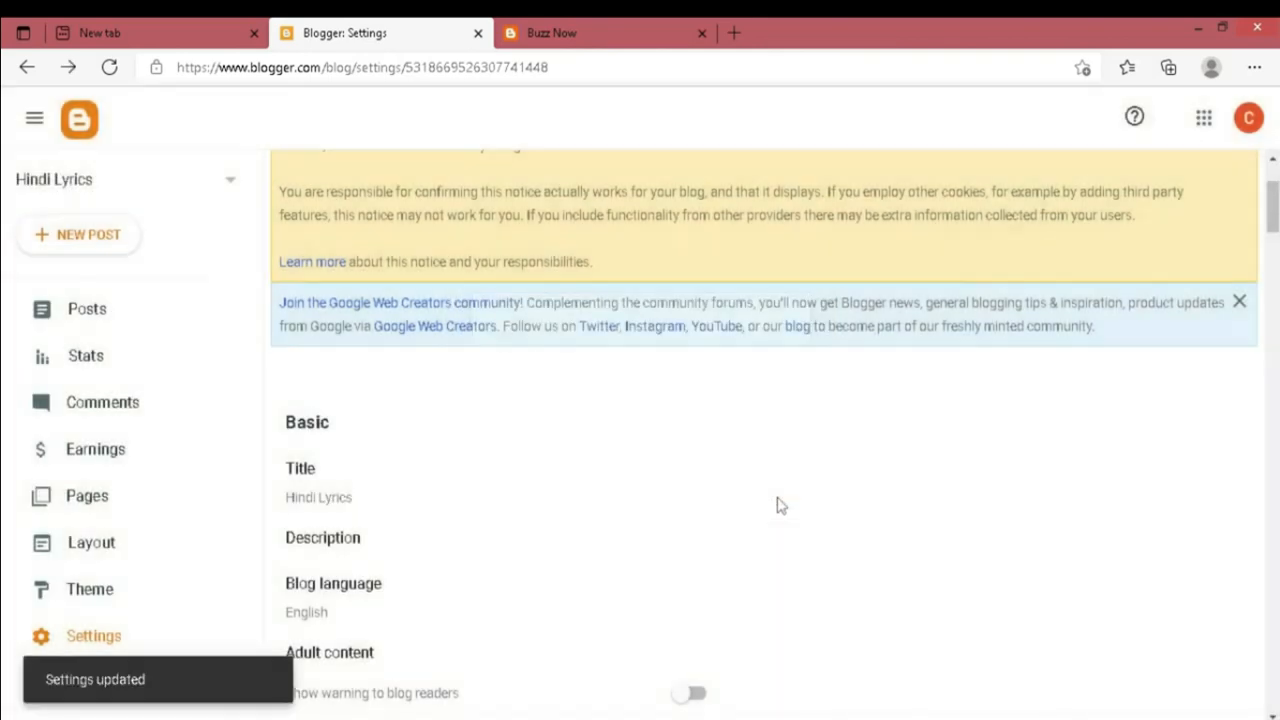
# - Reload the live blog to examine its title, and return to the Blogger settings
pyautogui.click(590, 33)
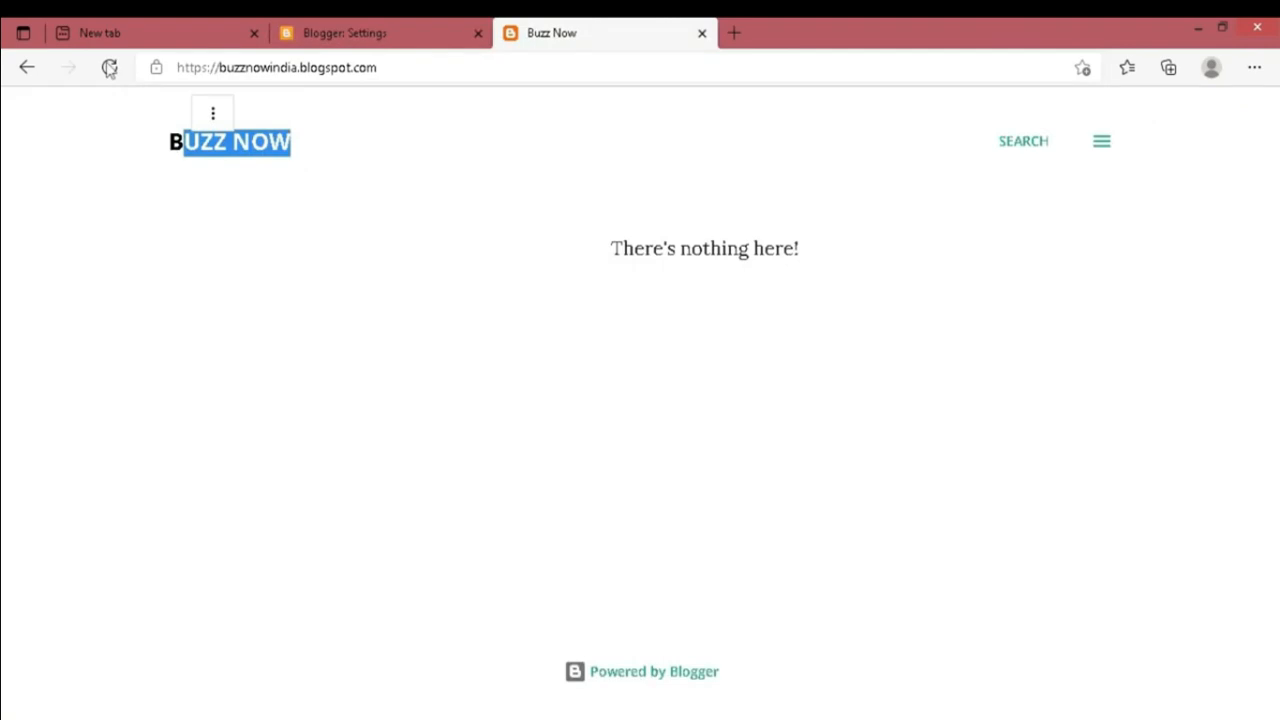
pyautogui.click(108, 68)
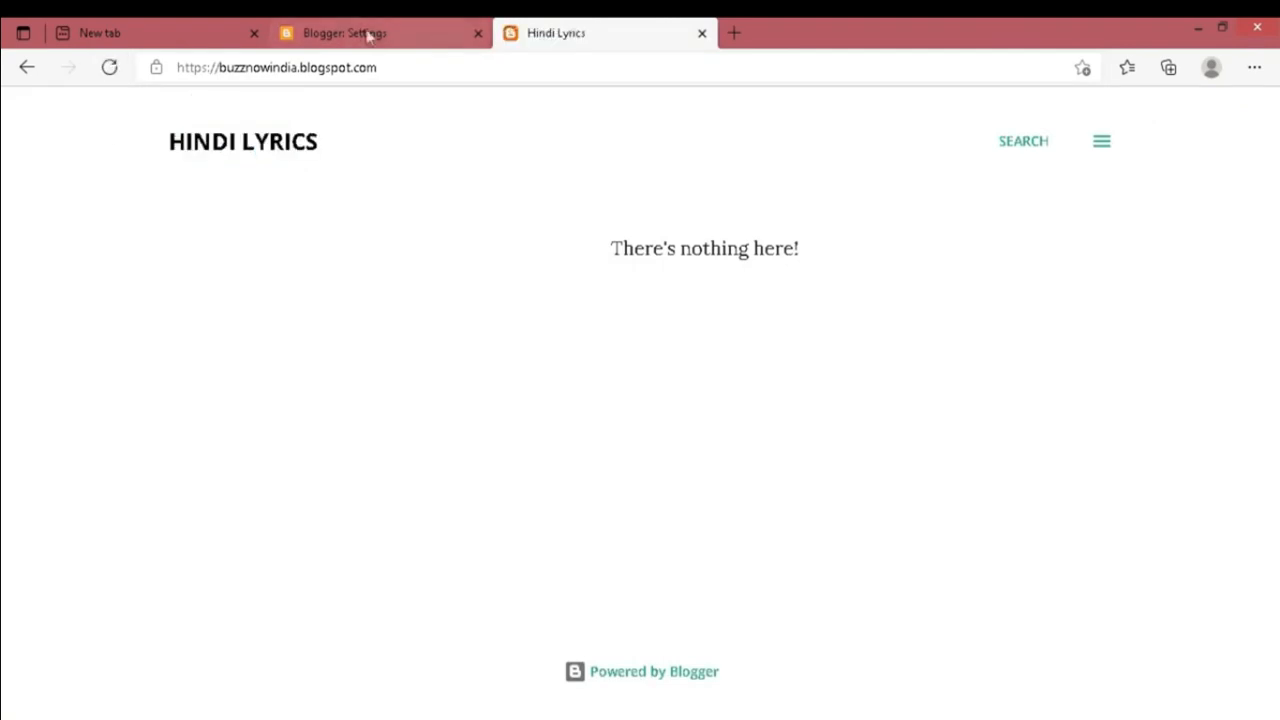
pyautogui.click(366, 33)
# - Try to change the blog address to hindilyrics.blogspot.com in the Publishing settings, and cancel the dialog
pyautogui.scroll(-10, 540, 400)
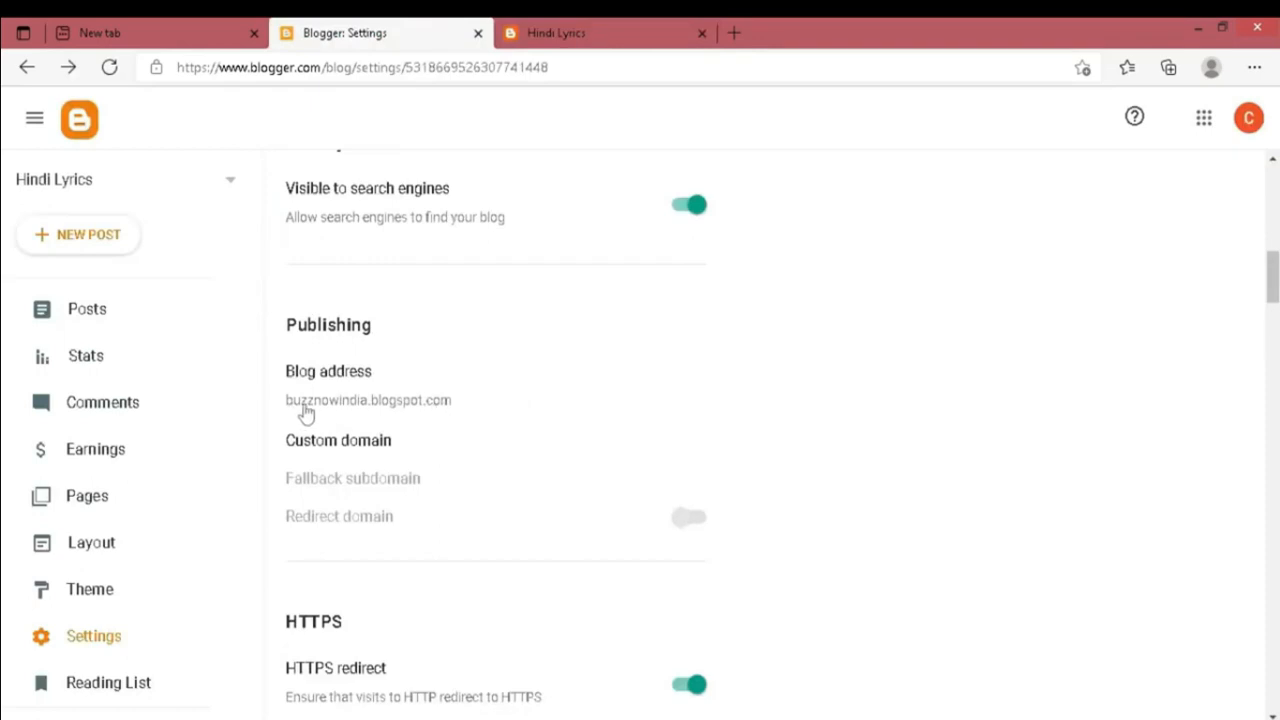
pyautogui.click(381, 405)
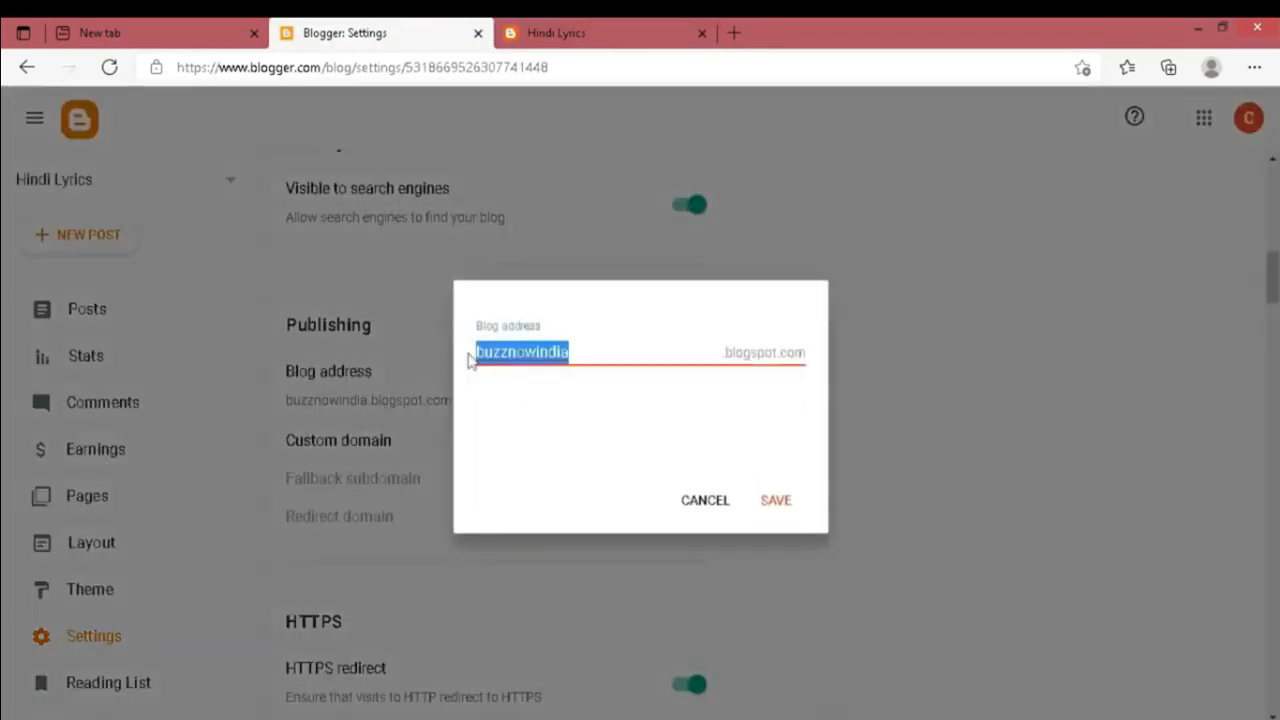
pyautogui.write('h')
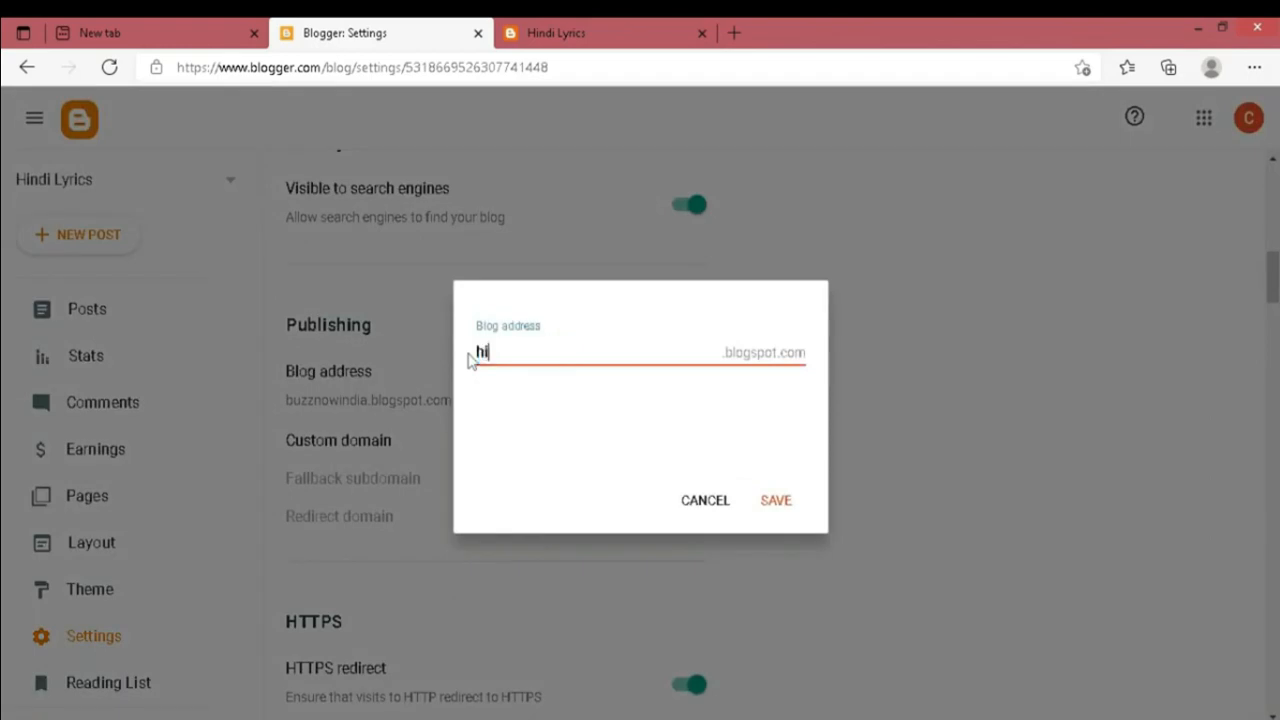
pyautogui.write('indilyrics')
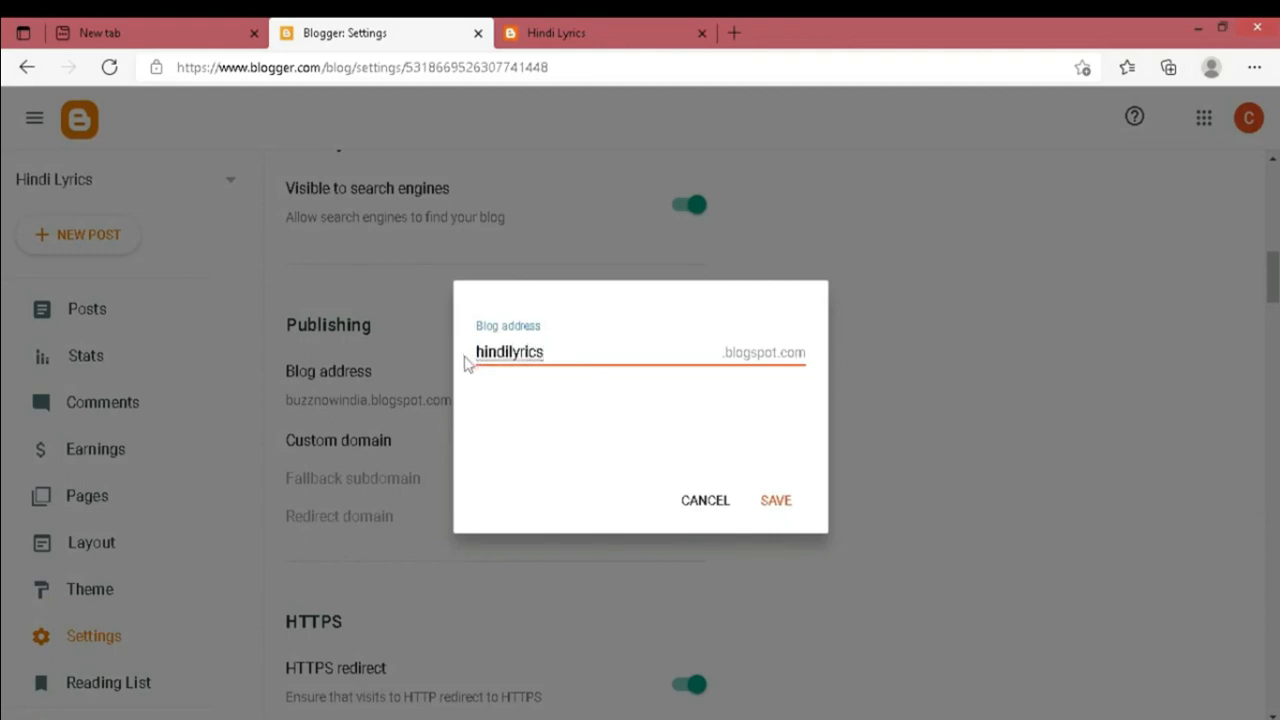
pyautogui.click(777, 502)
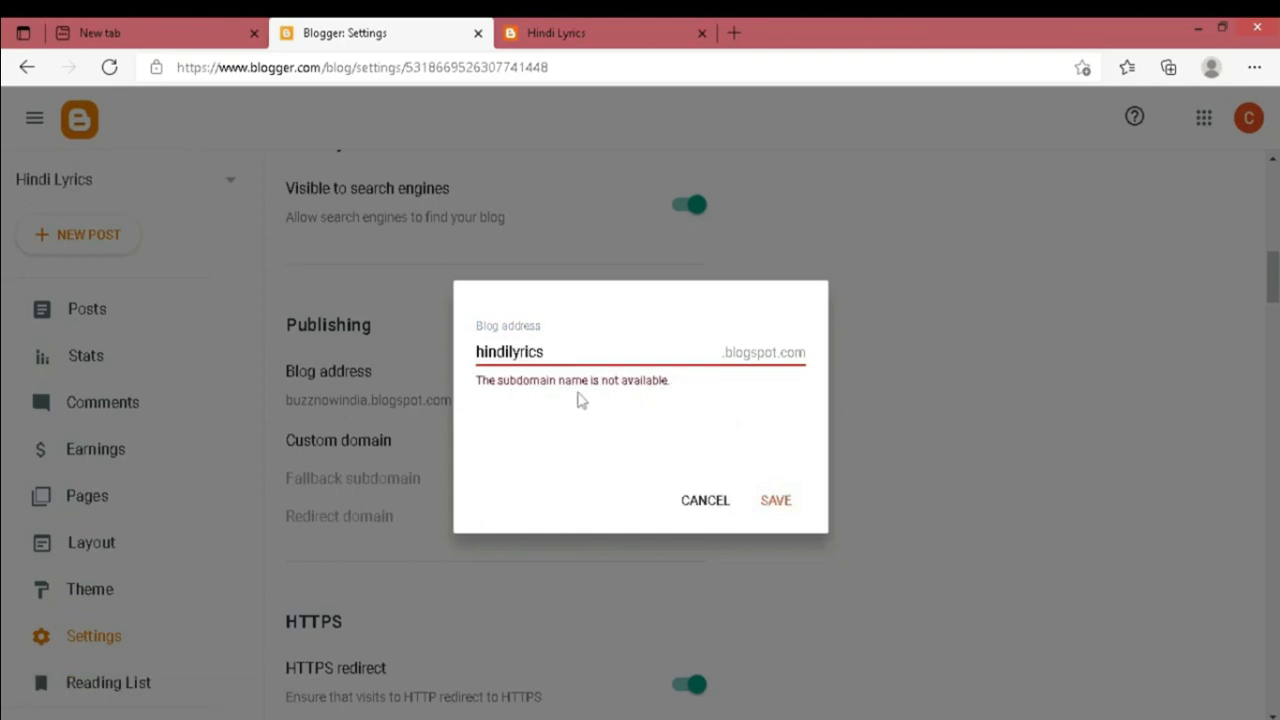
pyautogui.click(712, 502)
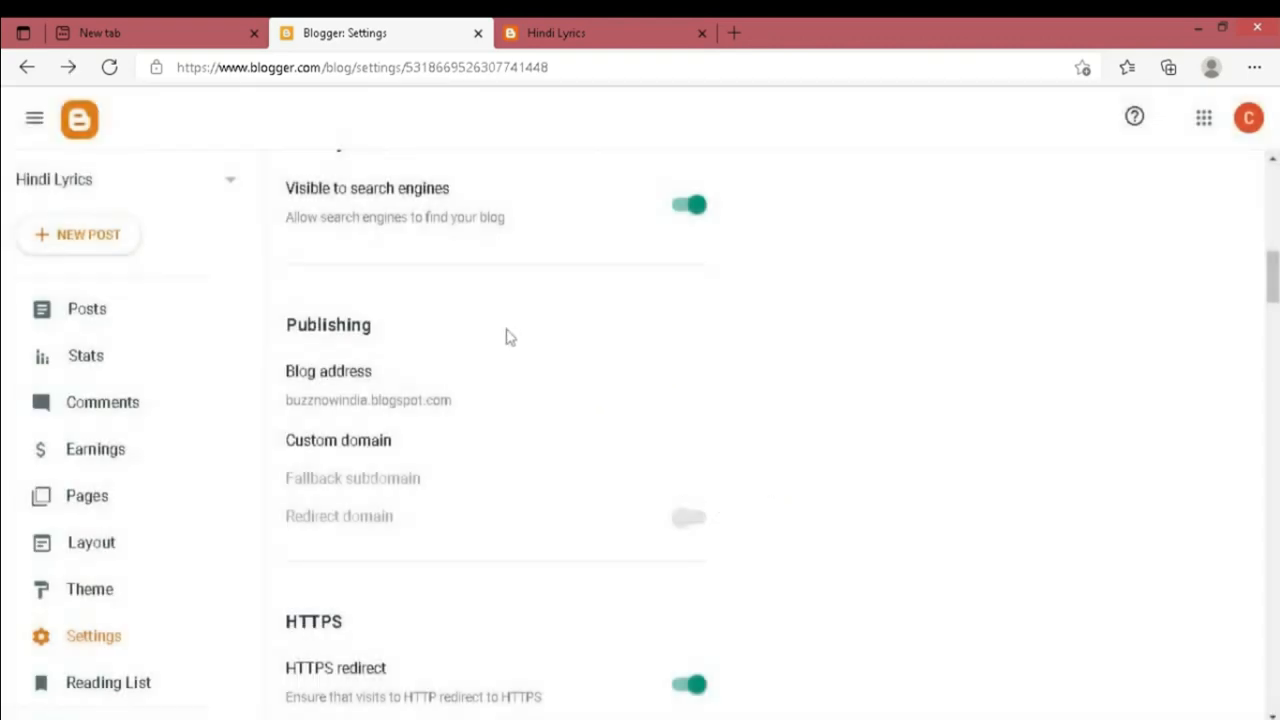
# - Switch to Chrome, search Google for "favicon generator" and open the favicon.io generator
pyautogui.scroll(5, 390, 430)
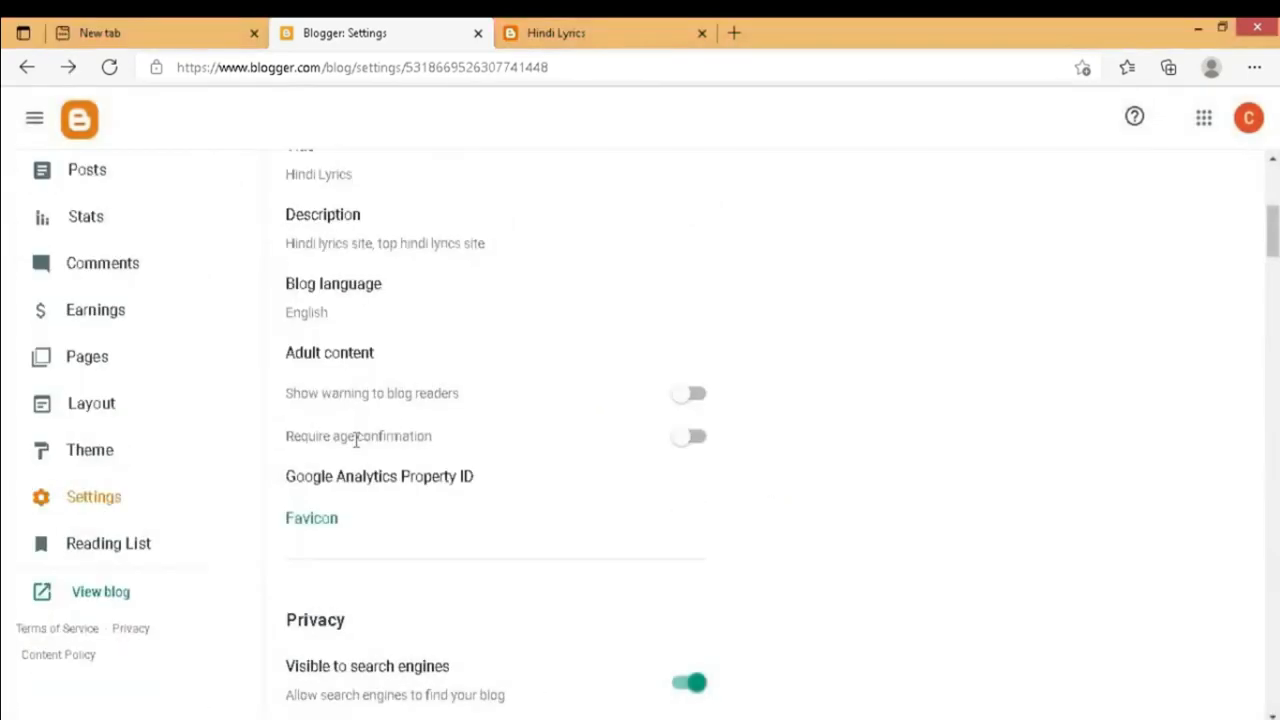
pyautogui.scroll(-1, 356, 440)
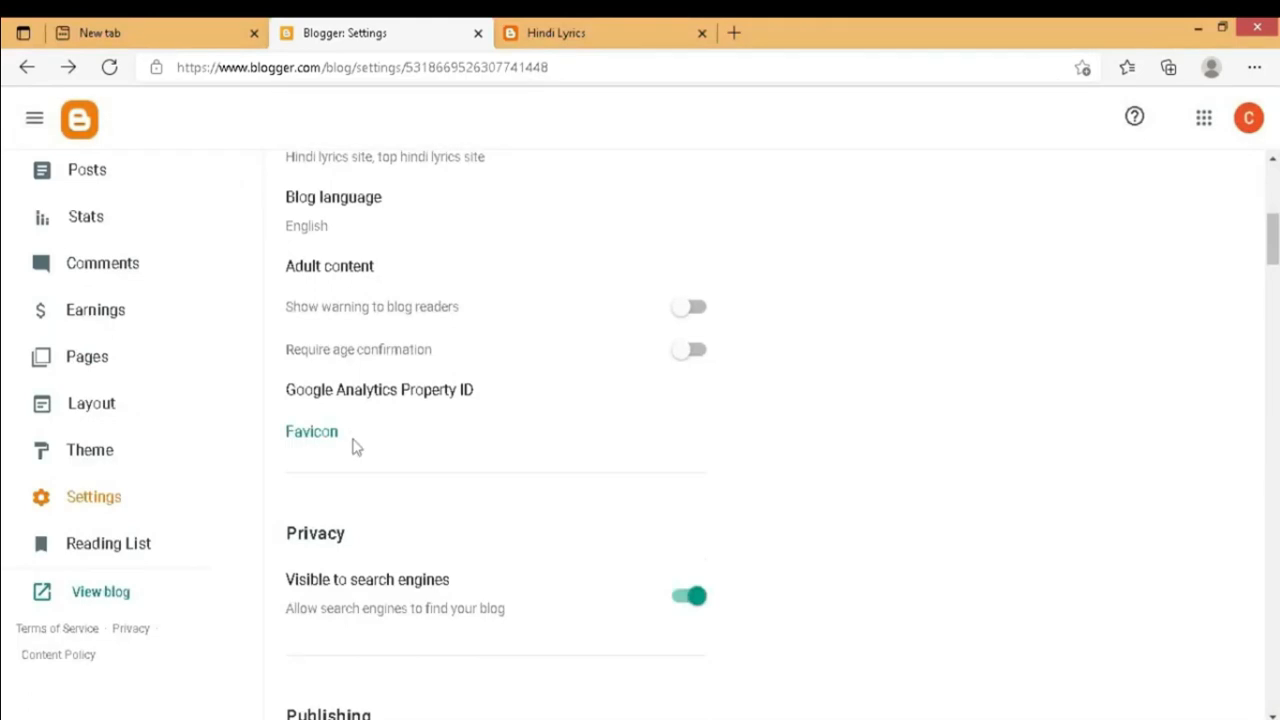
pyautogui.scroll(-1, 356, 447)
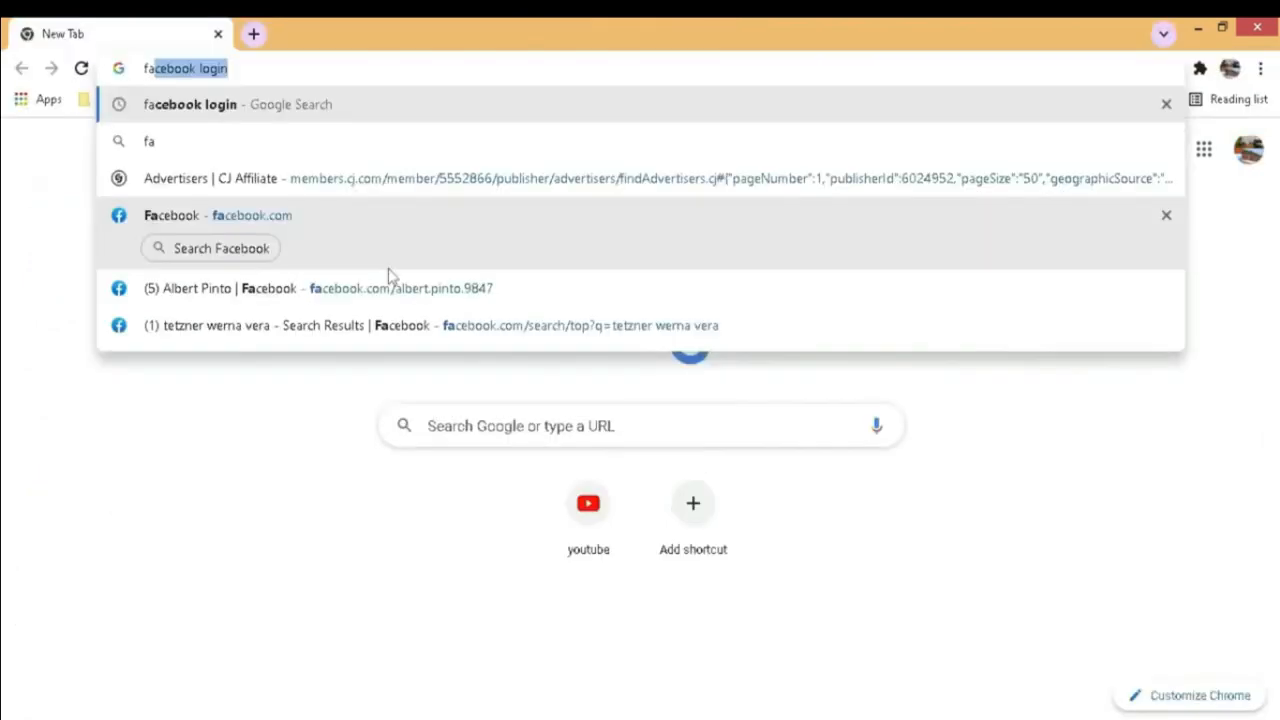
pyautogui.write('vico')
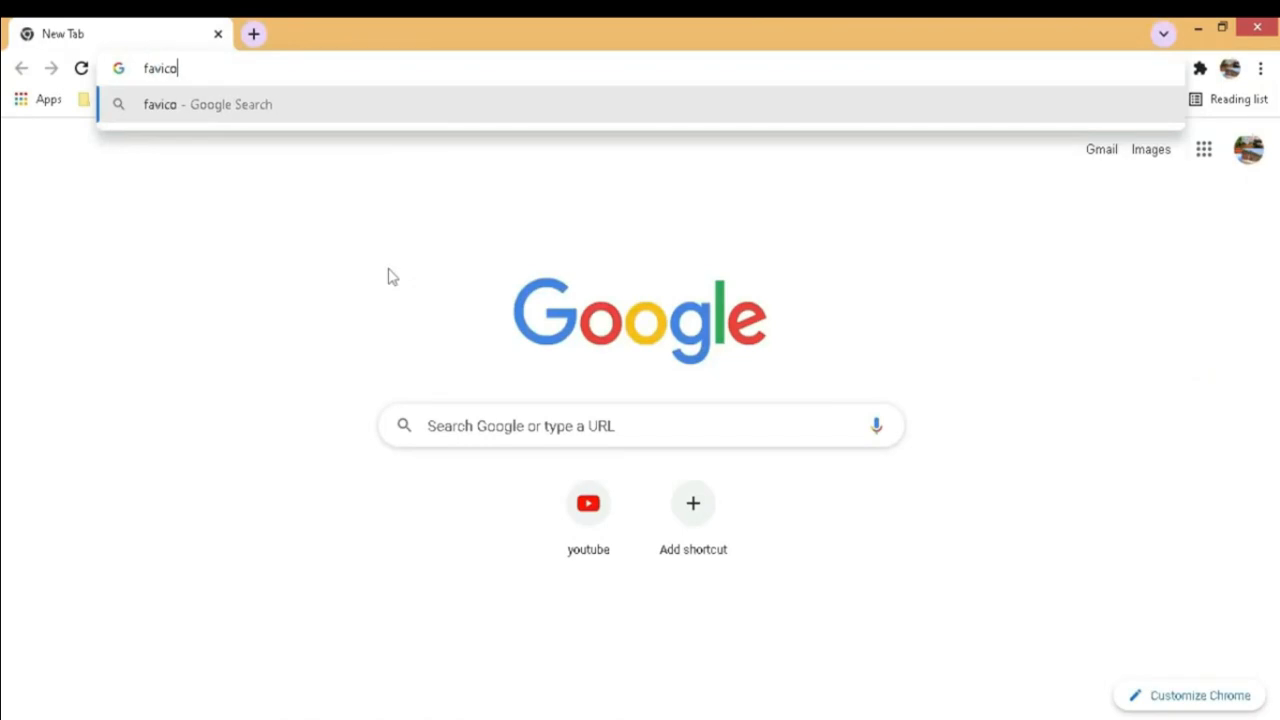
pyautogui.write('n gen')
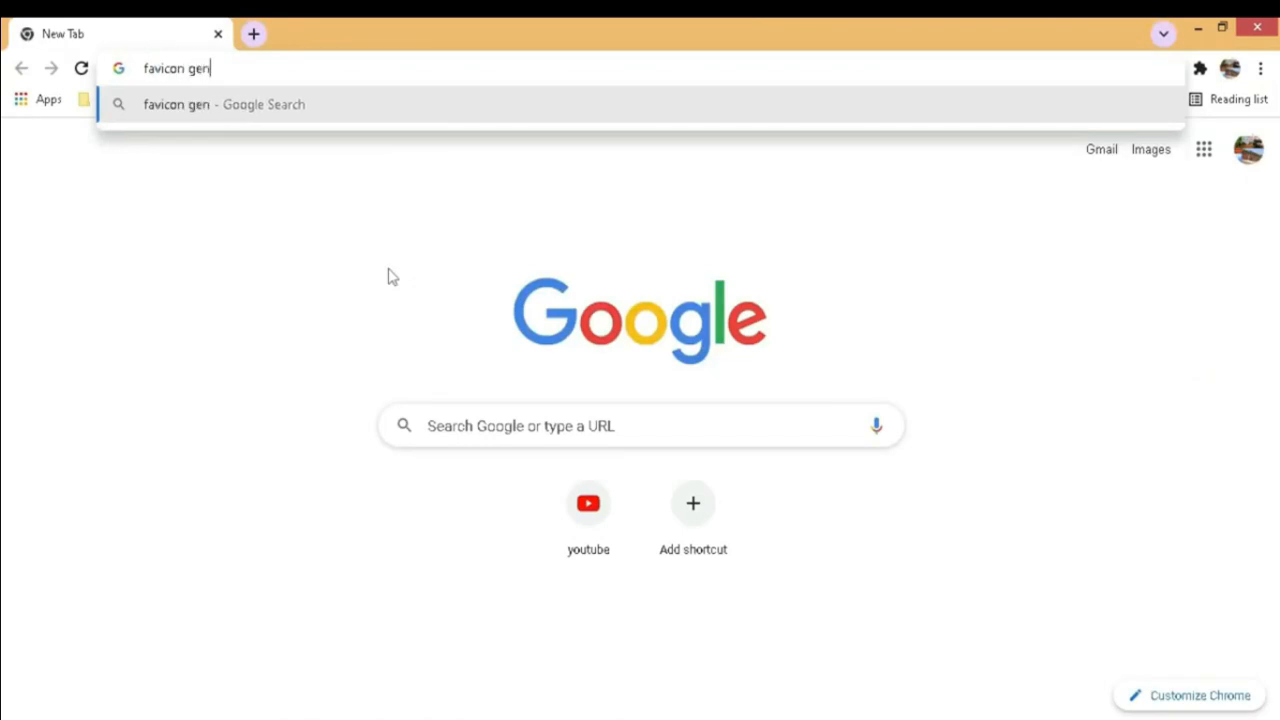
pyautogui.write('era')
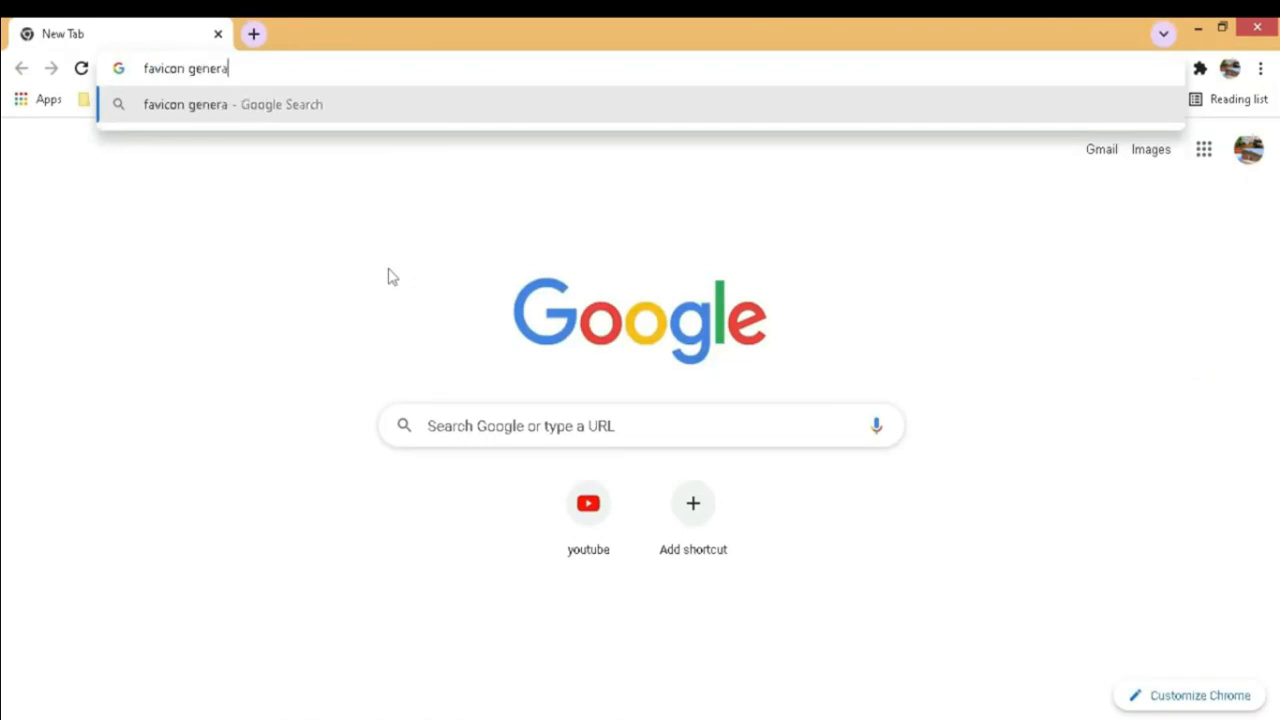
pyautogui.write('tor')
pyautogui.press('Return')
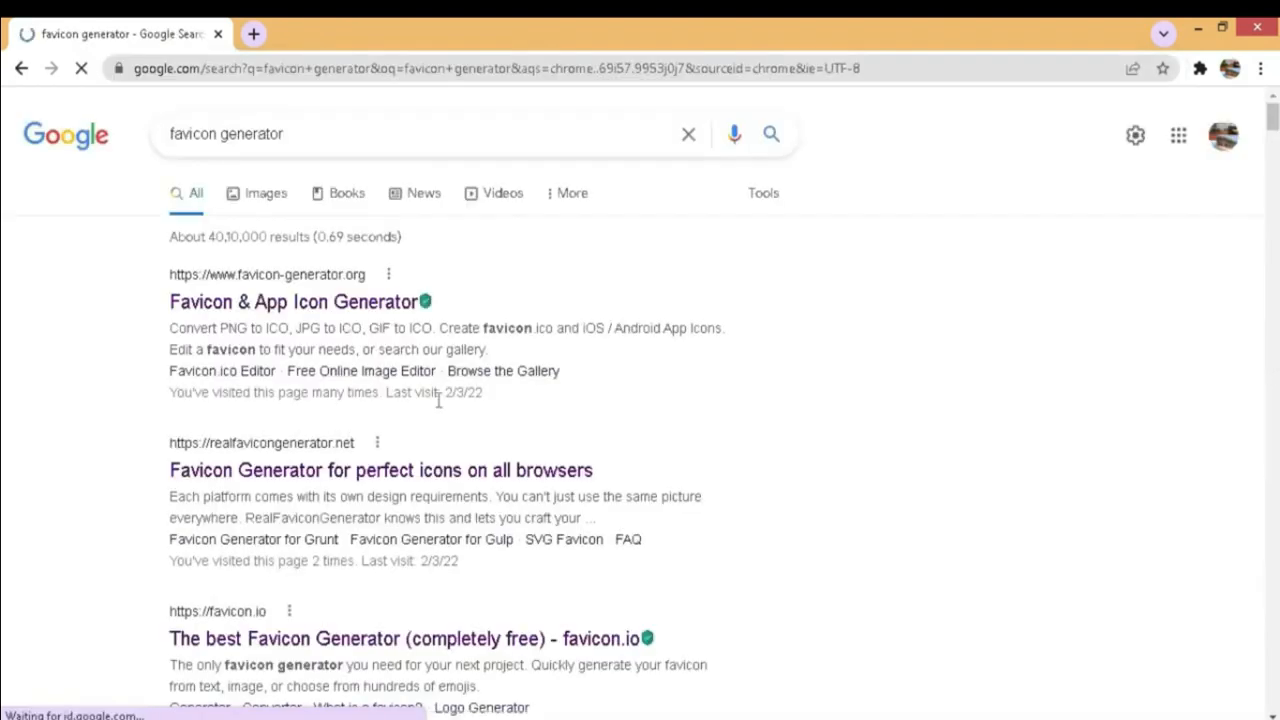
pyautogui.scroll(-1, 436, 395)
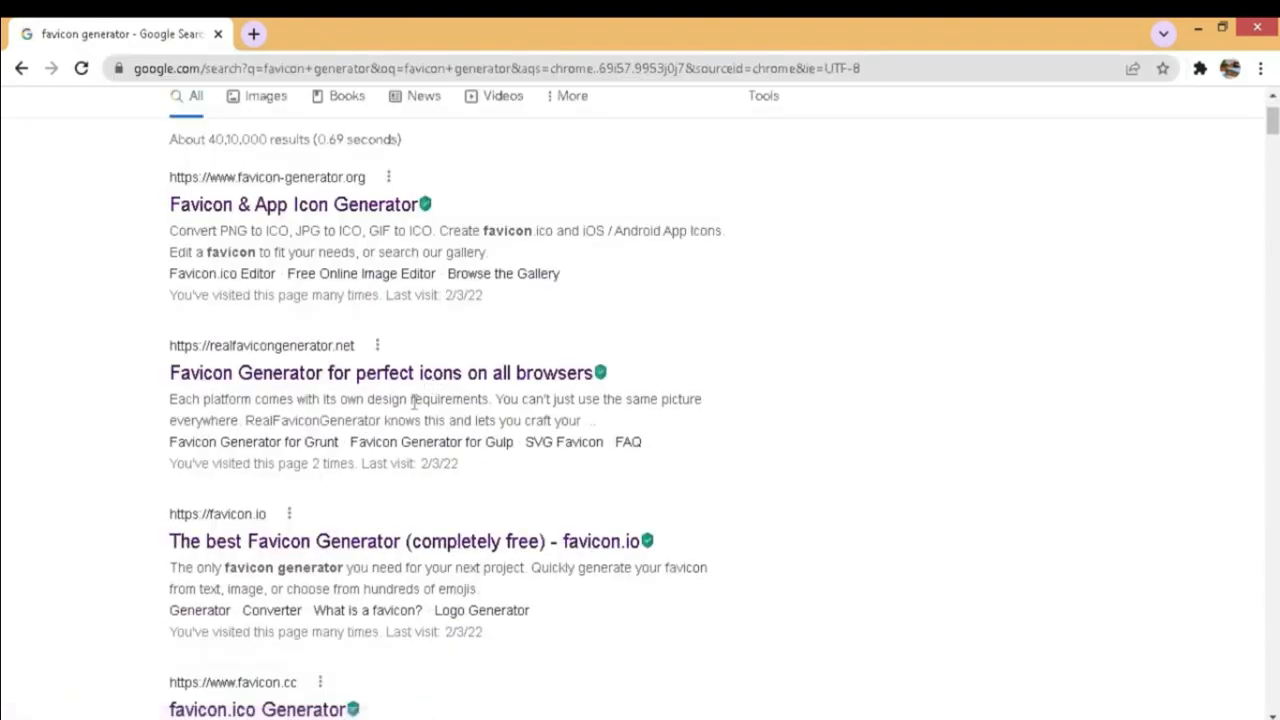
pyautogui.click(445, 548)
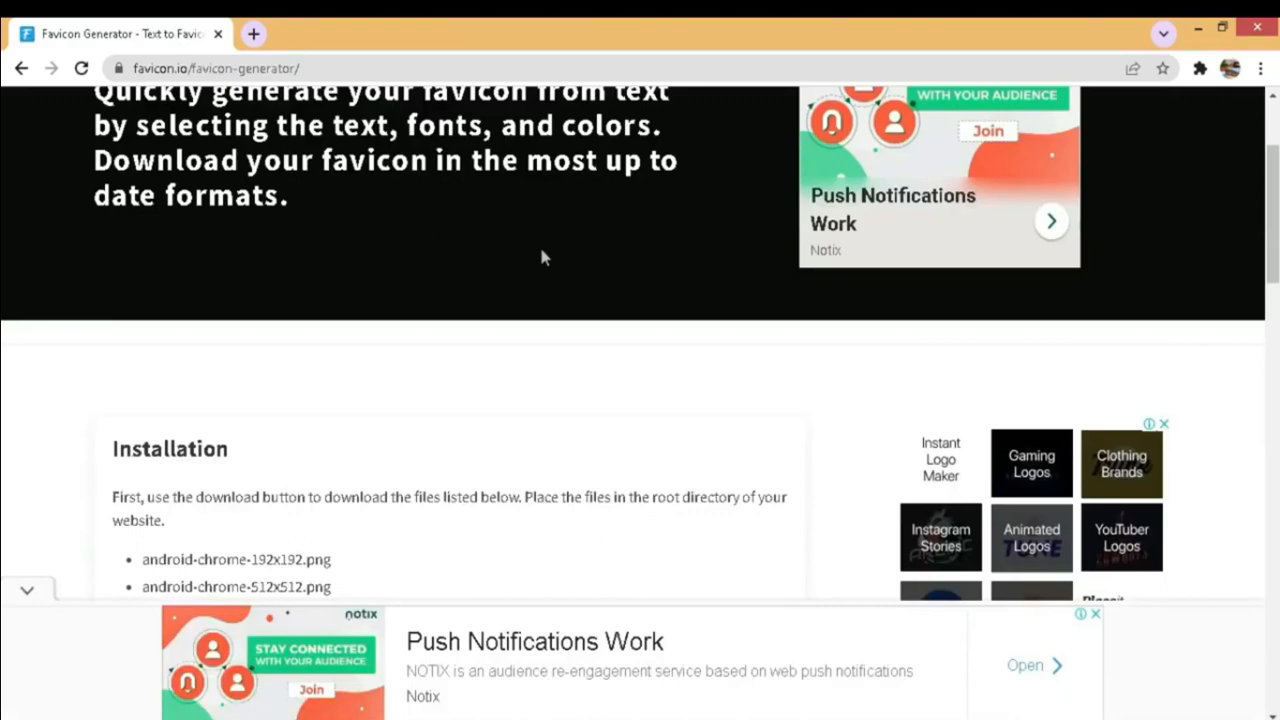
# - Check the first letter of the blog's address on the live page in Edge, and return to the favicon generator in Chrome
pyautogui.scroll(-1, 540, 256)
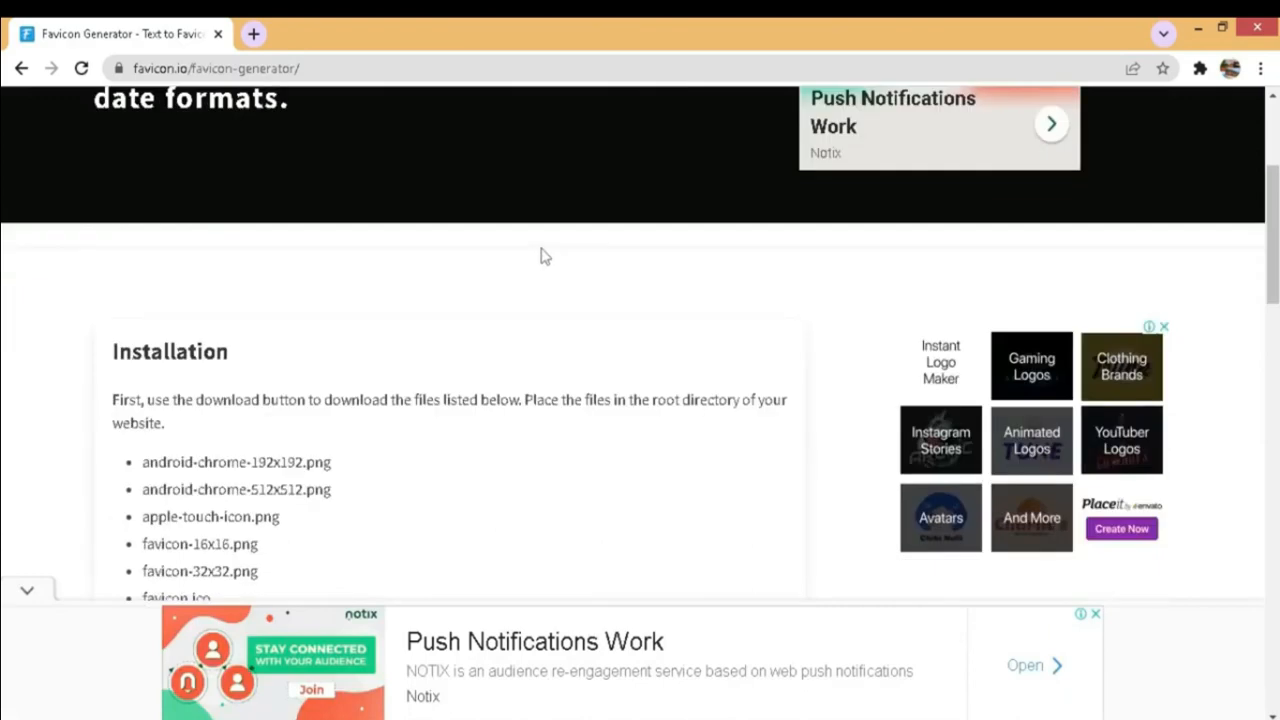
pyautogui.scroll(10, 543, 256)
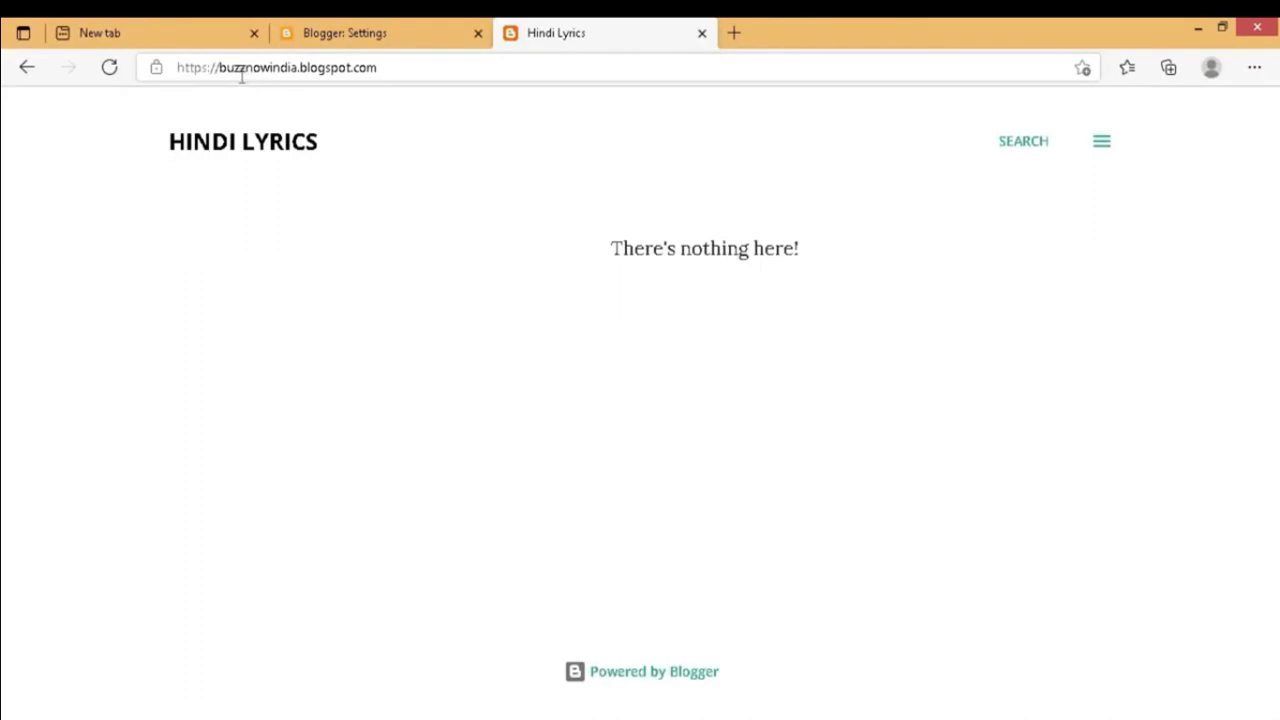
pyautogui.moveTo(229, 66); pyautogui.dragTo(220, 67)
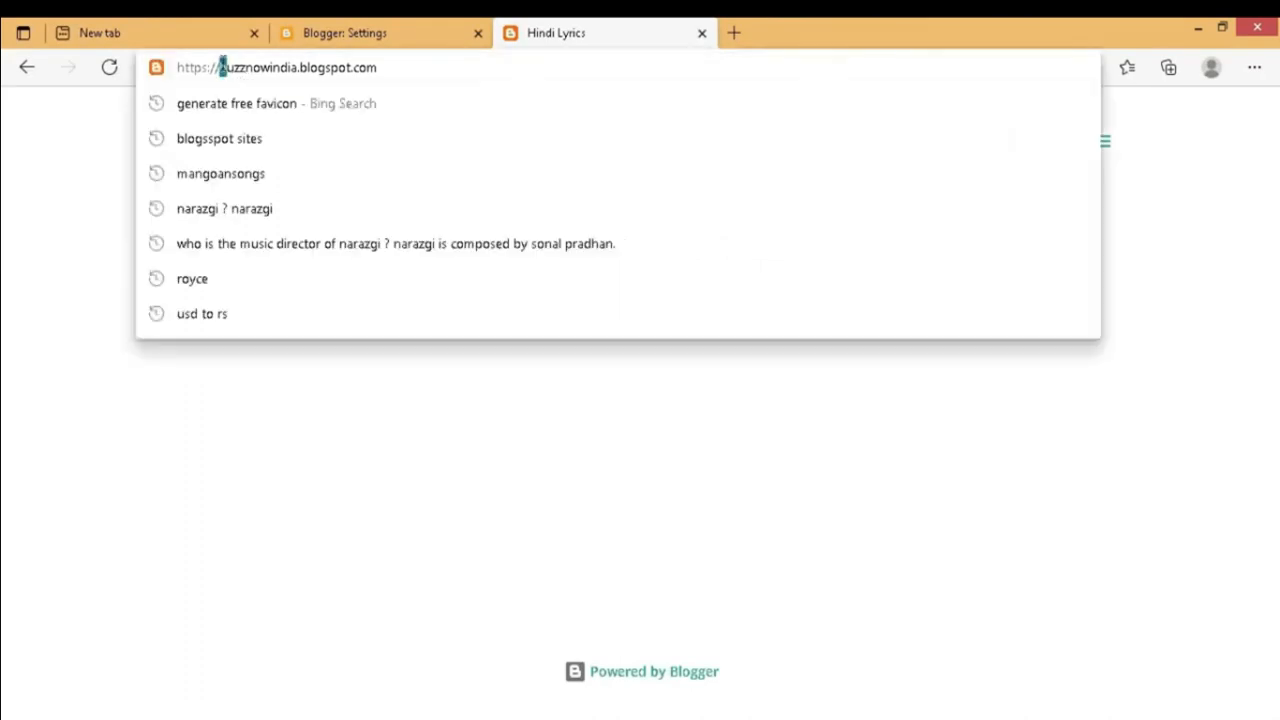
pyautogui.click(90, 160)
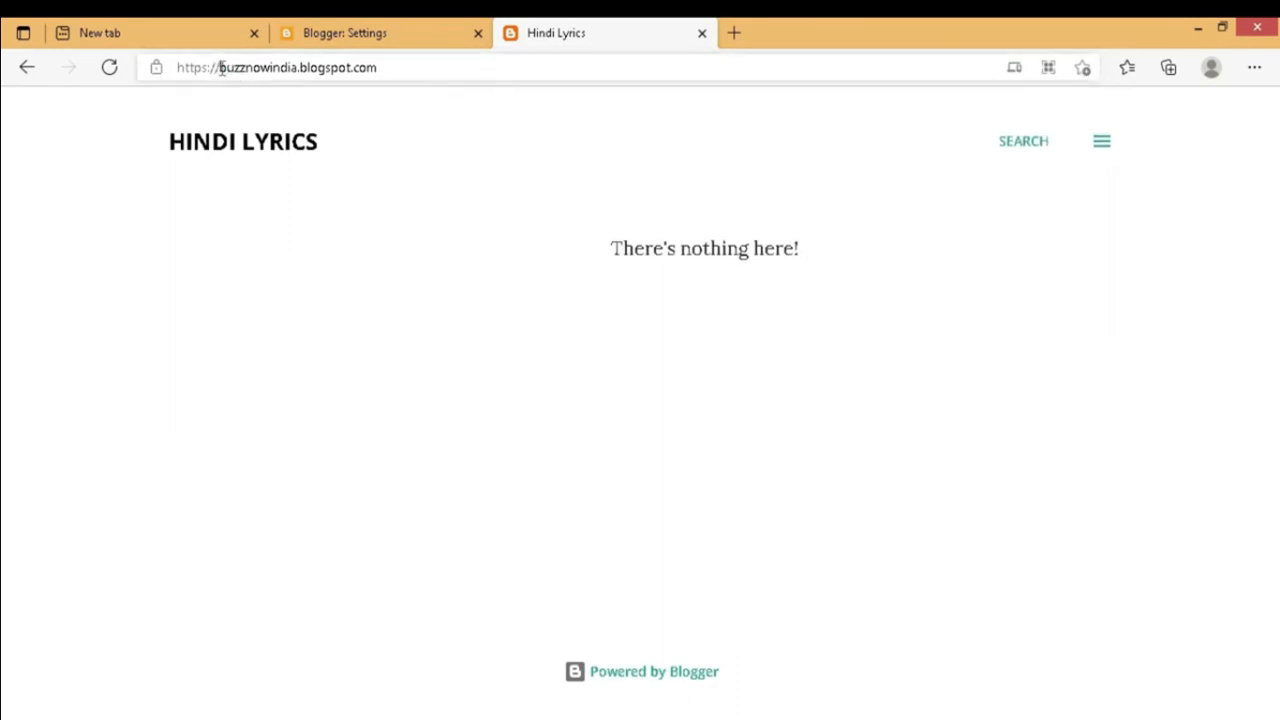
pyautogui.moveTo(944, 719)
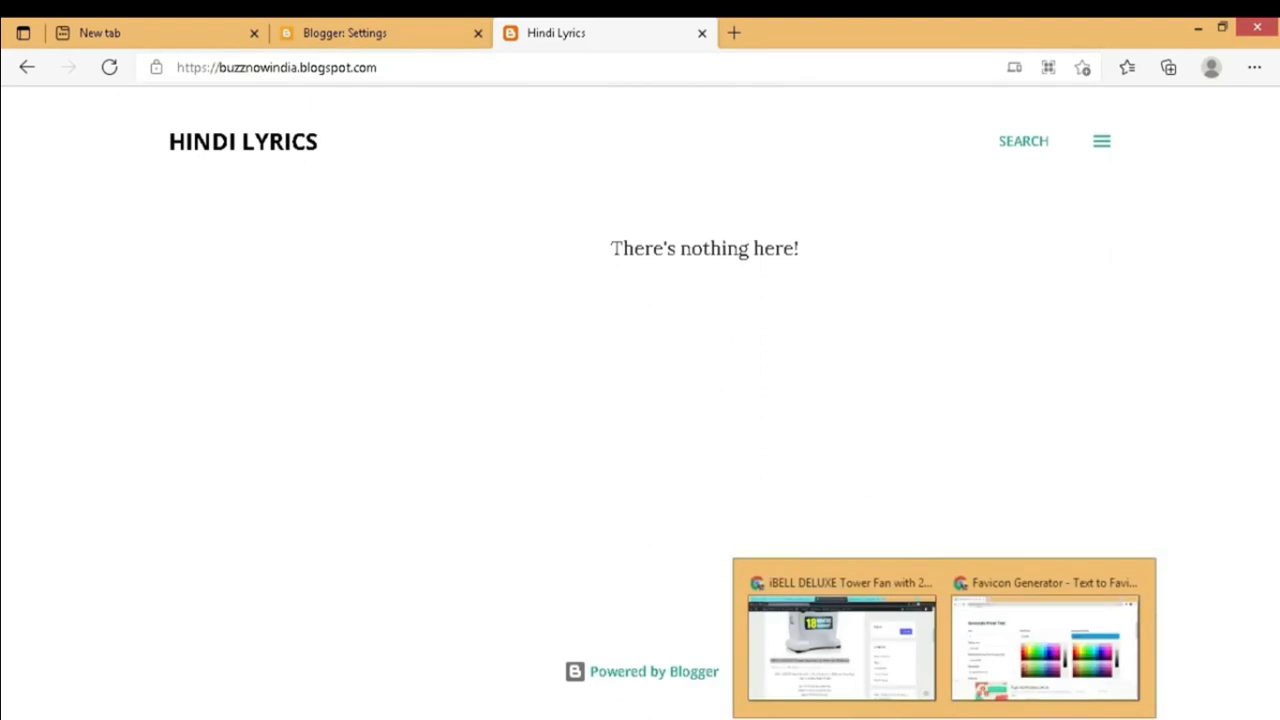
pyautogui.click(1044, 645)
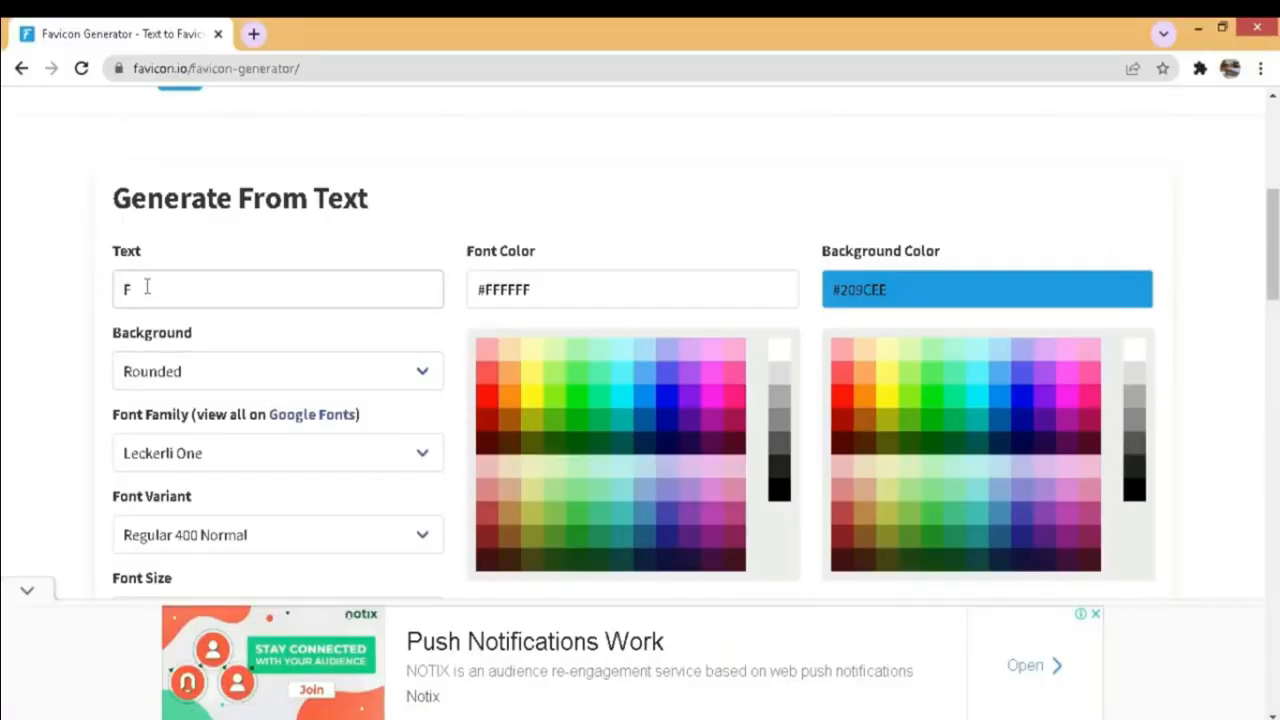
# - Set the favicon text to "B" in the Generate From Text form
pyautogui.moveTo(146, 287); pyautogui.dragTo(68, 289)
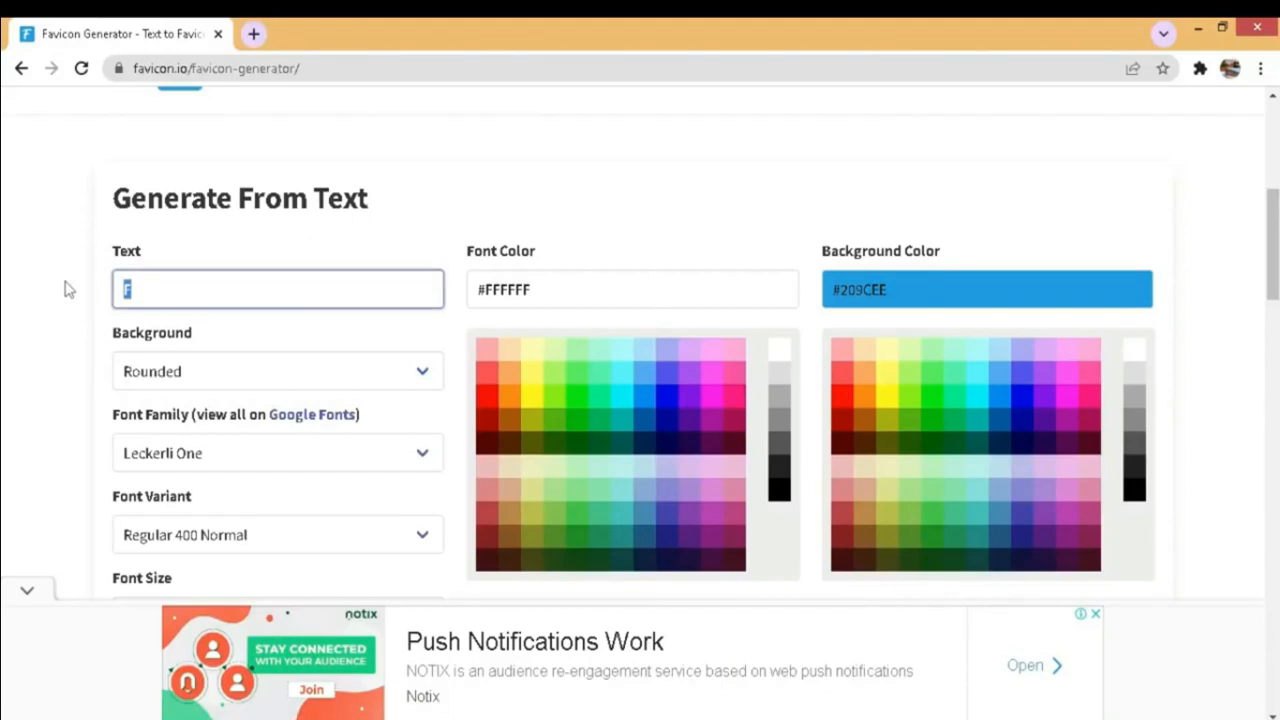
pyautogui.write('B')
pyautogui.click(62, 288)
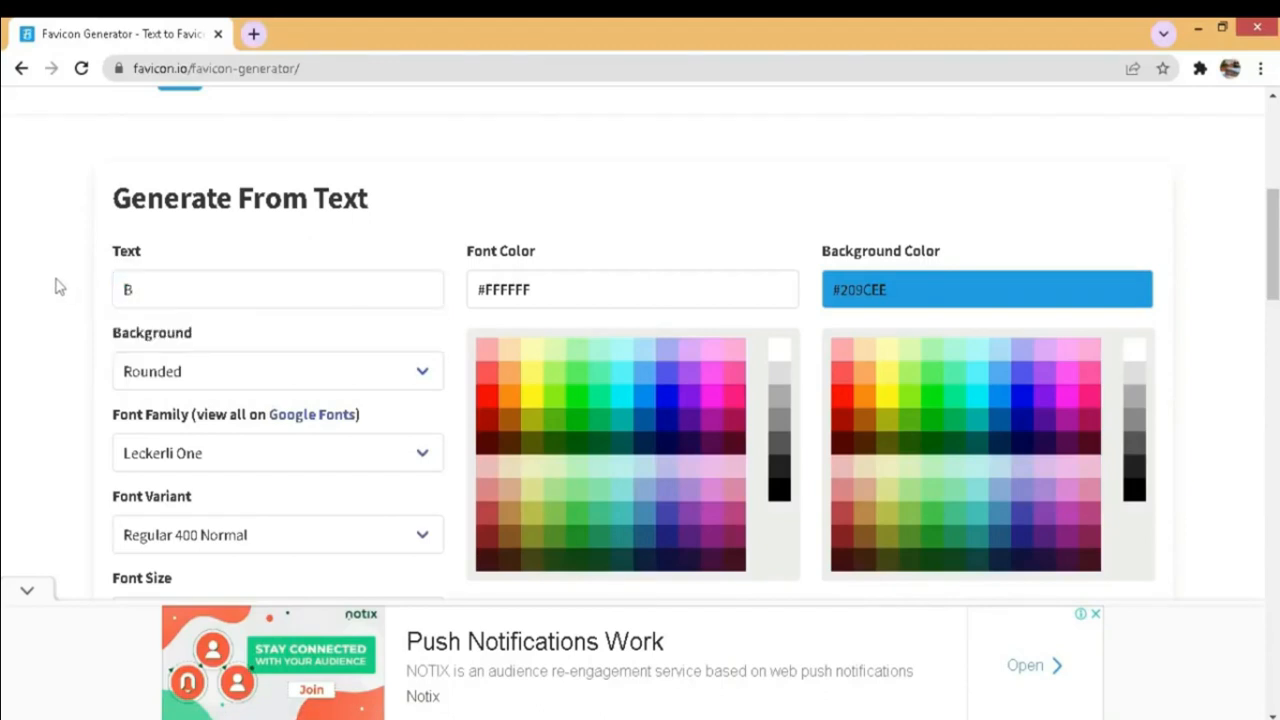
# - Review the favicon's font and colour options, the installation instructions, and the preview with its download option
pyautogui.scroll(-1, 51, 277)
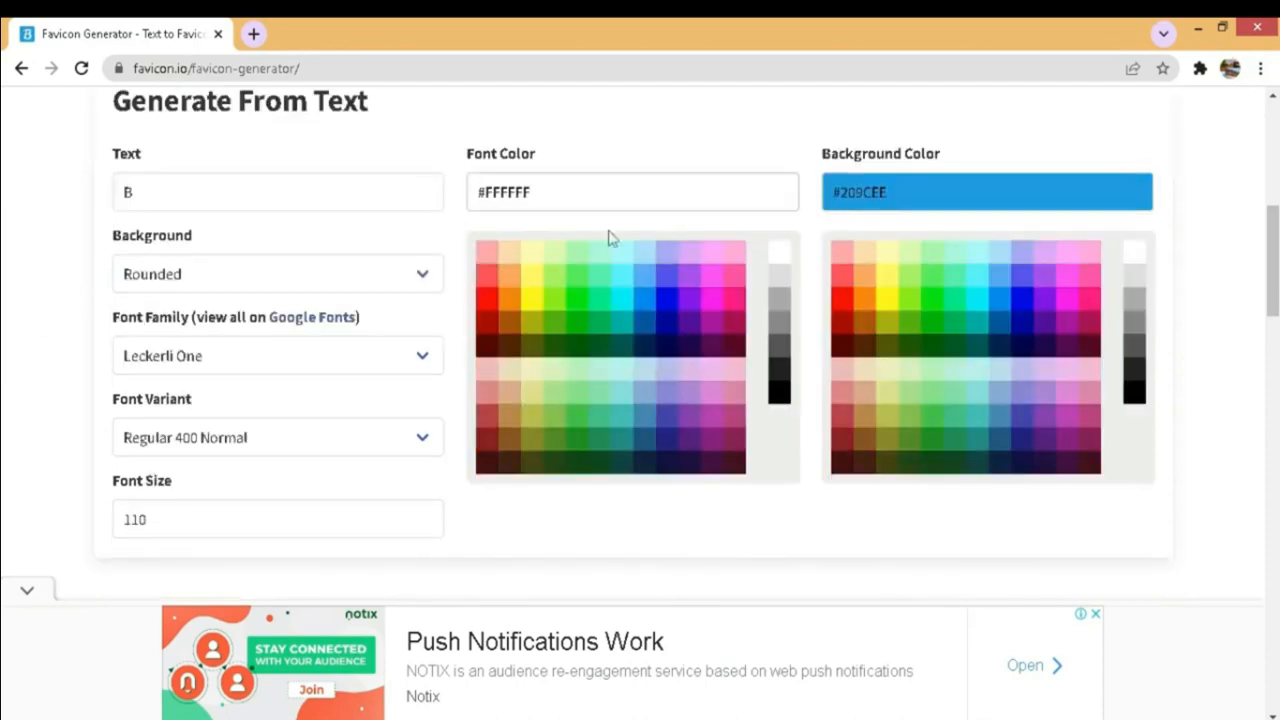
pyautogui.scroll(-3, 746, 374)
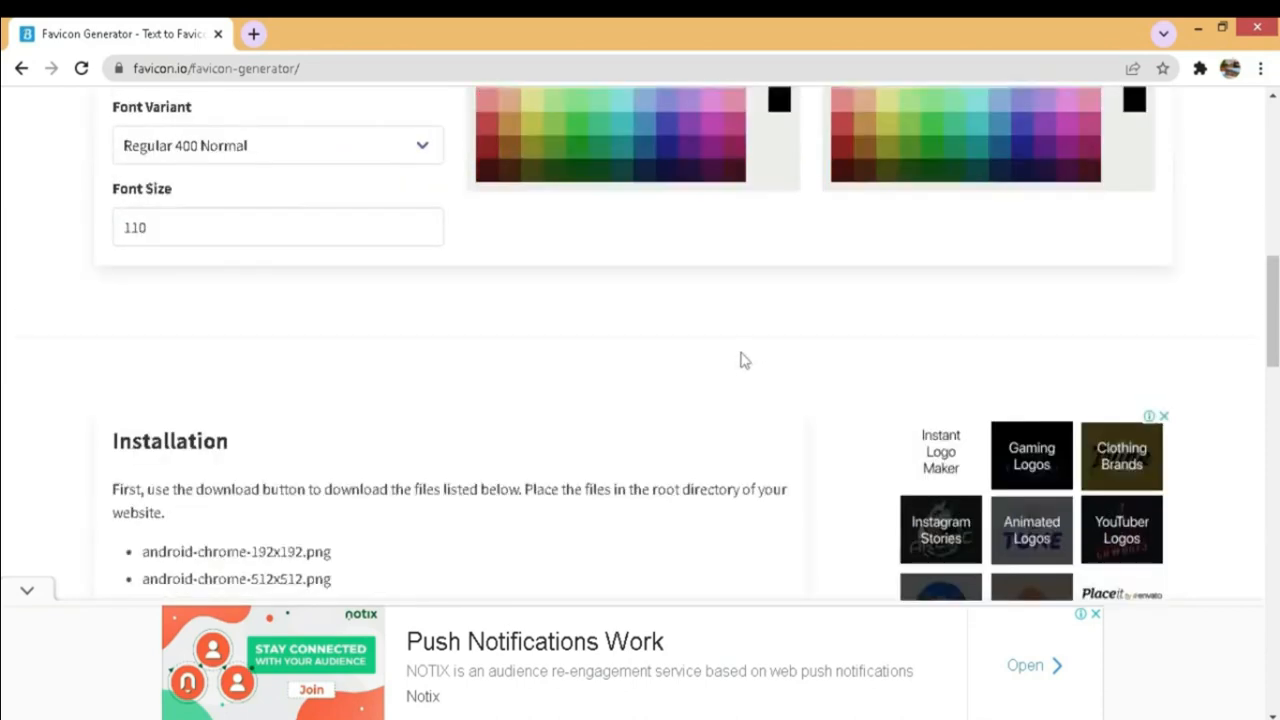
pyautogui.scroll(-3, 744, 360)
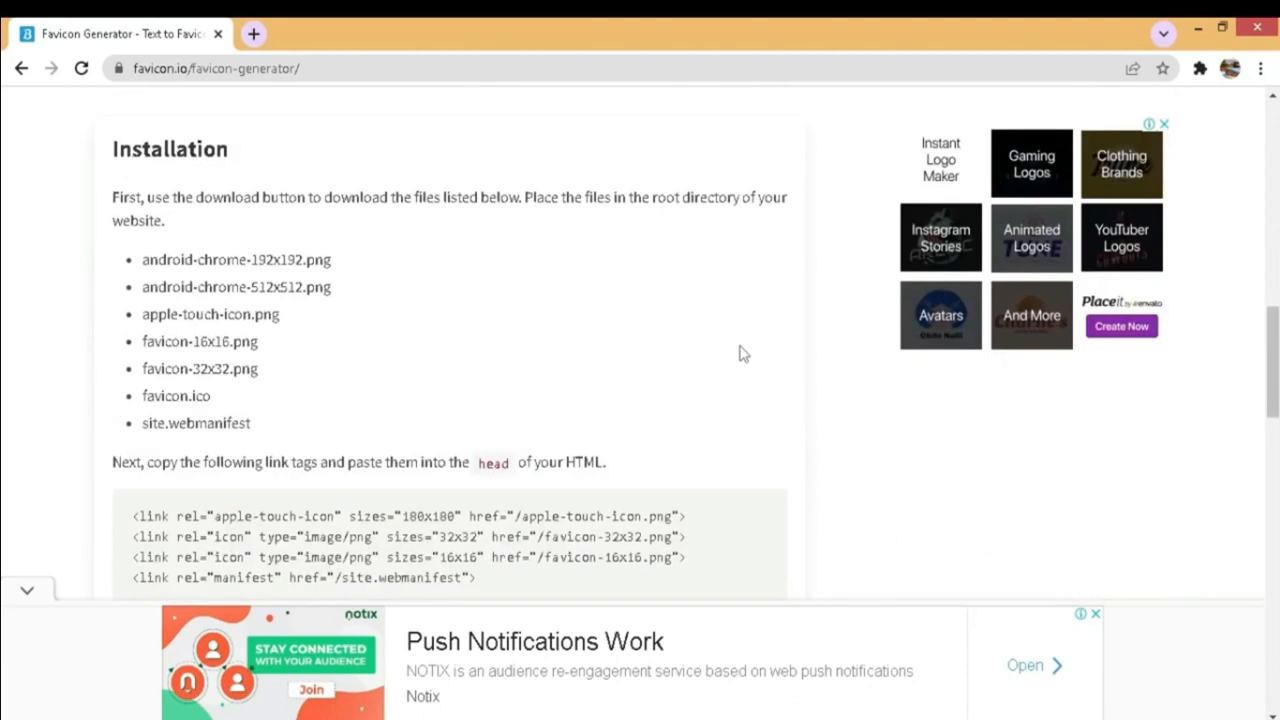
pyautogui.scroll(-2, 743, 354)
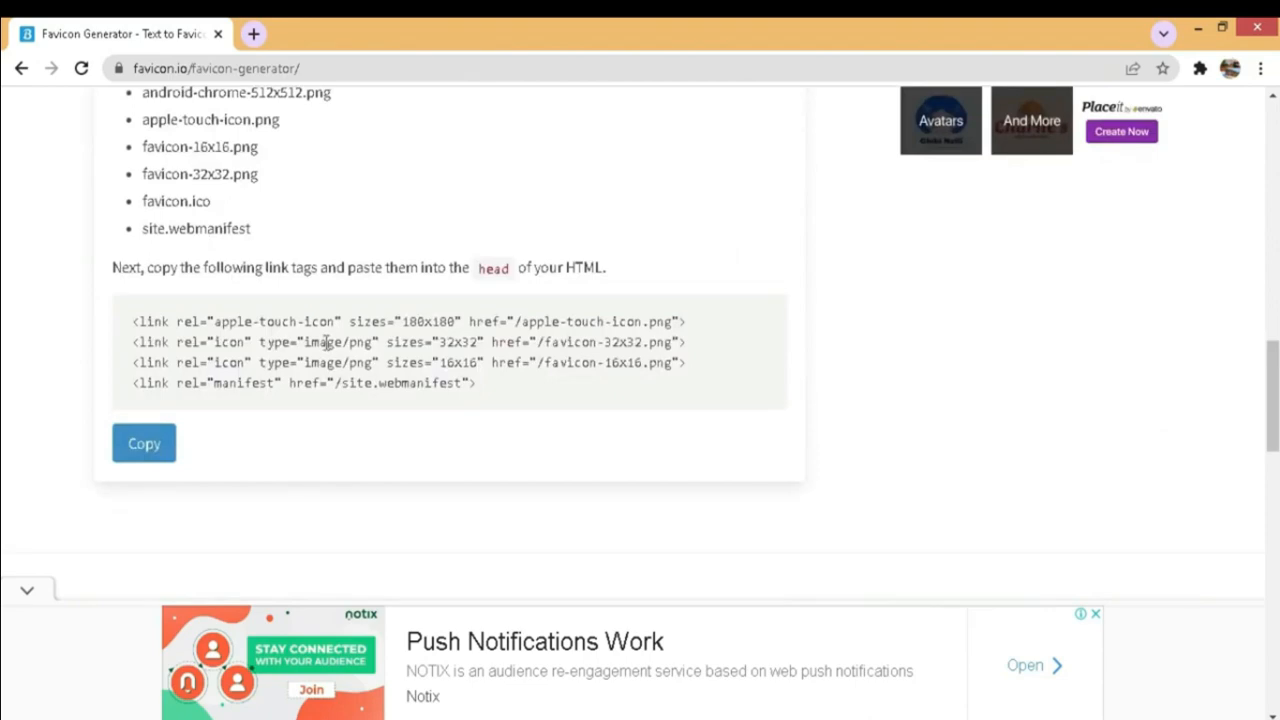
pyautogui.scroll(15, 325, 342)
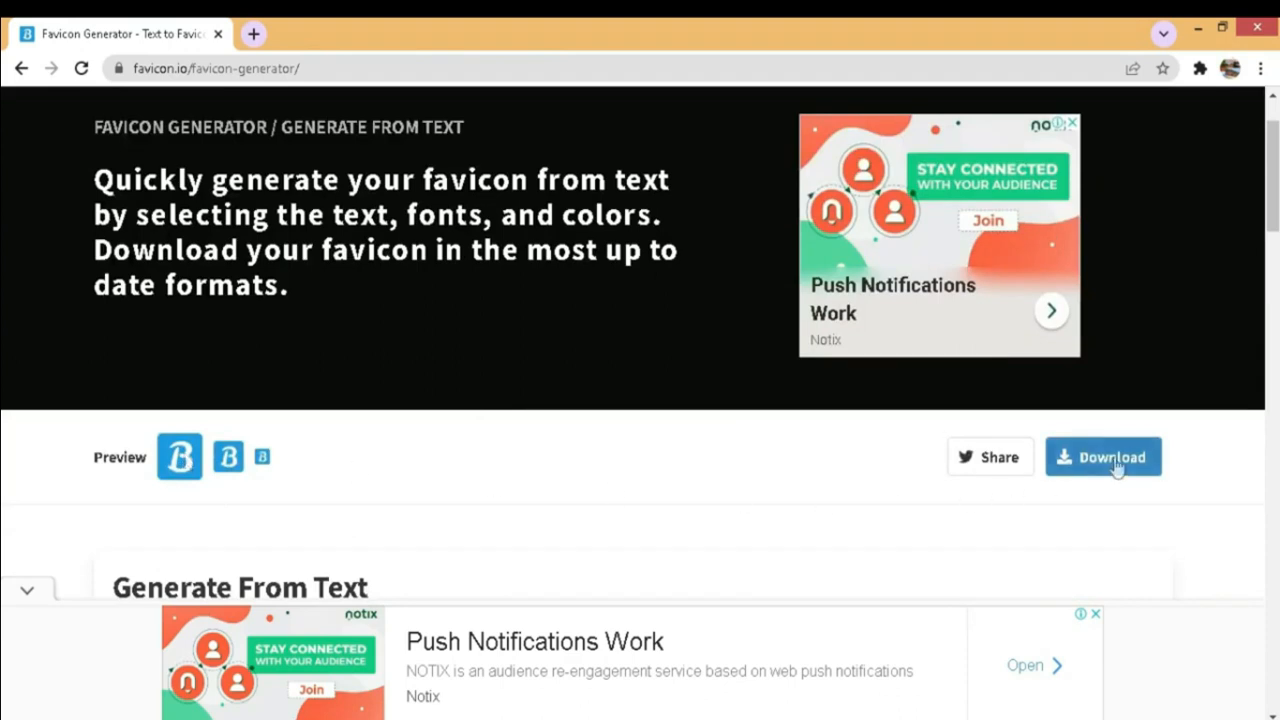
# - Download the generated favicon package, show favicon_io.zip in its folder, and extract its files there
pyautogui.click(992, 692)
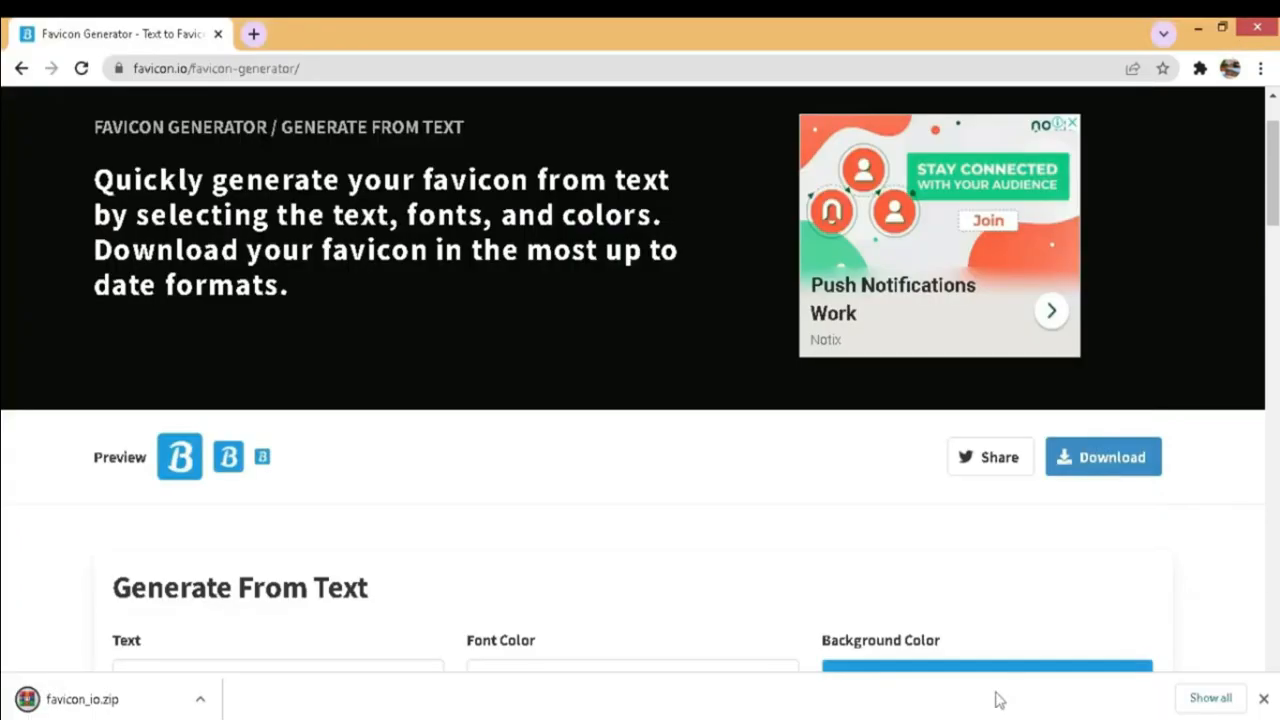
pyautogui.click(200, 702)
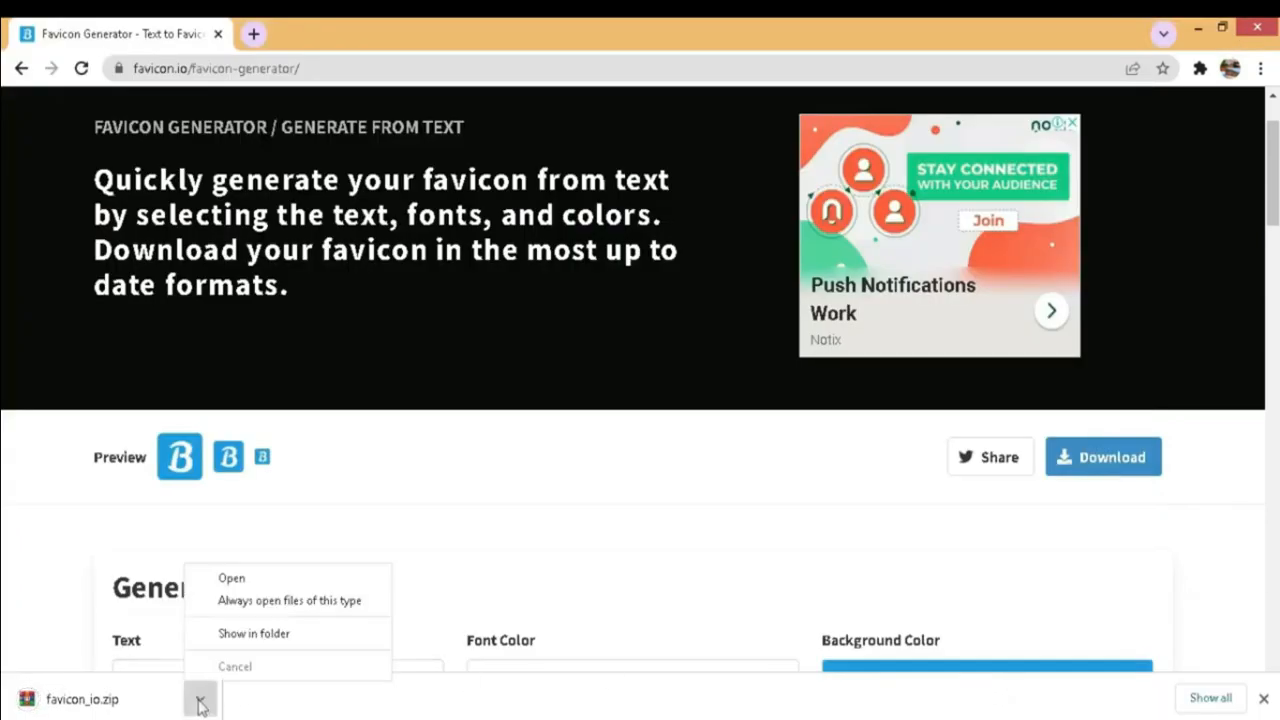
pyautogui.click(256, 634)
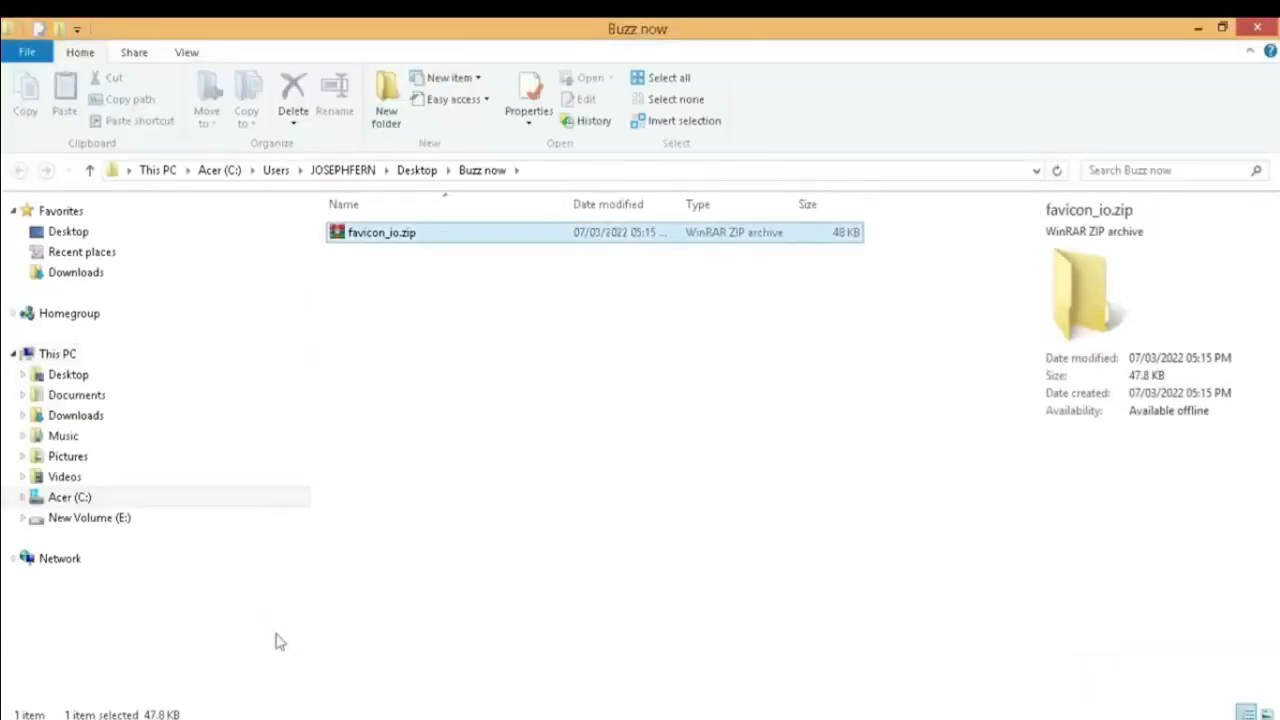
pyautogui.rightClick(383, 244)
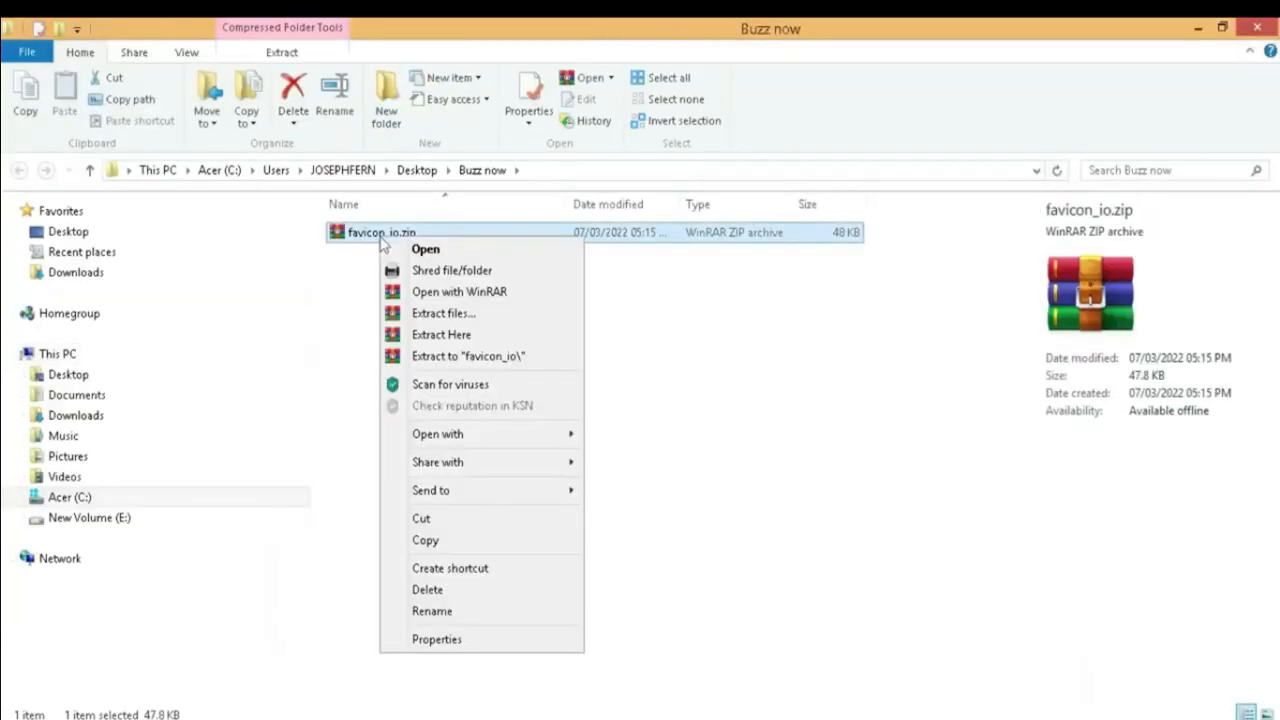
pyautogui.click(447, 336)
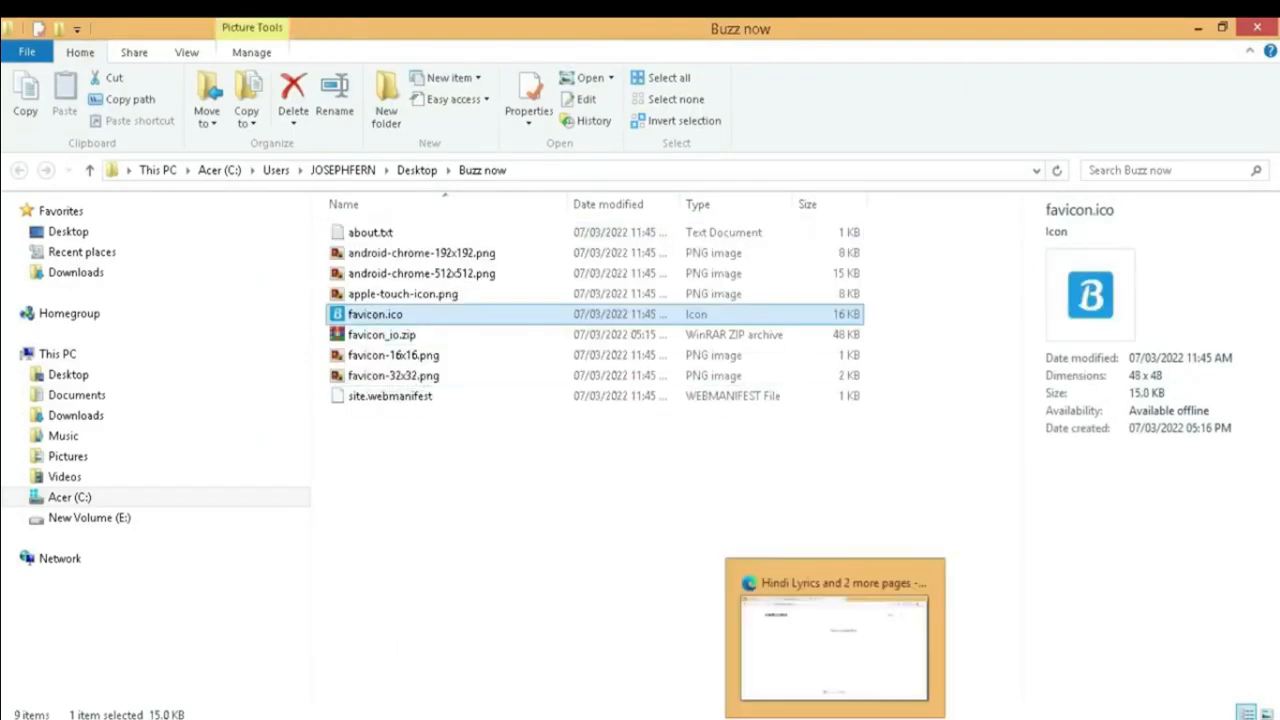
# - Switch to Edge and open the favicon configuration from the Blogger settings
pyautogui.click(837, 665)
pyautogui.click(383, 36)
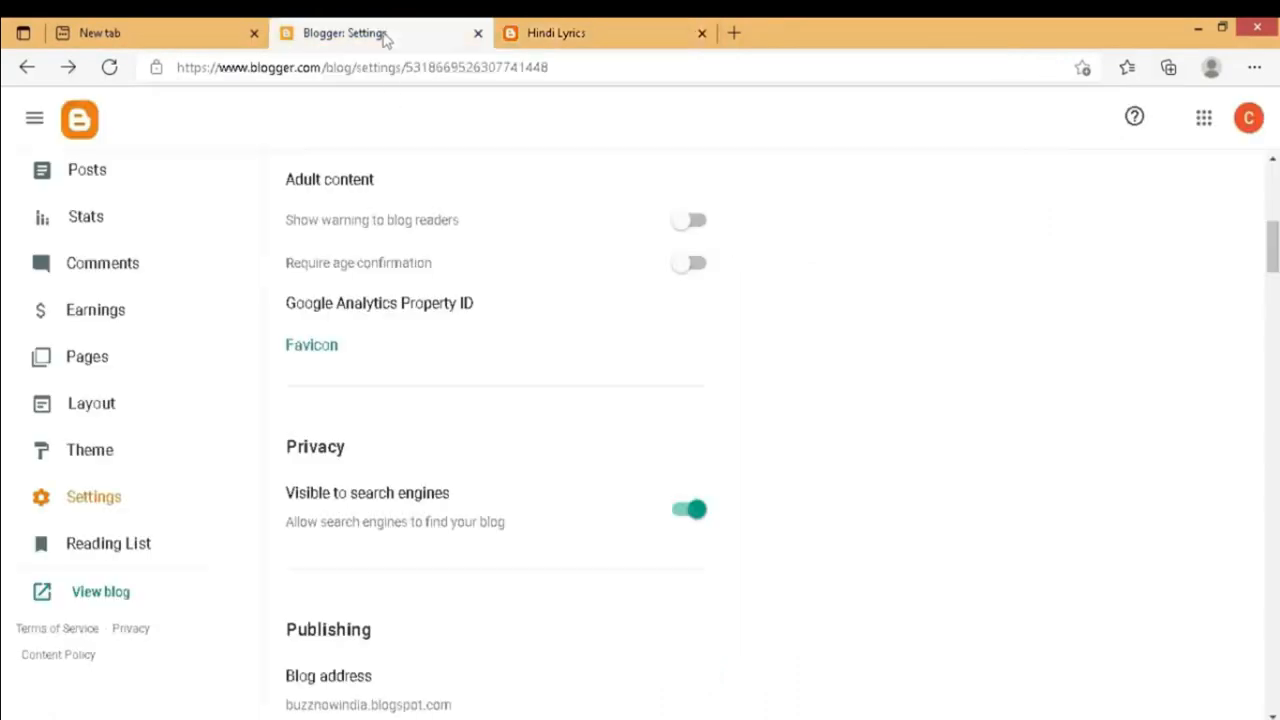
pyautogui.click(308, 357)
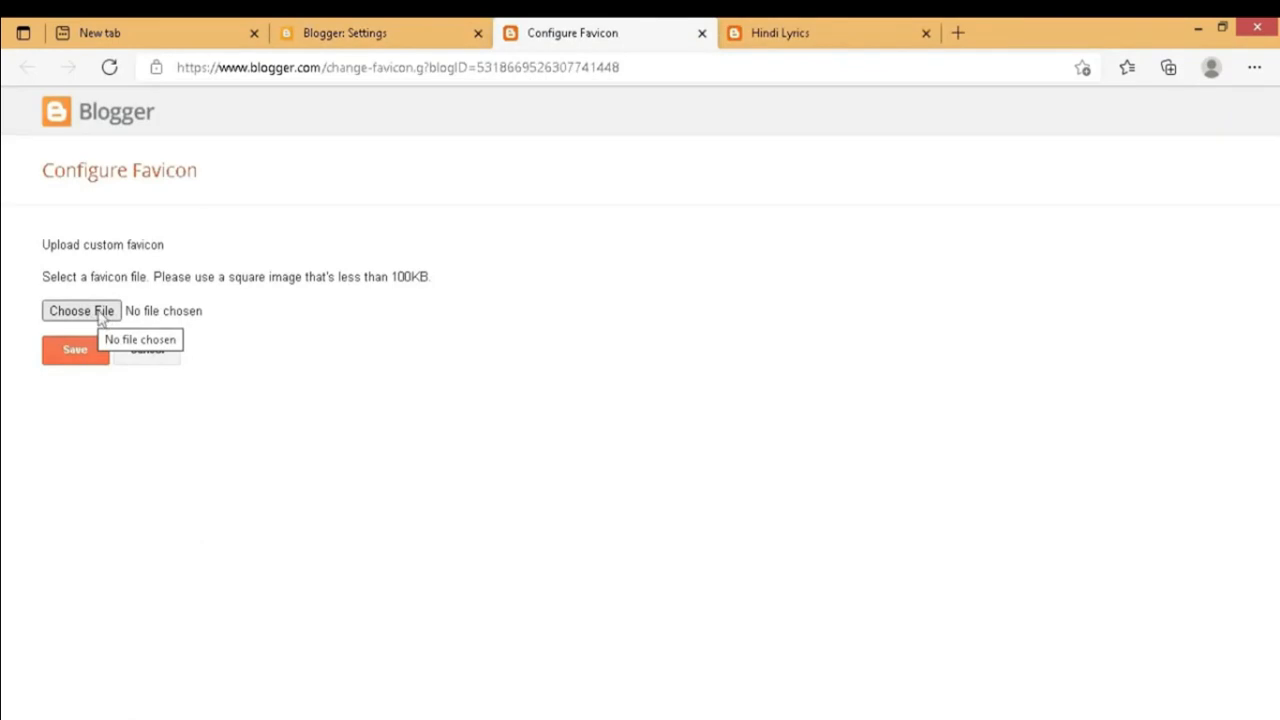
pyautogui.click(99, 315)
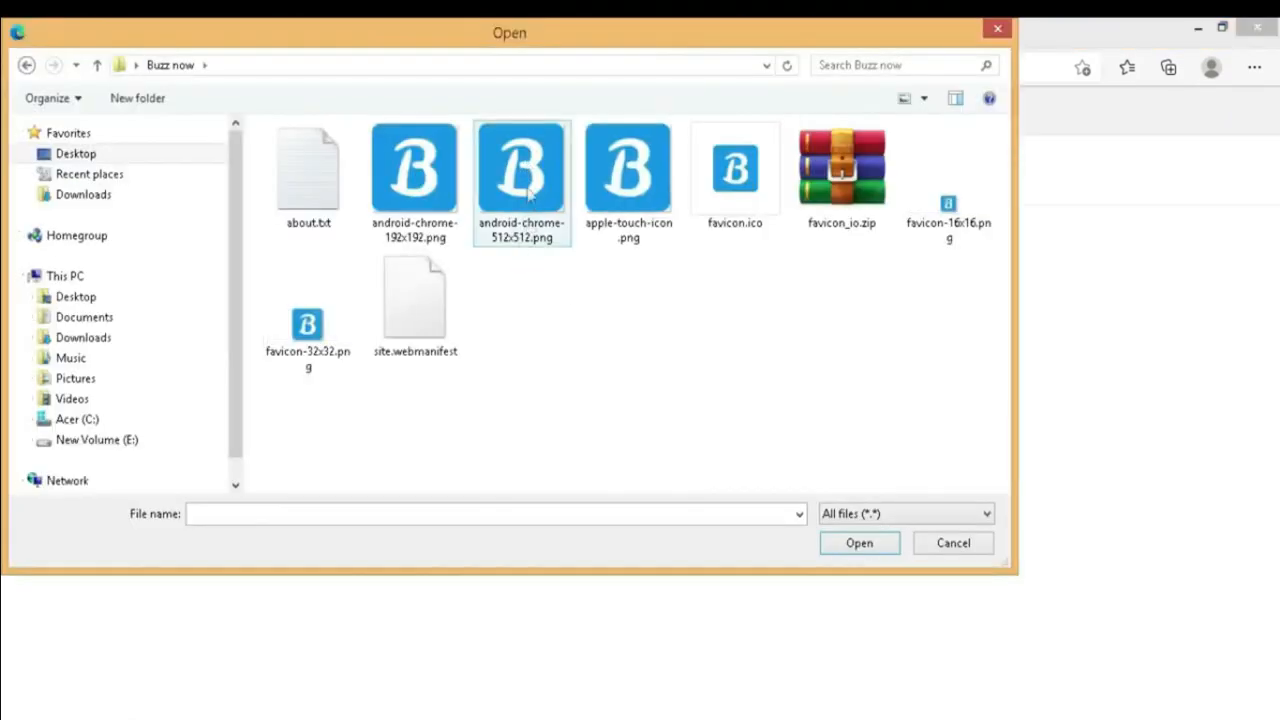
pyautogui.click(953, 544)
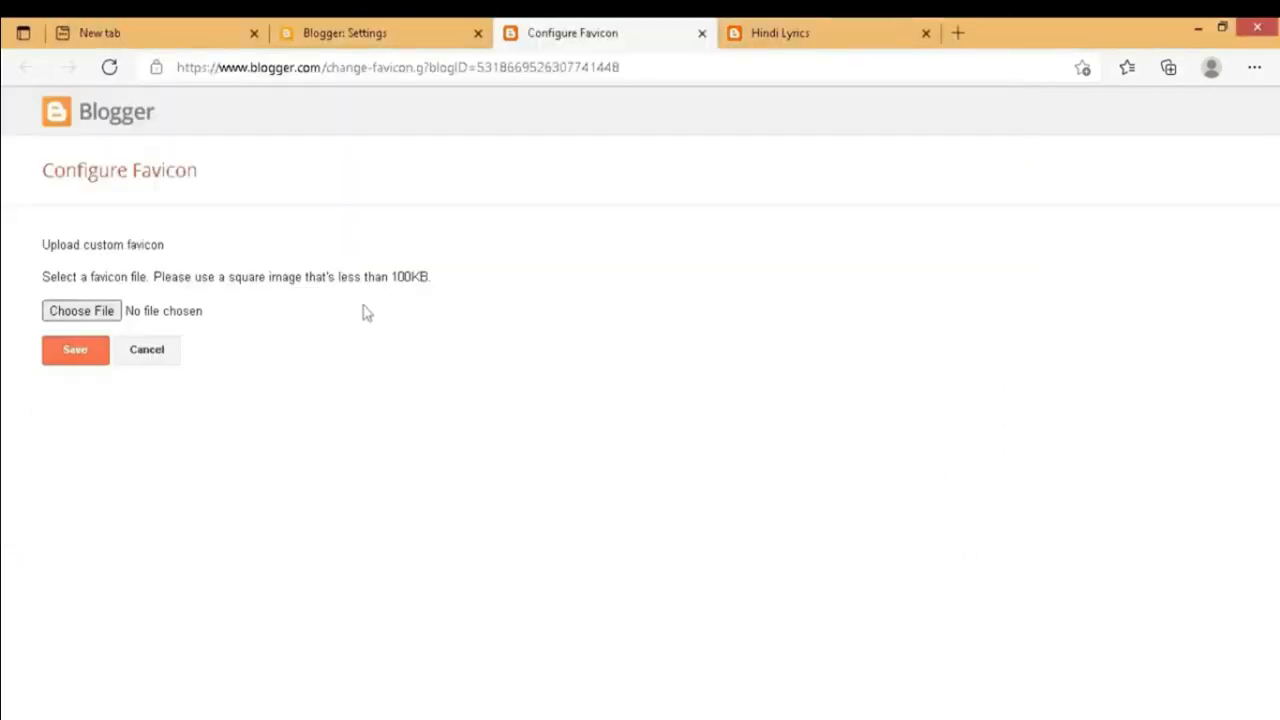
pyautogui.doubleClick(420, 282)
# - Upload android-chrome-512x512.png from the Buzz now folder as the blog's custom favicon and save it
pyautogui.click(95, 315)
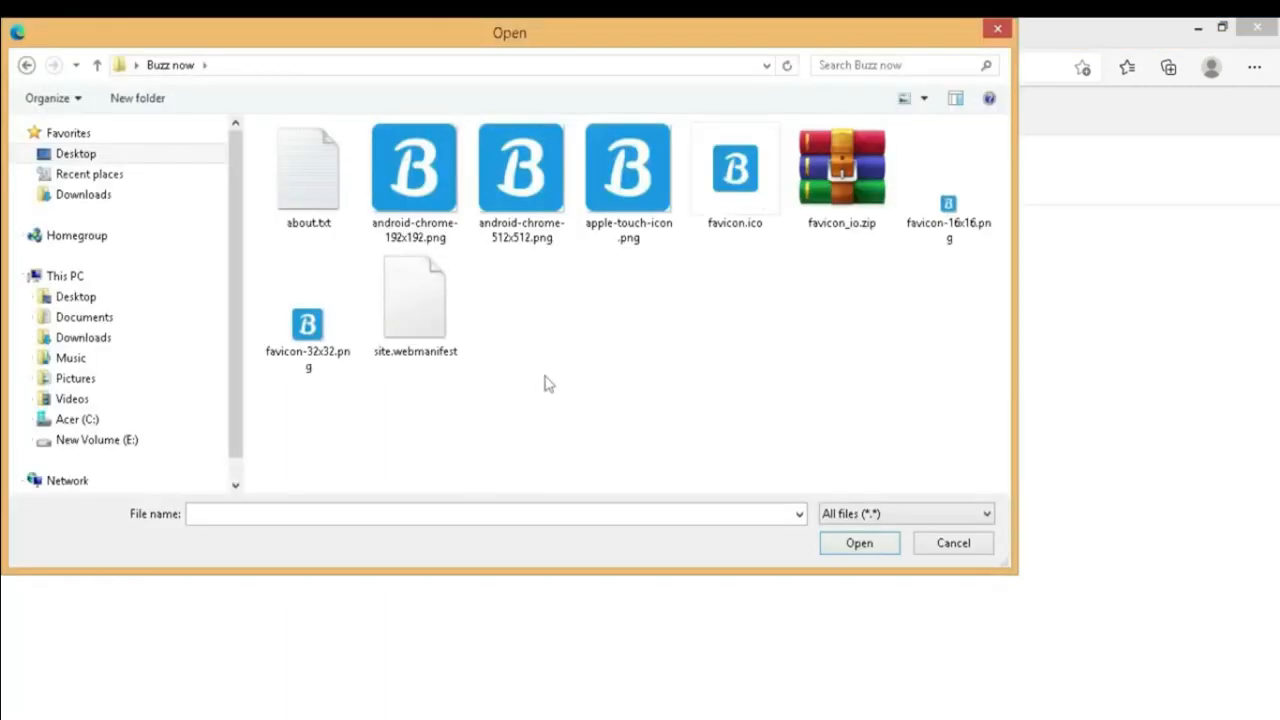
pyautogui.click(520, 175)
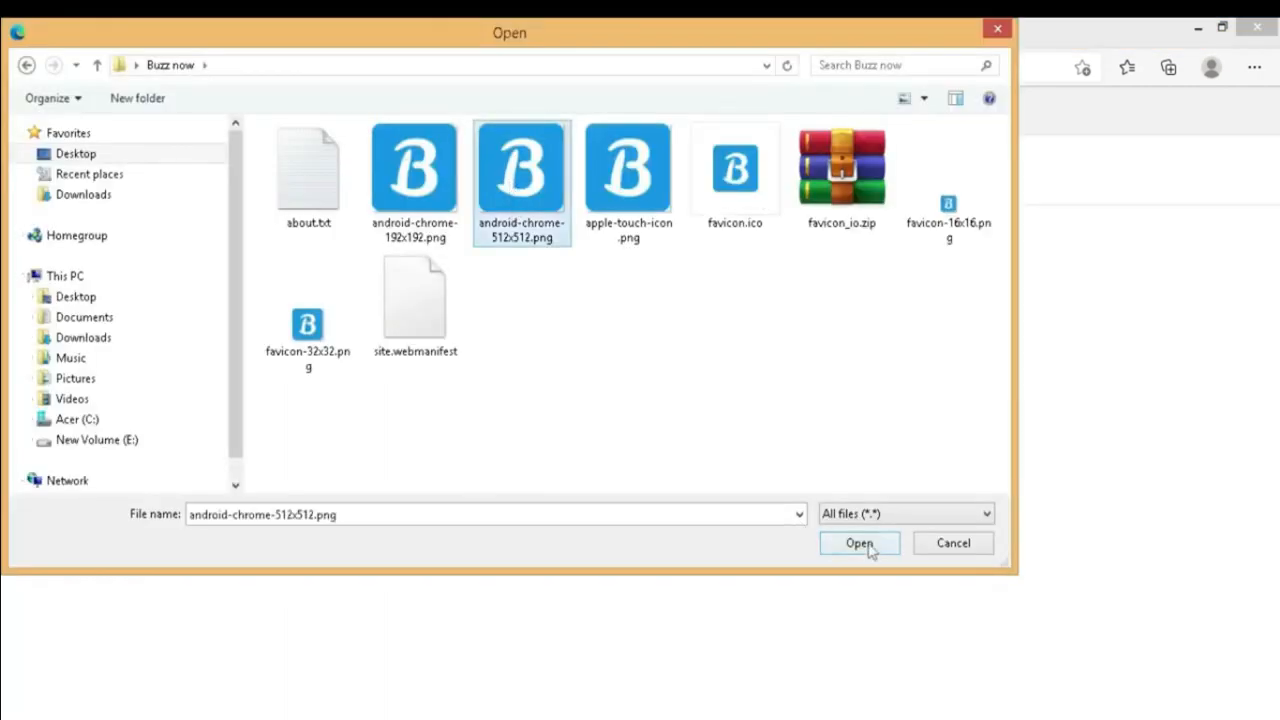
pyautogui.click(860, 543)
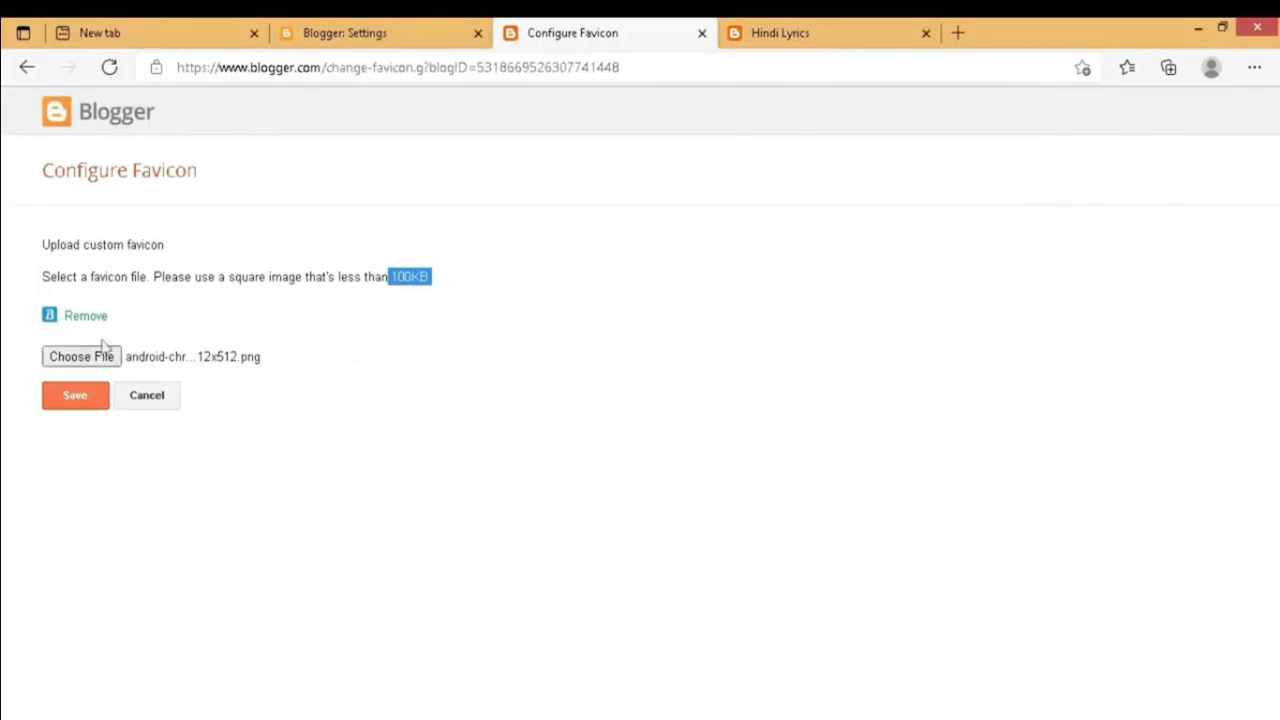
pyautogui.click(80, 404)
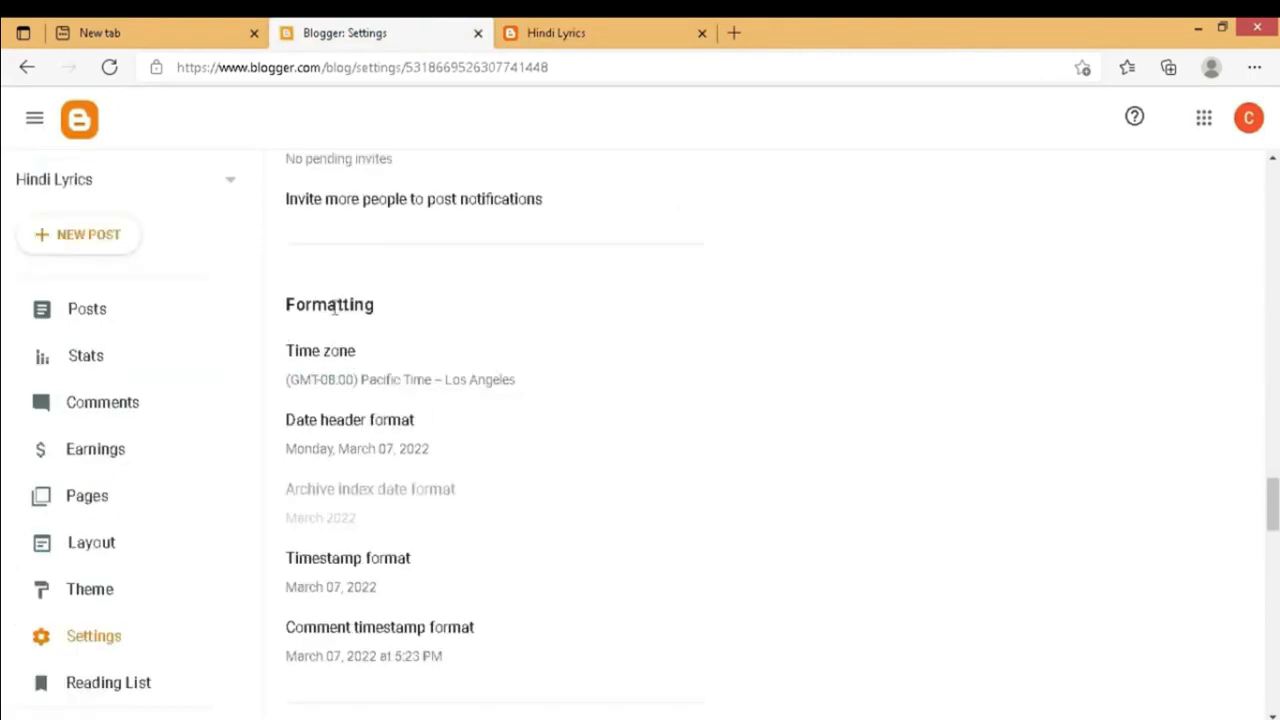
# - Set the blog's time zone to (GMT+05:30) India Standard Time – Kolkata and save it
pyautogui.click(339, 389)
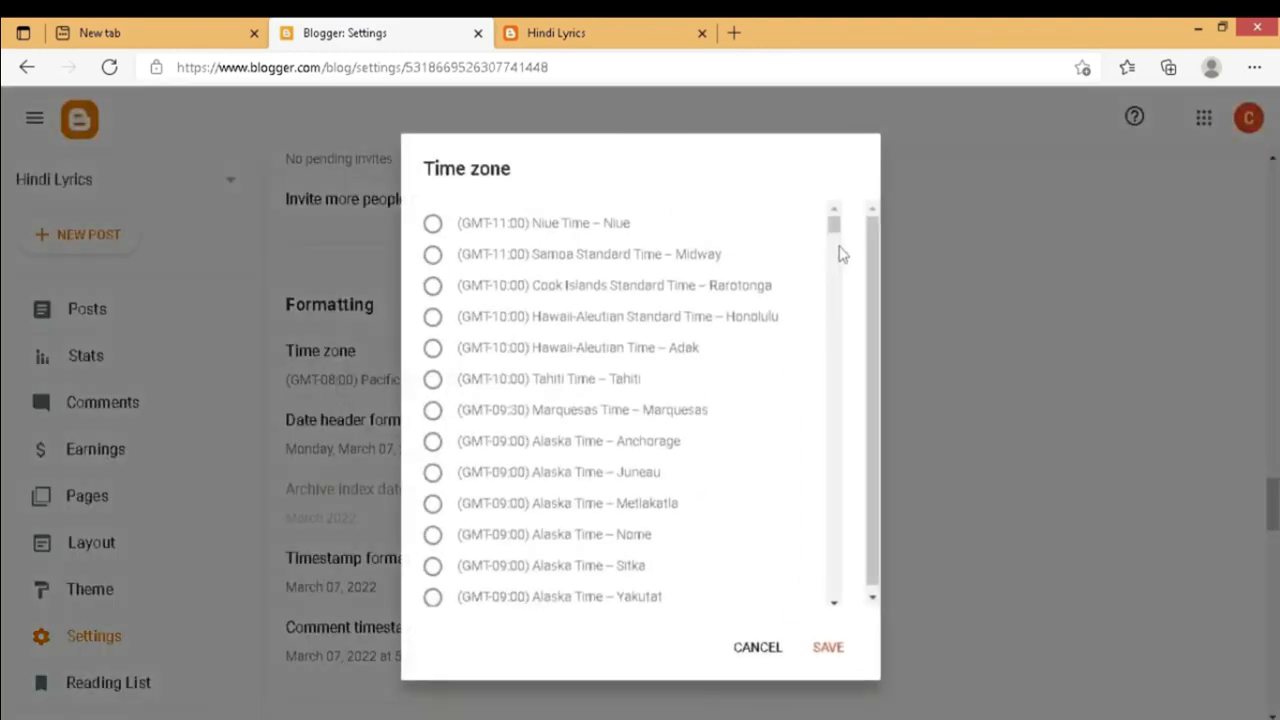
pyautogui.moveTo(836, 228); pyautogui.dragTo(835, 487)
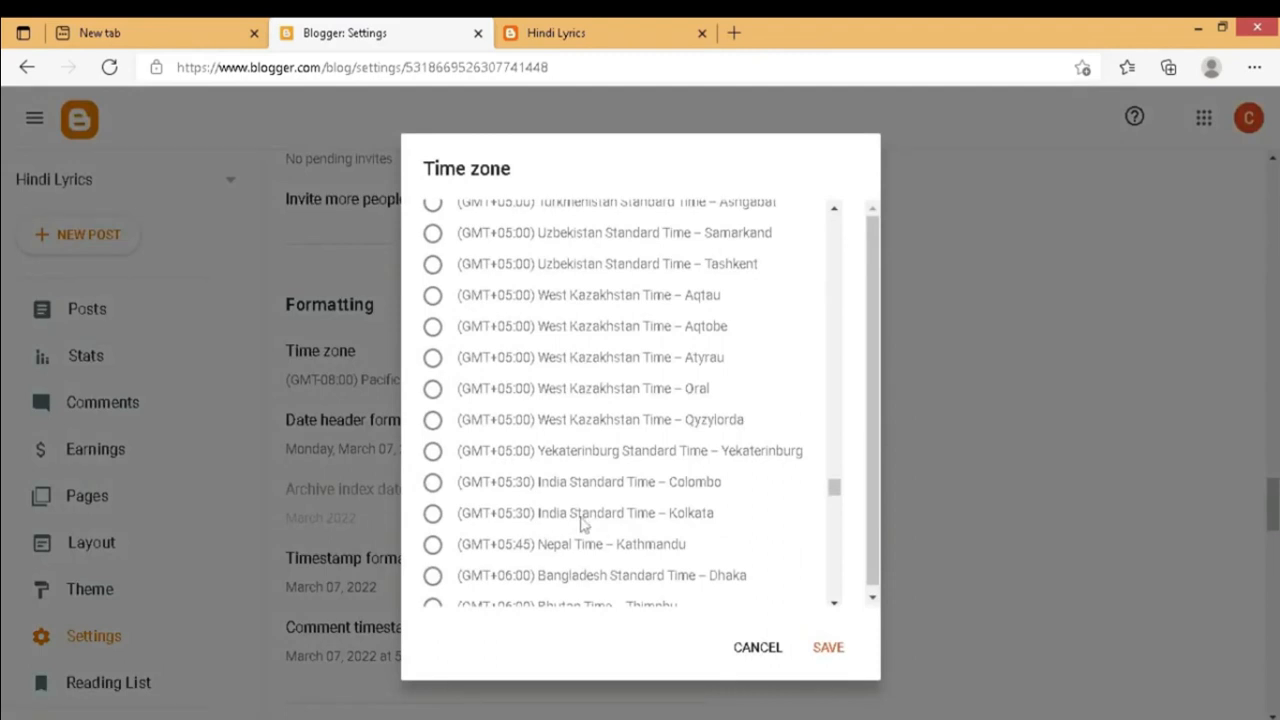
pyautogui.click(432, 514)
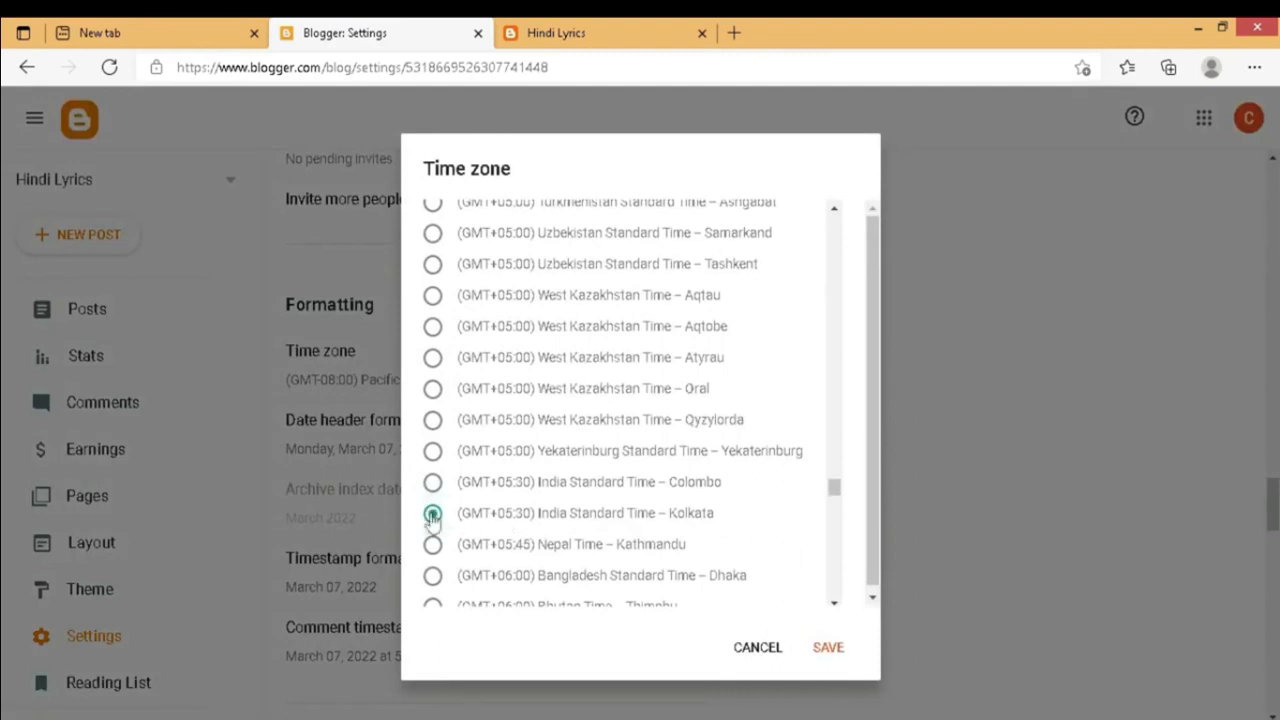
pyautogui.click(827, 648)
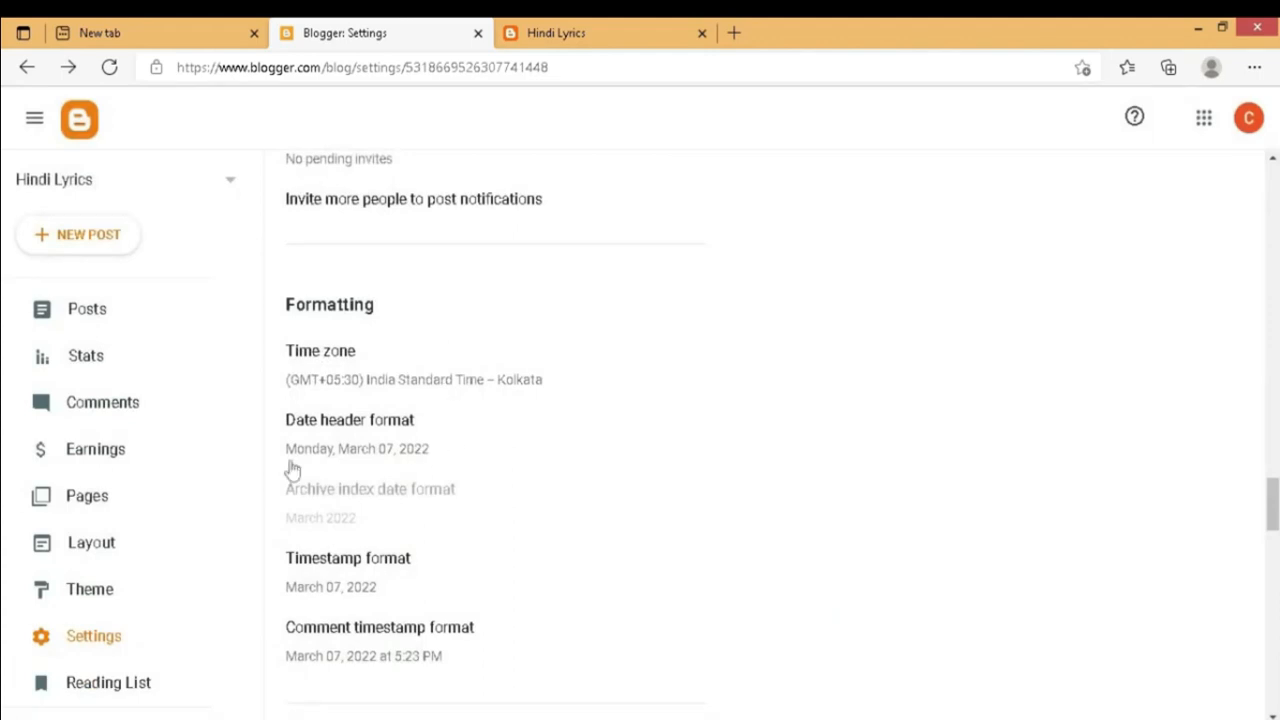
# - Enable the search description in the blog's Meta tags settings
pyautogui.scroll(-2, 703, 397)
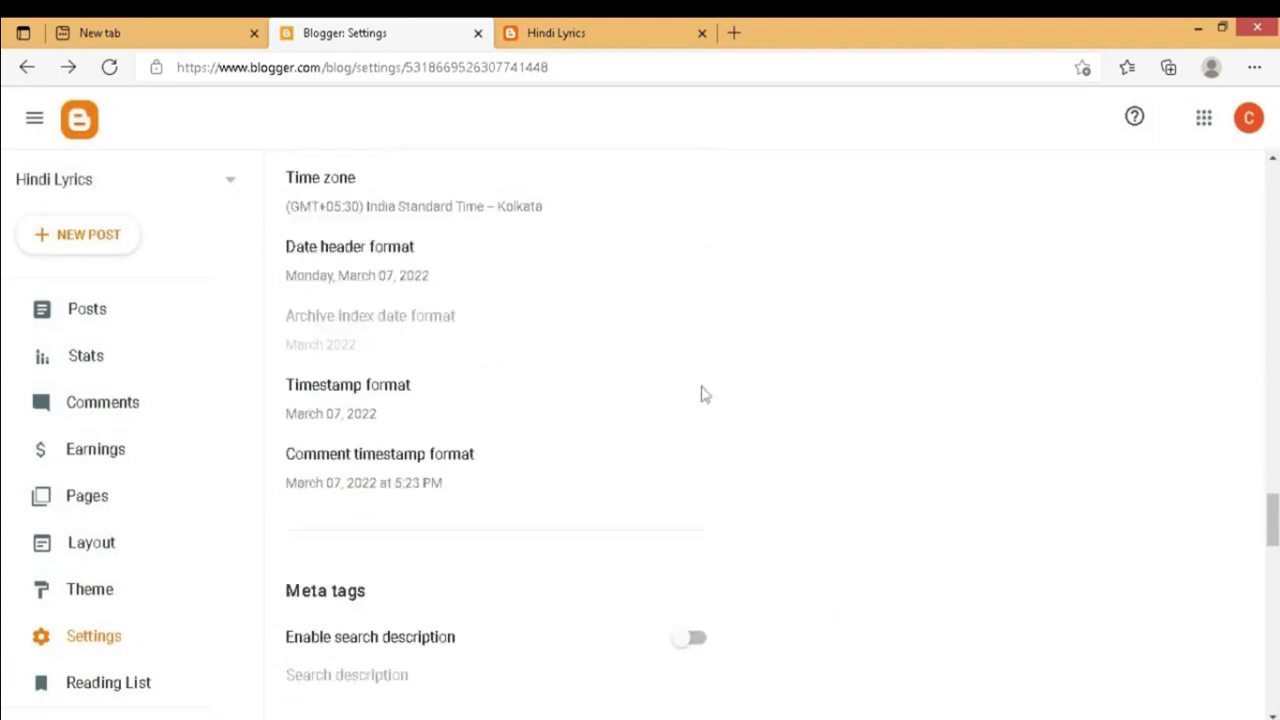
pyautogui.scroll(-1, 703, 395)
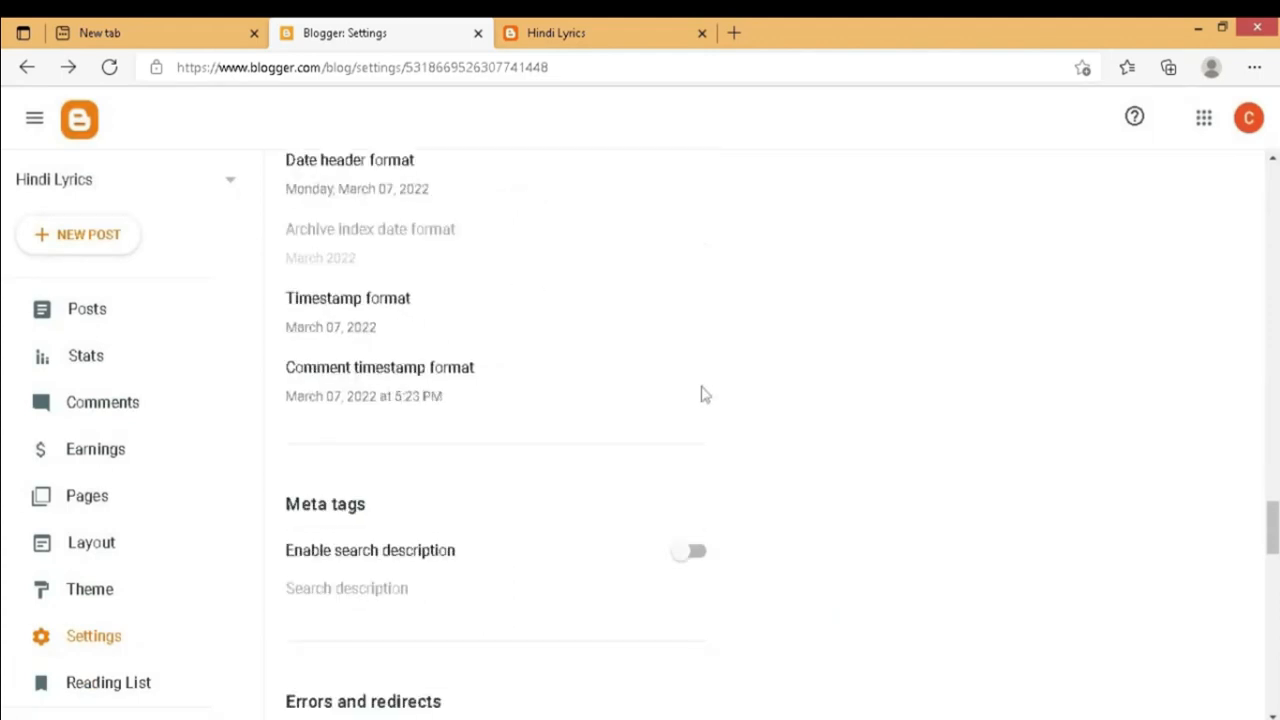
pyautogui.scroll(-1, 703, 395)
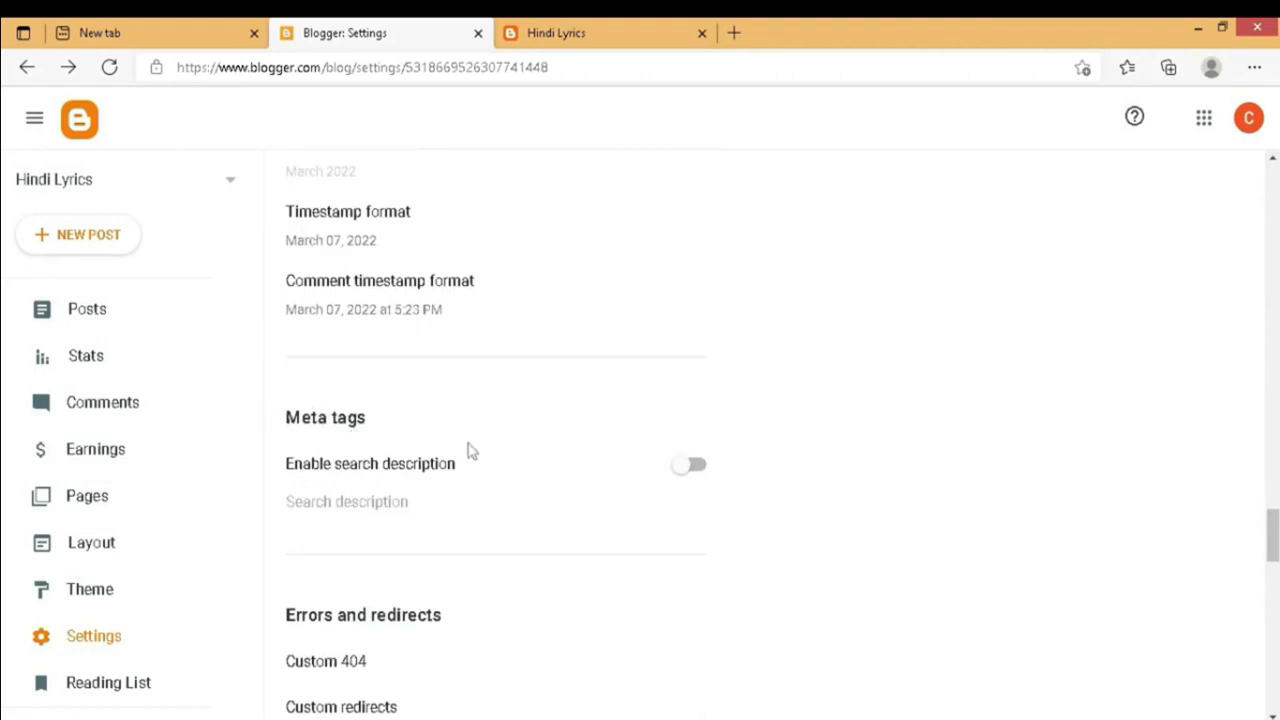
pyautogui.click(697, 466)
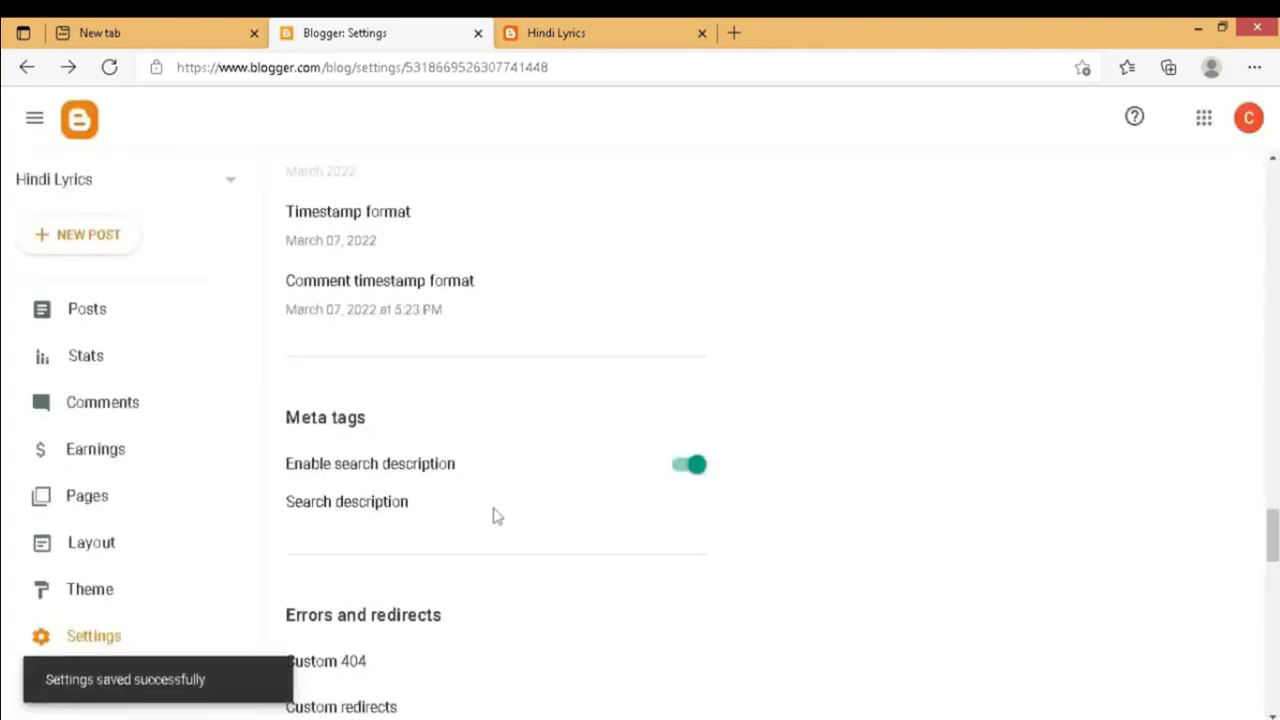
# - Set the blog's search description to "hindi lyrics, hindi top lyrics site" and save it
pyautogui.click(372, 513)
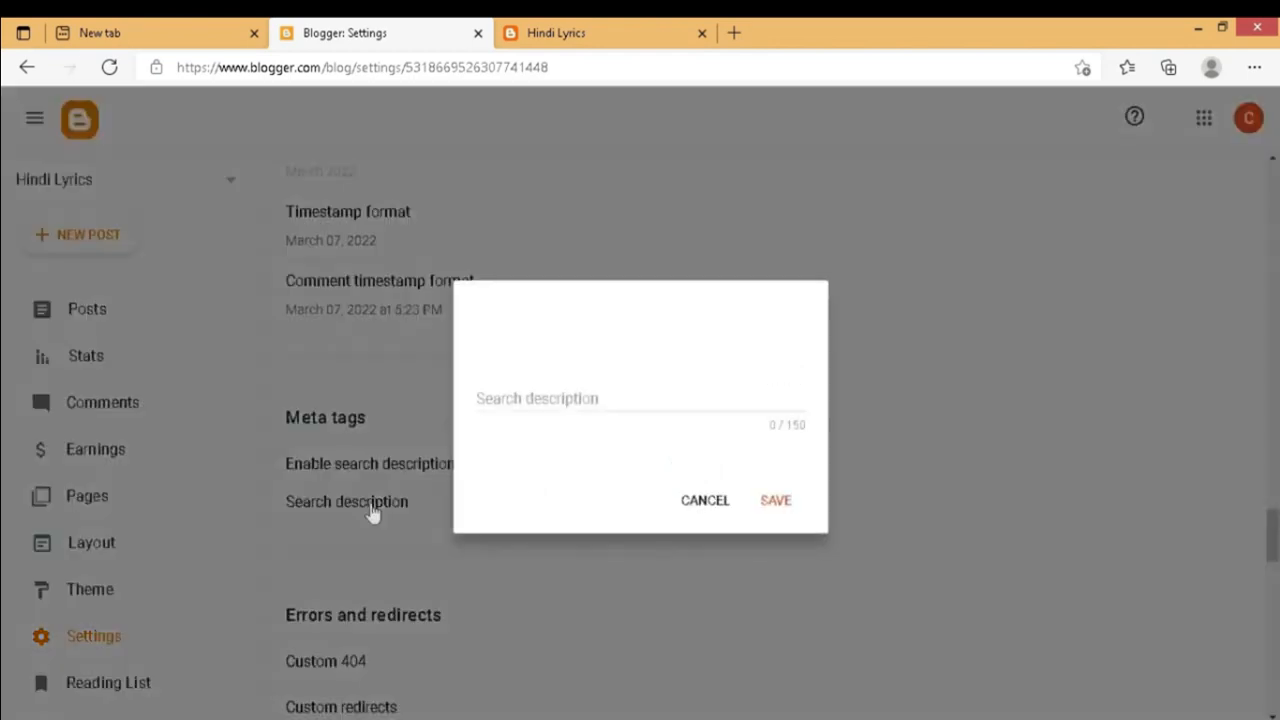
pyautogui.click(625, 398)
pyautogui.write('h')
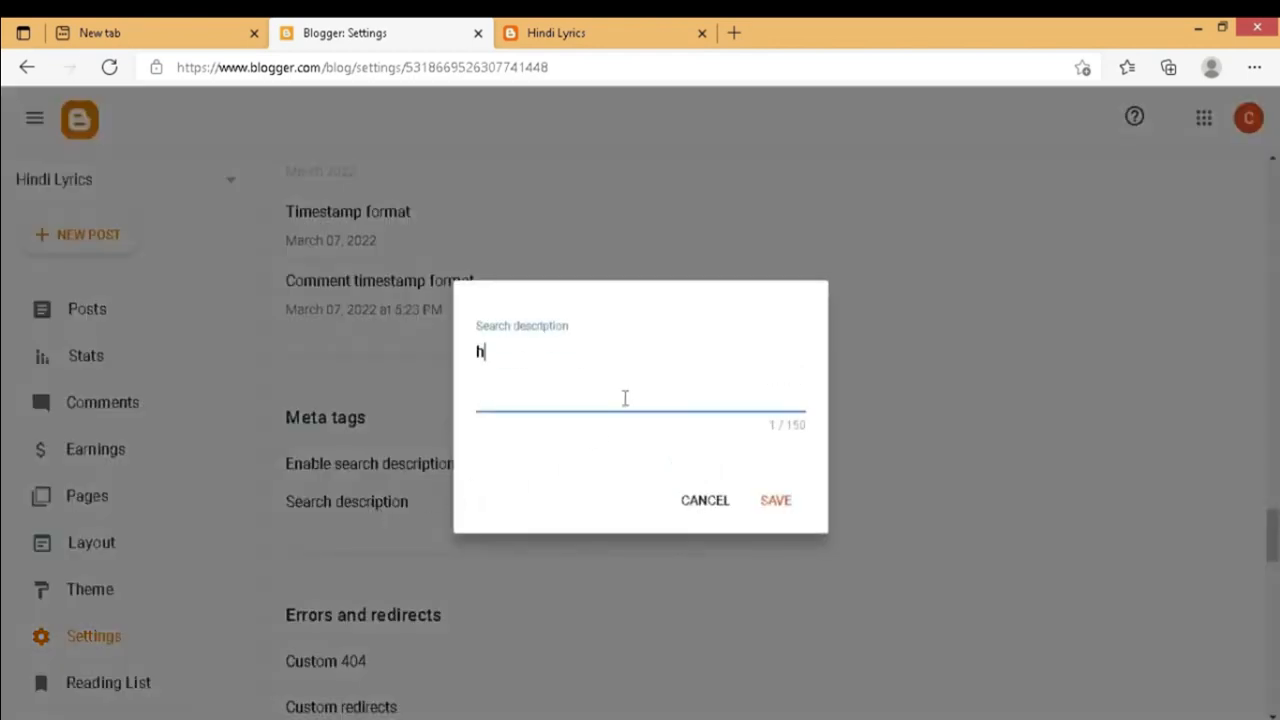
pyautogui.write('indi lyrics')
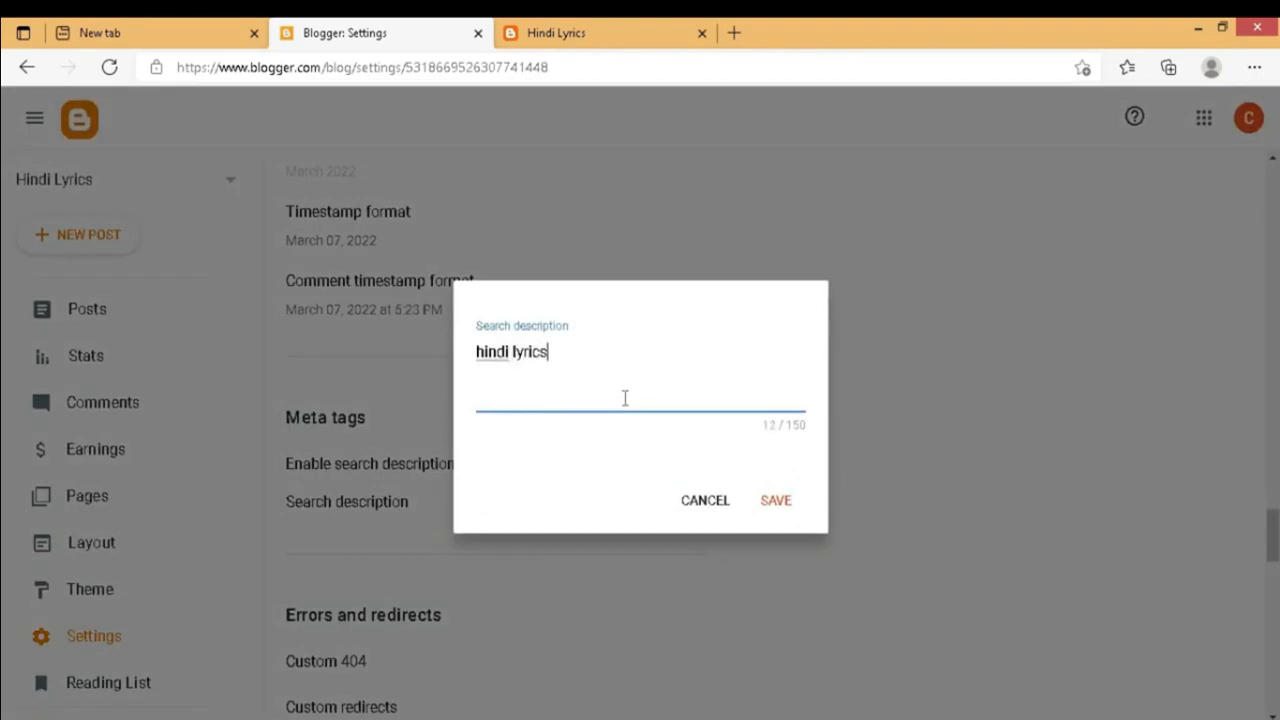
pyautogui.write(', hindi top ')
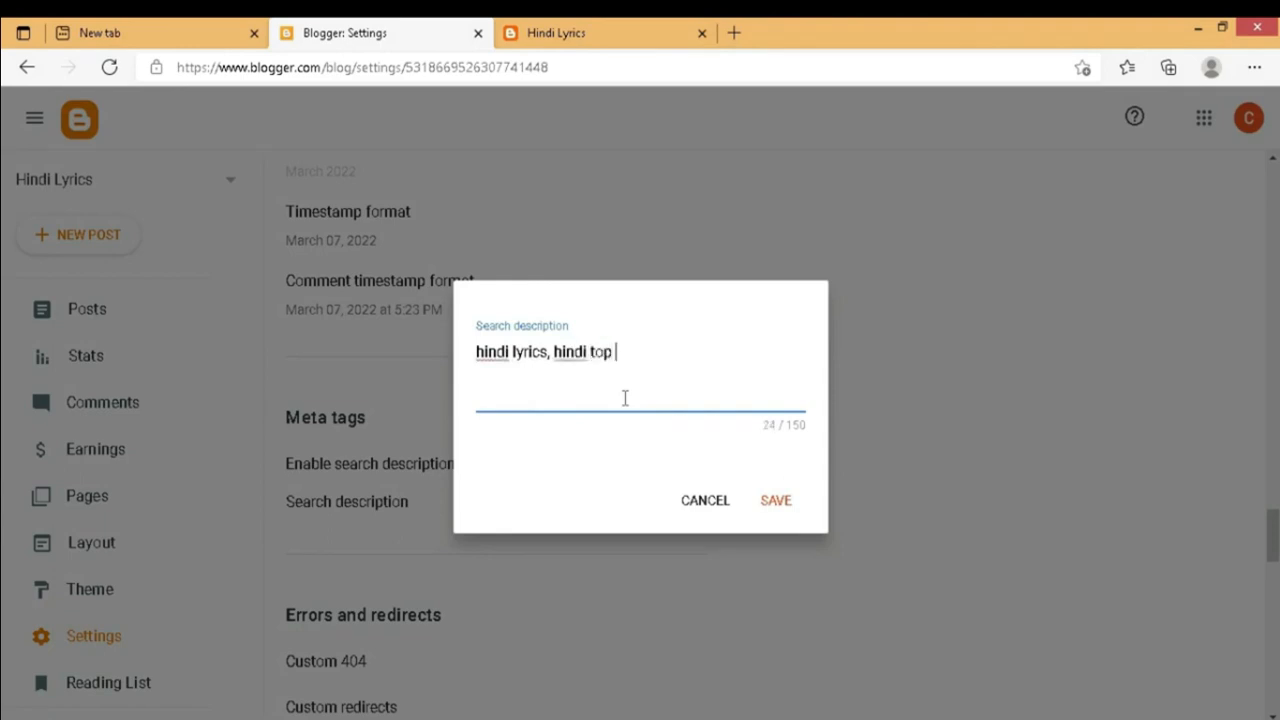
pyautogui.write('lyrics site')
pyautogui.click(779, 503)
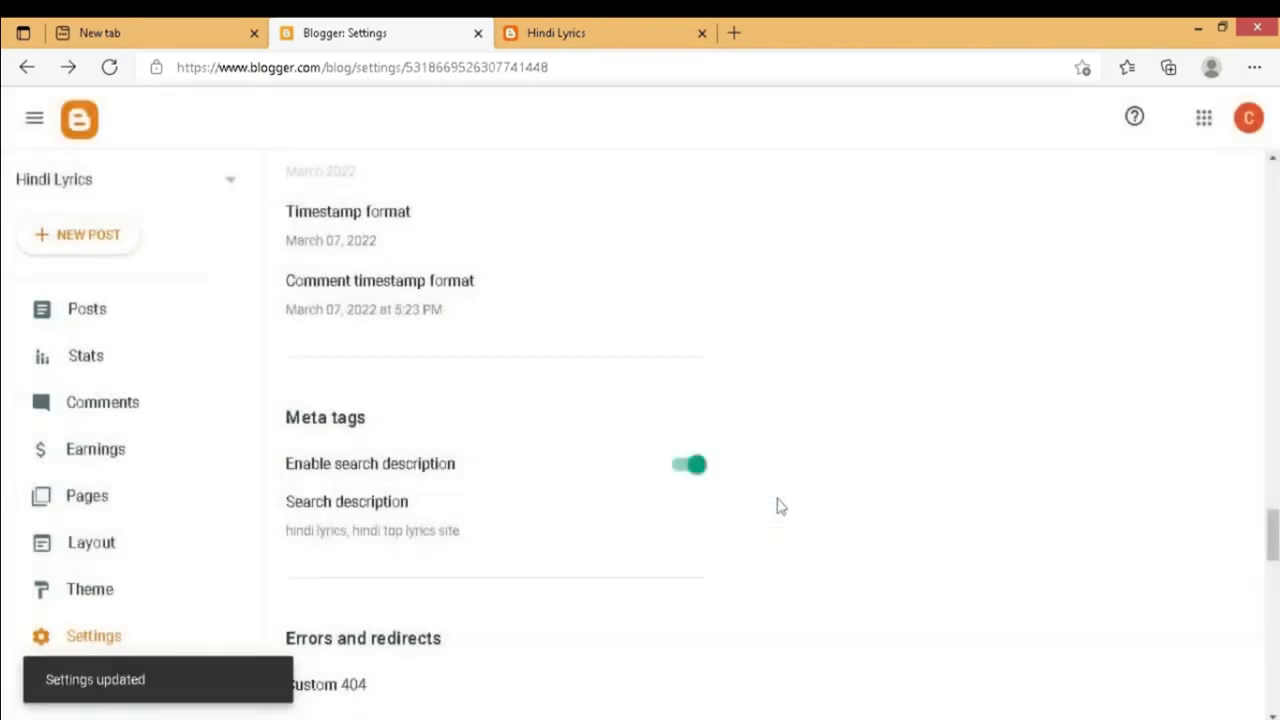
# - Enable custom robots.txt in the blog's Crawlers and indexing settings
pyautogui.scroll(-2, 779, 506)
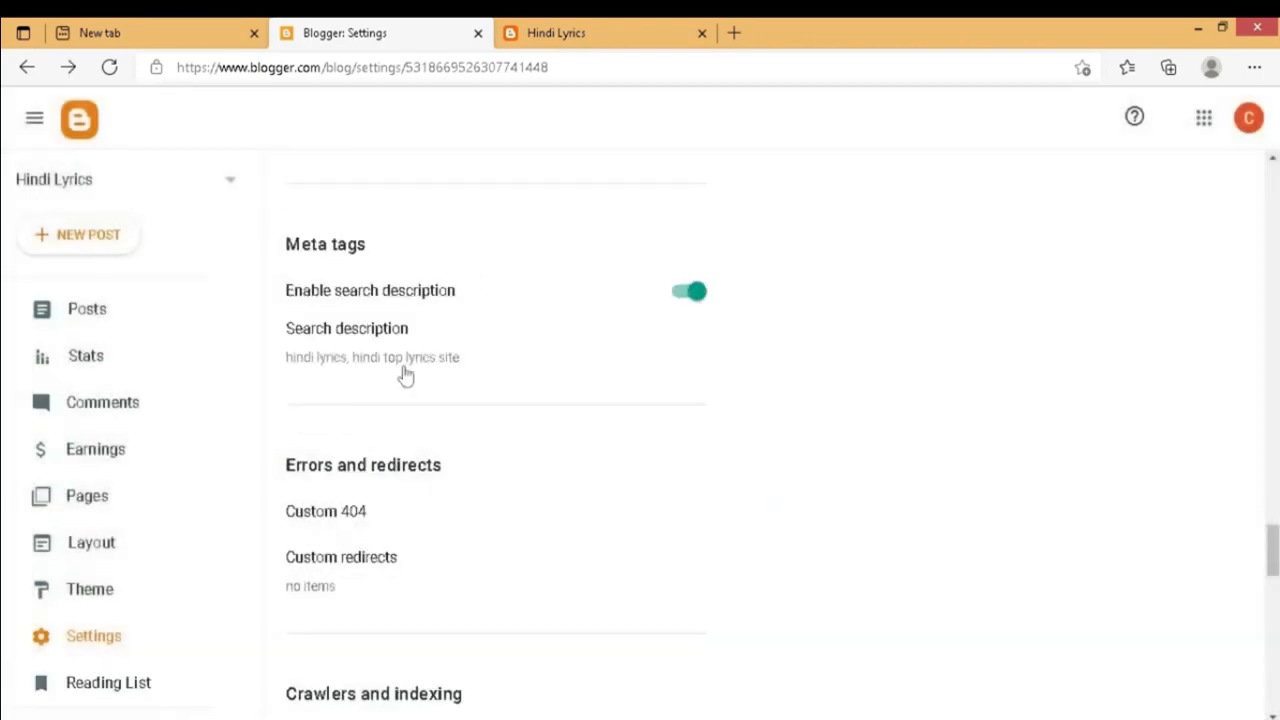
pyautogui.scroll(-3, 405, 370)
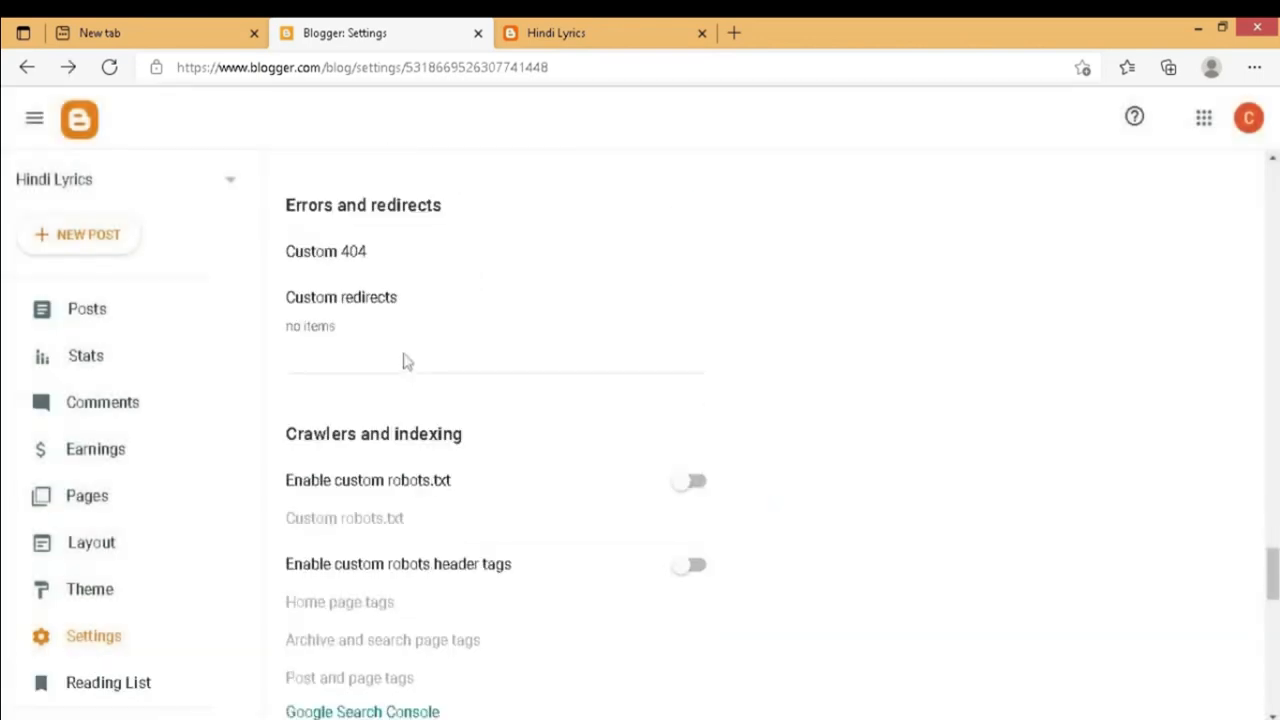
pyautogui.scroll(-1, 405, 362)
pyautogui.click(695, 396)
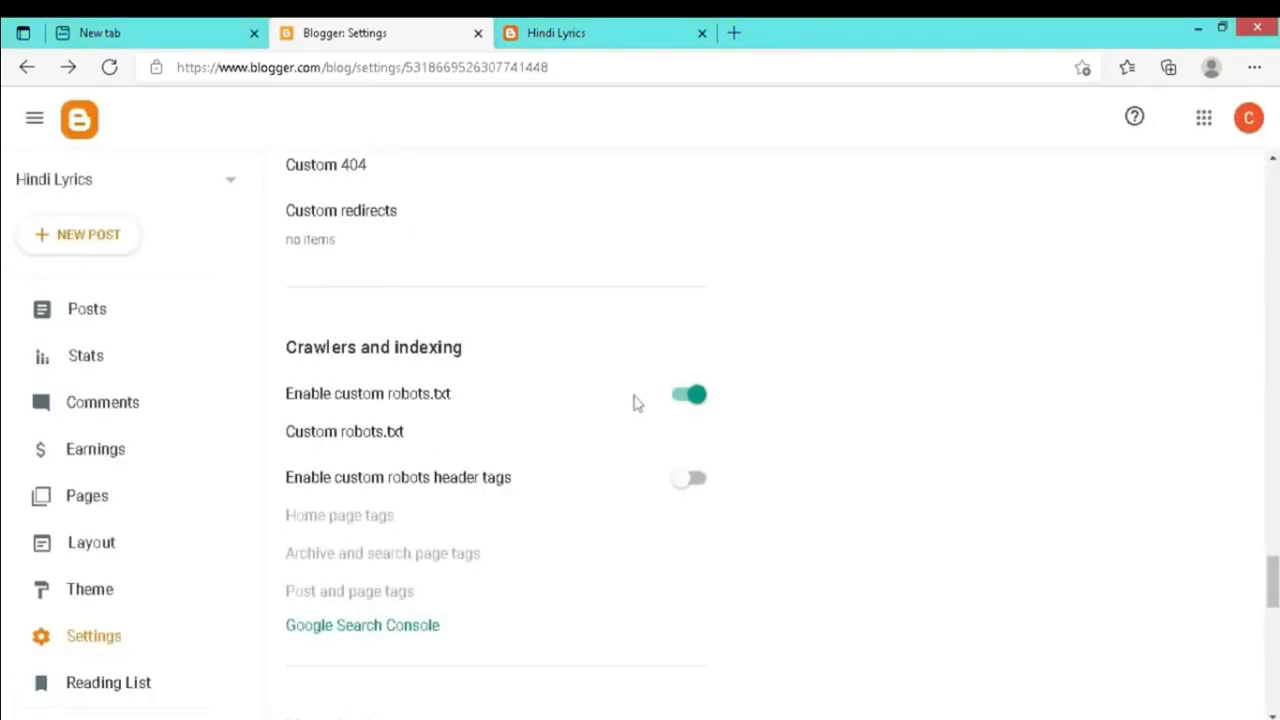
# - Switch to Chrome and search Google for "generate xml sitemap"
pyautogui.click(874, 674)
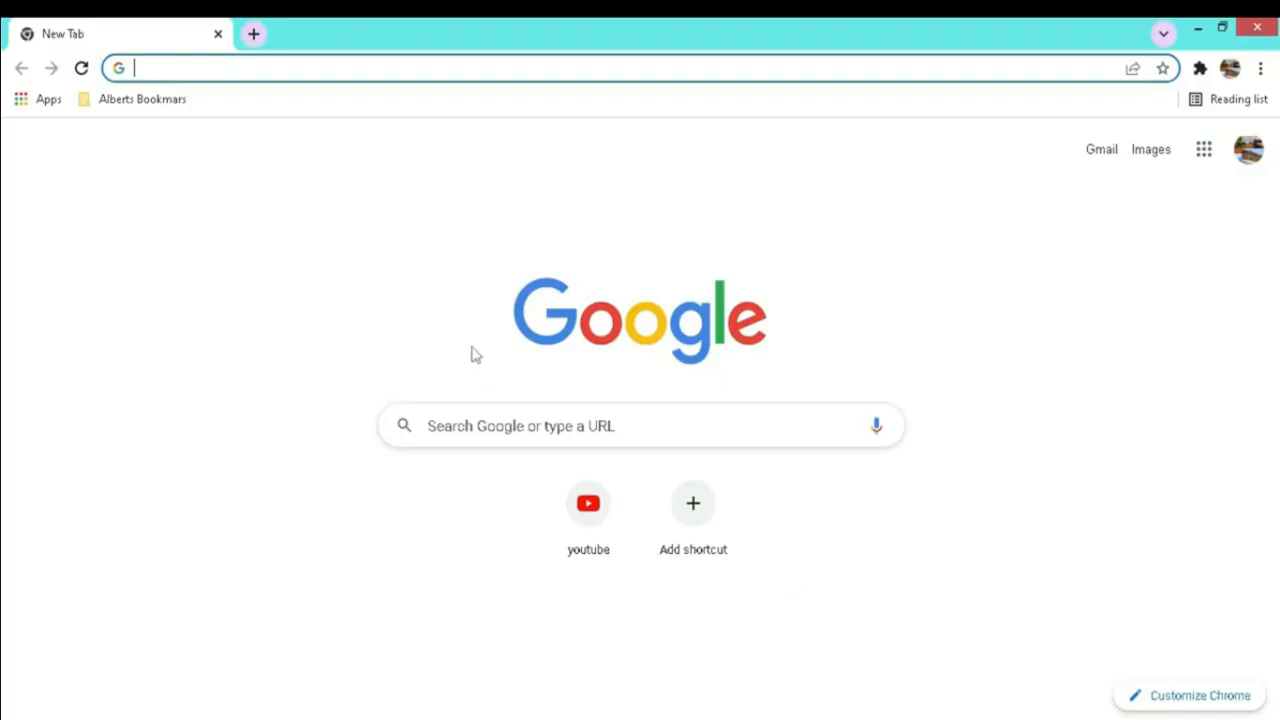
pyautogui.write('gen')
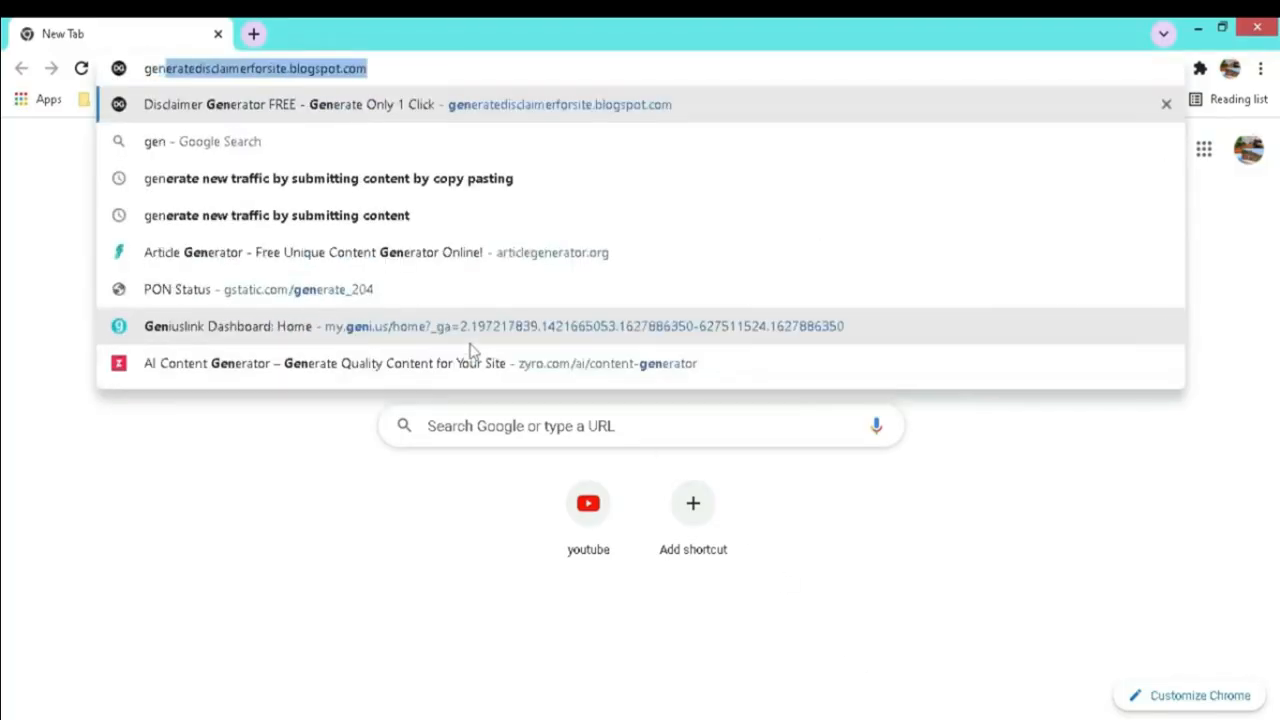
pyautogui.write('erate ')
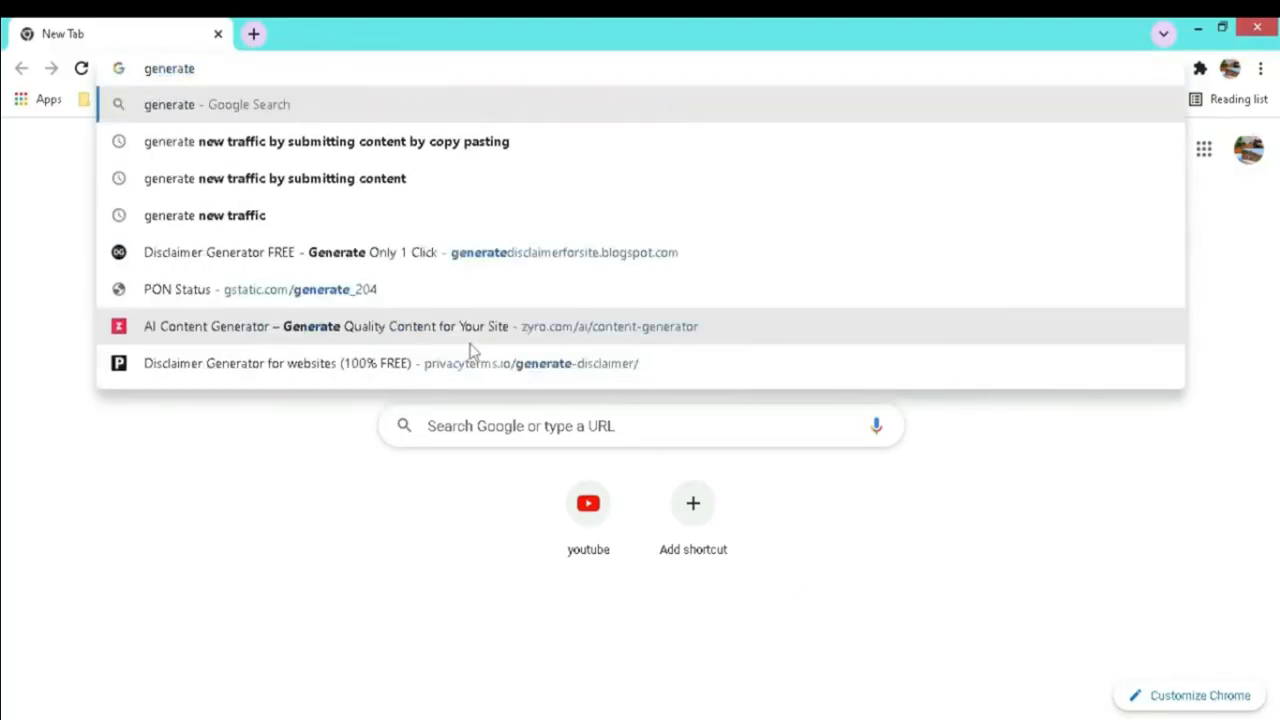
pyautogui.write('xml')
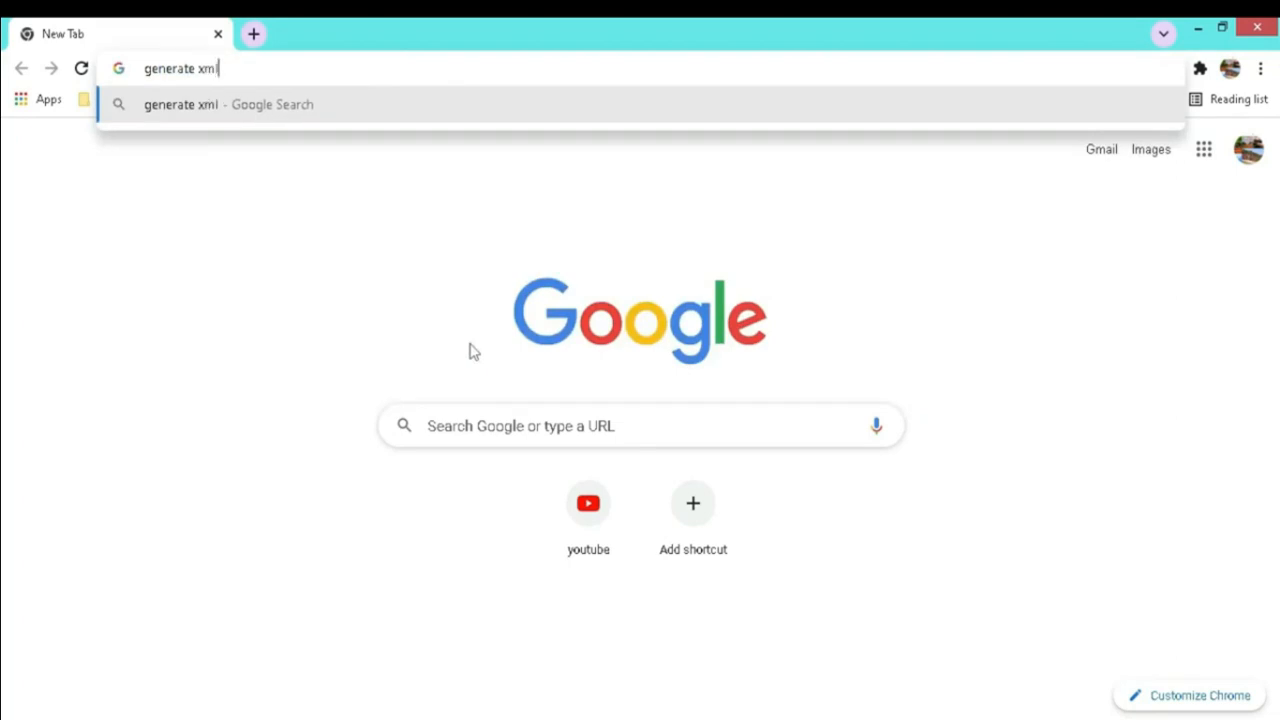
pyautogui.write(' sitemap')
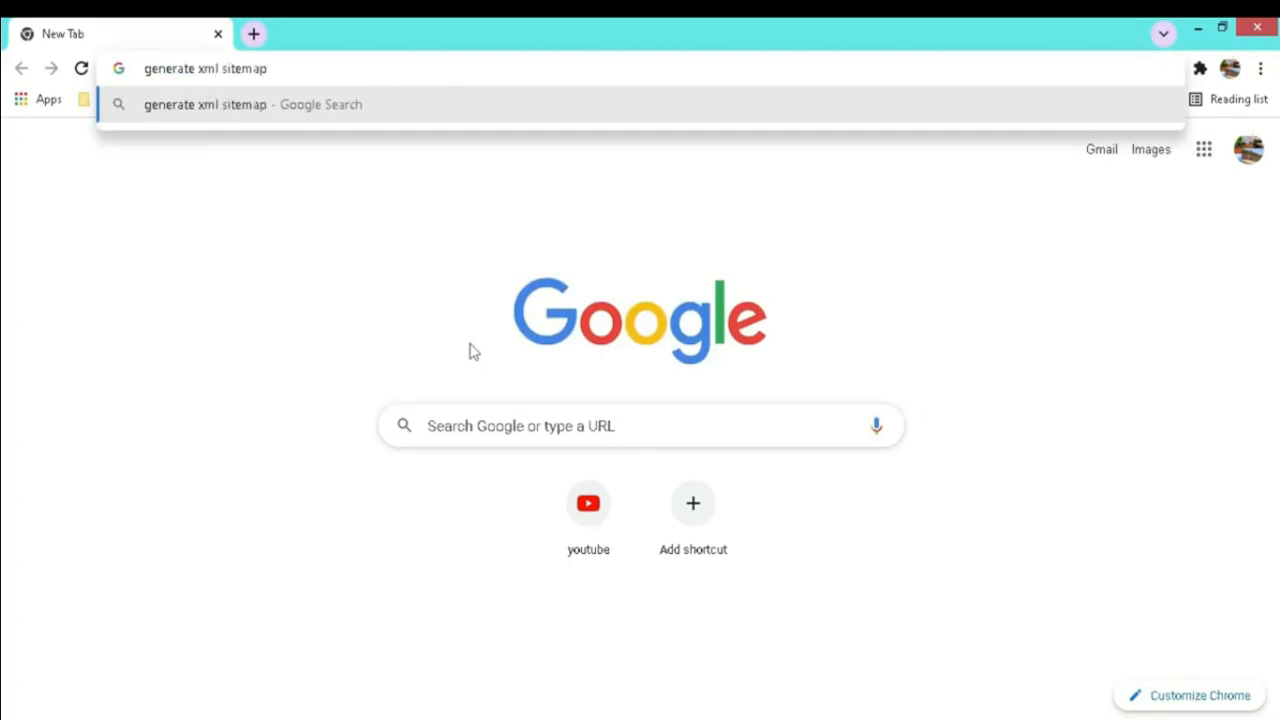
pyautogui.press('Return')
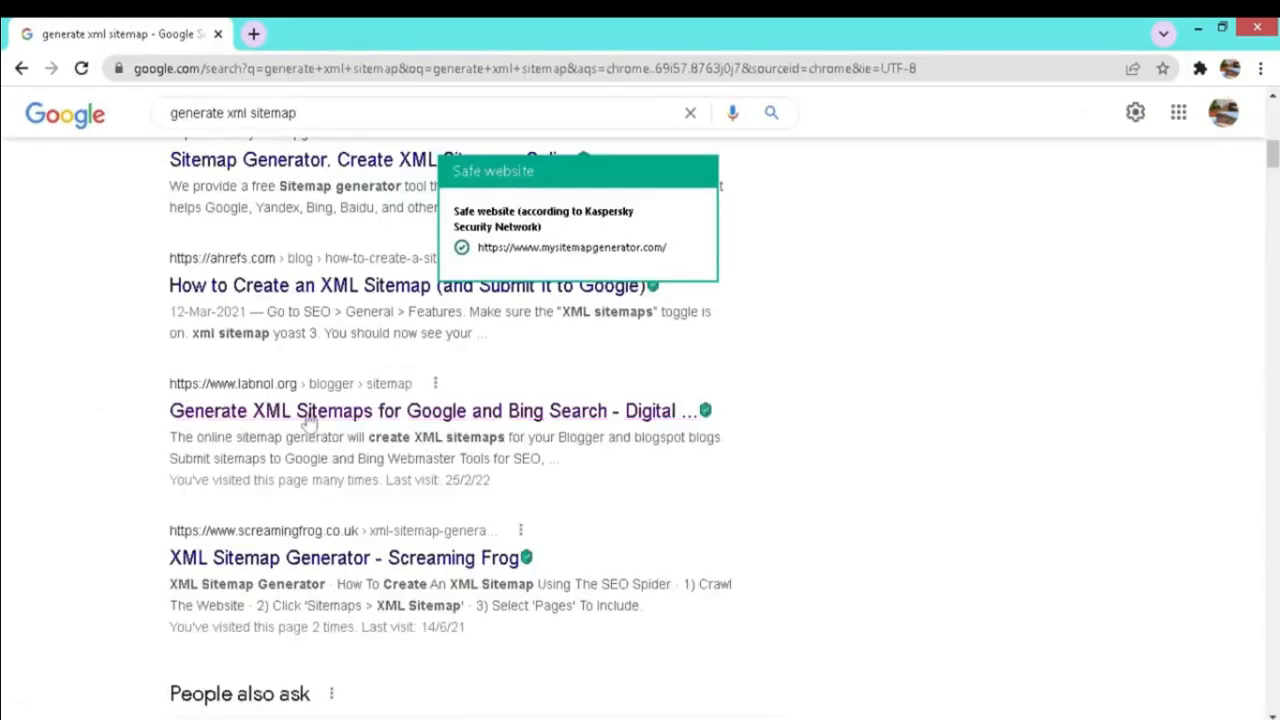
# - Open labnol.org's XML sitemap generator from the search results, and copy the blog's address from the Hindi Lyrics page in Edge
pyautogui.click(342, 417)
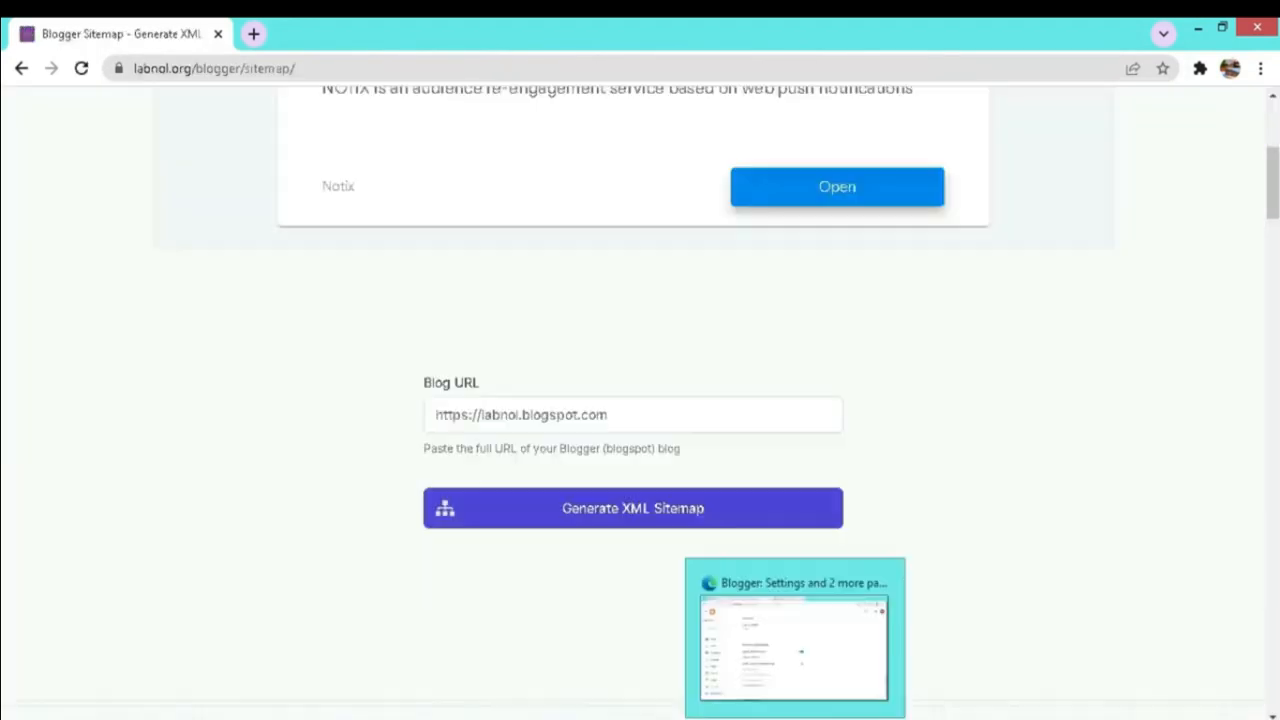
pyautogui.click(794, 718)
pyautogui.click(575, 33)
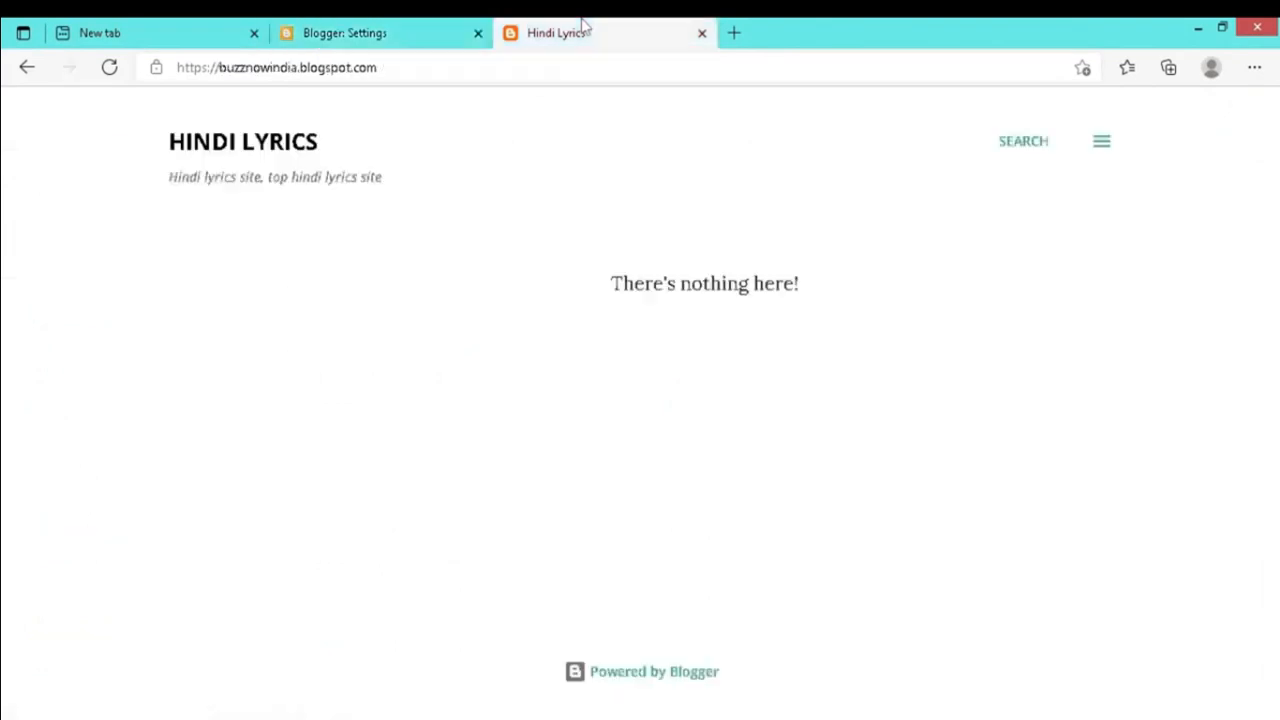
pyautogui.click(434, 66)
pyautogui.moveTo(434, 66); pyautogui.dragTo(176, 67)
pyautogui.rightClick(205, 77)
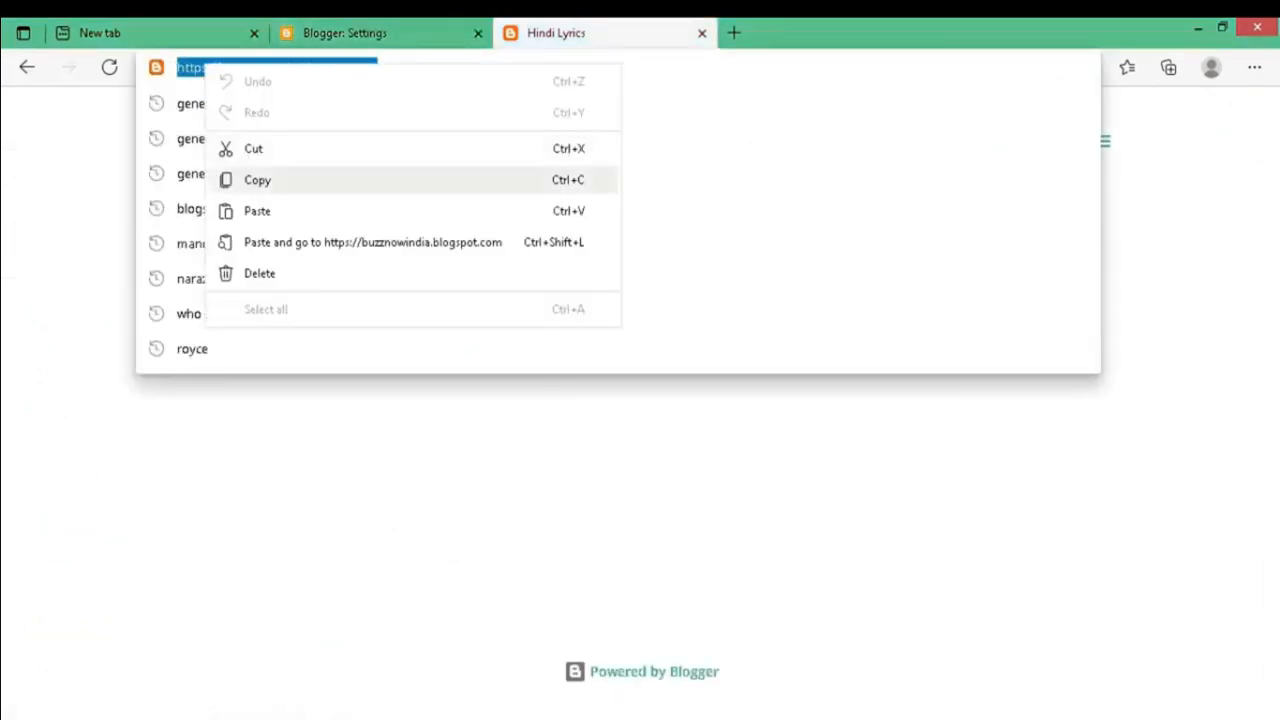
pyautogui.click(266, 180)
pyautogui.hotkey('alt', 'Tab')
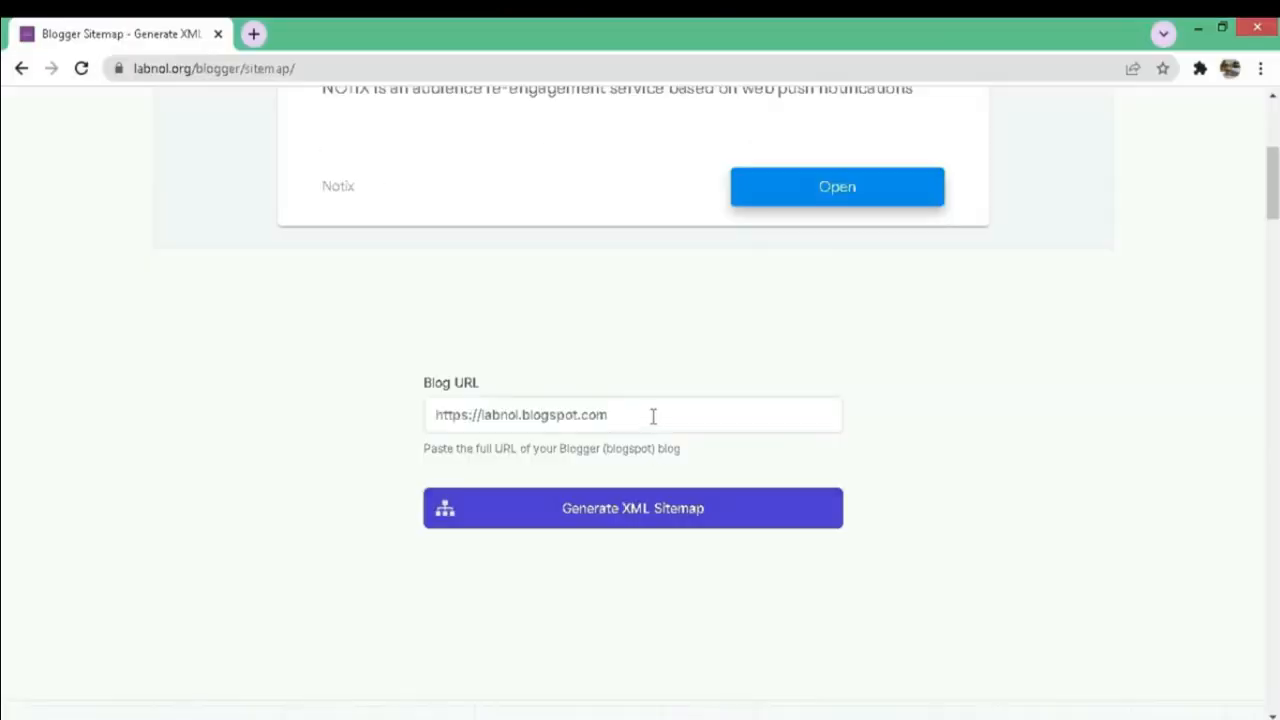
pyautogui.moveTo(653, 415); pyautogui.dragTo(391, 409)
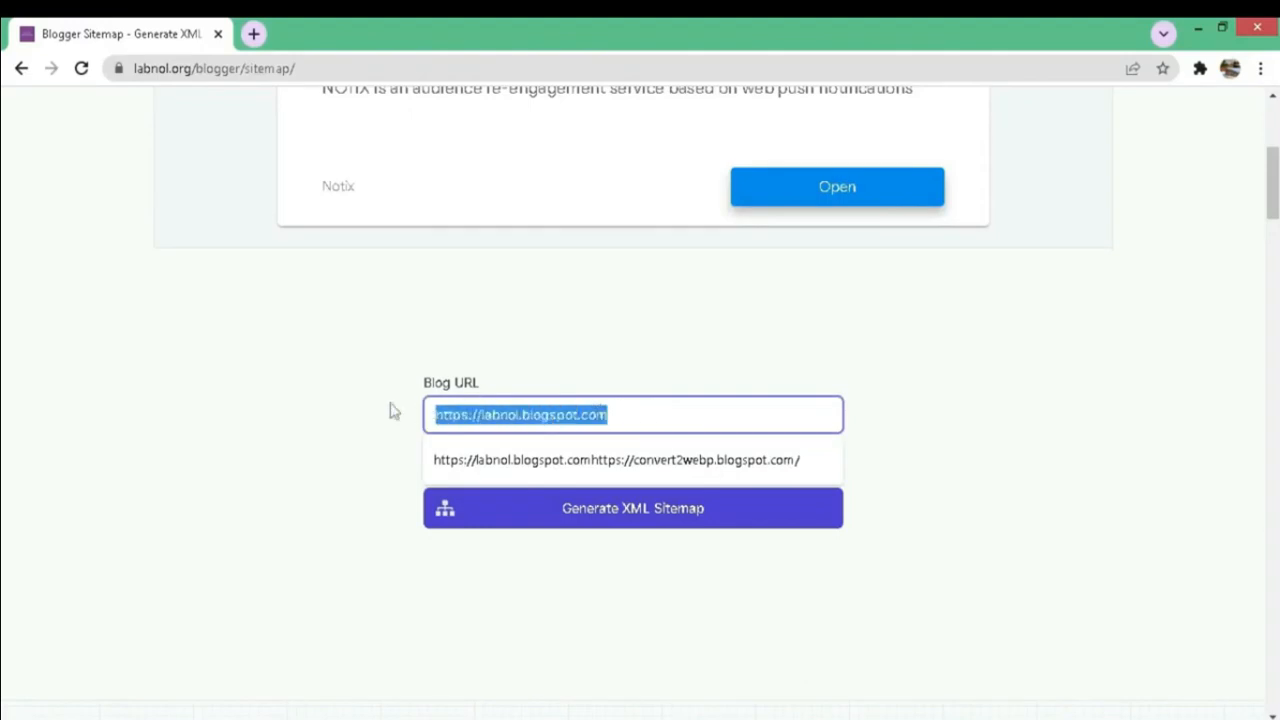
pyautogui.press('BackSpace')
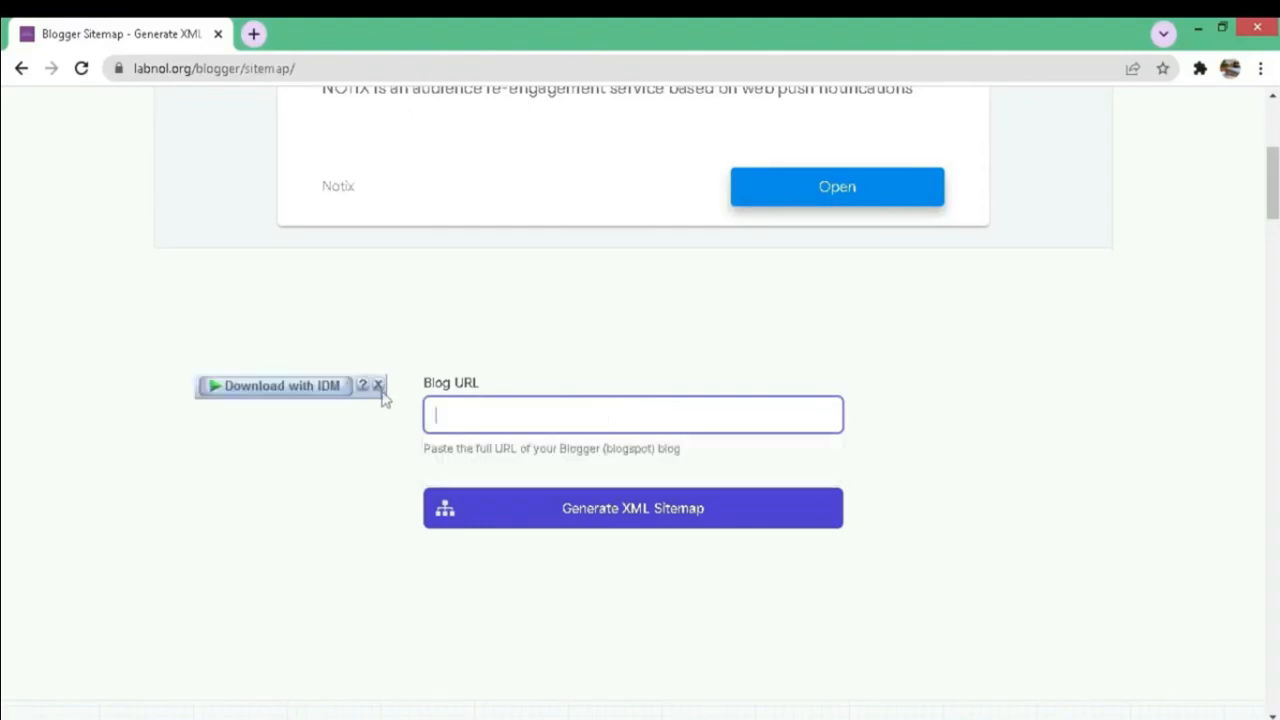
pyautogui.rightClick(468, 414)
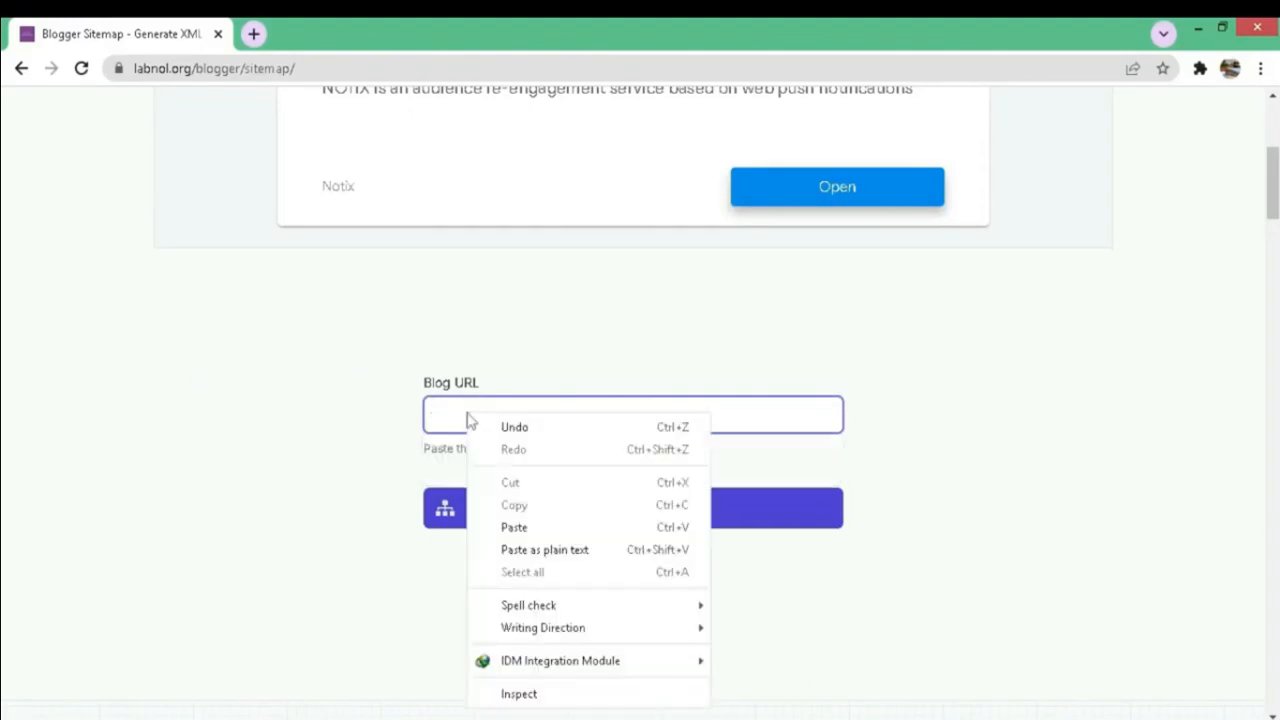
pyautogui.click(527, 527)
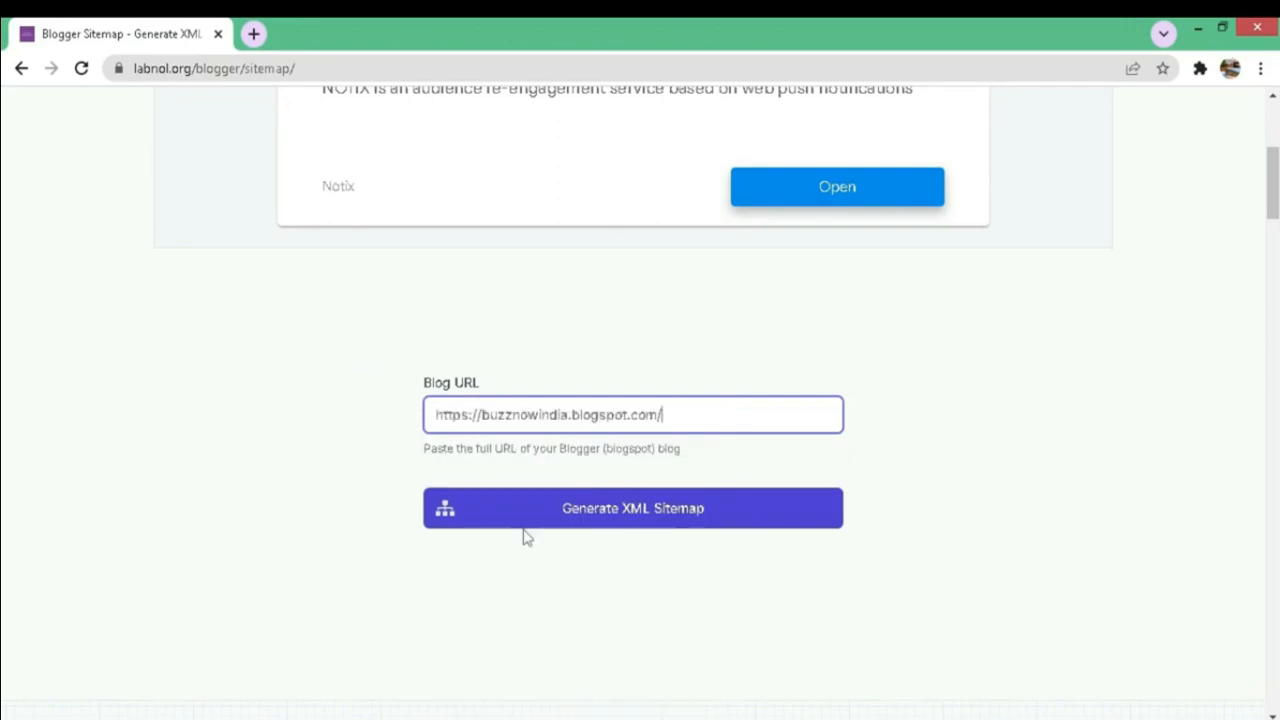
pyautogui.click(645, 525)
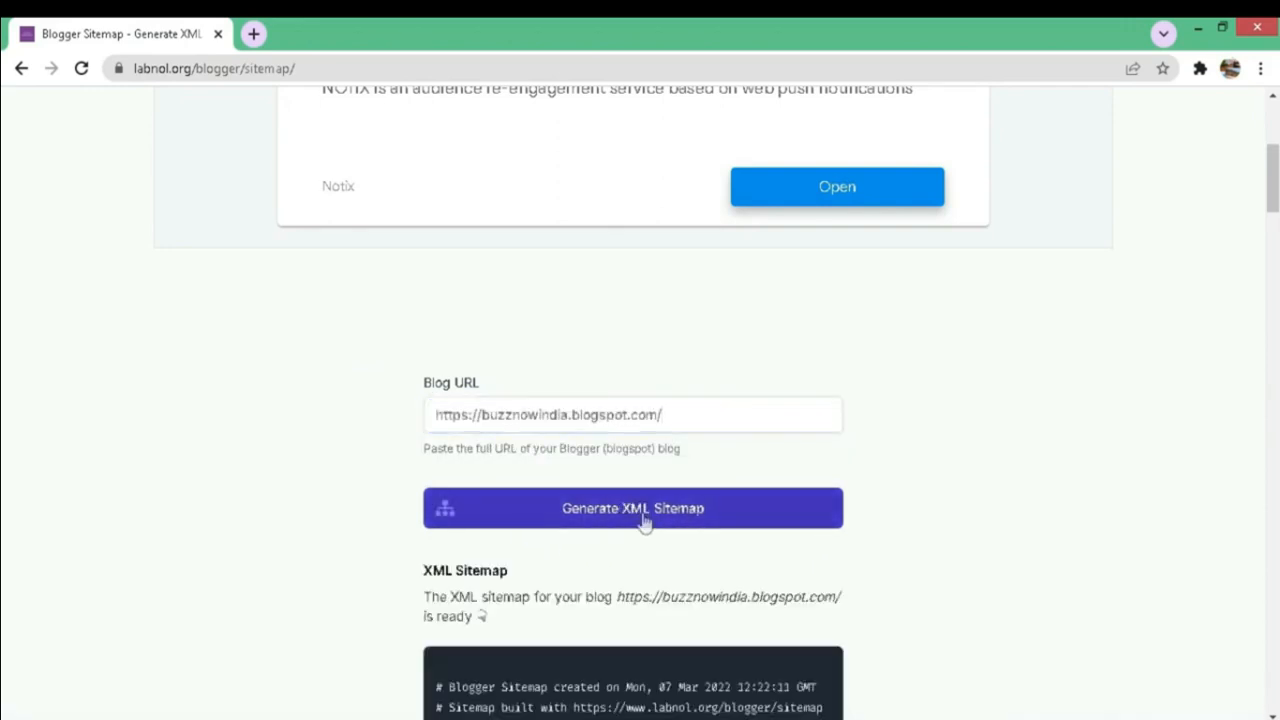
# - Copy the User-agent, Disallow and Allow lines from the generated sitemap text
pyautogui.scroll(-2, 640, 510)
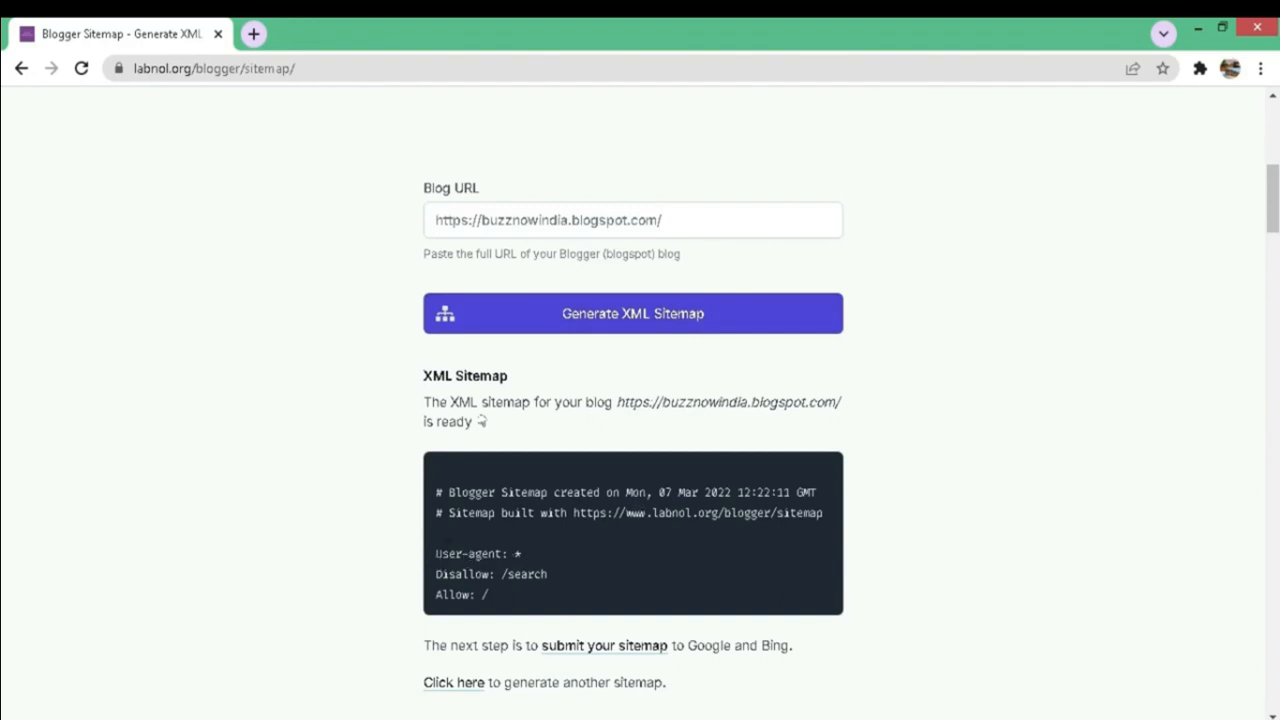
pyautogui.moveTo(435, 550); pyautogui.dragTo(520, 600)
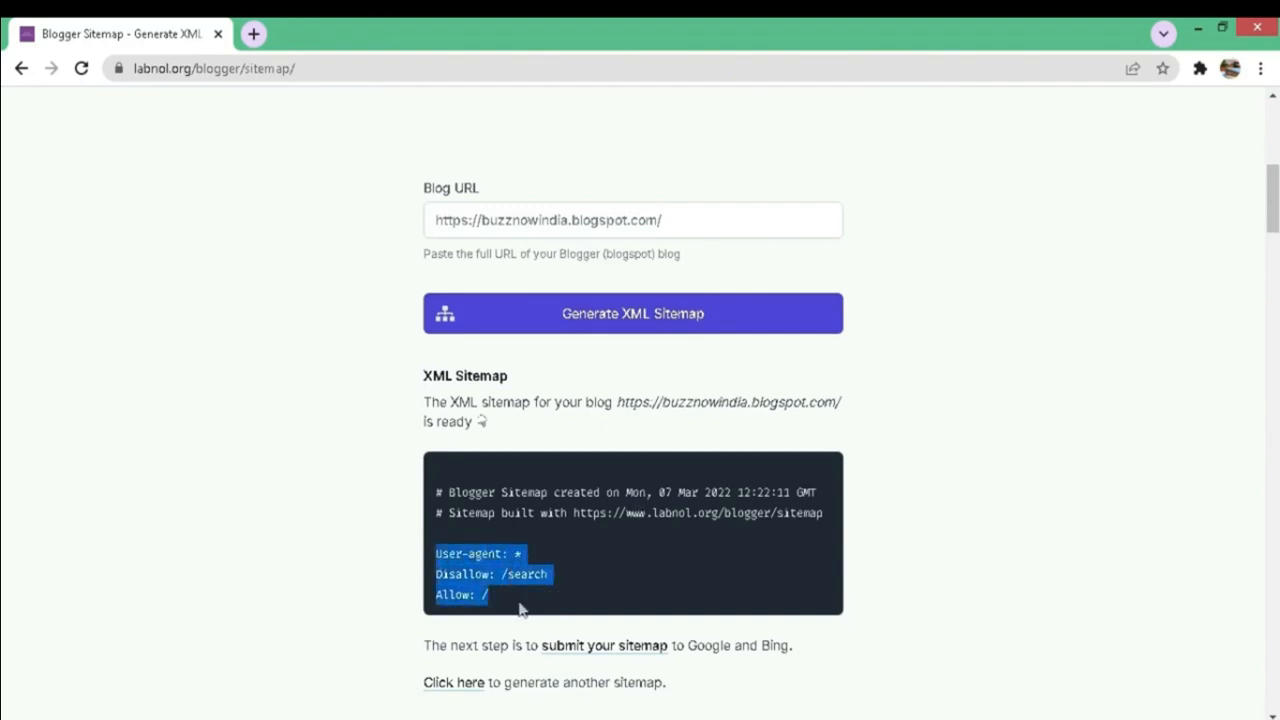
pyautogui.rightClick(507, 570)
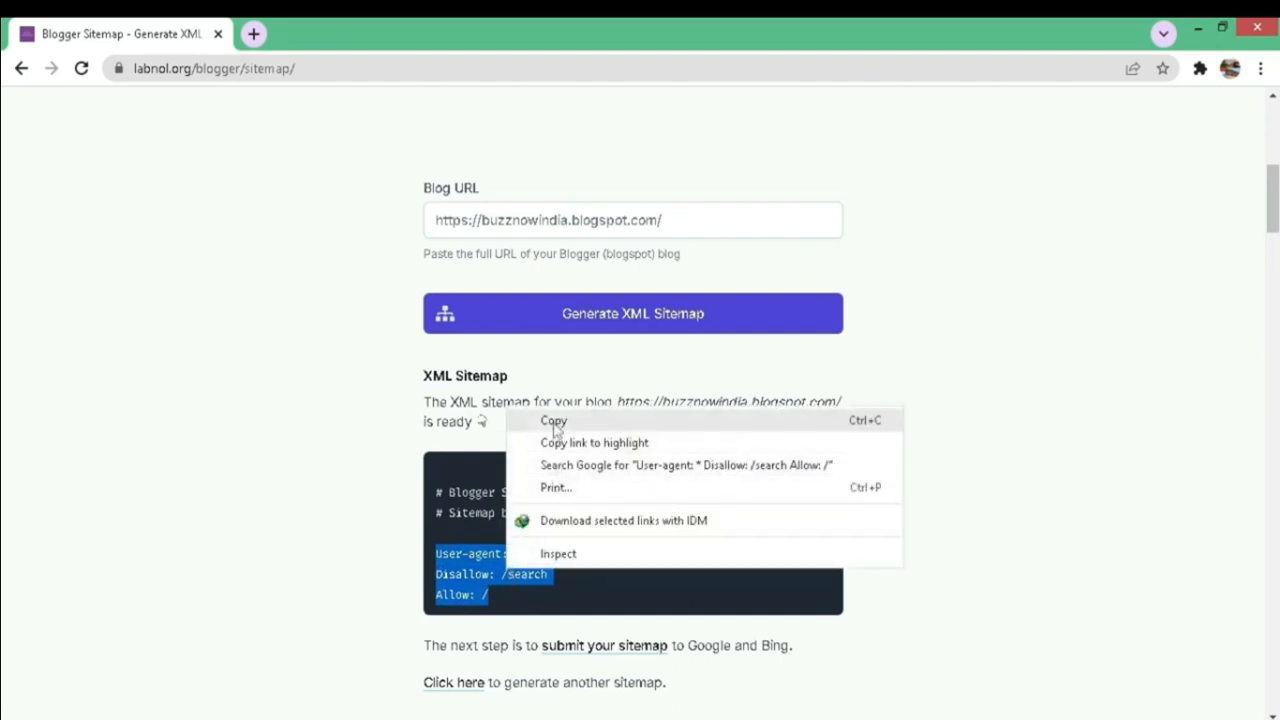
pyautogui.click(555, 422)
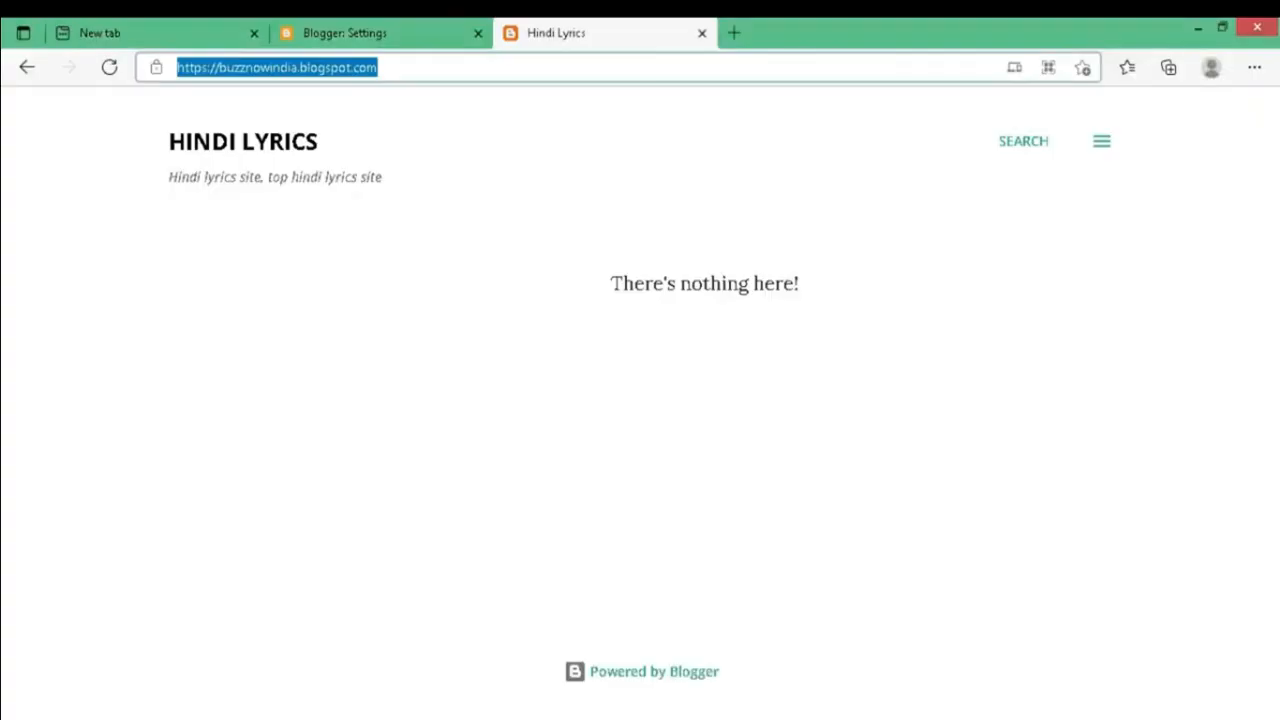
# - In Edge's Blogger settings, paste "User-agent: * Disallow: /search Allow: /" as the custom robots.txt and save it
pyautogui.click(325, 32)
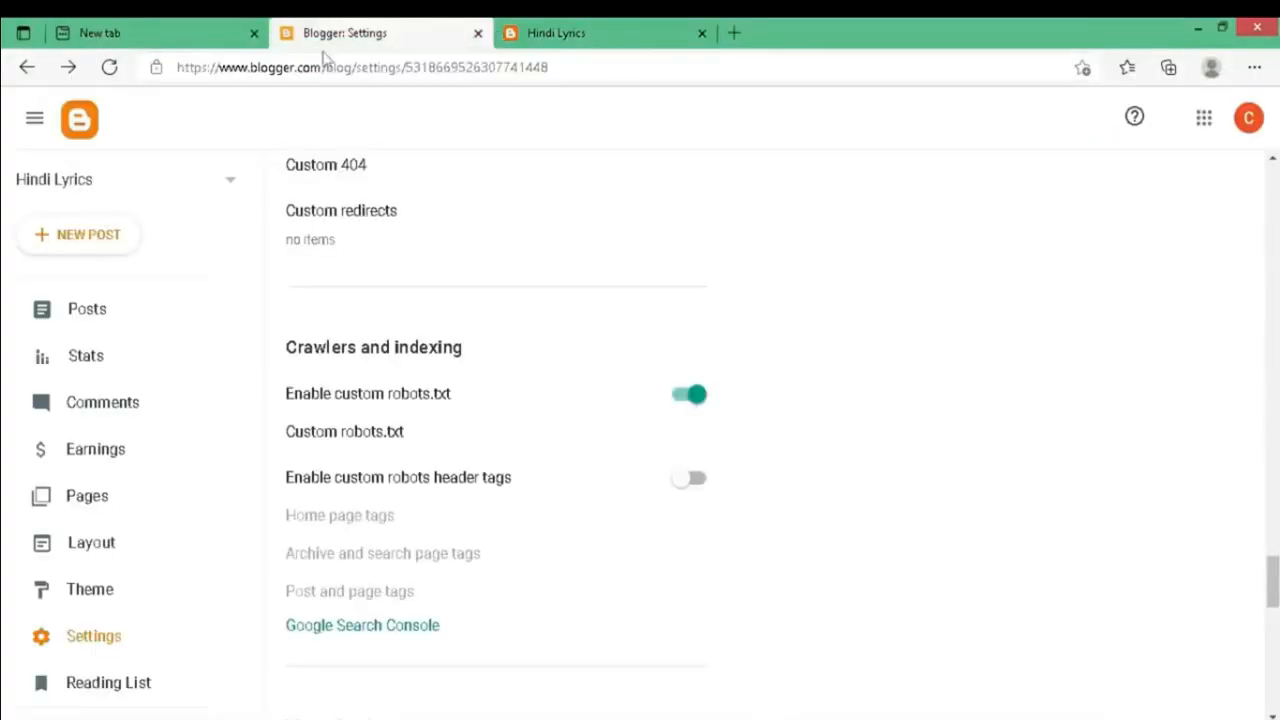
pyautogui.click(369, 437)
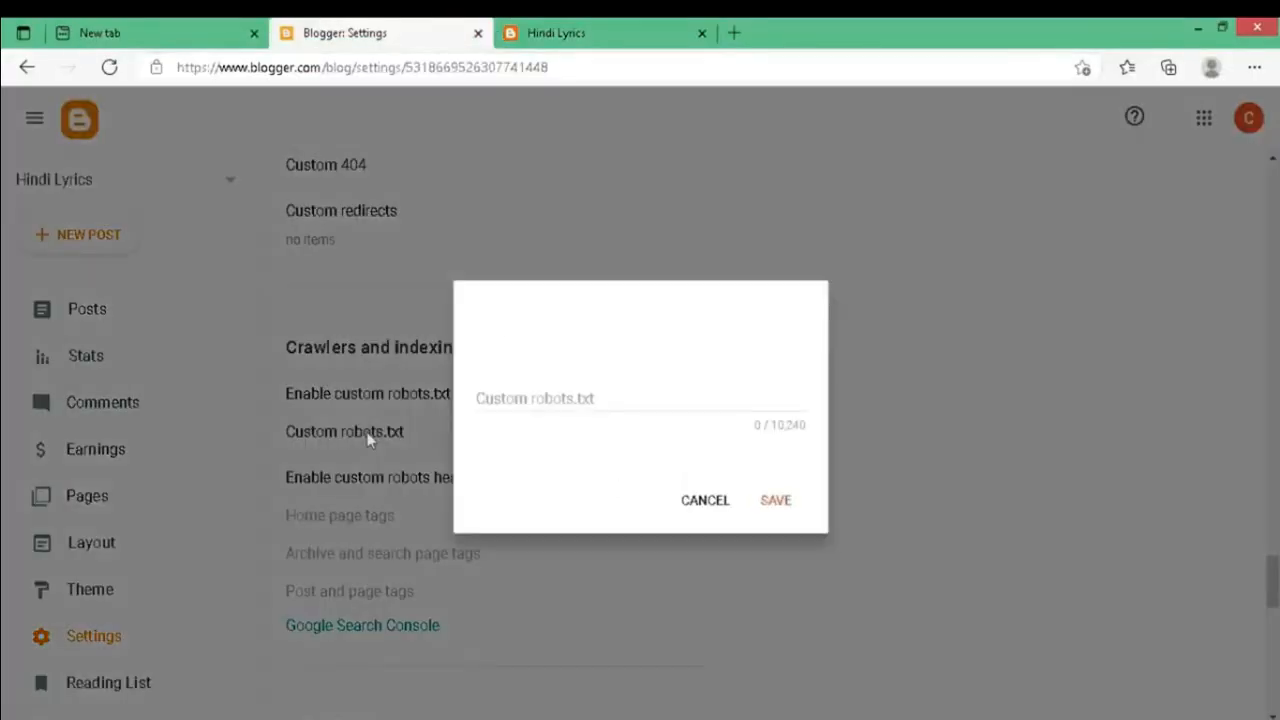
pyautogui.click(614, 397)
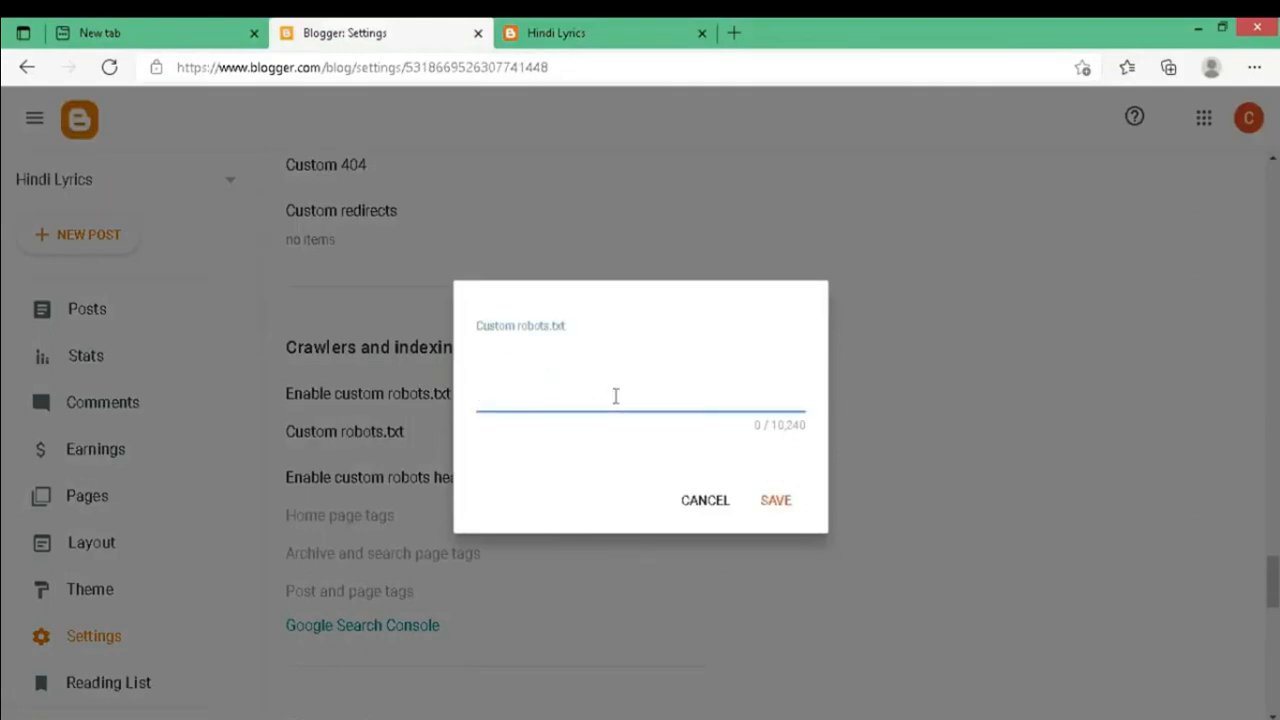
pyautogui.rightClick(615, 397)
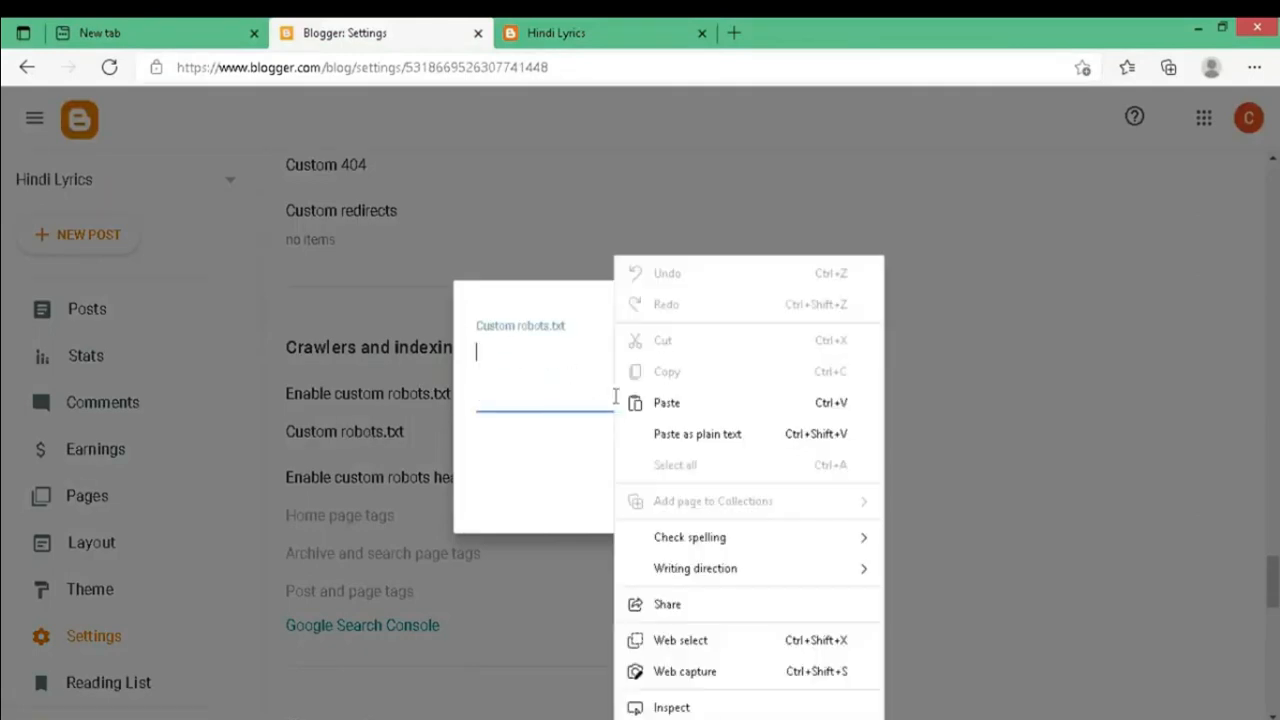
pyautogui.click(667, 404)
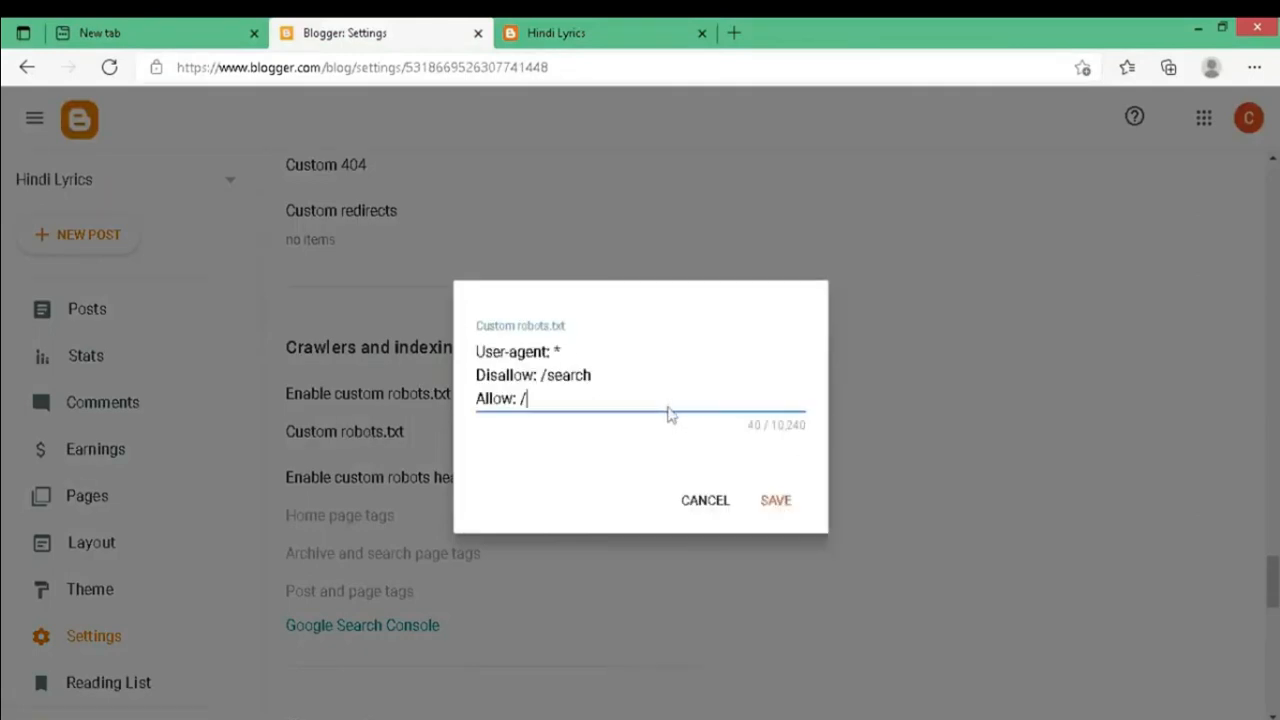
pyautogui.click(779, 504)
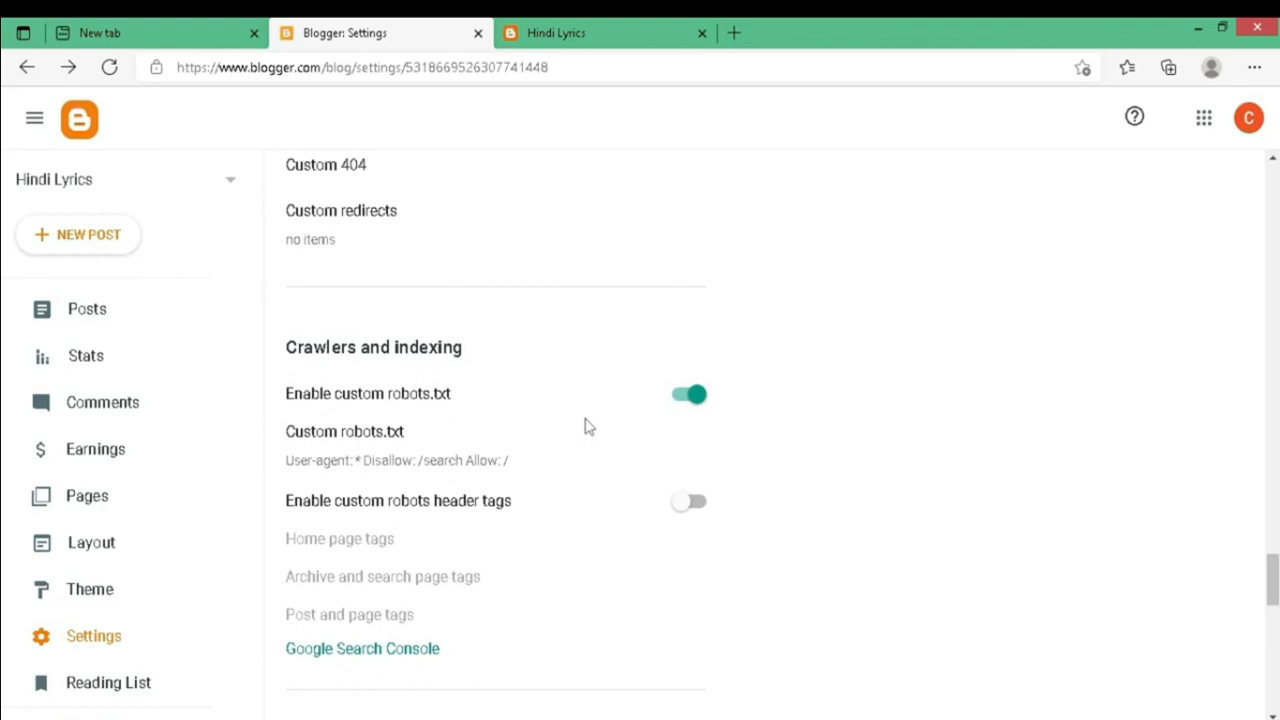
# - Enable custom robots header tags and save the home page tags with all and noodp turned on
pyautogui.click(699, 505)
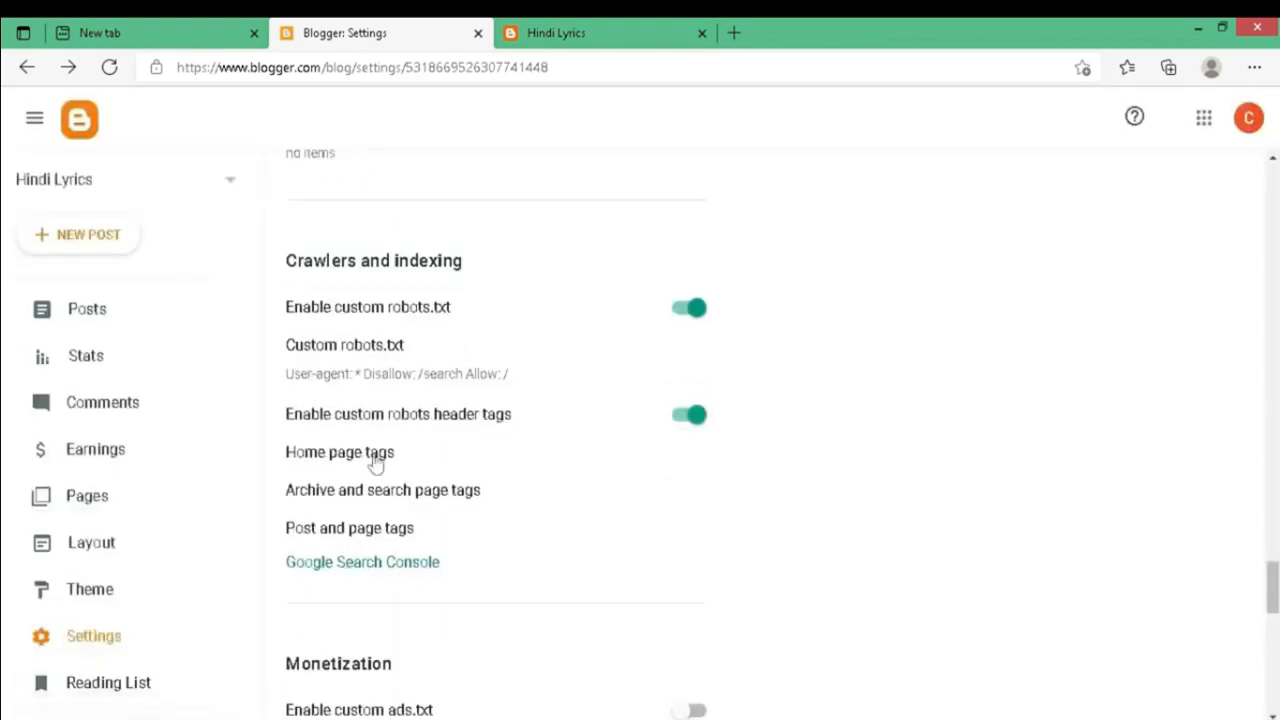
pyautogui.click(373, 455)
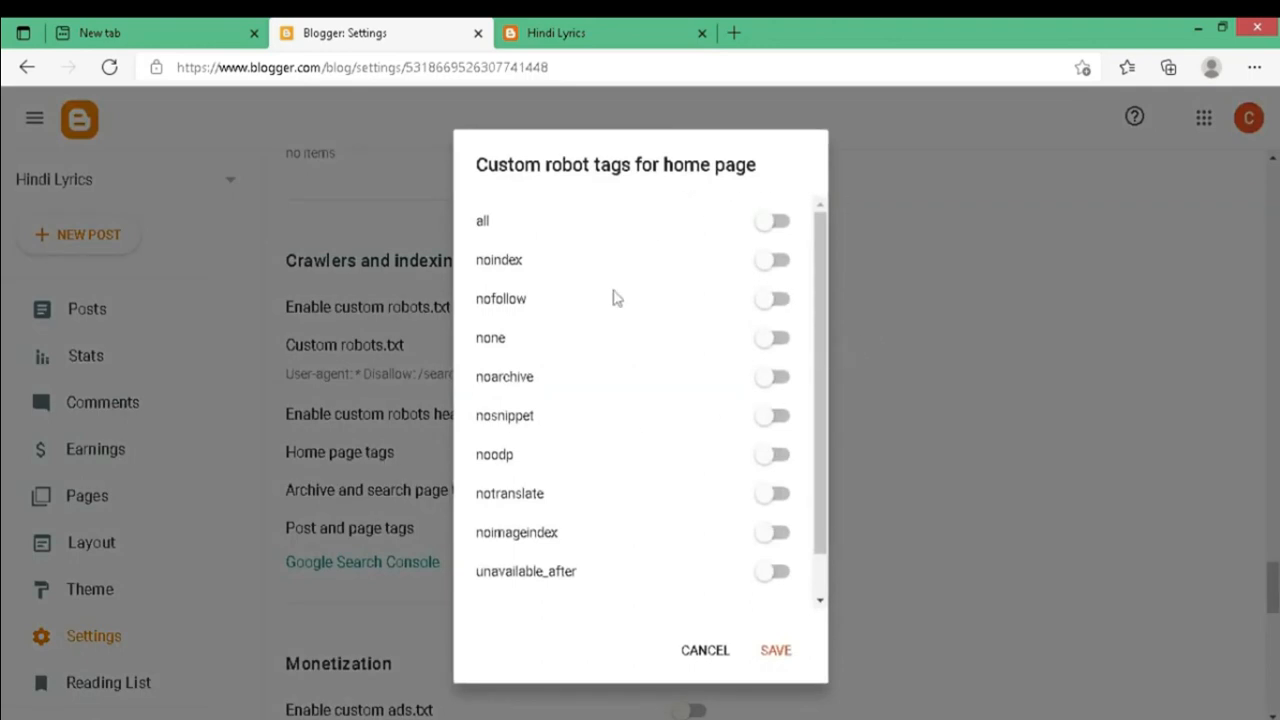
pyautogui.click(780, 224)
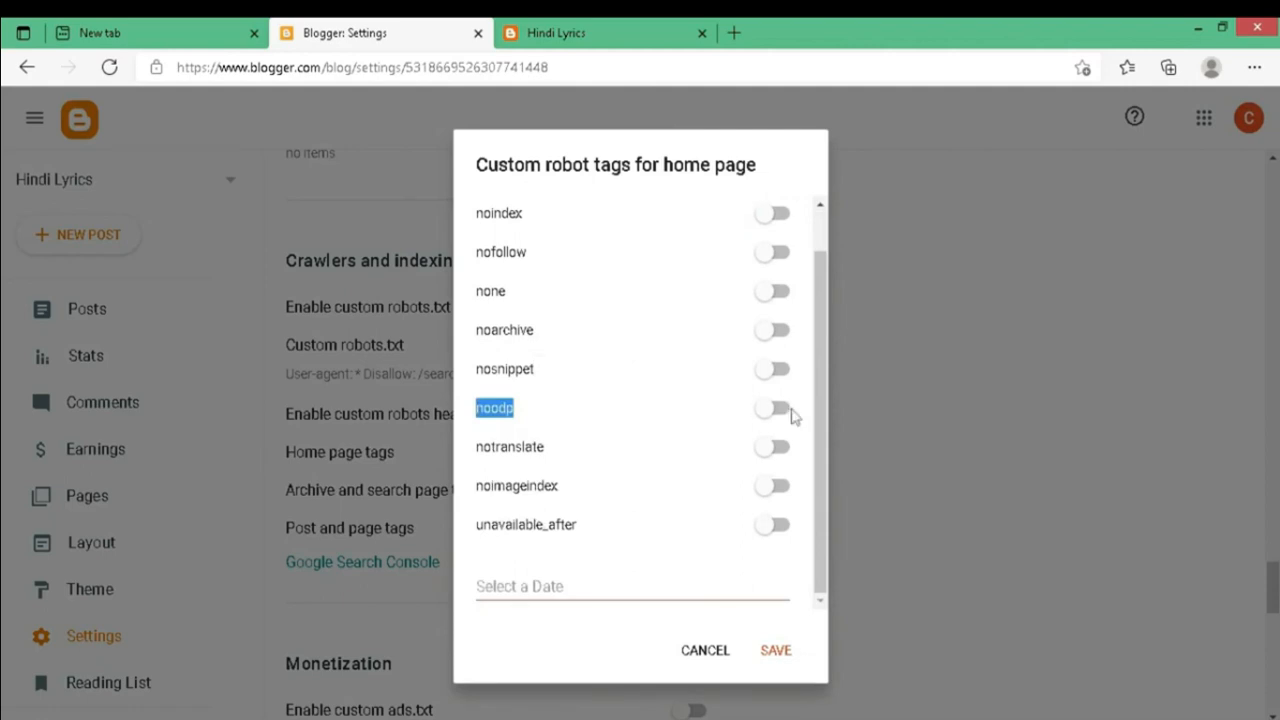
pyautogui.click(785, 412)
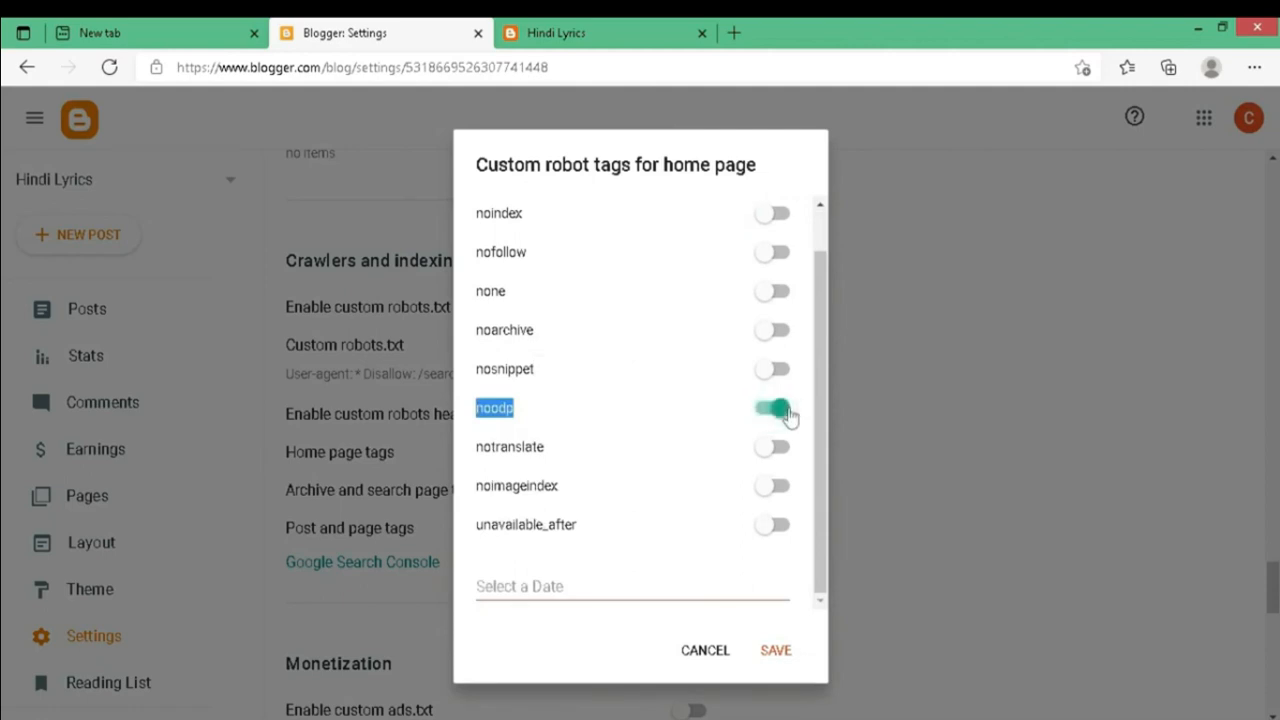
pyautogui.click(776, 650)
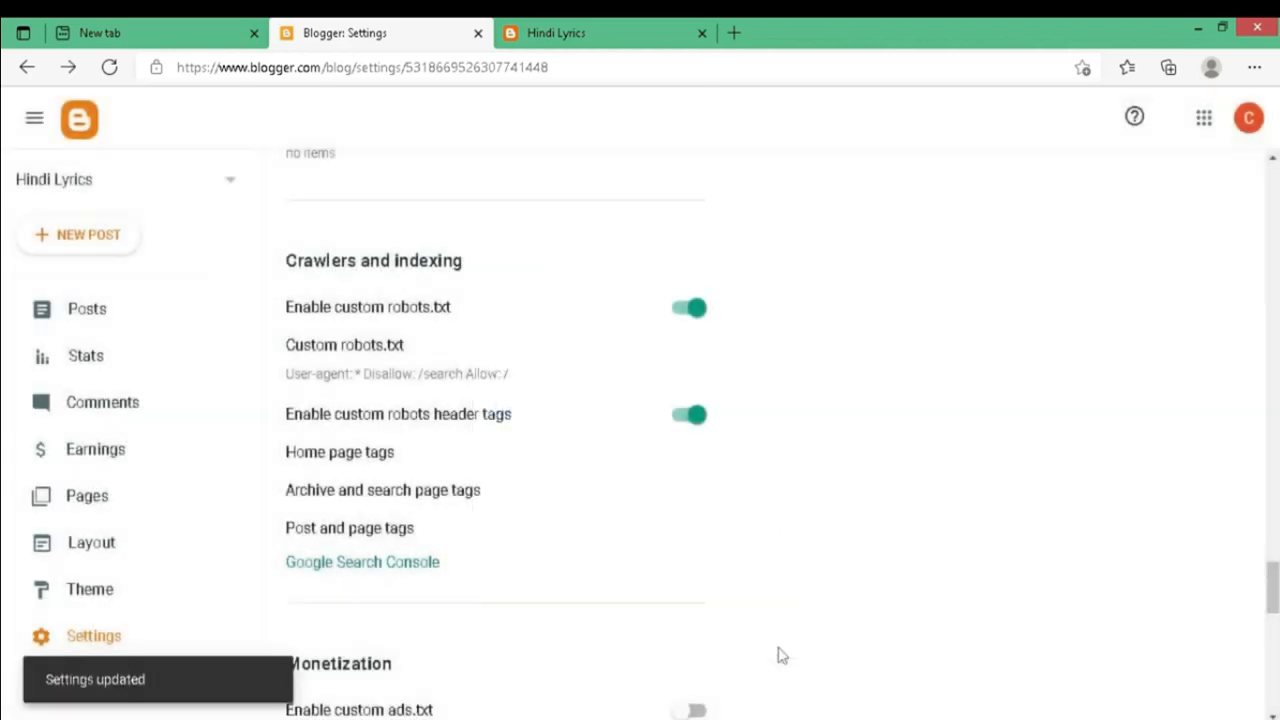
# - Turn on noindex and noodp in the archive and search page tags and save them
pyautogui.scroll(-1, 560, 410)
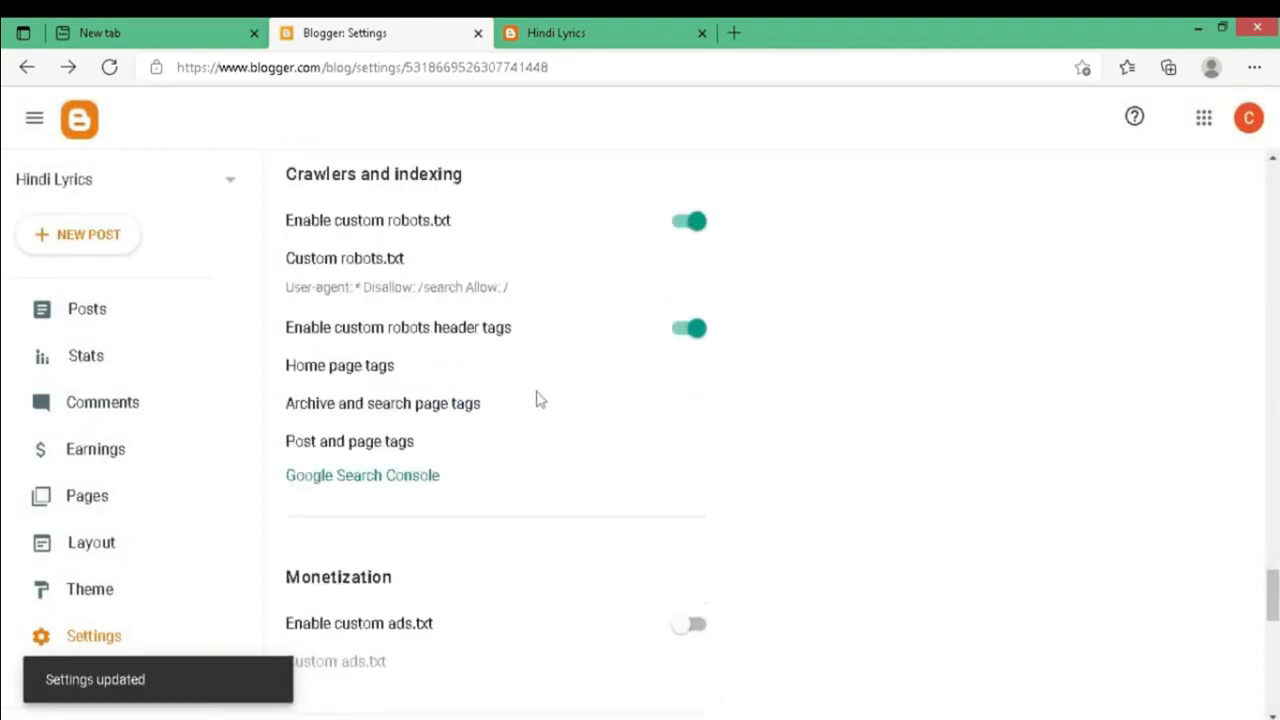
pyautogui.click(386, 410)
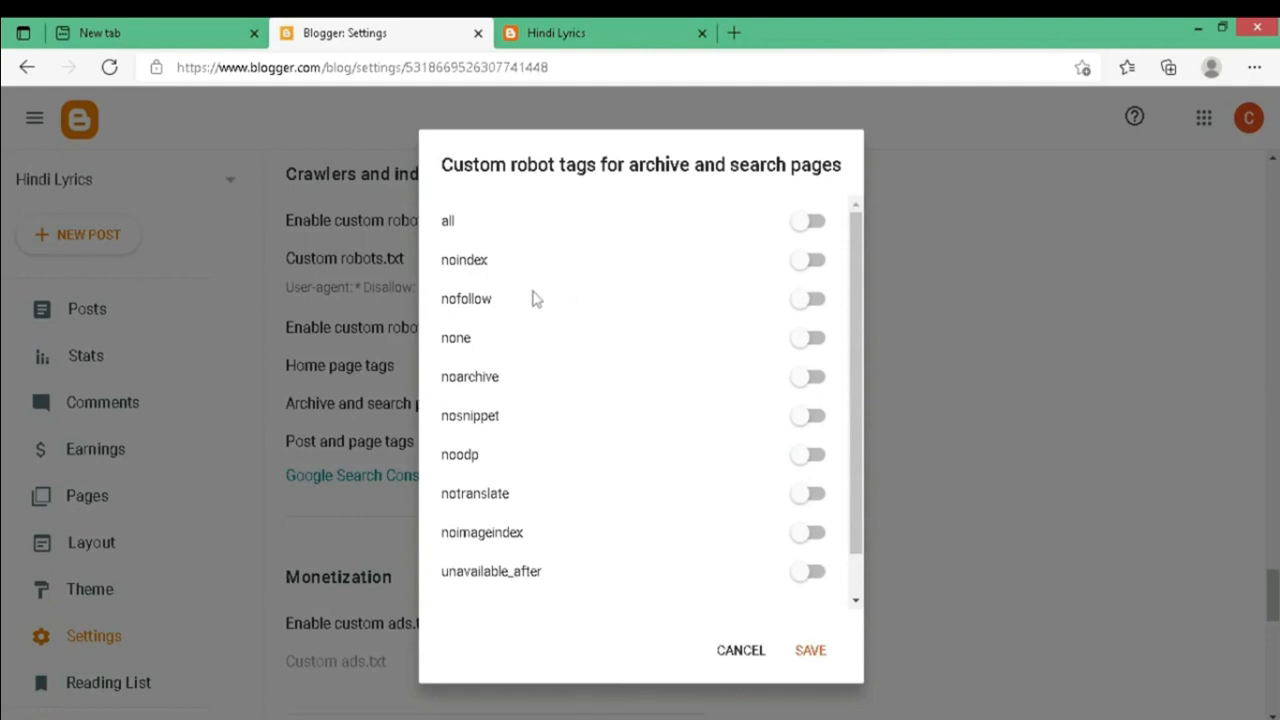
pyautogui.moveTo(444, 270); pyautogui.dragTo(480, 271)
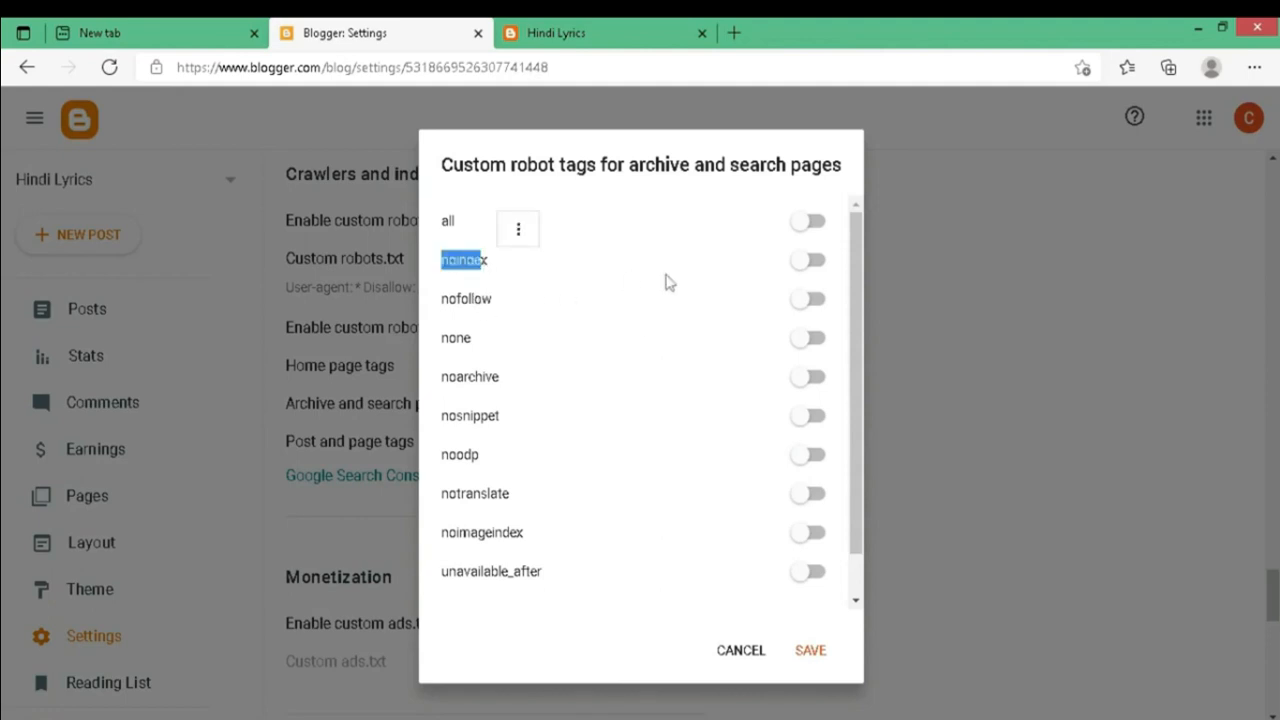
pyautogui.click(820, 266)
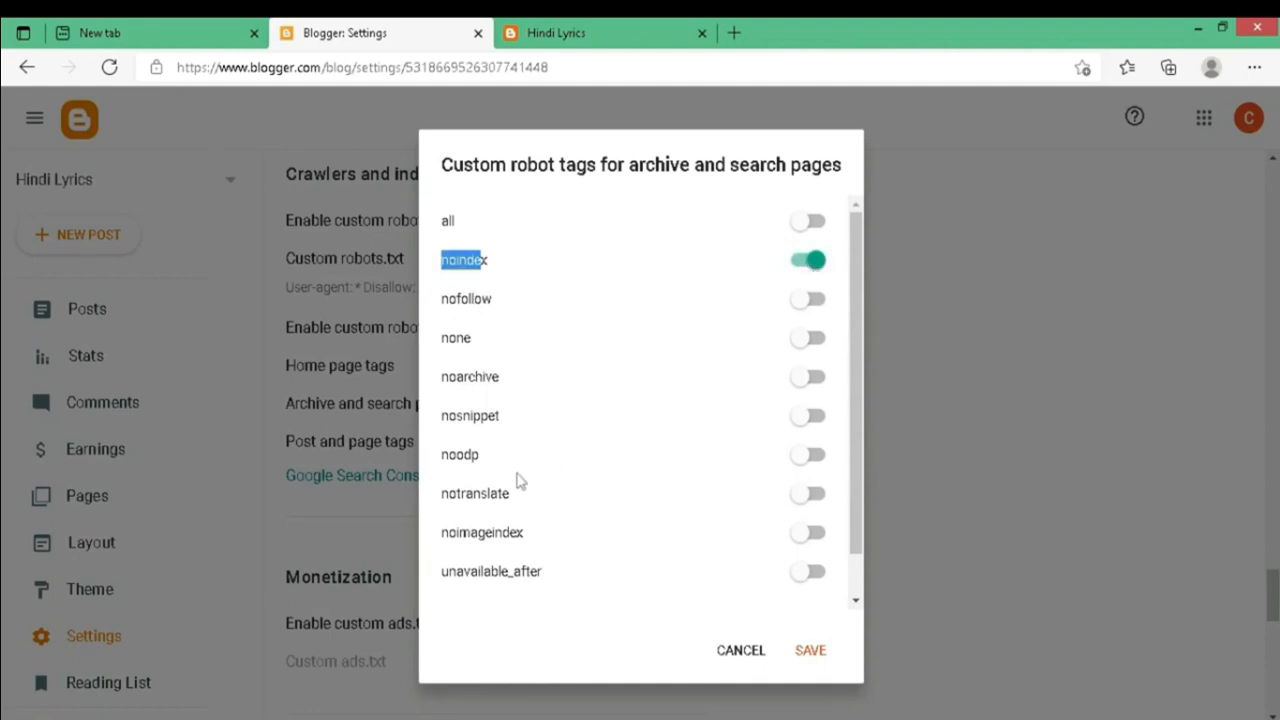
pyautogui.moveTo(437, 463); pyautogui.dragTo(495, 462)
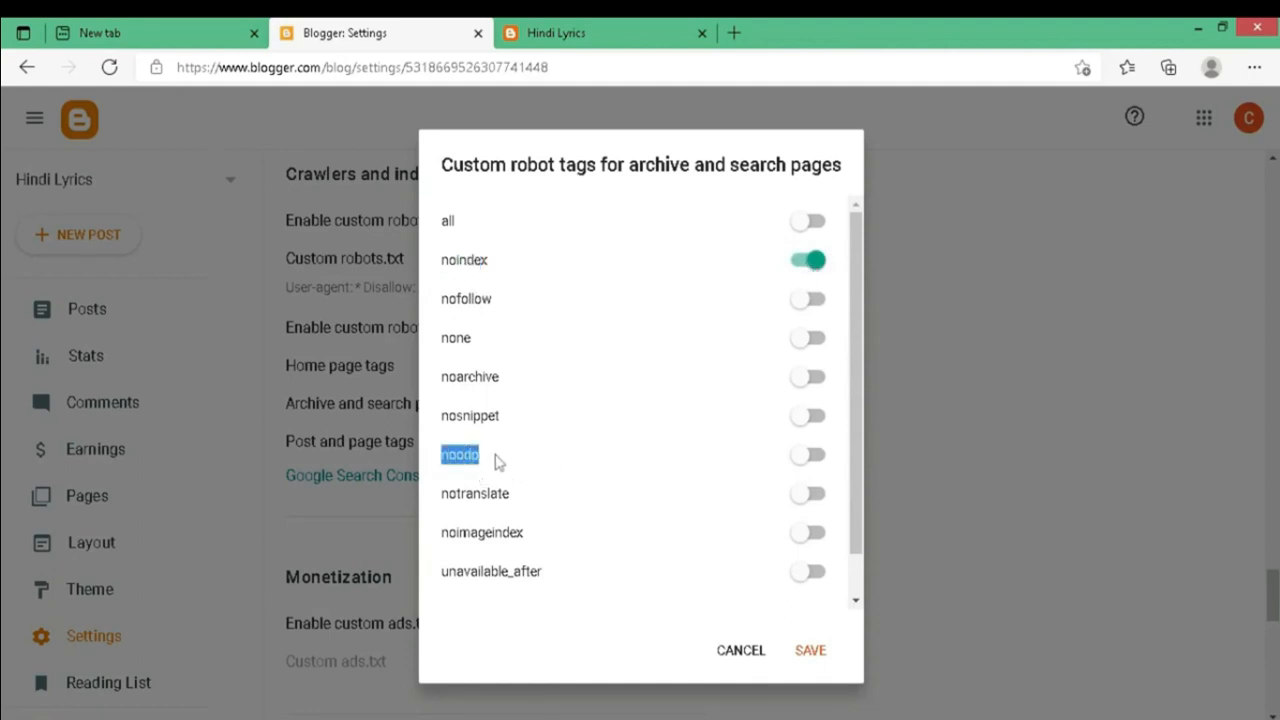
pyautogui.click(812, 457)
pyautogui.click(810, 650)
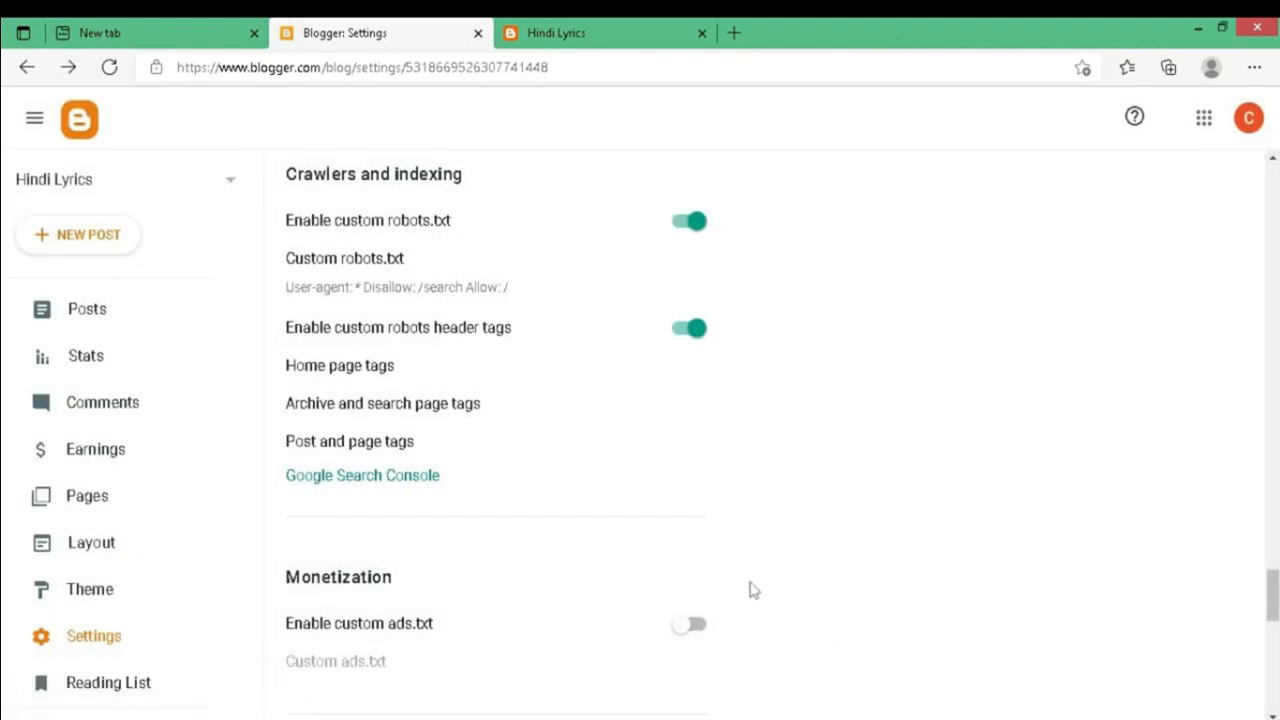
# - Turn on all and noodp in the post and page tags and save them
pyautogui.click(366, 452)
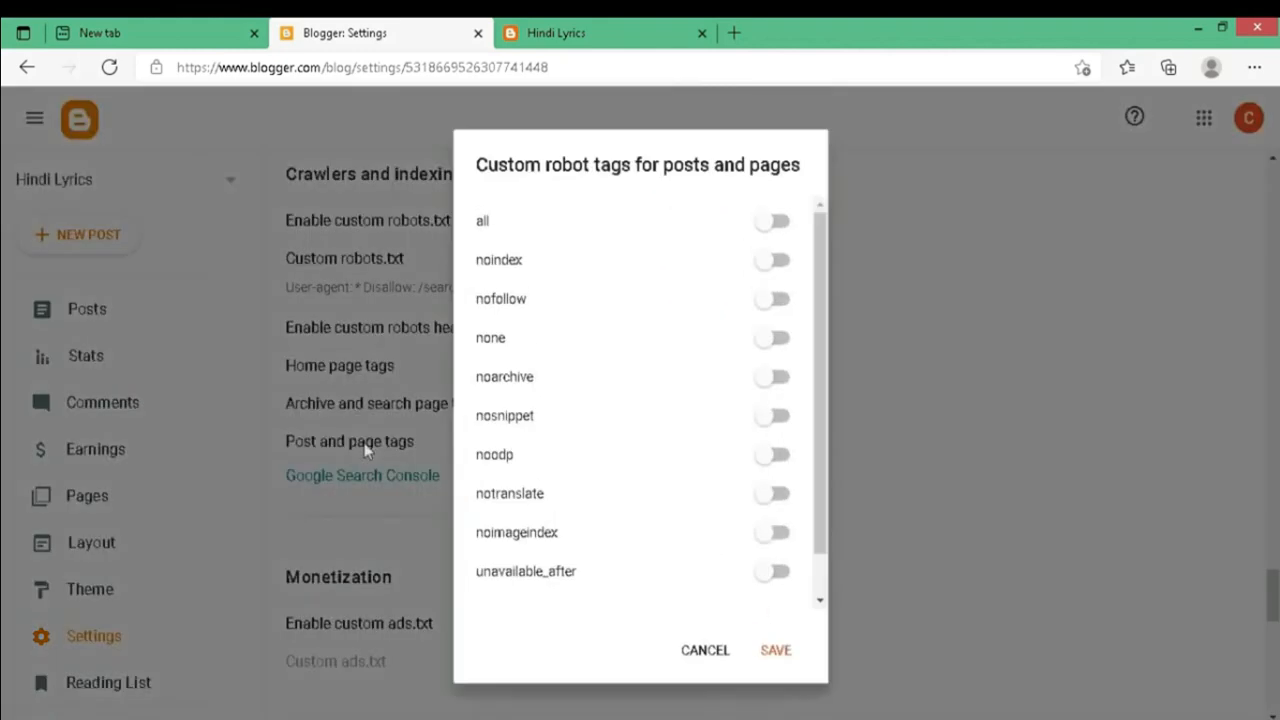
pyautogui.doubleClick(483, 221)
pyautogui.click(789, 226)
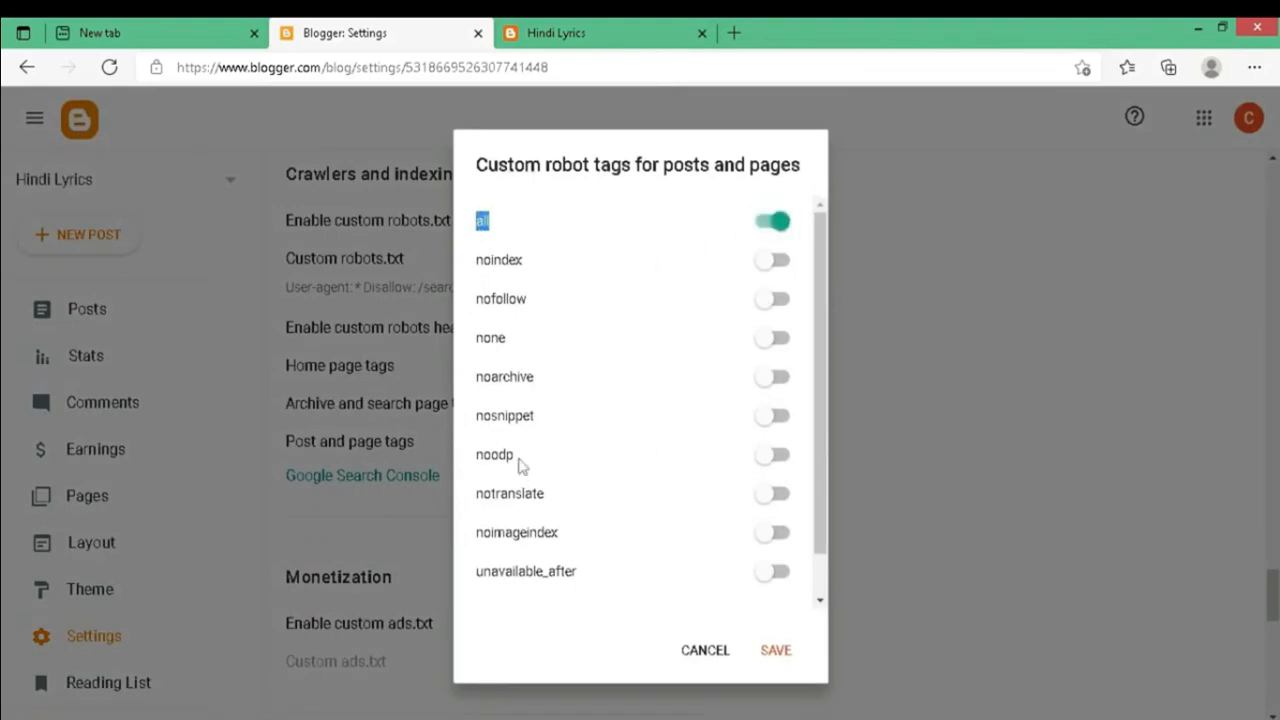
pyautogui.moveTo(517, 462); pyautogui.dragTo(481, 461)
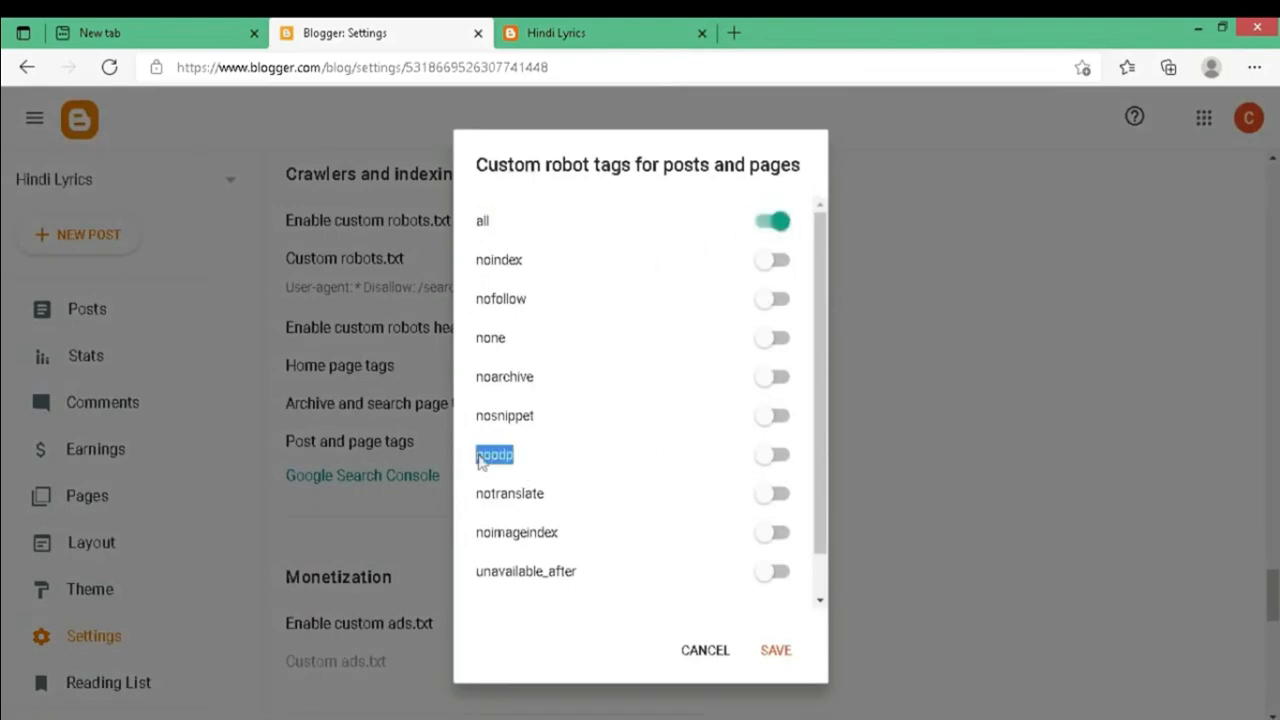
pyautogui.click(786, 458)
pyautogui.click(777, 651)
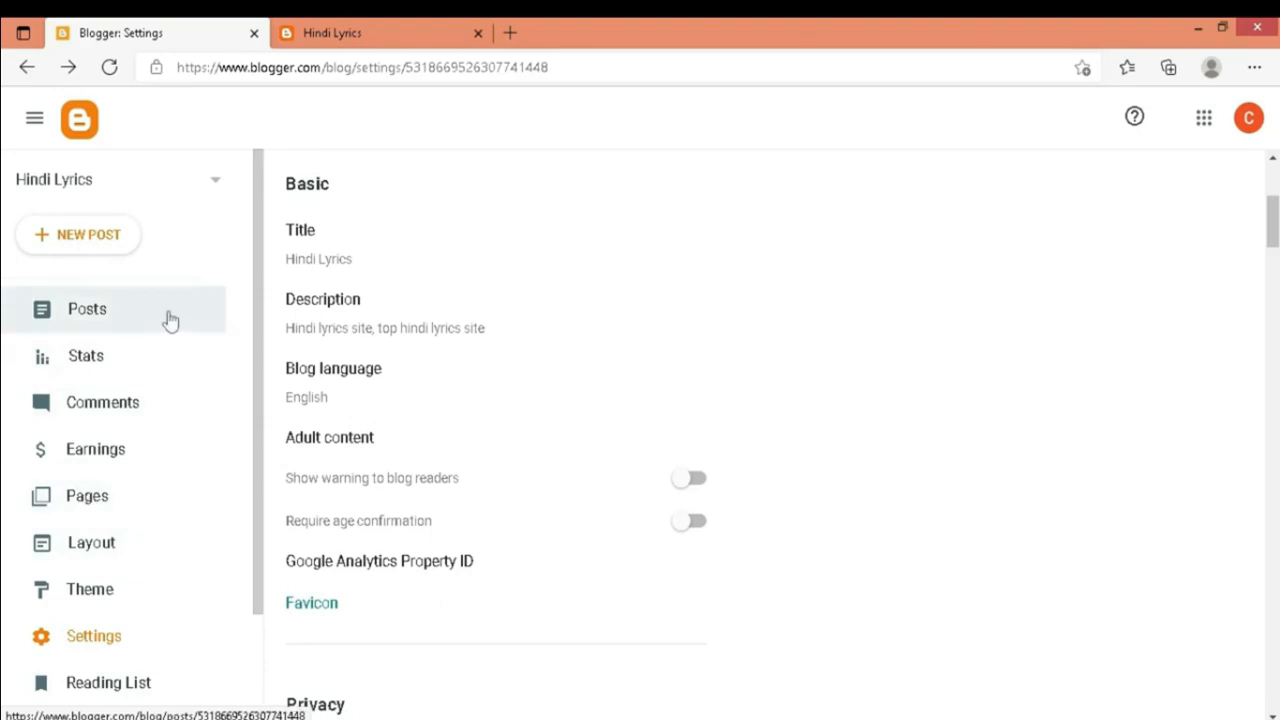
# - Create a new page in the Hindi Lyrics blog and title it Privacy Policy
pyautogui.click(90, 508)
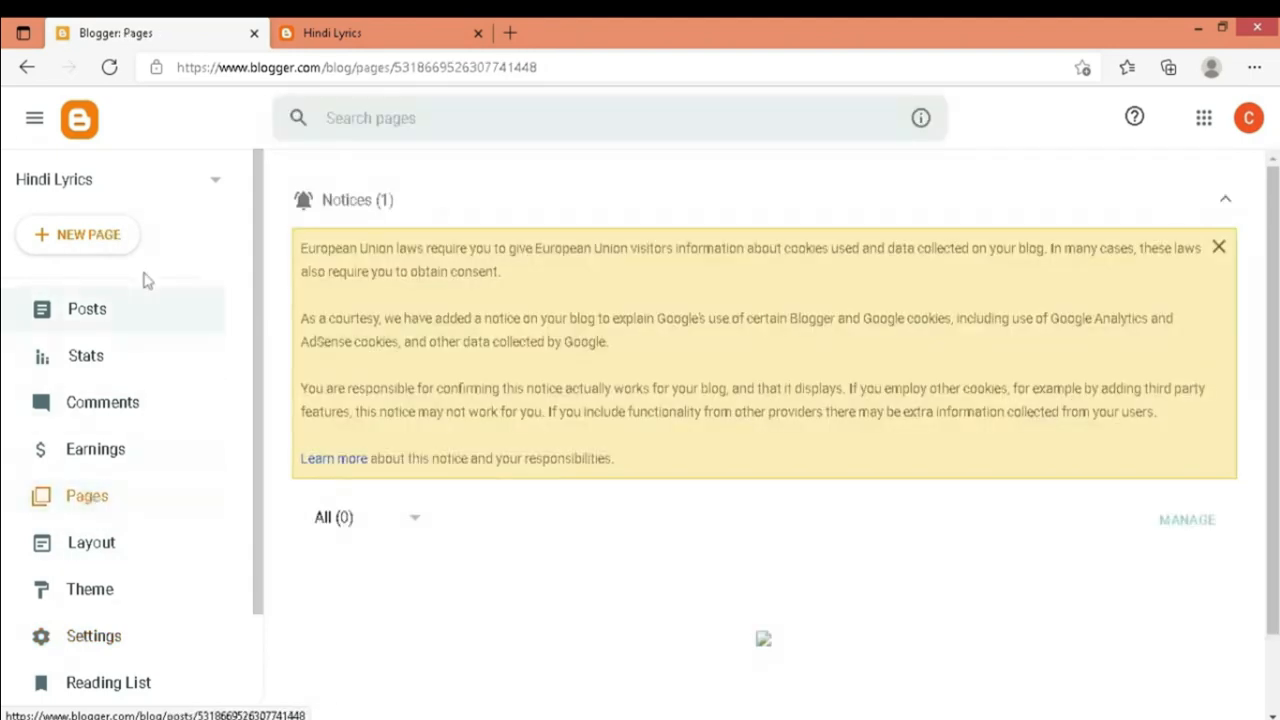
pyautogui.click(86, 240)
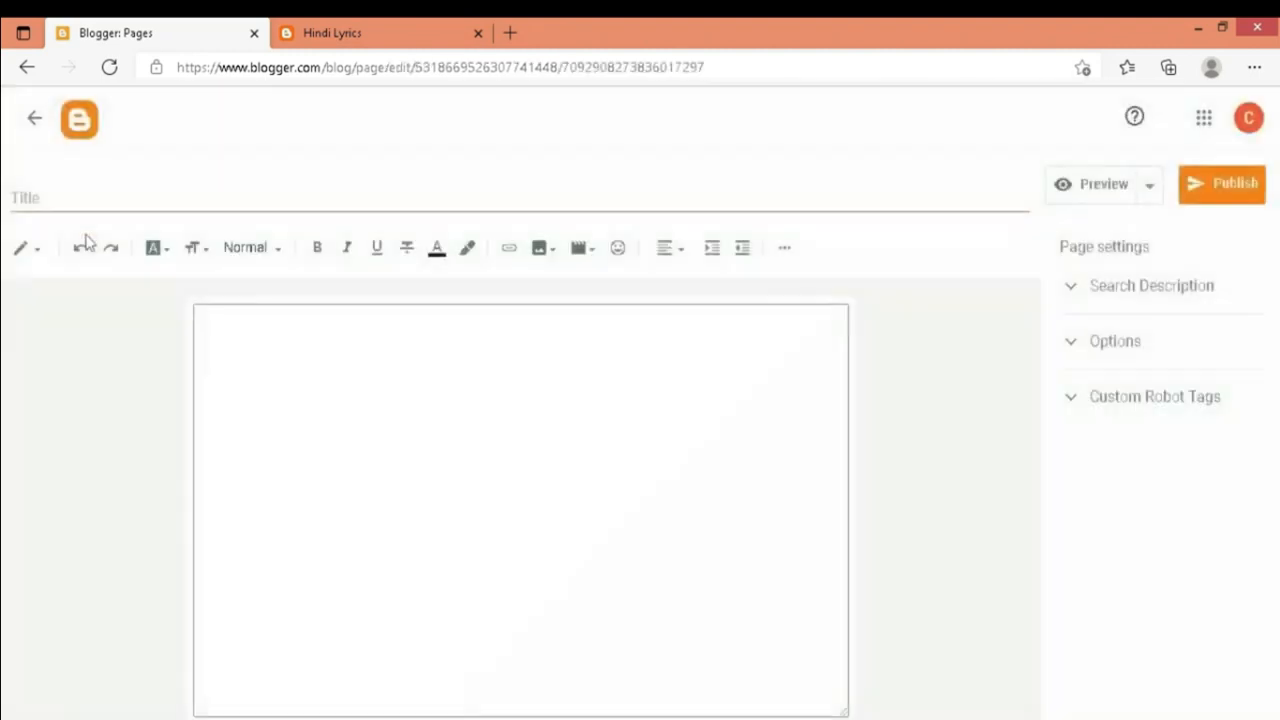
pyautogui.click(123, 191)
pyautogui.write('Pri')
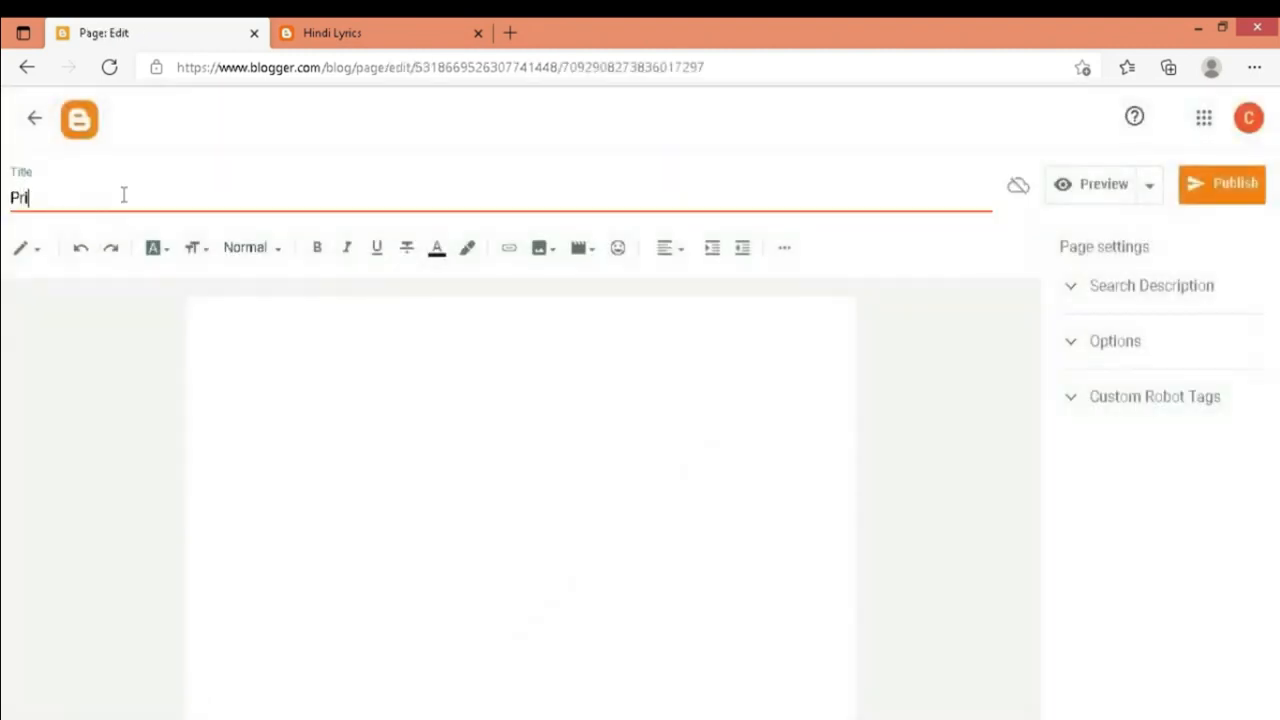
pyautogui.write('vacy Policy')
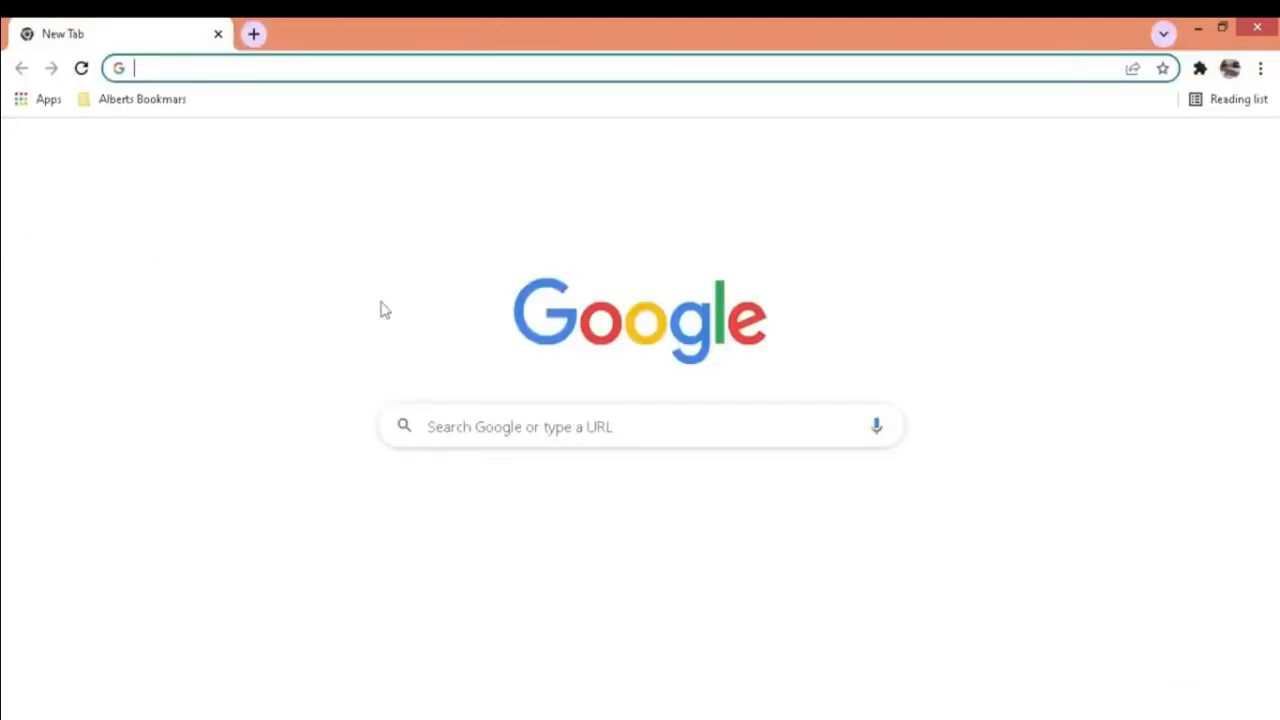
# - Switch to Chrome, search for "privacy policy generator" and open the privacypolicygenerator.info site
pyautogui.write('privacy')
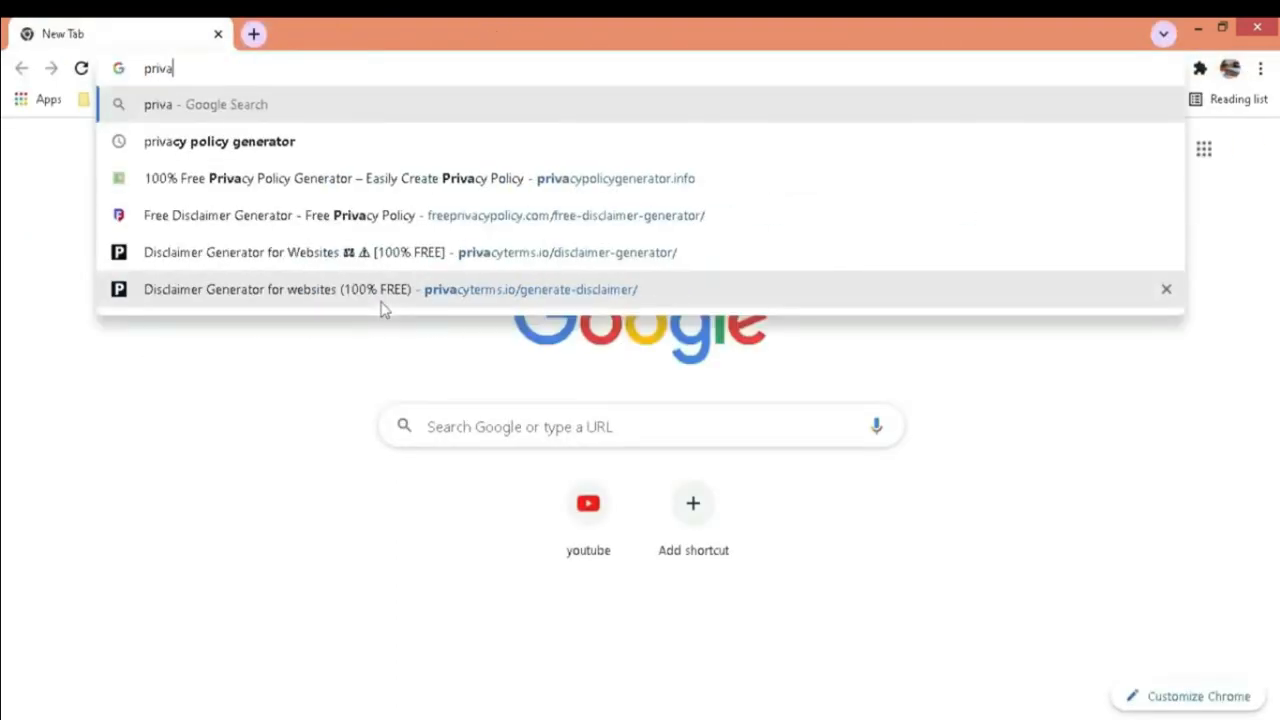
pyautogui.click(229, 145)
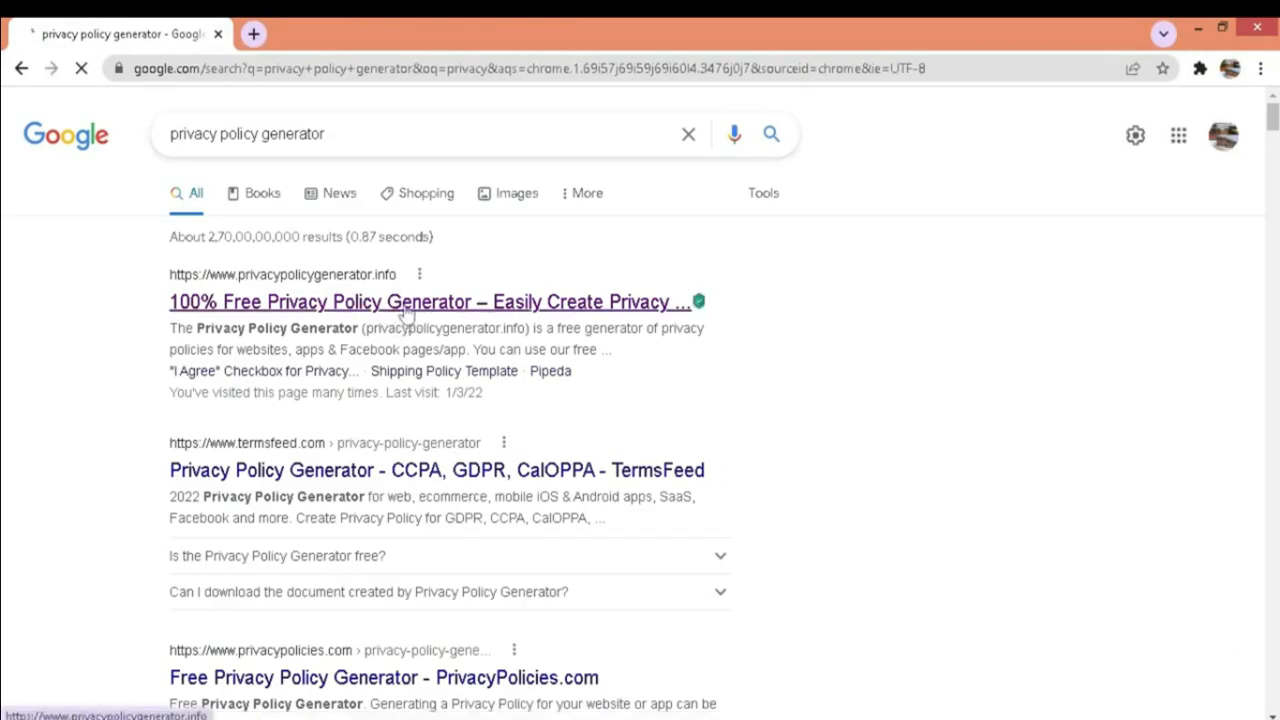
pyautogui.click(405, 313)
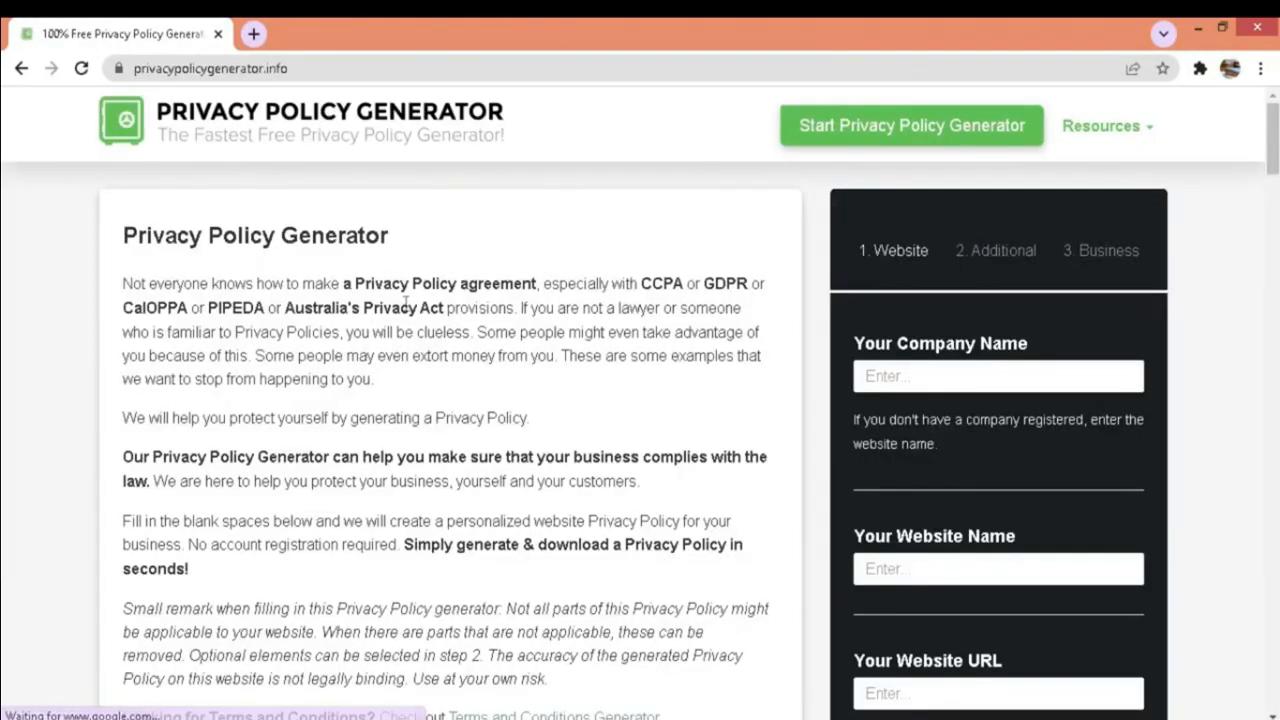
pyautogui.click(956, 372)
pyautogui.write('buzz now india')
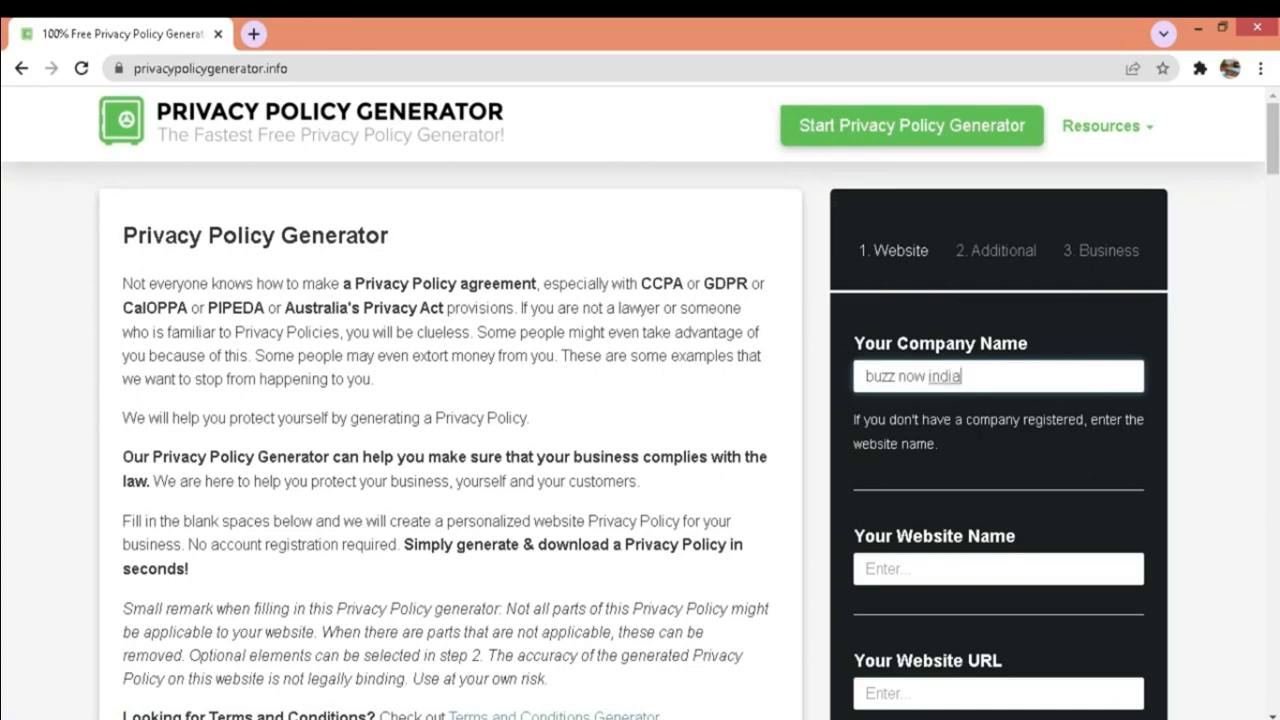
pyautogui.scroll(-1, 945, 400)
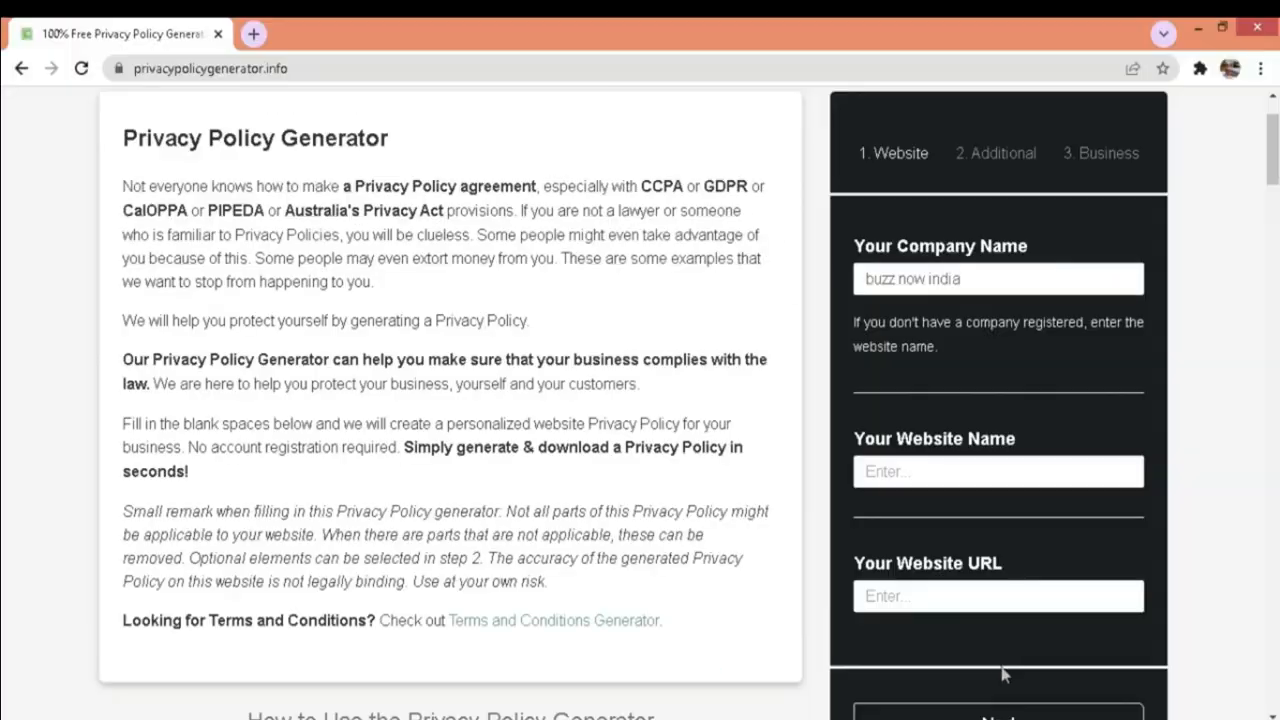
pyautogui.click(986, 471)
pyautogui.scroll(-1, 986, 455)
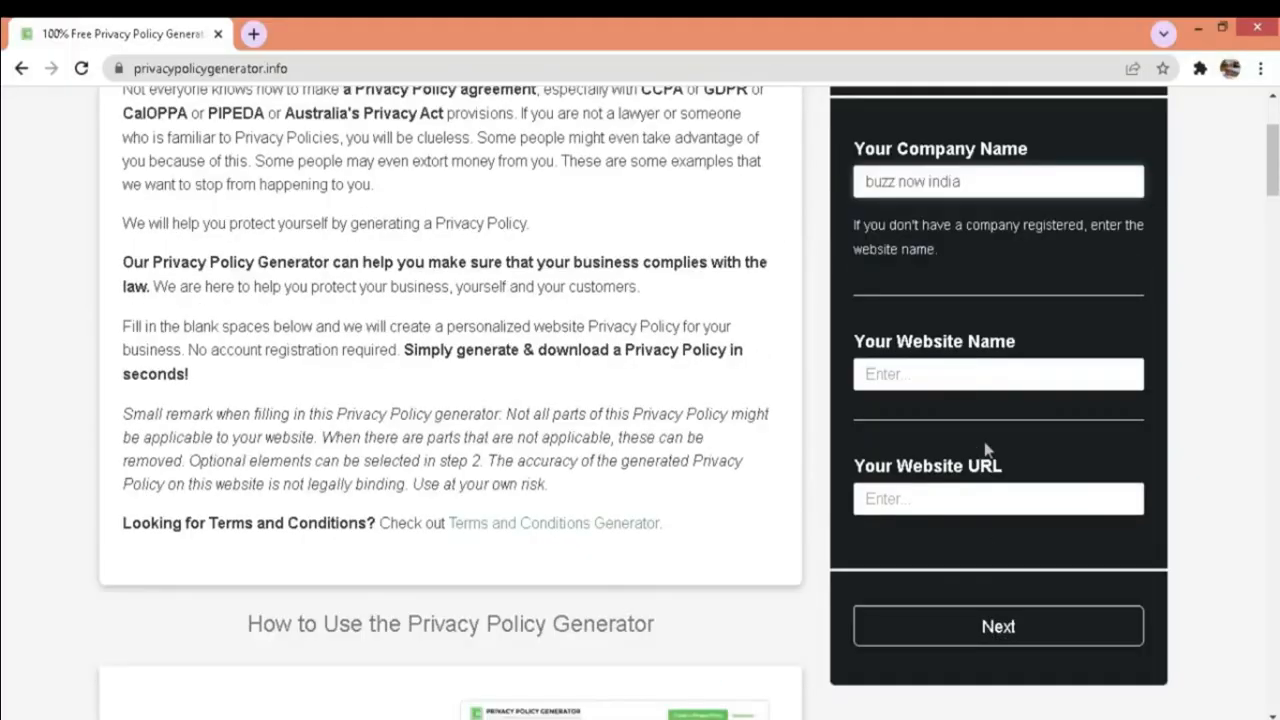
pyautogui.write('https://buzznowindia.blogspot.com/')
pyautogui.click(921, 497)
pyautogui.write('https://buzznowindia.blogspot.com/')
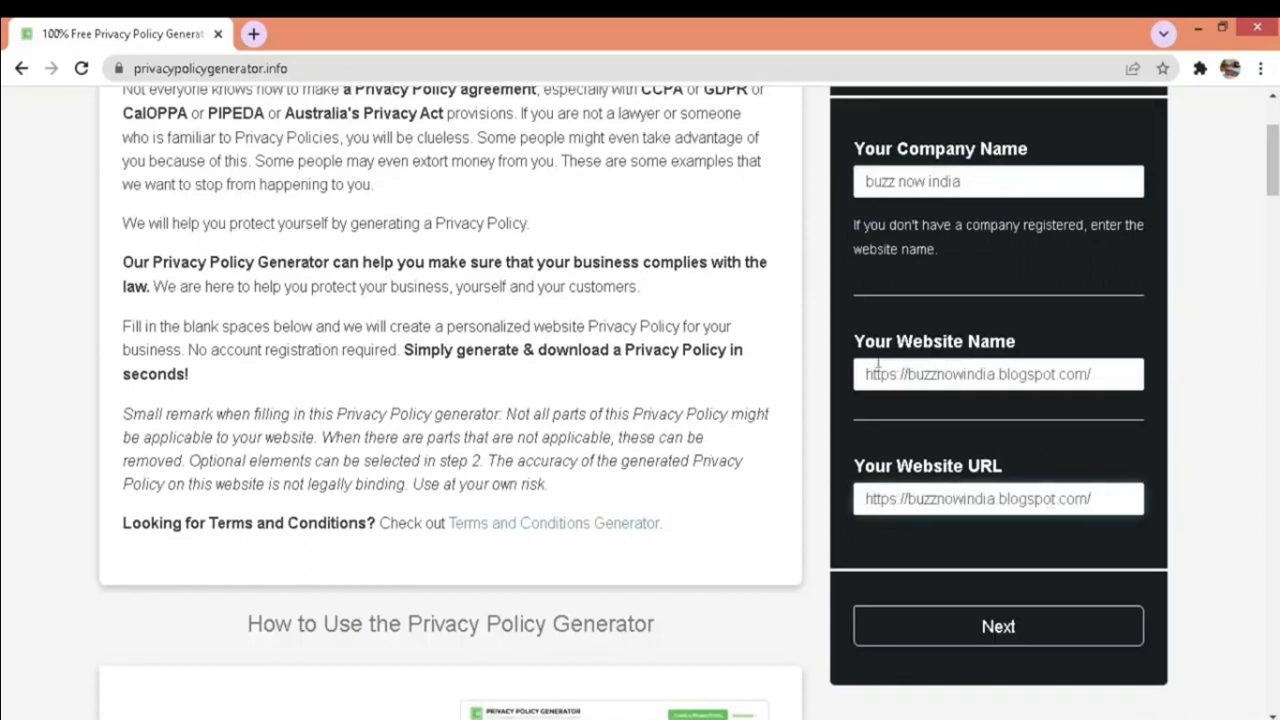
# - Replace the website name with "buzz now india" and continue to the Additional questions
pyautogui.moveTo(859, 340); pyautogui.dragTo(1016, 343)
pyautogui.click(1012, 183)
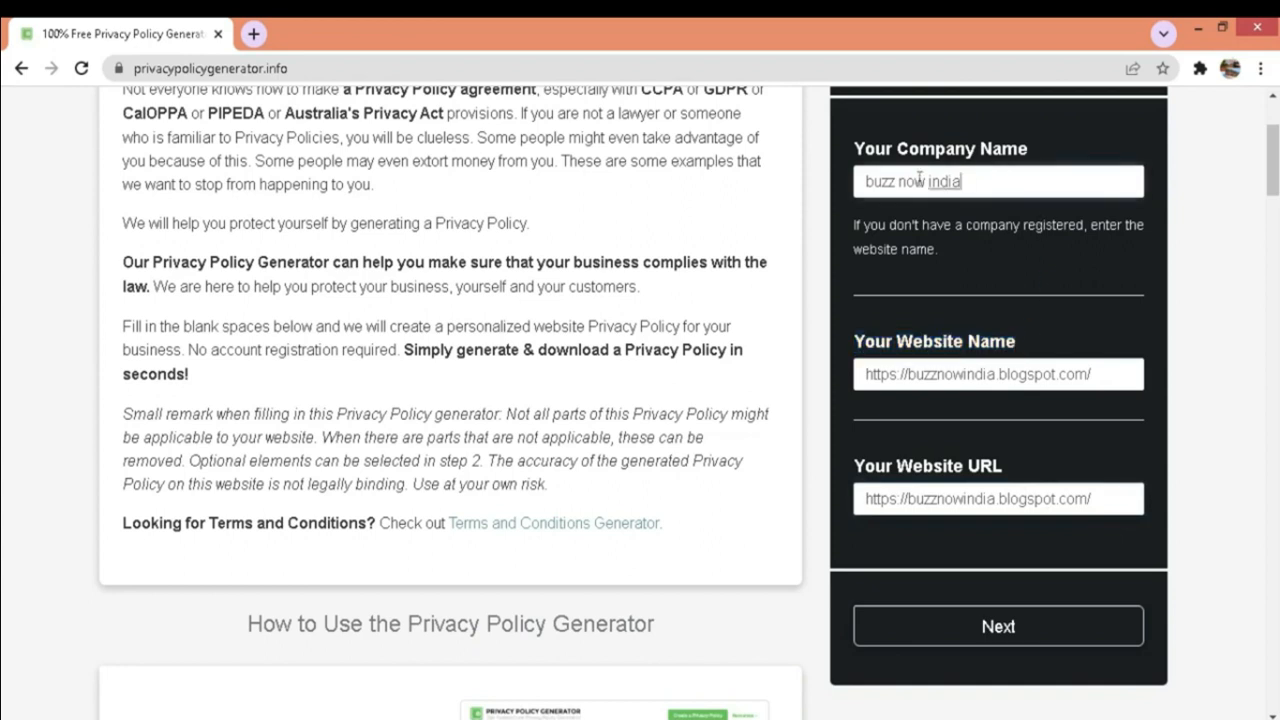
pyautogui.moveTo(1095, 375); pyautogui.dragTo(856, 381)
pyautogui.write('buzz now india')
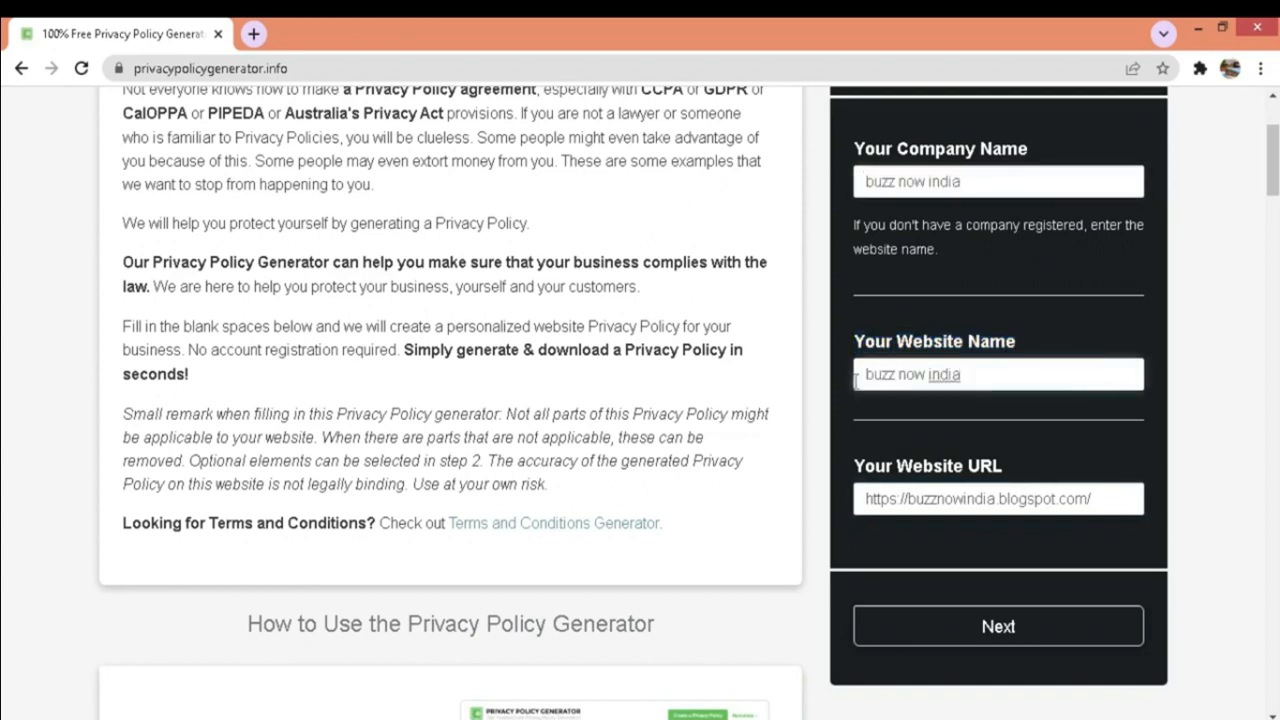
pyautogui.click(1000, 627)
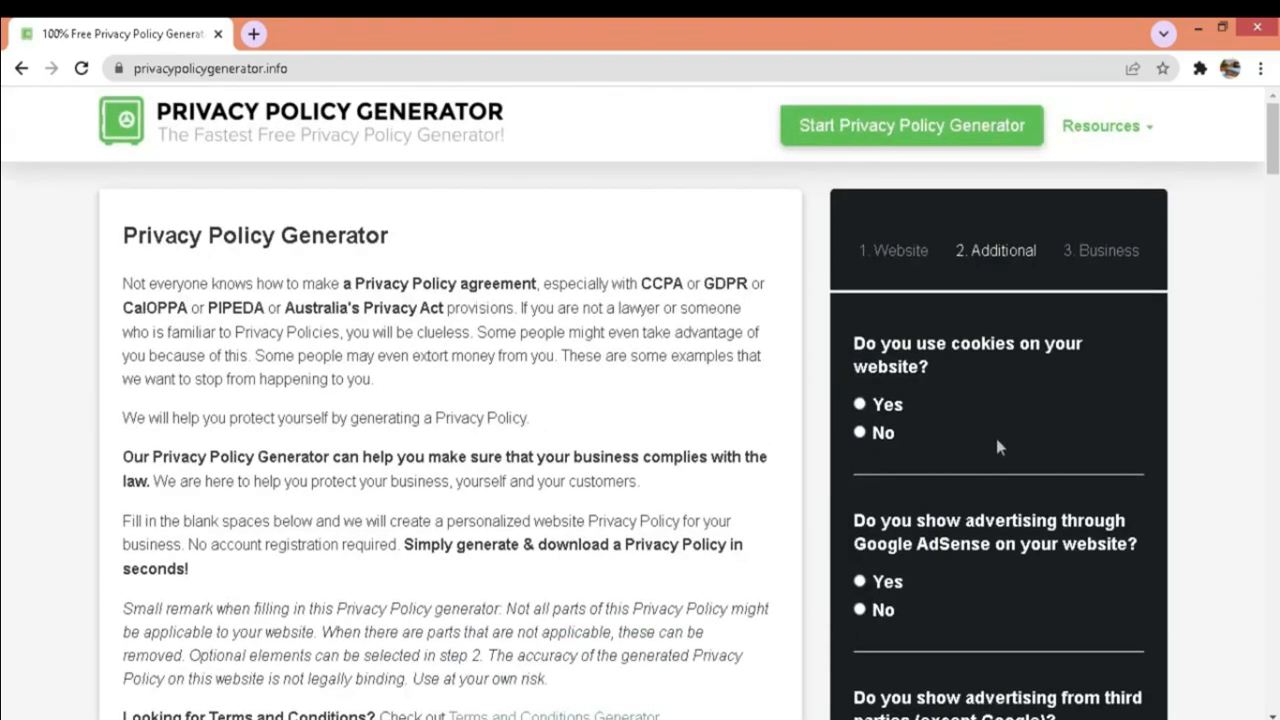
# - Answer No to the cookies, Google AdSense and third-party advertising questions and continue to the Business section
pyautogui.click(860, 433)
pyautogui.scroll(-1, 1025, 400)
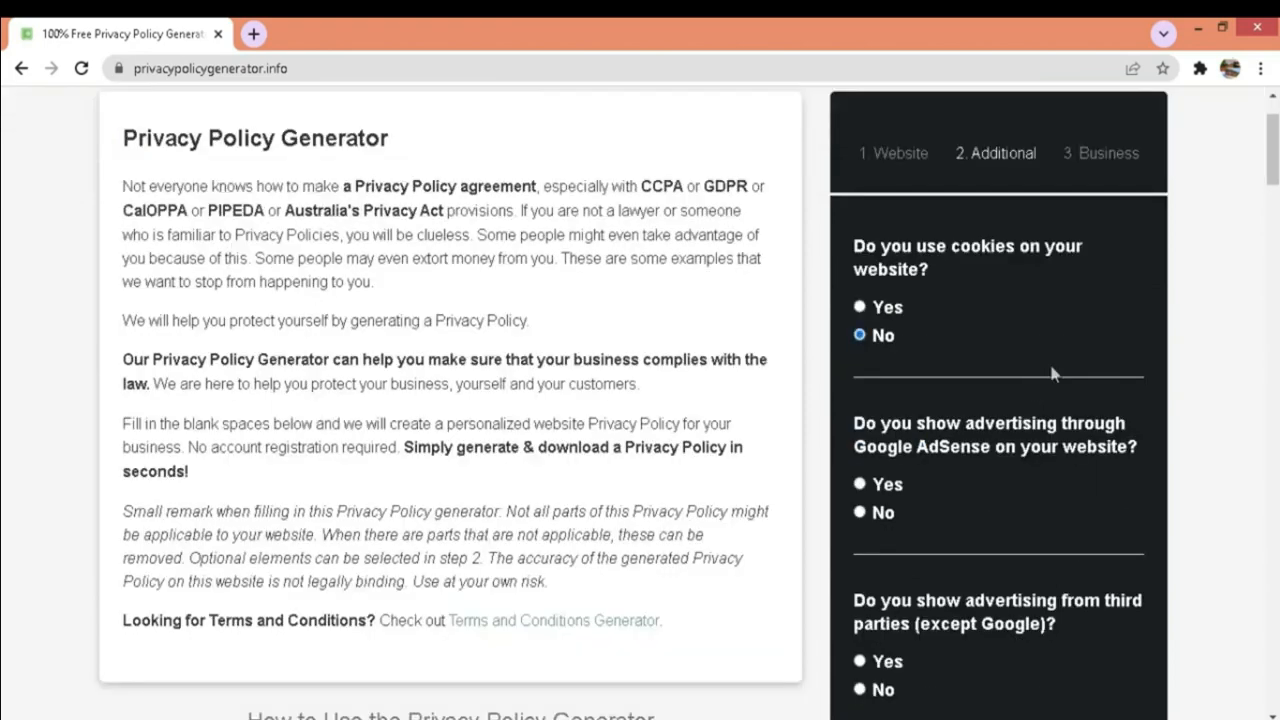
pyautogui.click(860, 513)
pyautogui.scroll(-3, 946, 366)
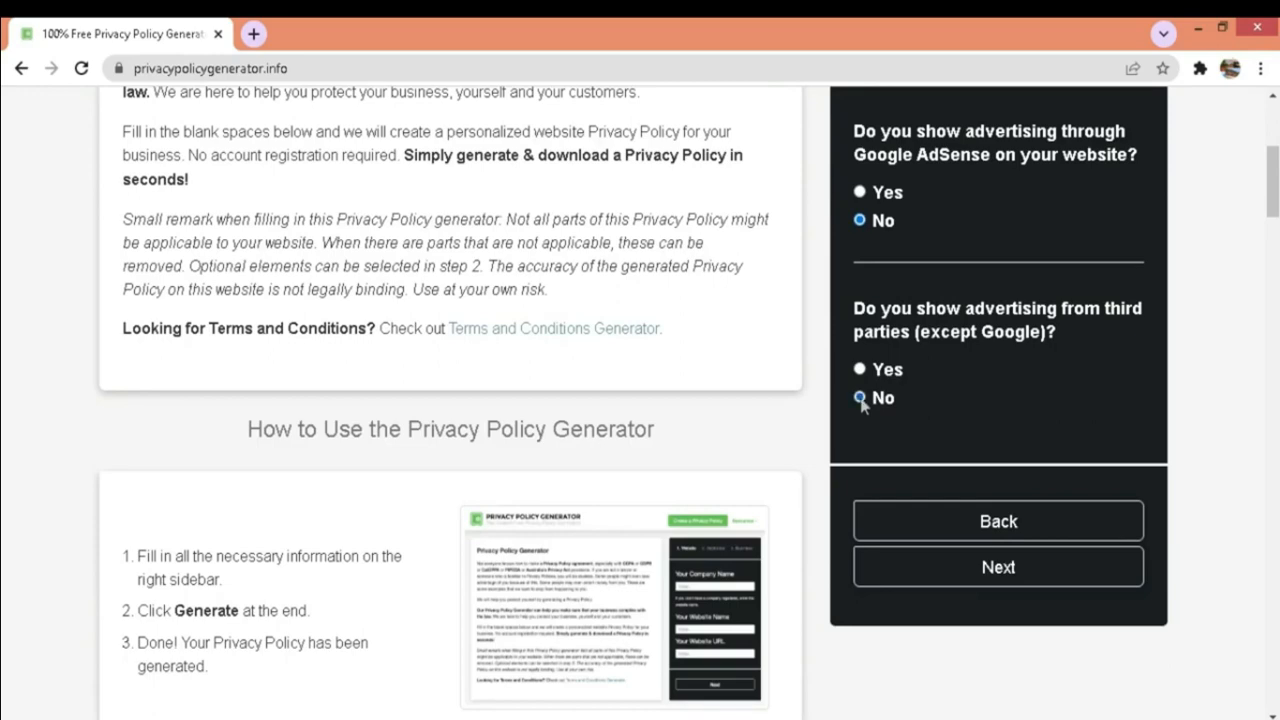
pyautogui.click(1000, 570)
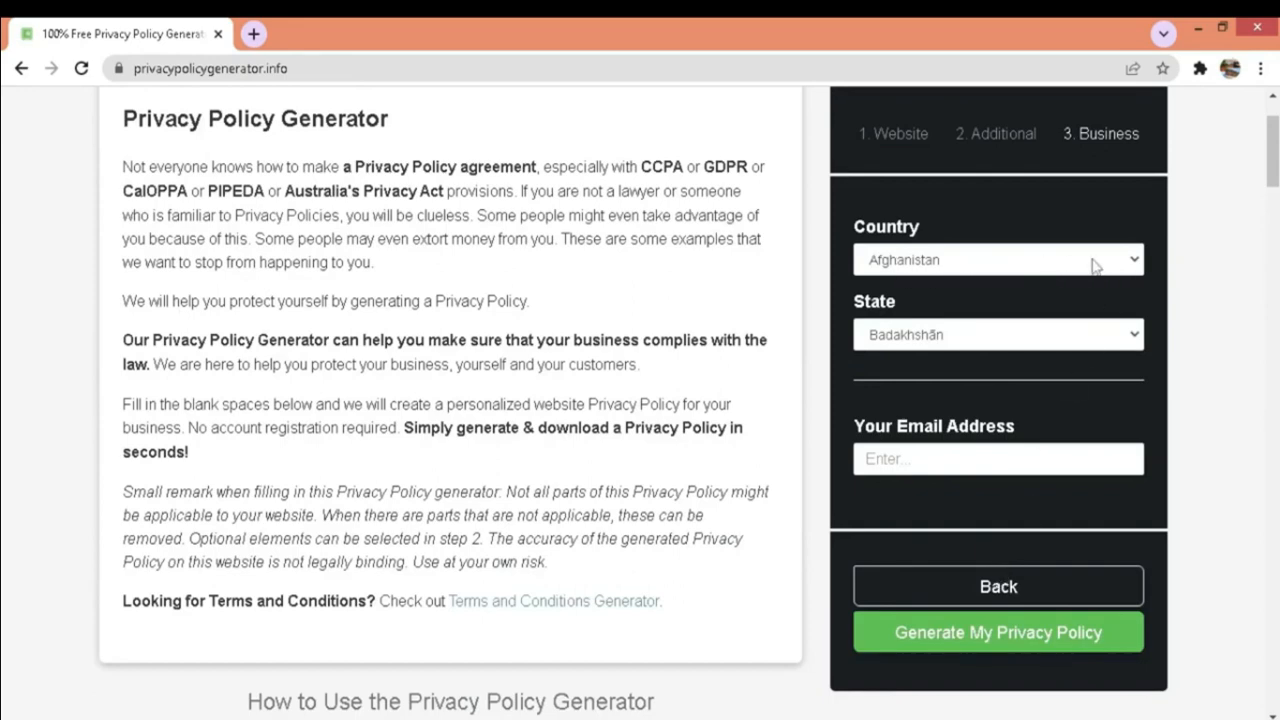
# - Set the country to India and the state to Karnataka, and generate the privacy policy
pyautogui.click(1135, 262)
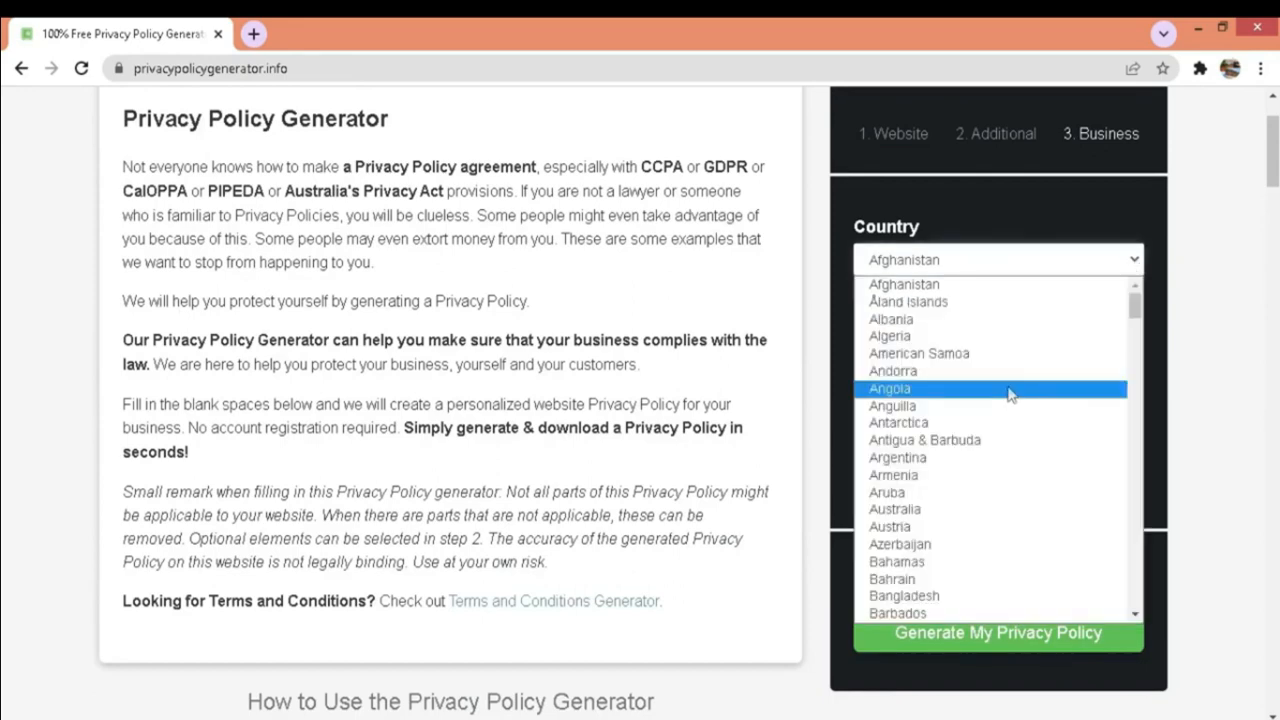
pyautogui.scroll(-20, 1008, 393)
pyautogui.scroll(5, 960, 470)
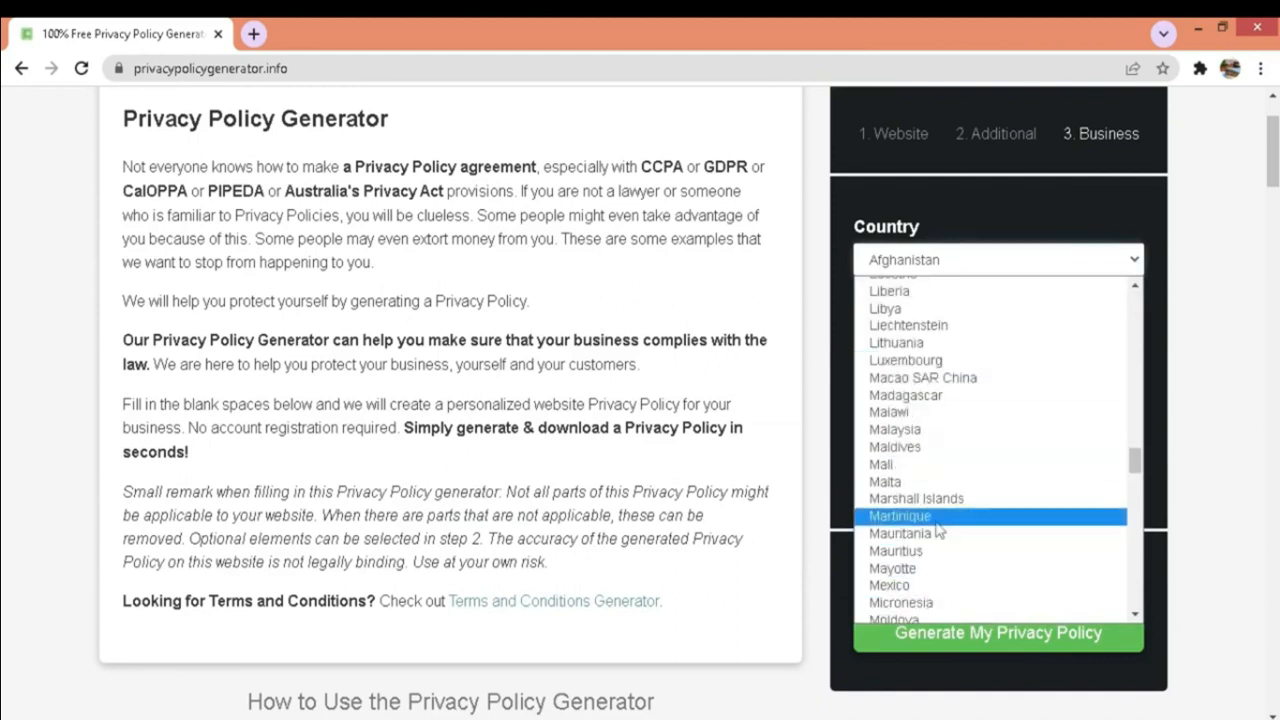
pyautogui.scroll(8, 938, 531)
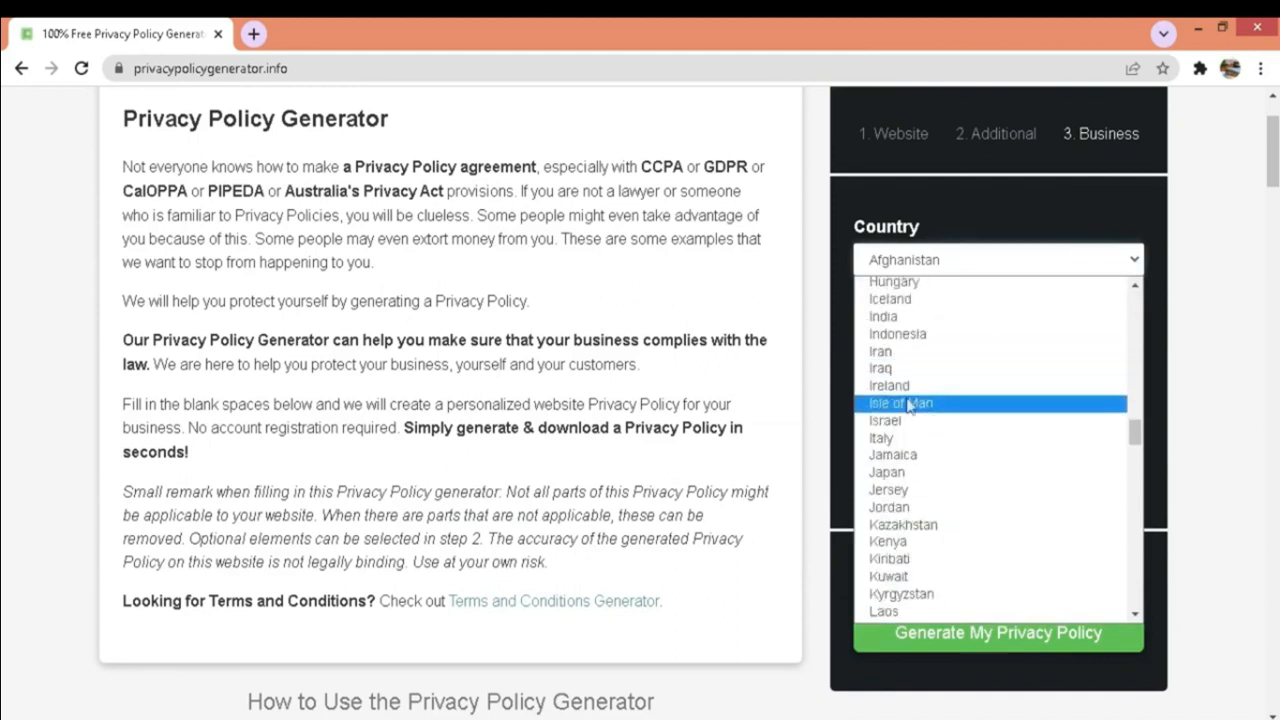
pyautogui.click(890, 316)
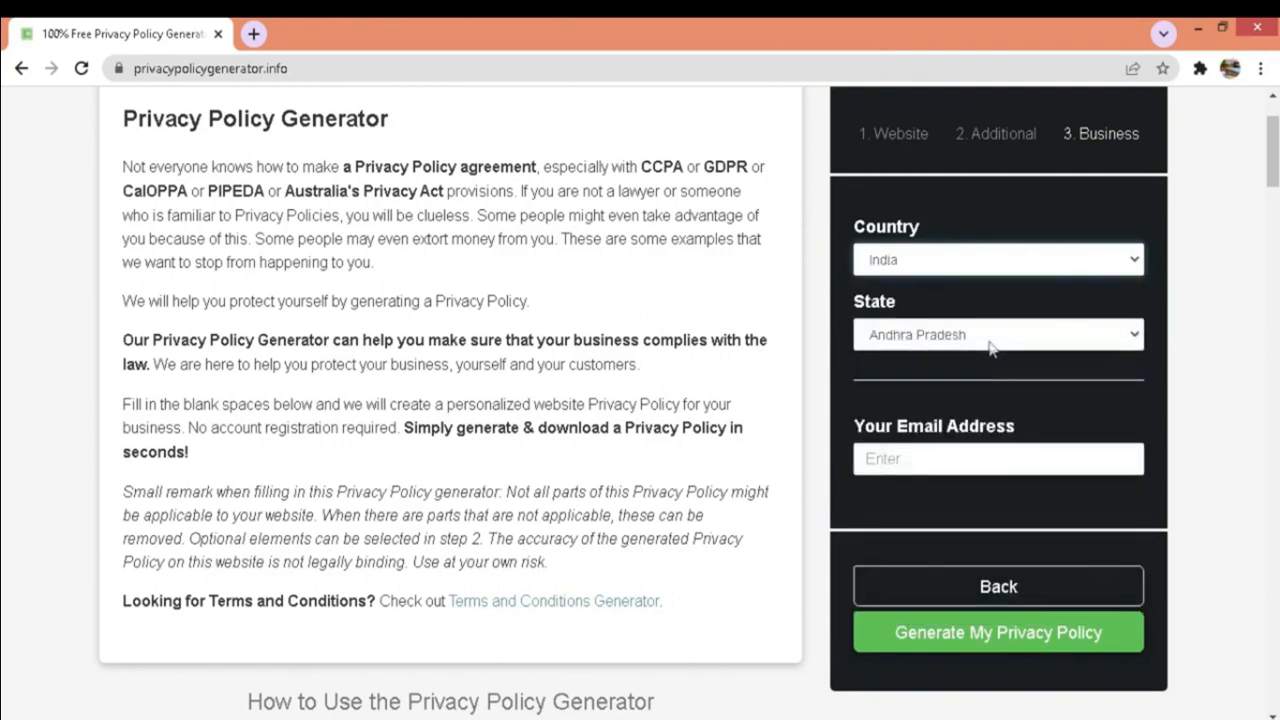
pyautogui.click(1135, 340)
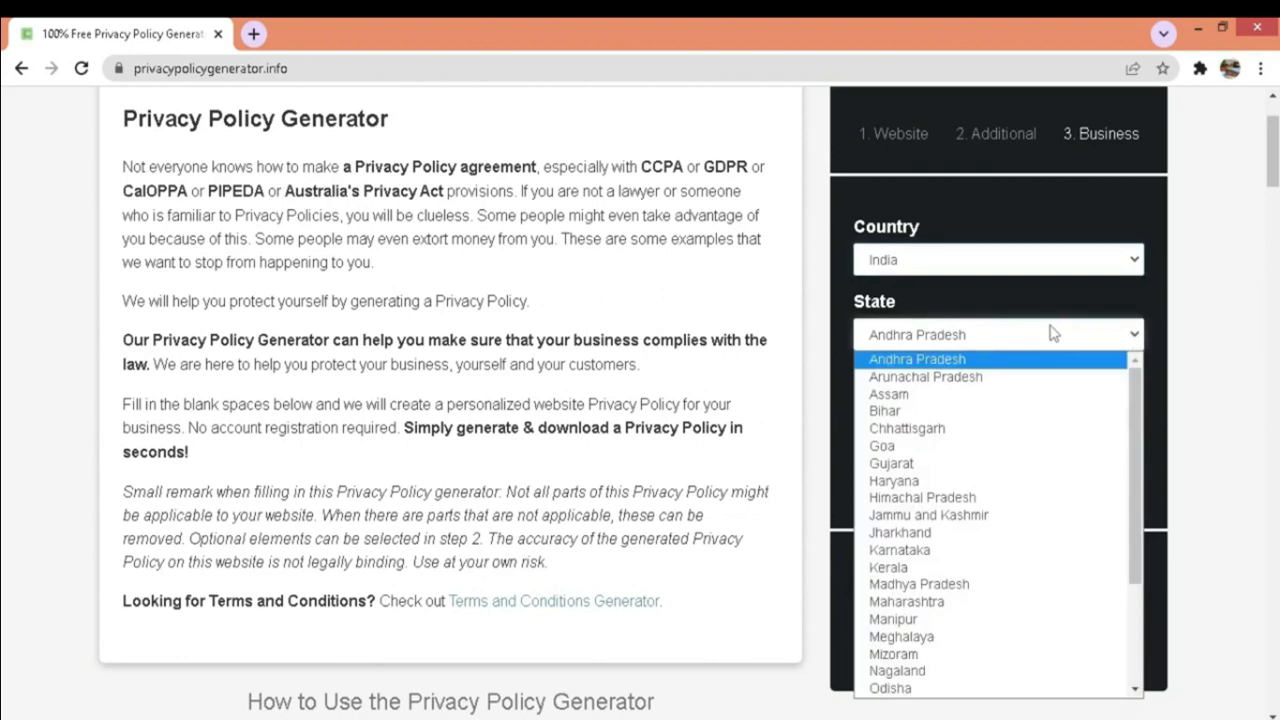
pyautogui.click(925, 550)
pyautogui.click(1043, 633)
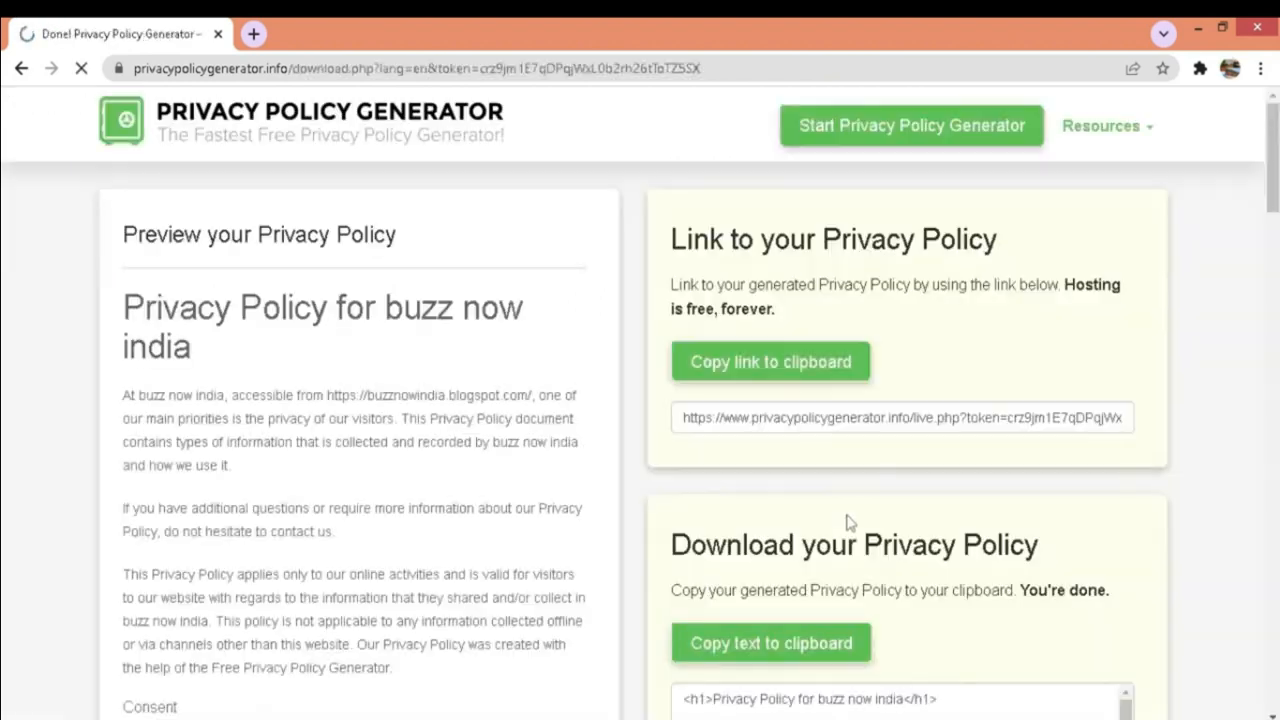
# - Copy the generated privacy policy's HTML text to the clipboard
pyautogui.scroll(-8, 846, 522)
pyautogui.scroll(5, 845, 507)
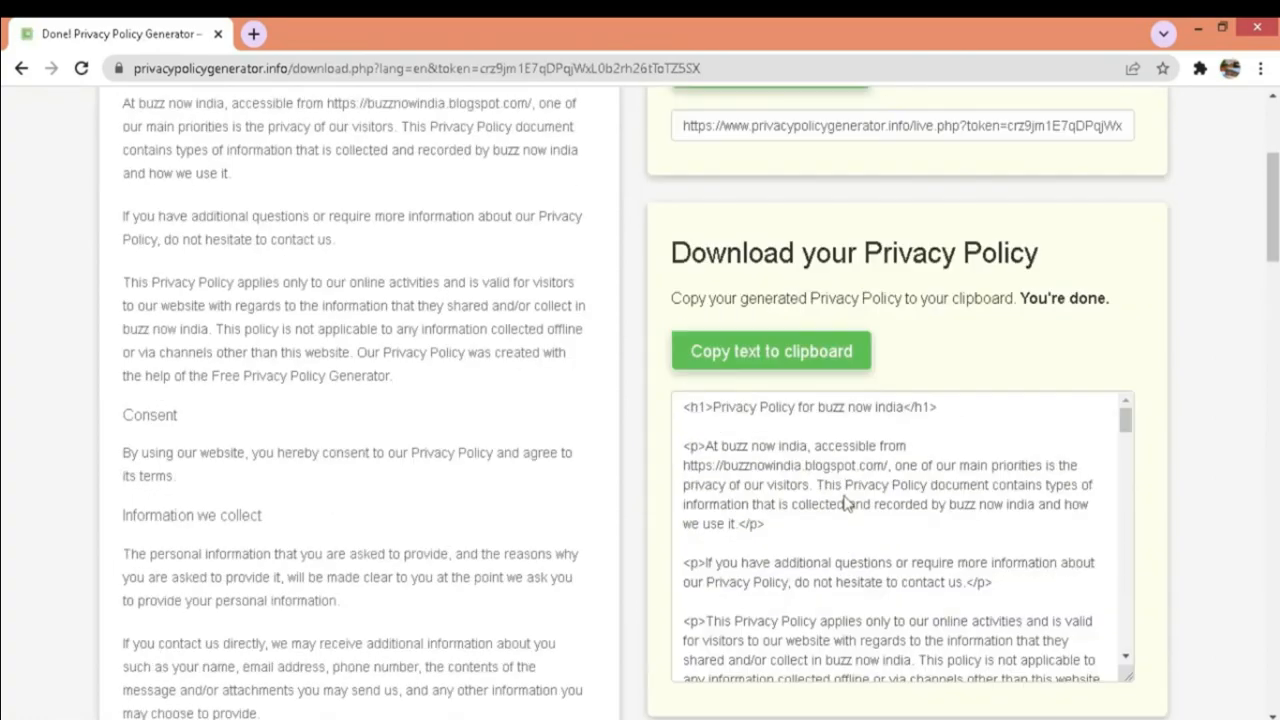
pyautogui.click(811, 355)
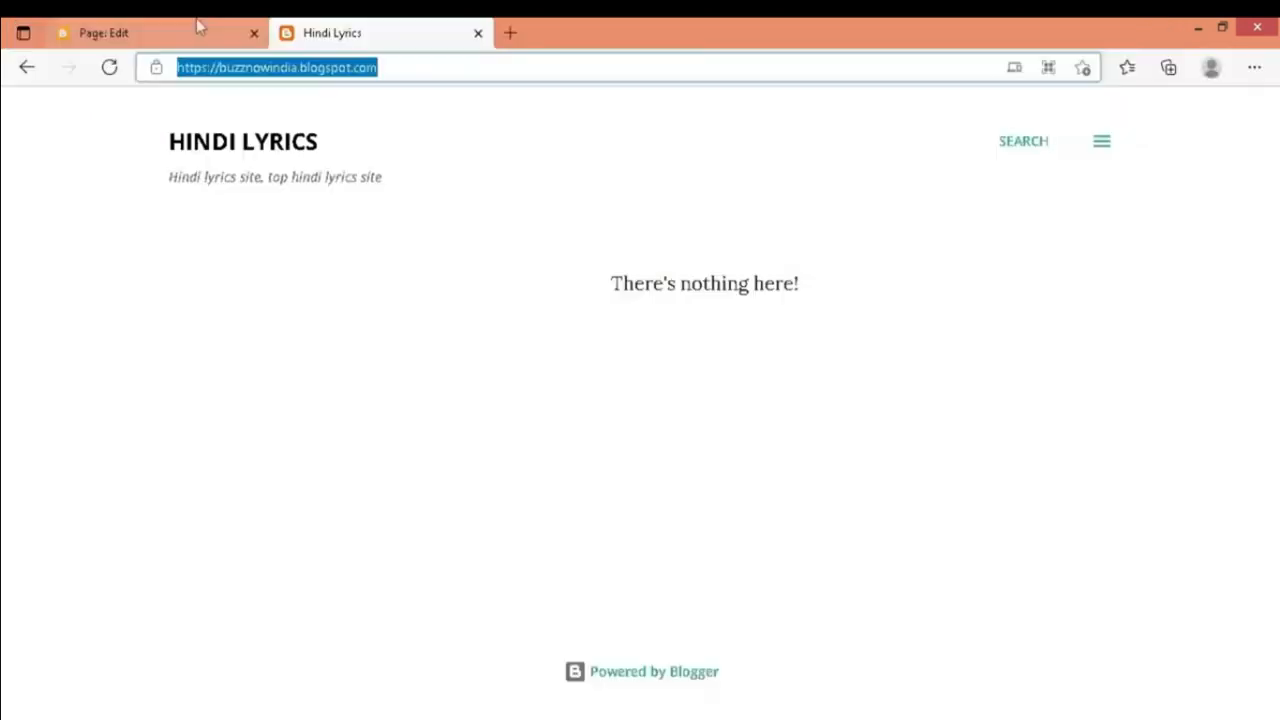
# - Switch to Edge, paste the policy code into the Privacy Policy page in HTML view and return the editor to Compose view
pyautogui.click(195, 25)
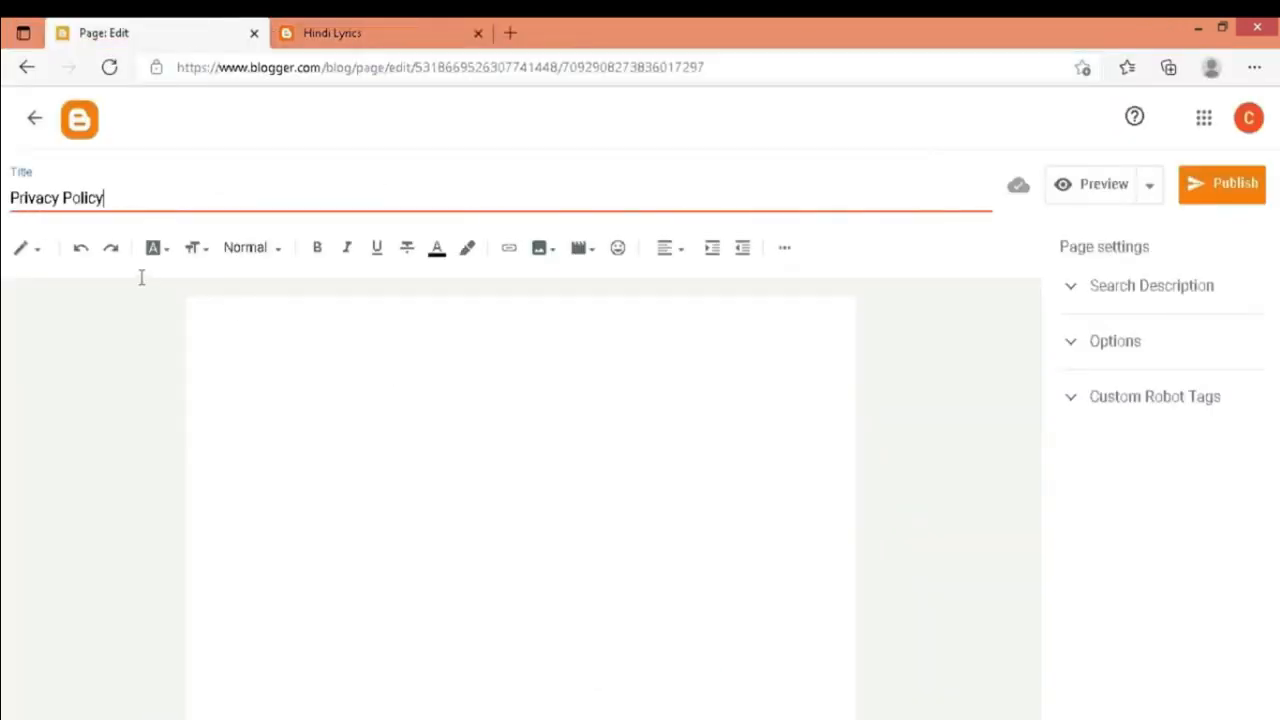
pyautogui.click(39, 256)
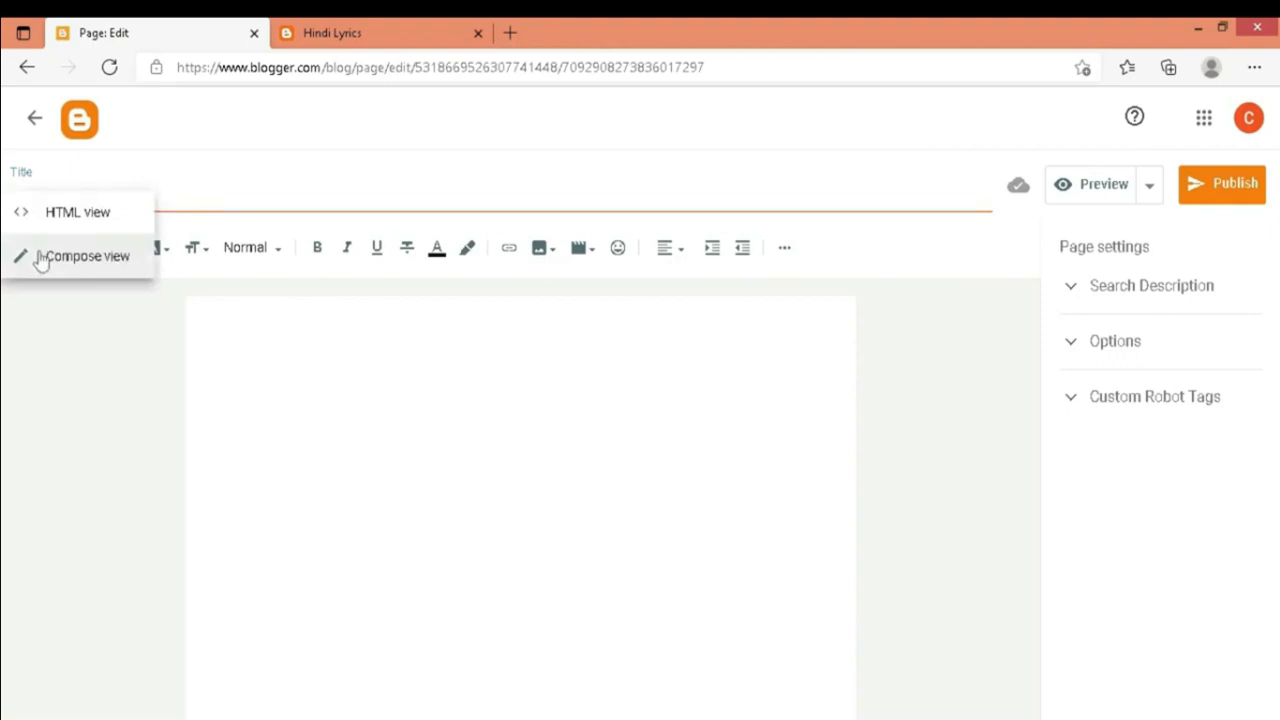
pyautogui.click(87, 218)
pyautogui.click(76, 293)
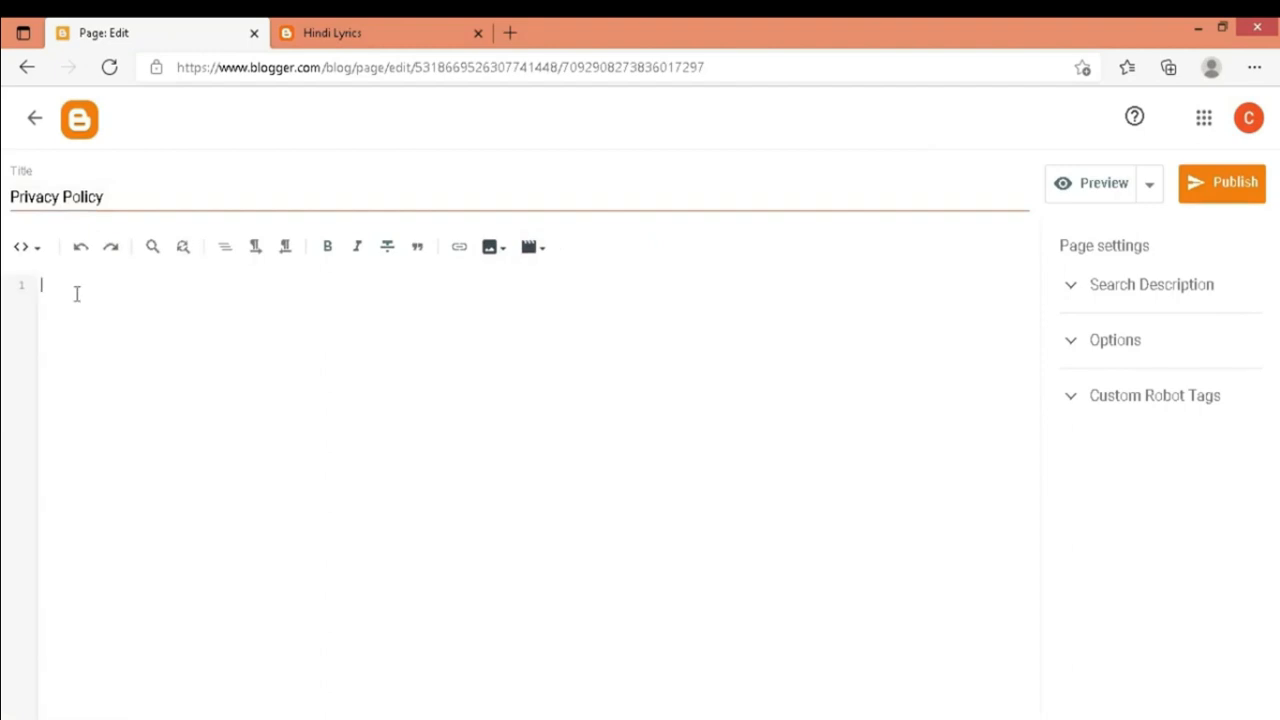
pyautogui.rightClick(76, 293)
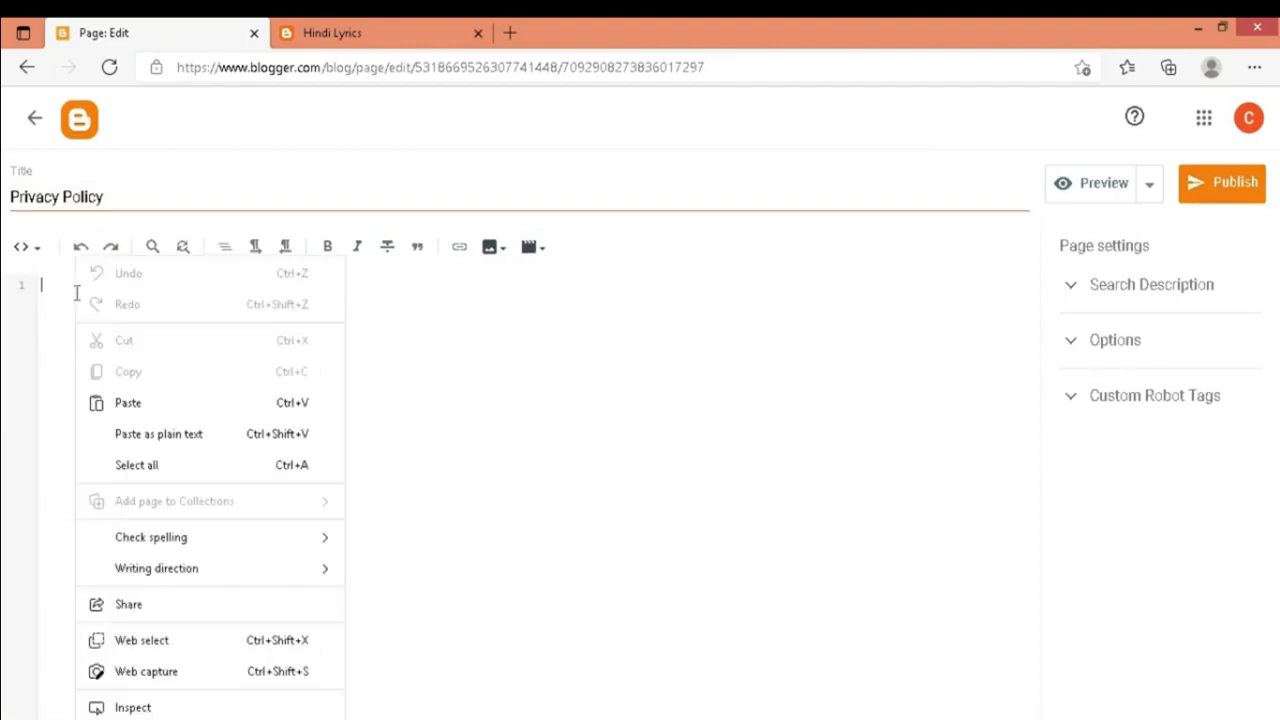
pyautogui.click(128, 403)
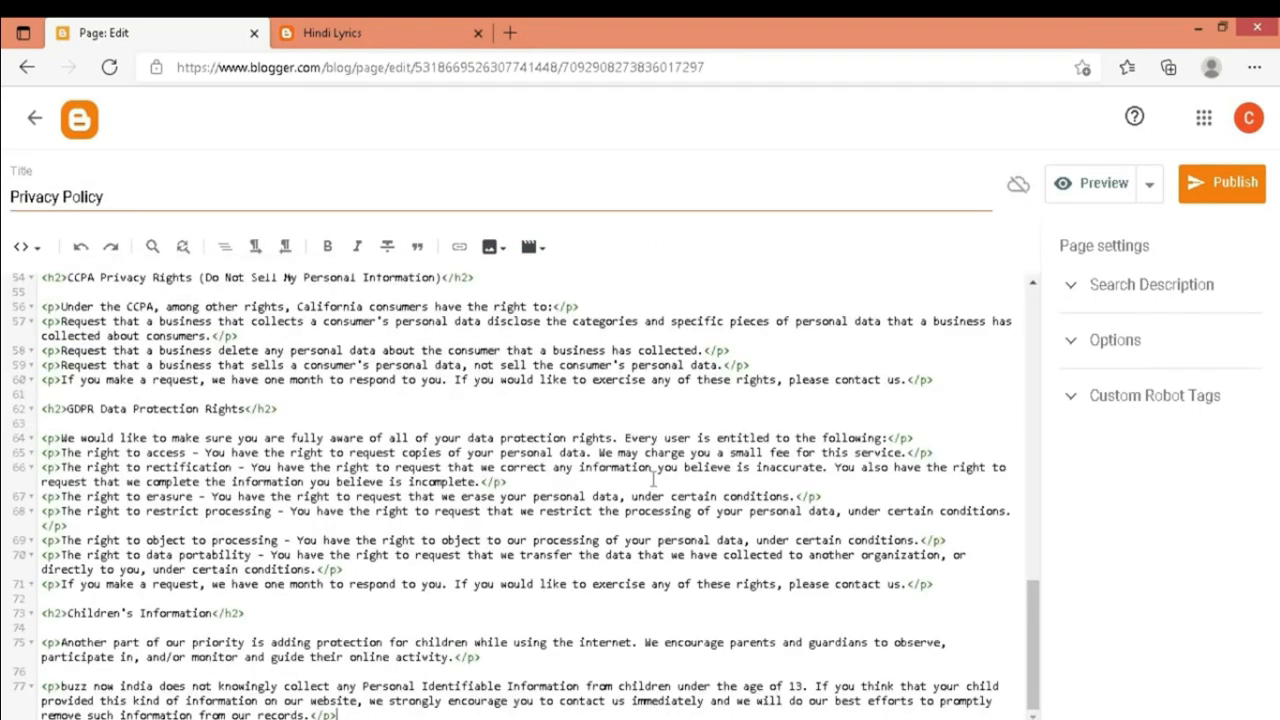
pyautogui.scroll(10, 649, 471)
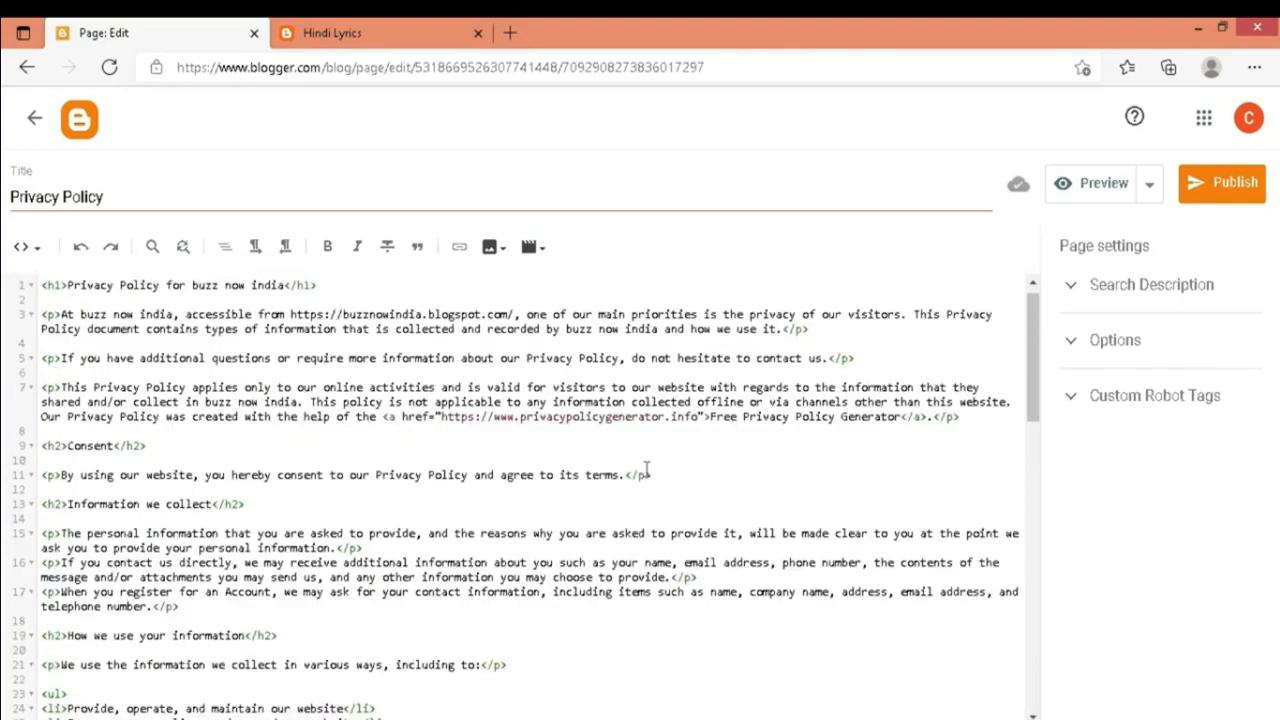
pyautogui.click(33, 249)
pyautogui.click(84, 307)
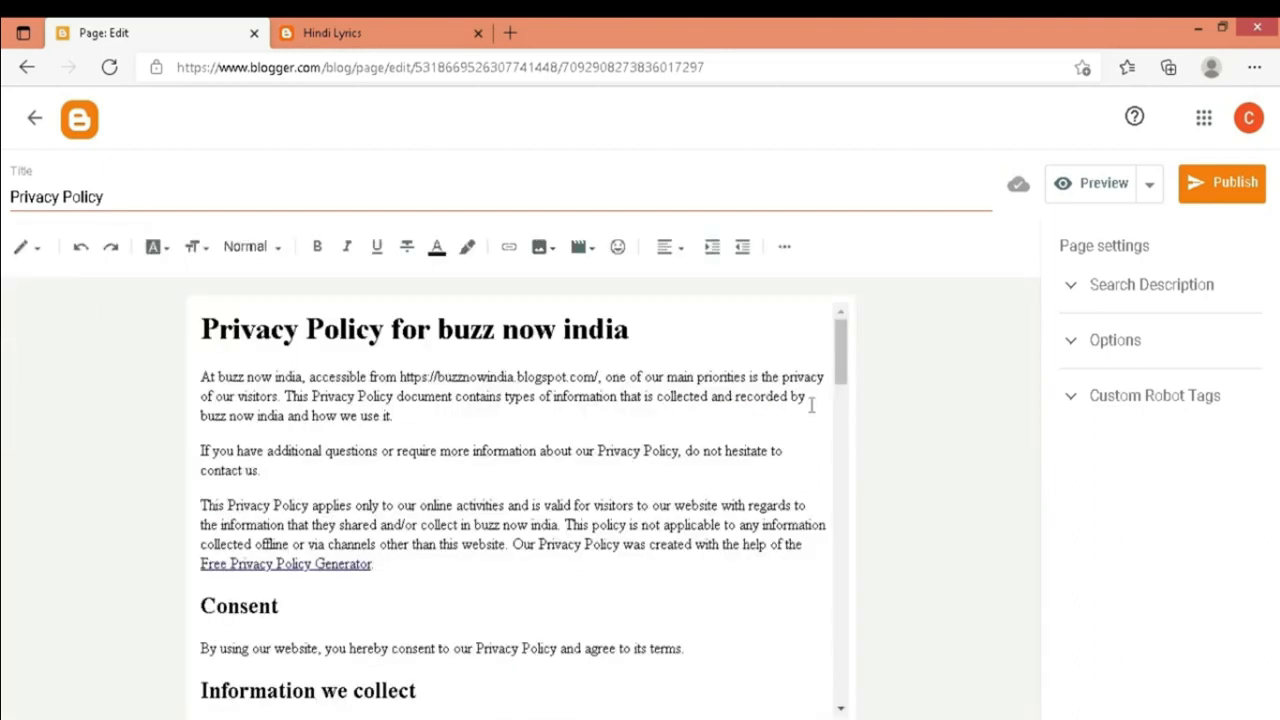
# - Preview the Privacy Policy page and look through its title and text
pyautogui.moveTo(846, 346); pyautogui.dragTo(1108, 192)
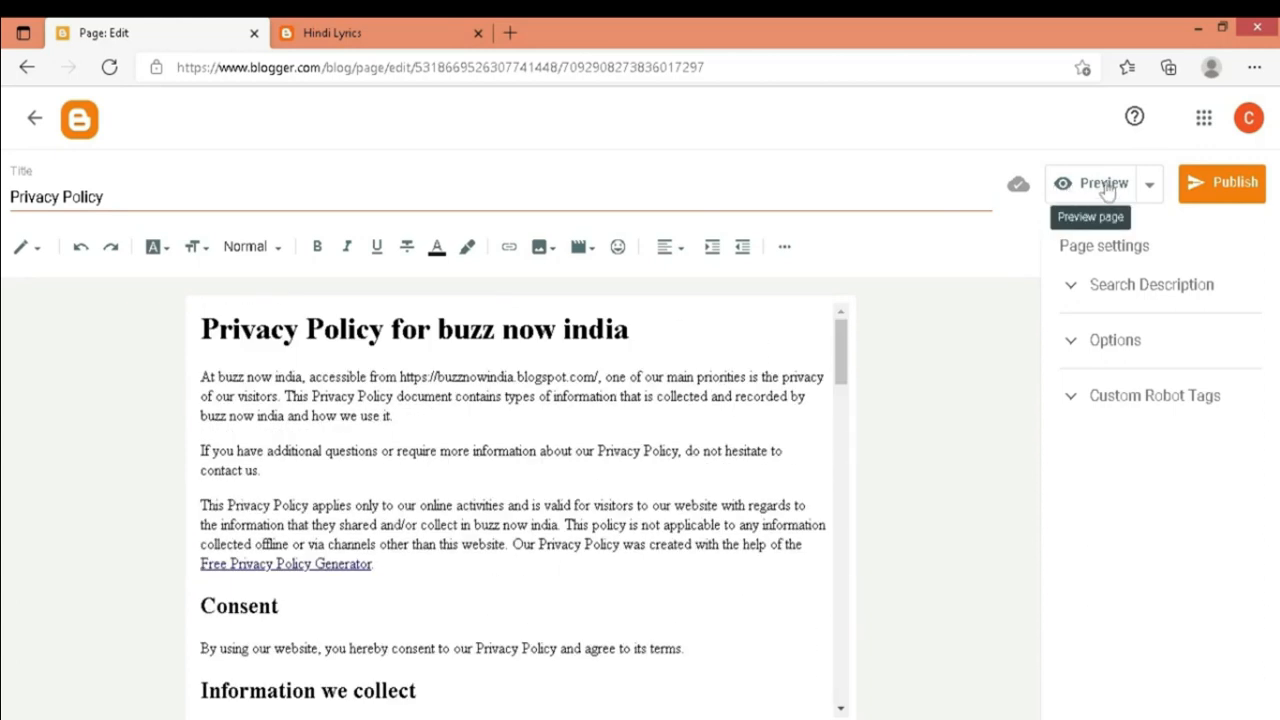
pyautogui.click(1104, 186)
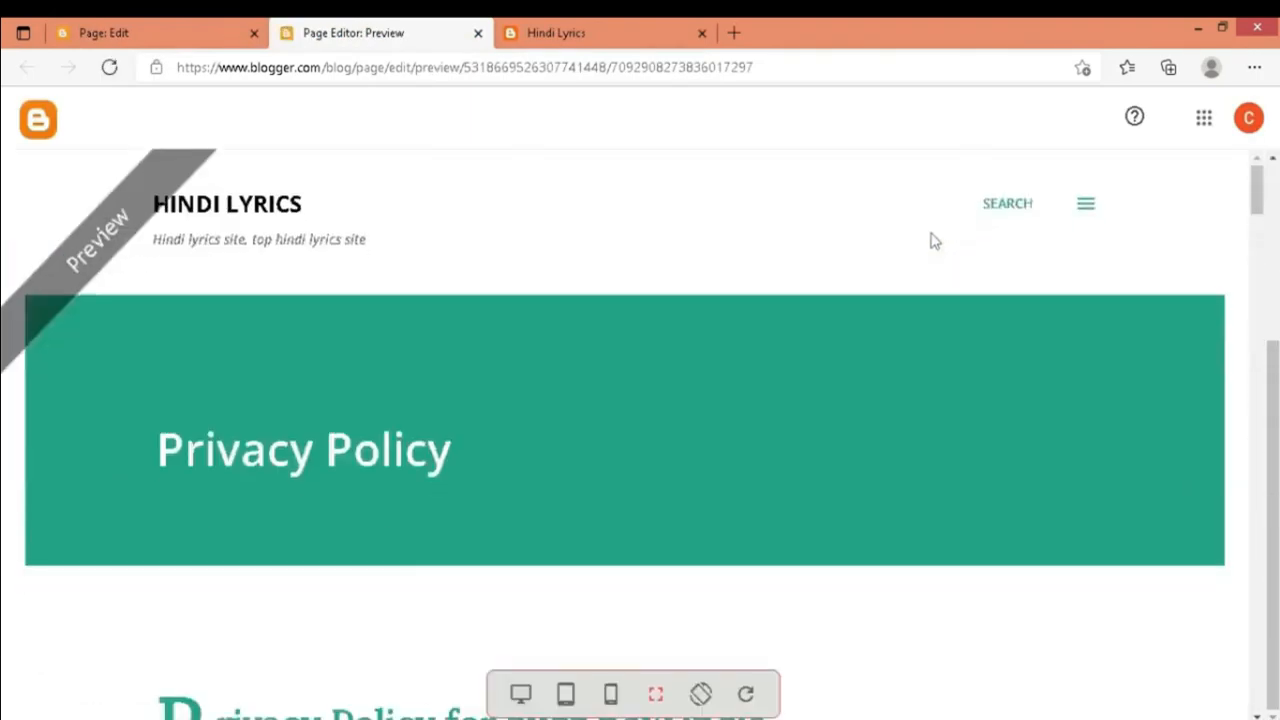
pyautogui.scroll(-14, 931, 236)
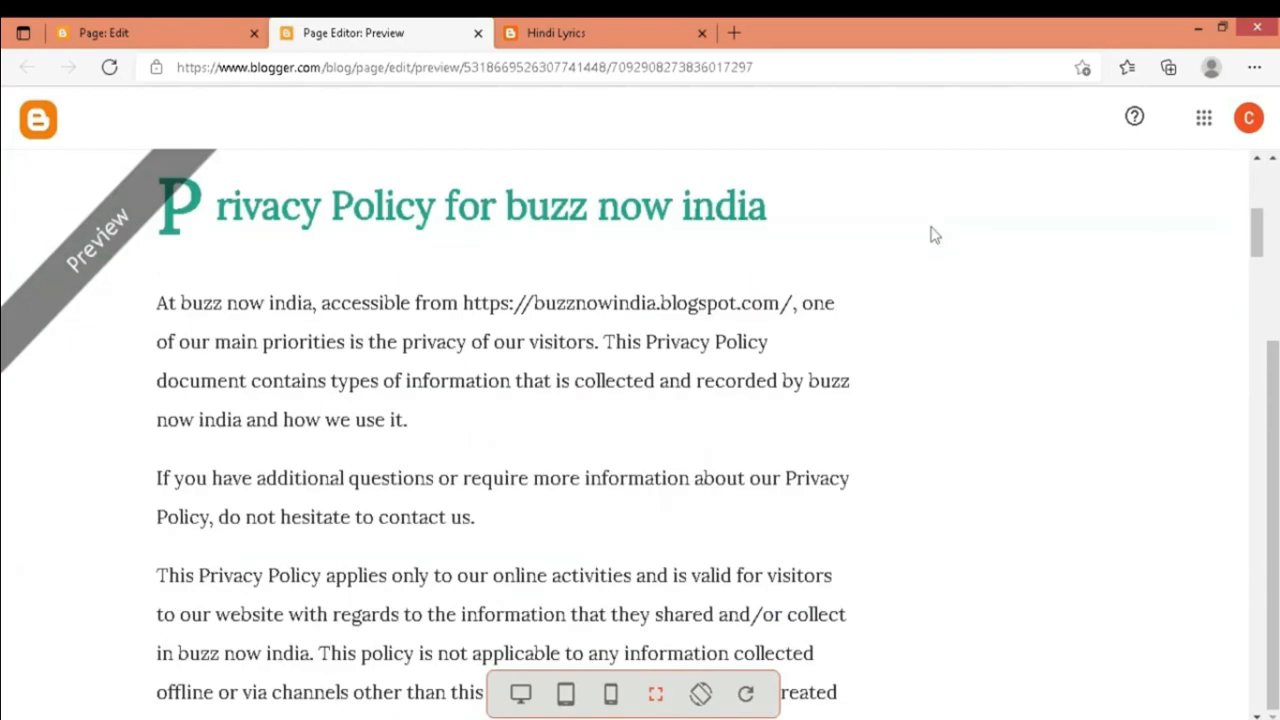
# - Finish reviewing the previewed policy text, return to the Privacy Policy page editor and save the page as a draft
pyautogui.scroll(-10, 930, 233)
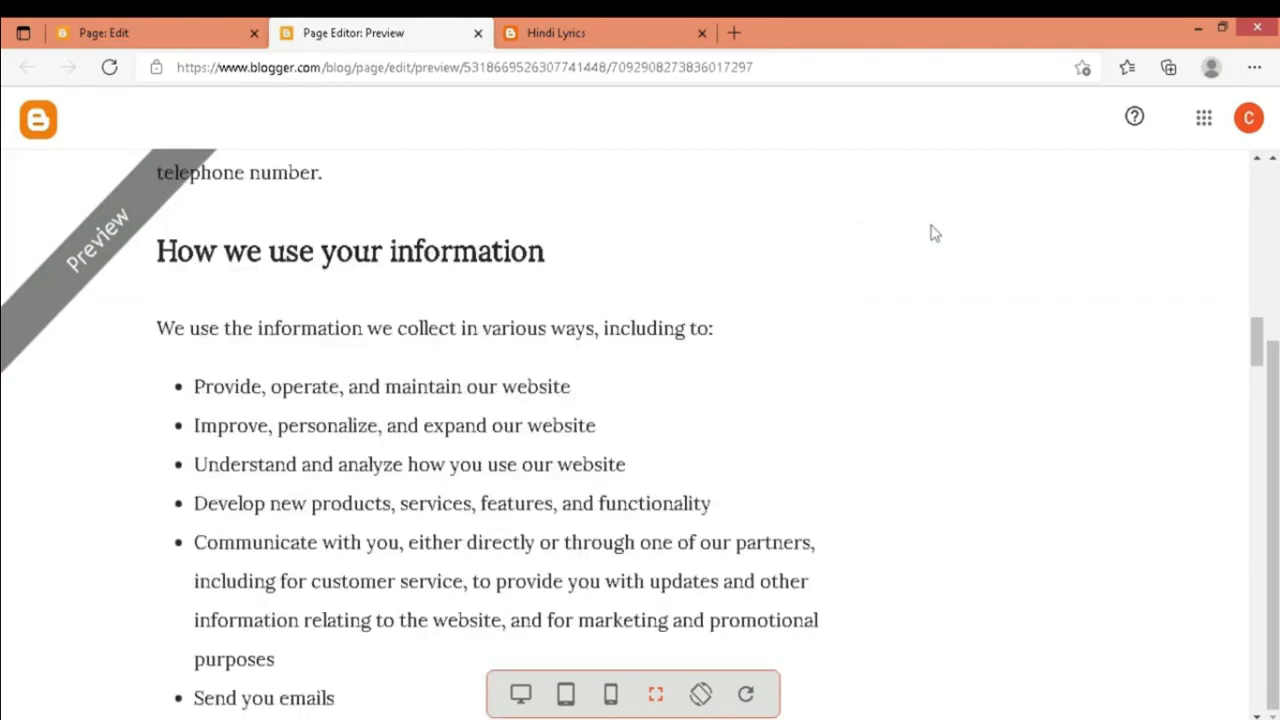
pyautogui.click(110, 33)
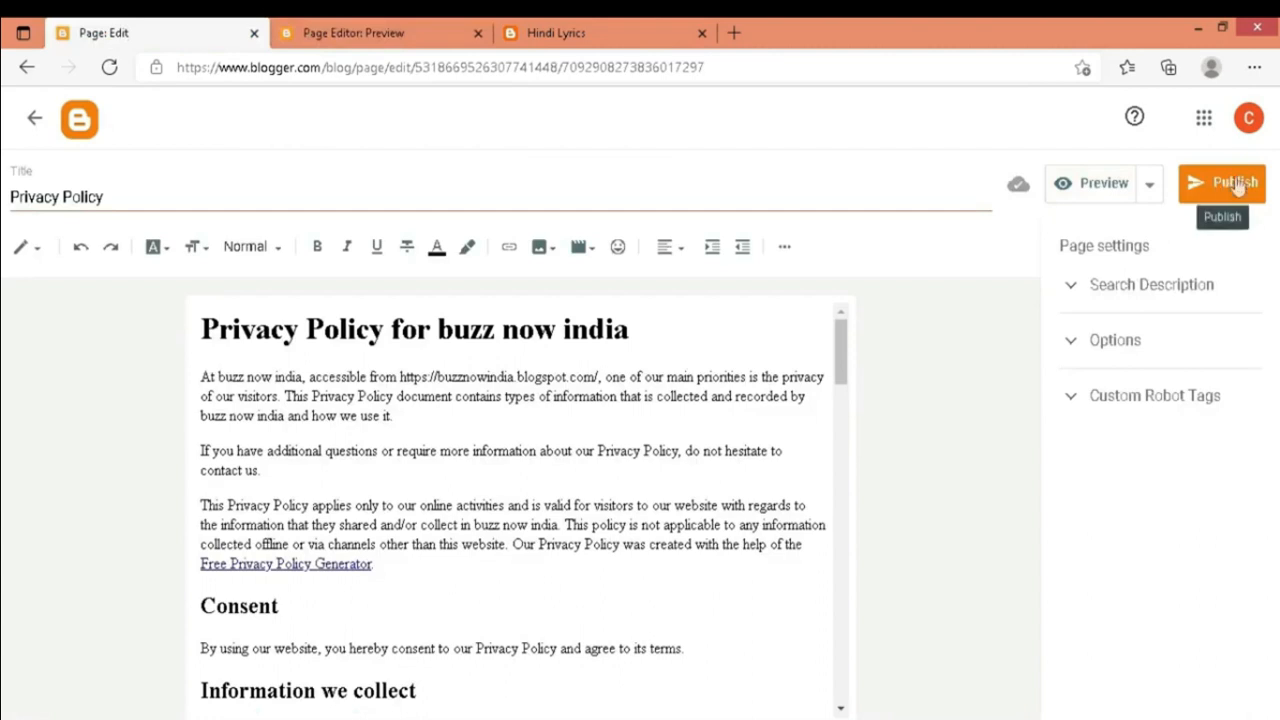
pyautogui.click(1151, 190)
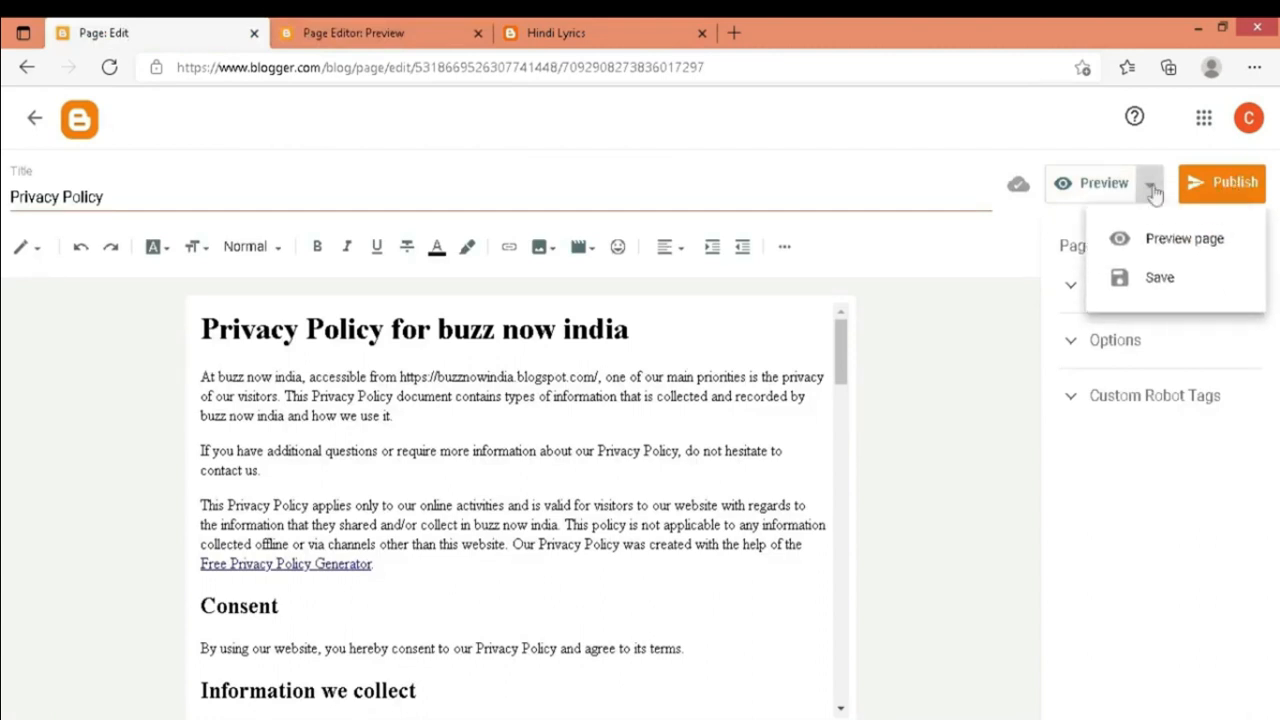
pyautogui.click(1162, 280)
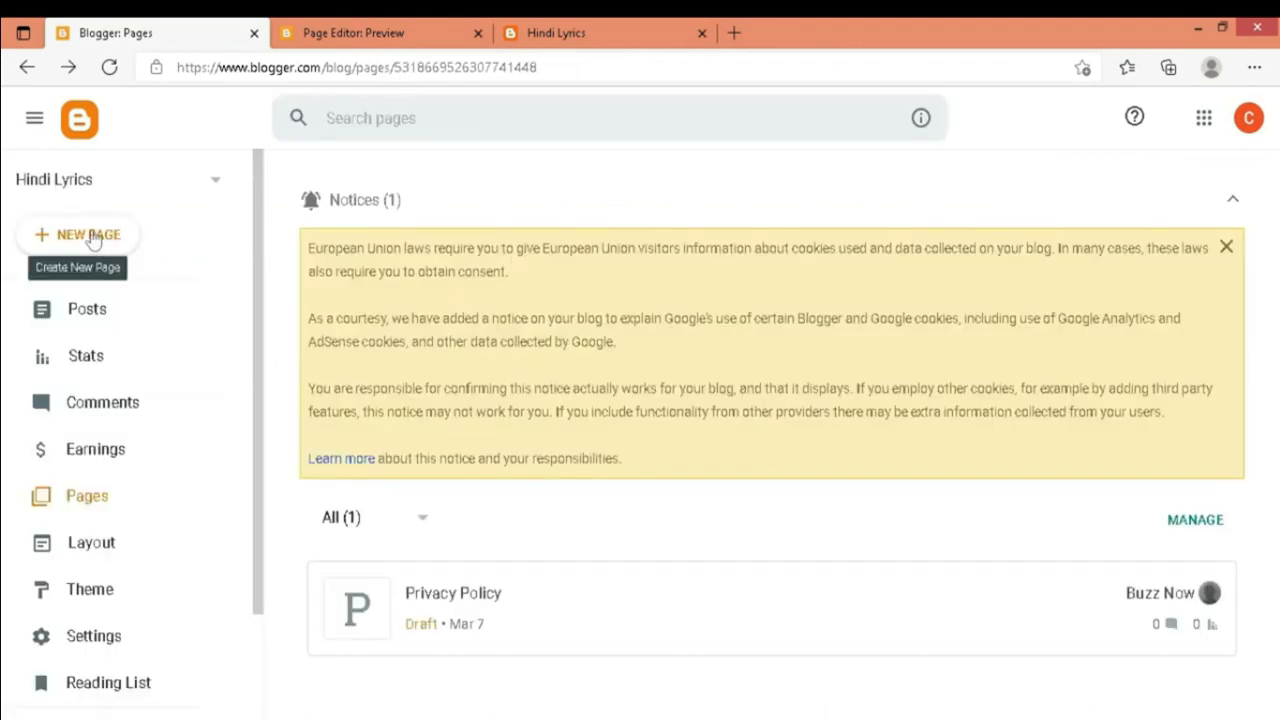
# - Create a new page titled Disclaimer with the body lines About Us and Contact Us, and return to the page list
pyautogui.click(93, 237)
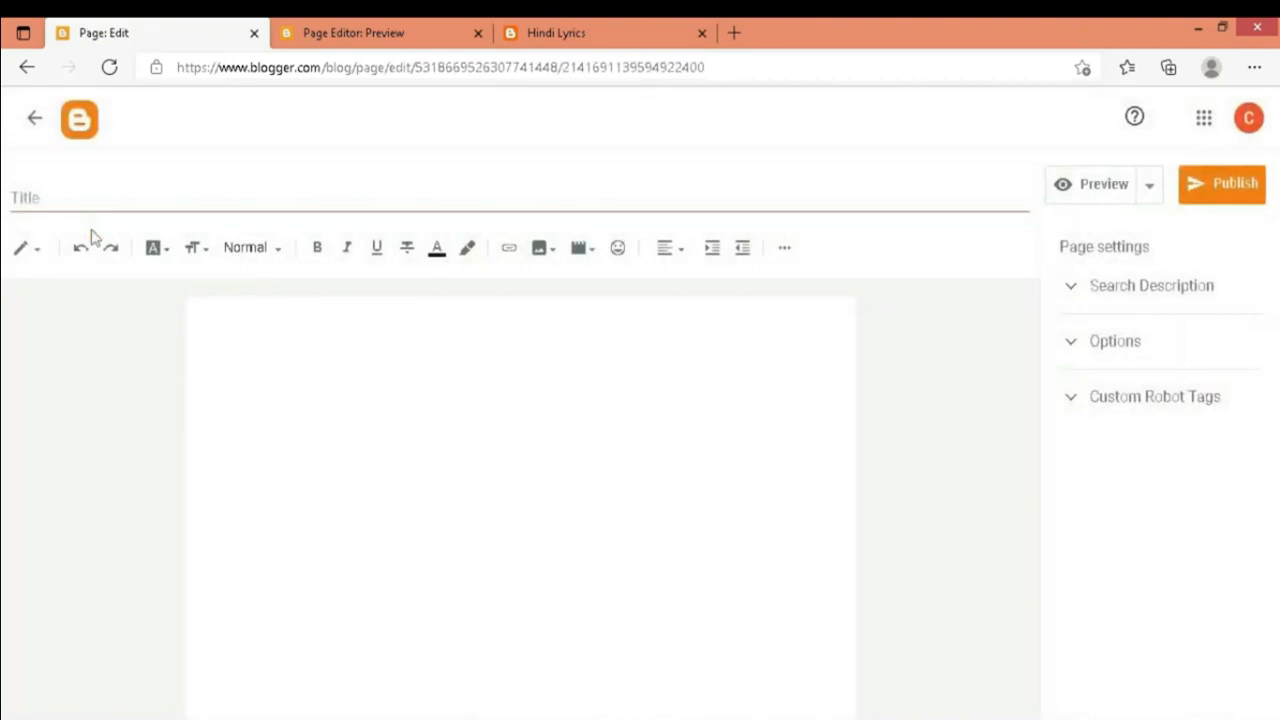
pyautogui.click(94, 197)
pyautogui.write('Disclaimer')
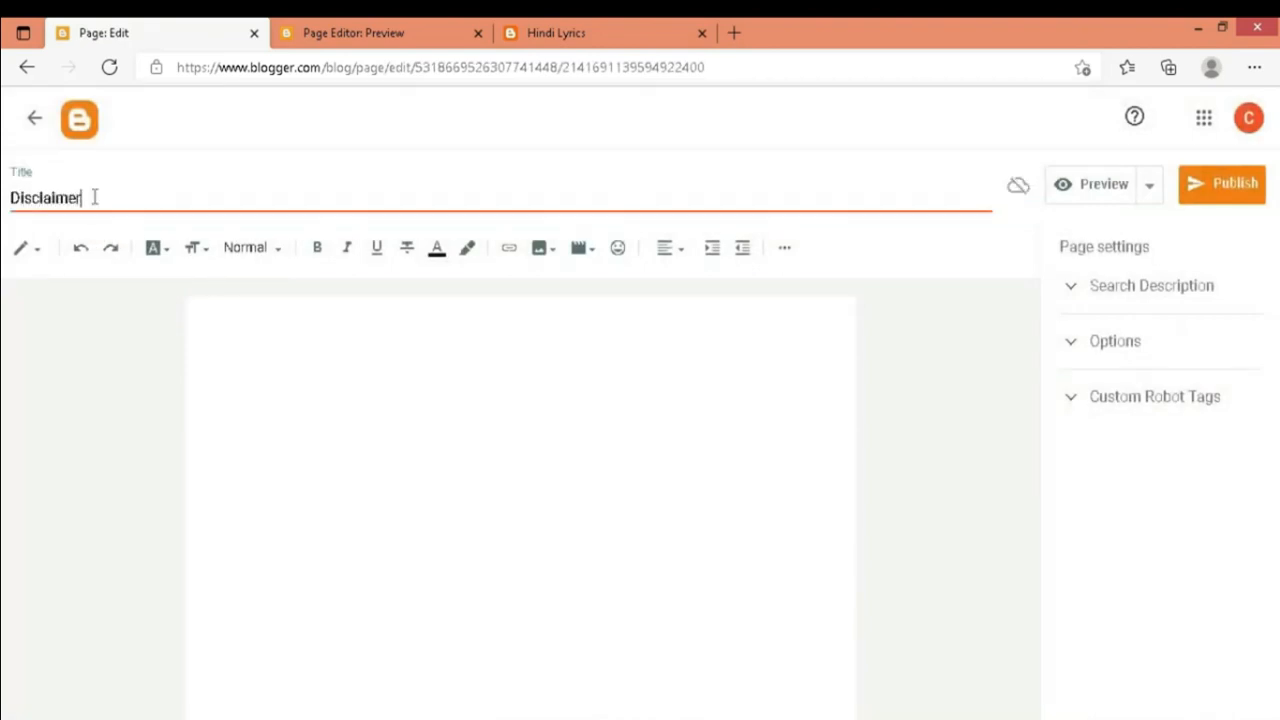
pyautogui.click(392, 338)
pyautogui.write('About Us')
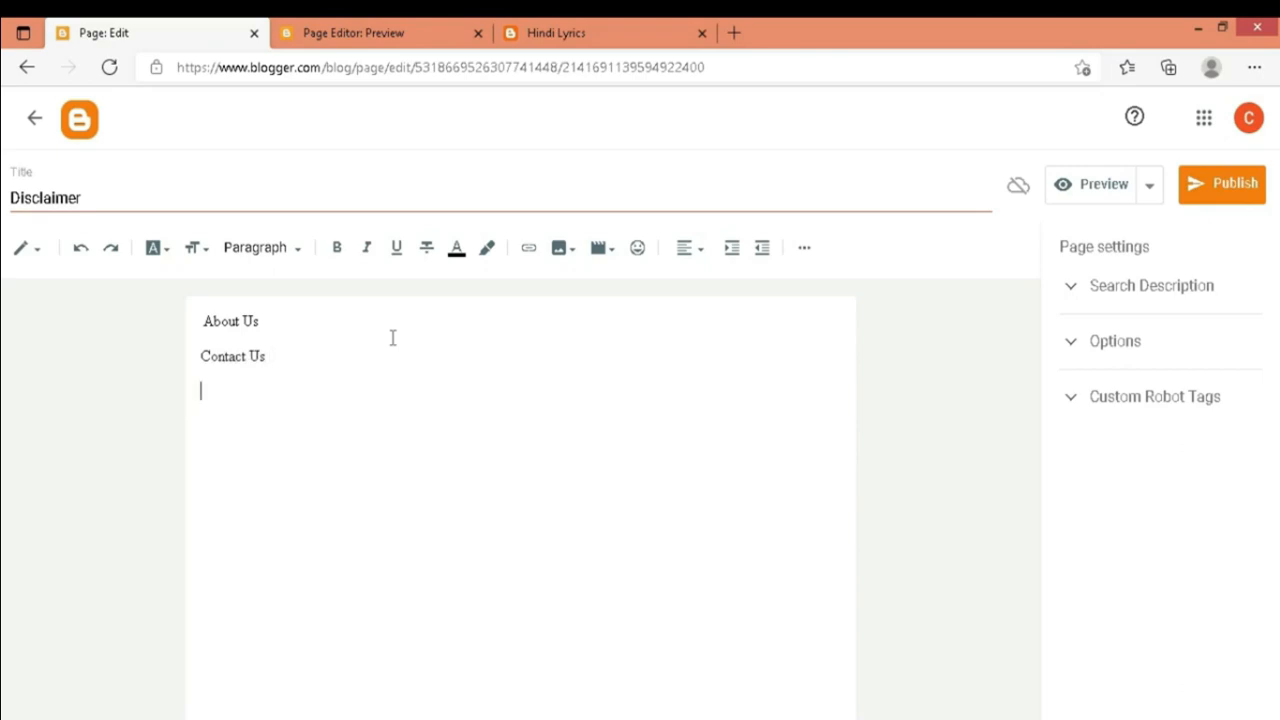
pyautogui.click(34, 118)
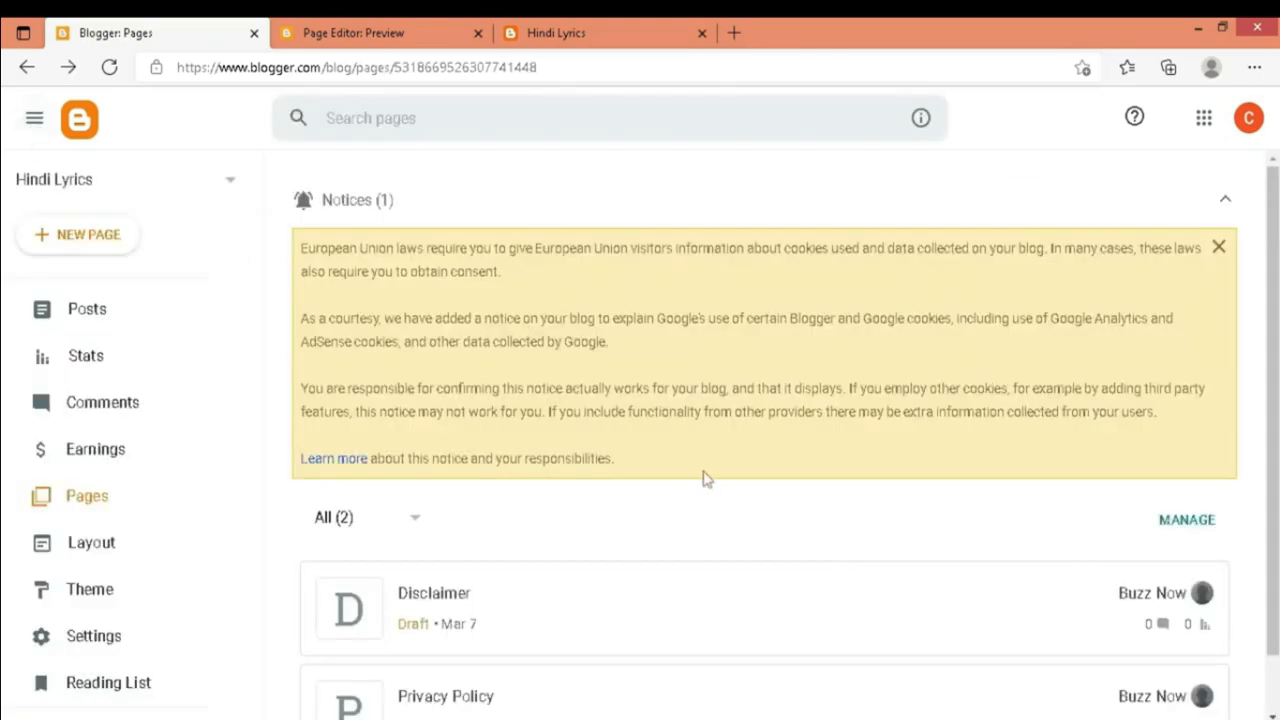
pyautogui.scroll(-1, 695, 462)
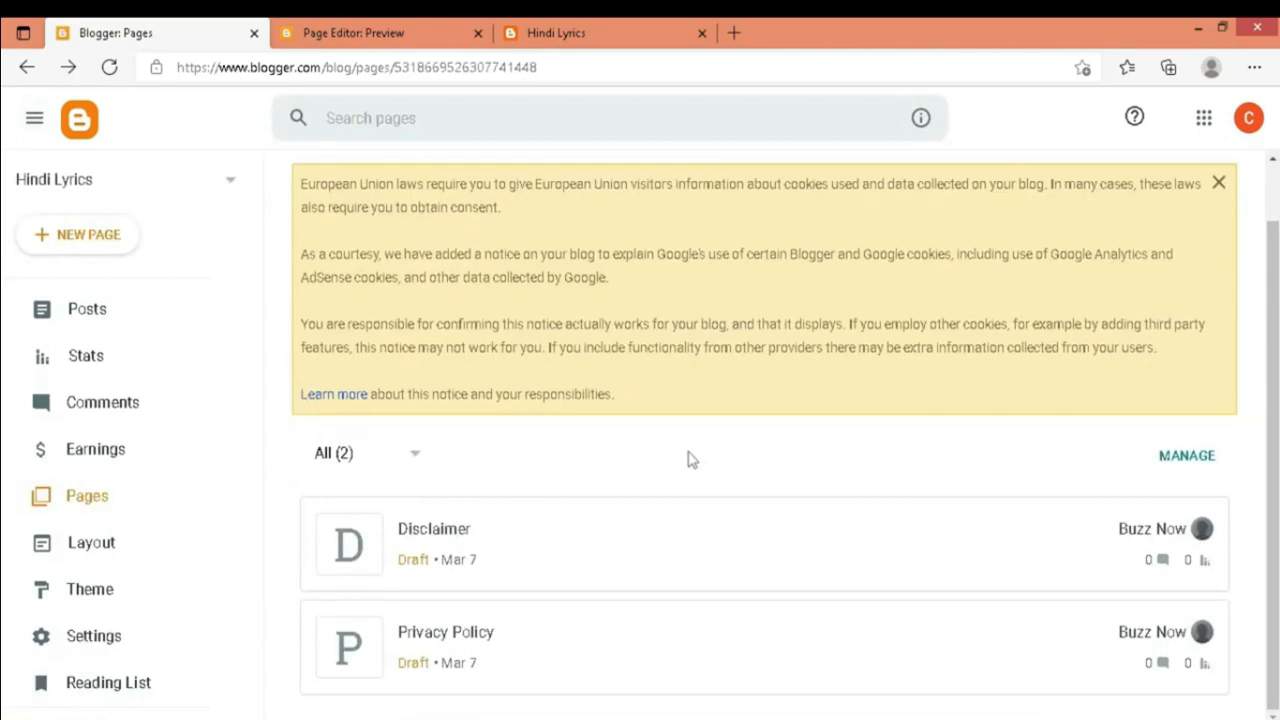
# - Start a new blog post and search the web for "hindi lyrics" in a new browser tab
pyautogui.click(88, 309)
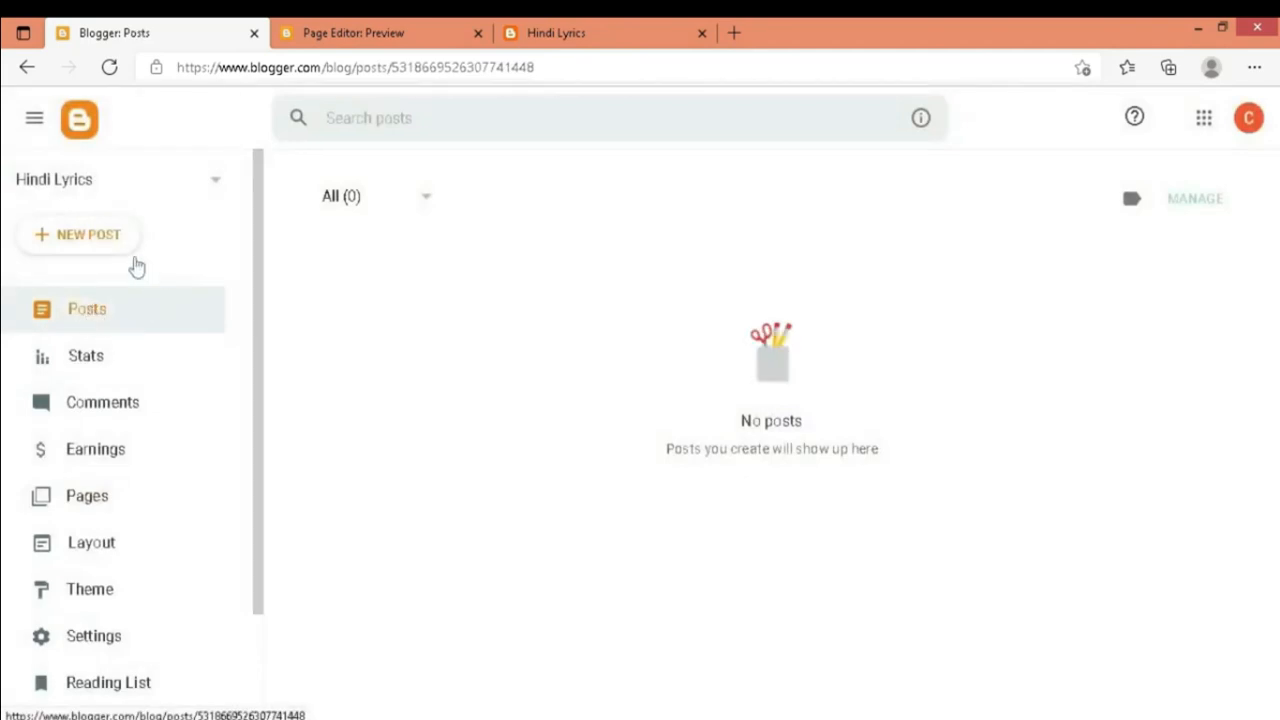
pyautogui.click(94, 238)
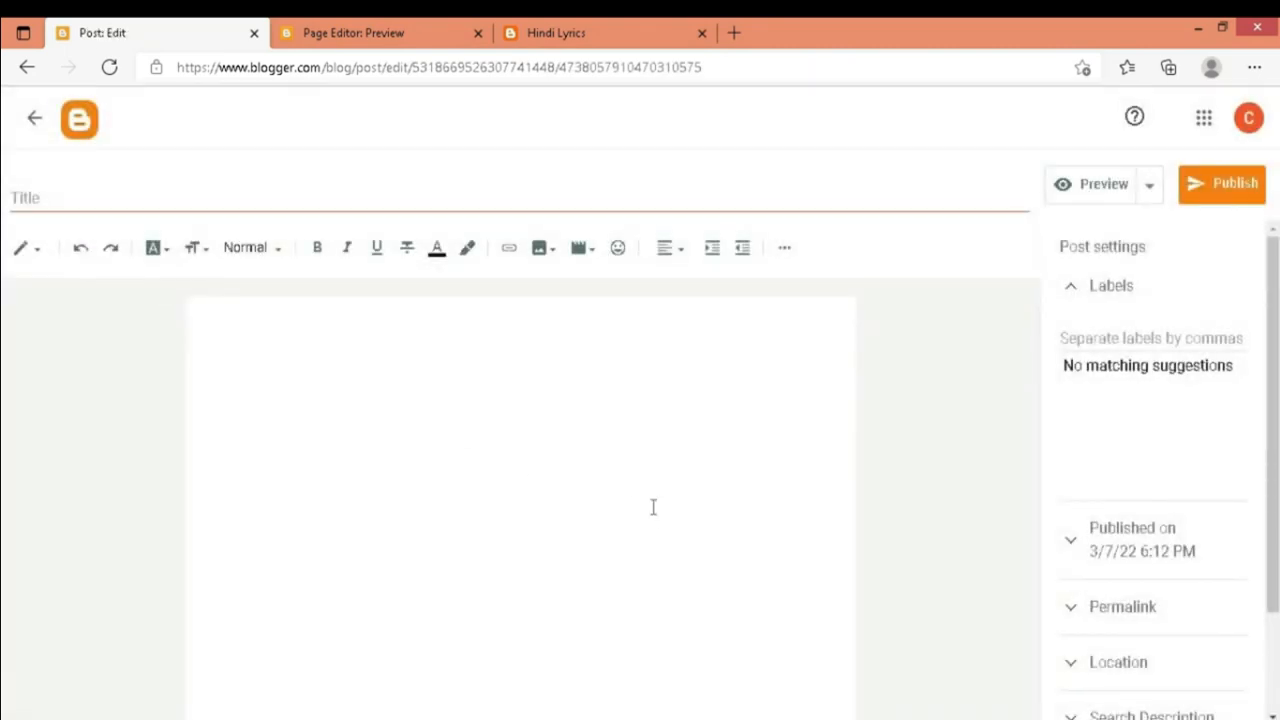
pyautogui.click(734, 33)
pyautogui.write('hin')
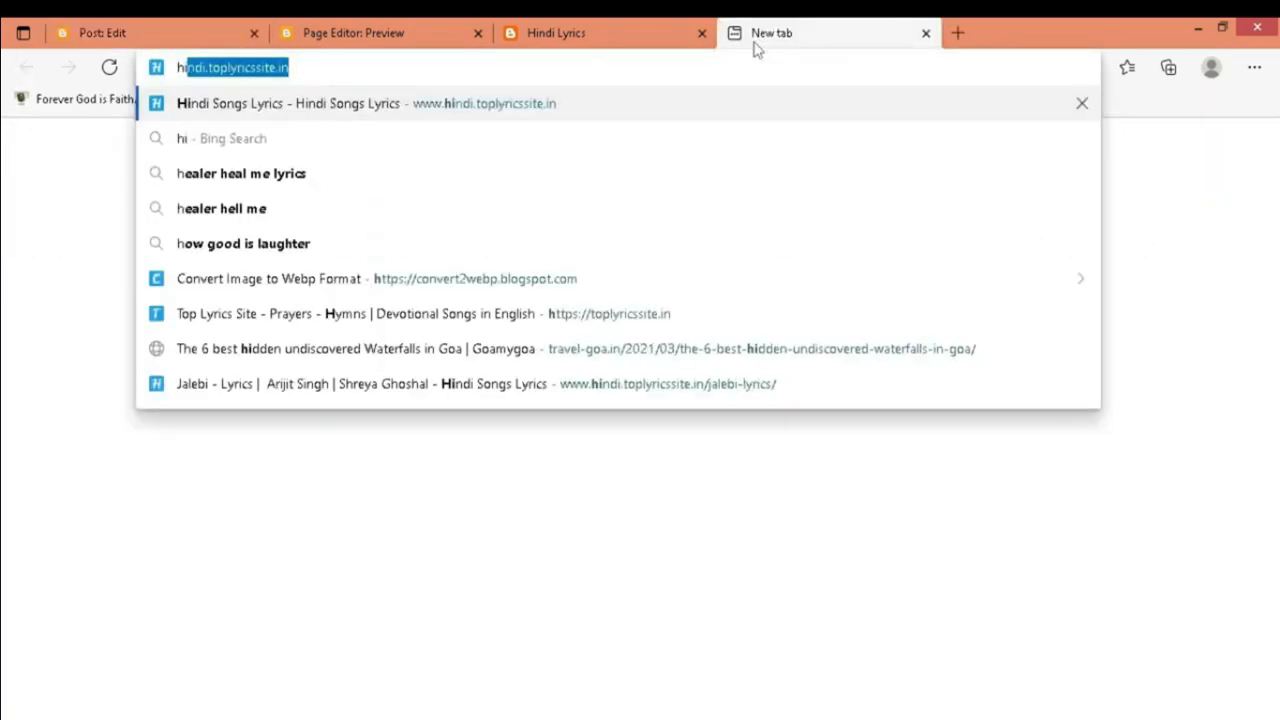
pyautogui.write('di ')
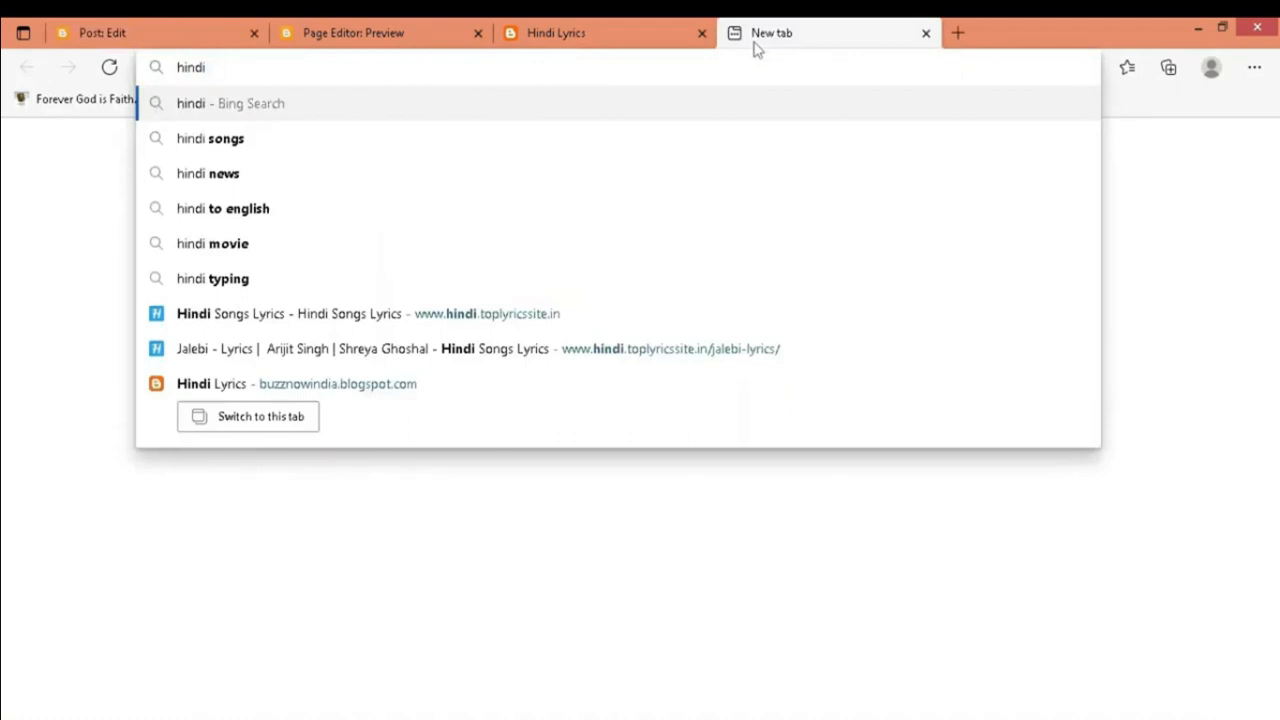
pyautogui.write('lyr')
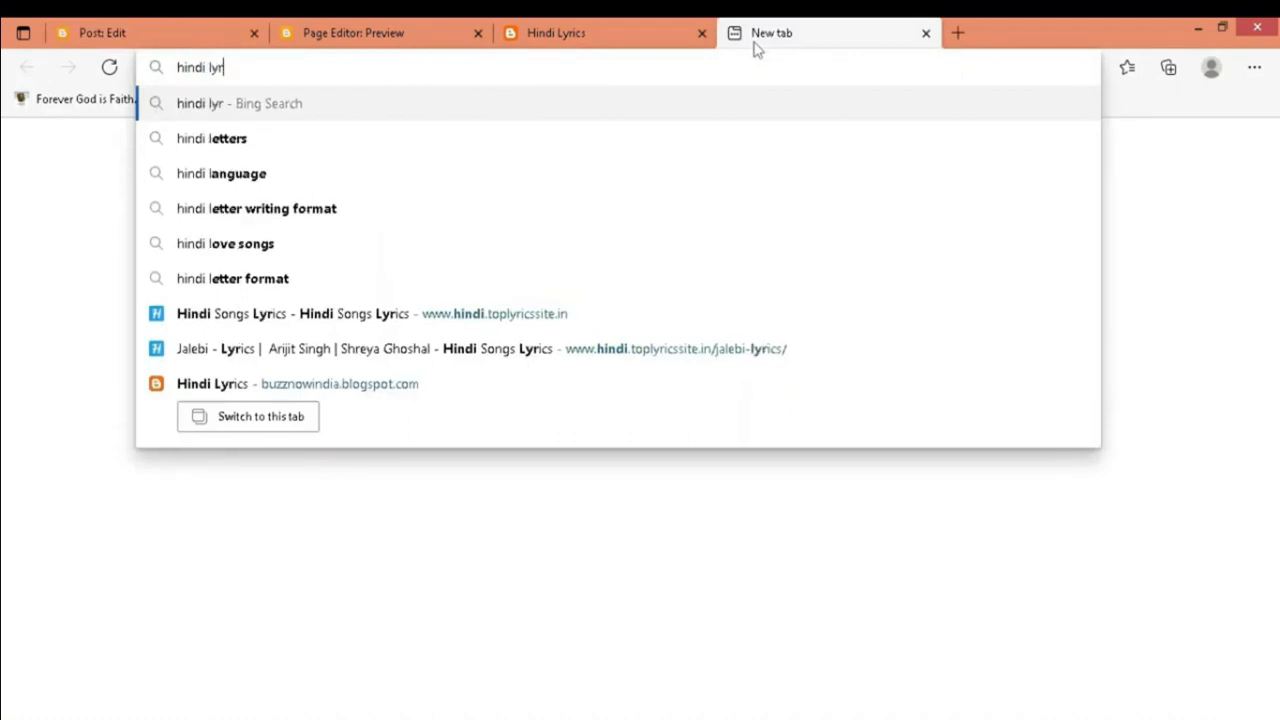
pyautogui.write('ics')
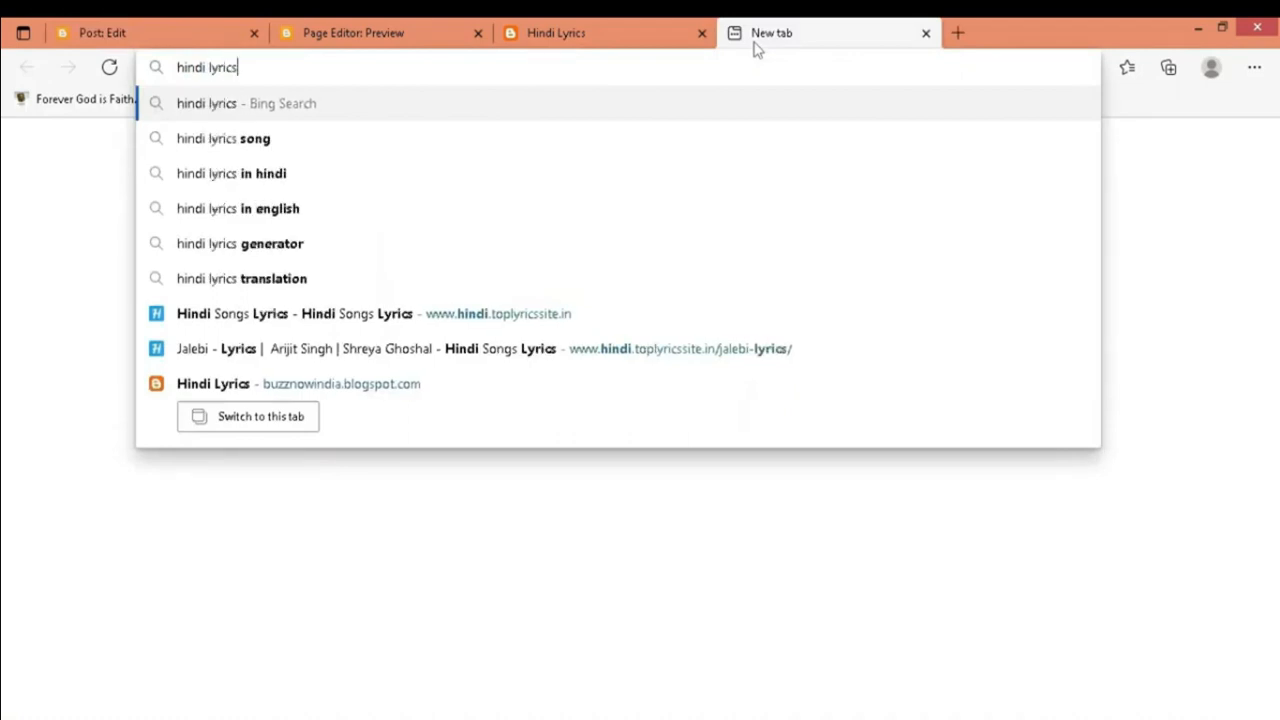
pyautogui.press('Return')
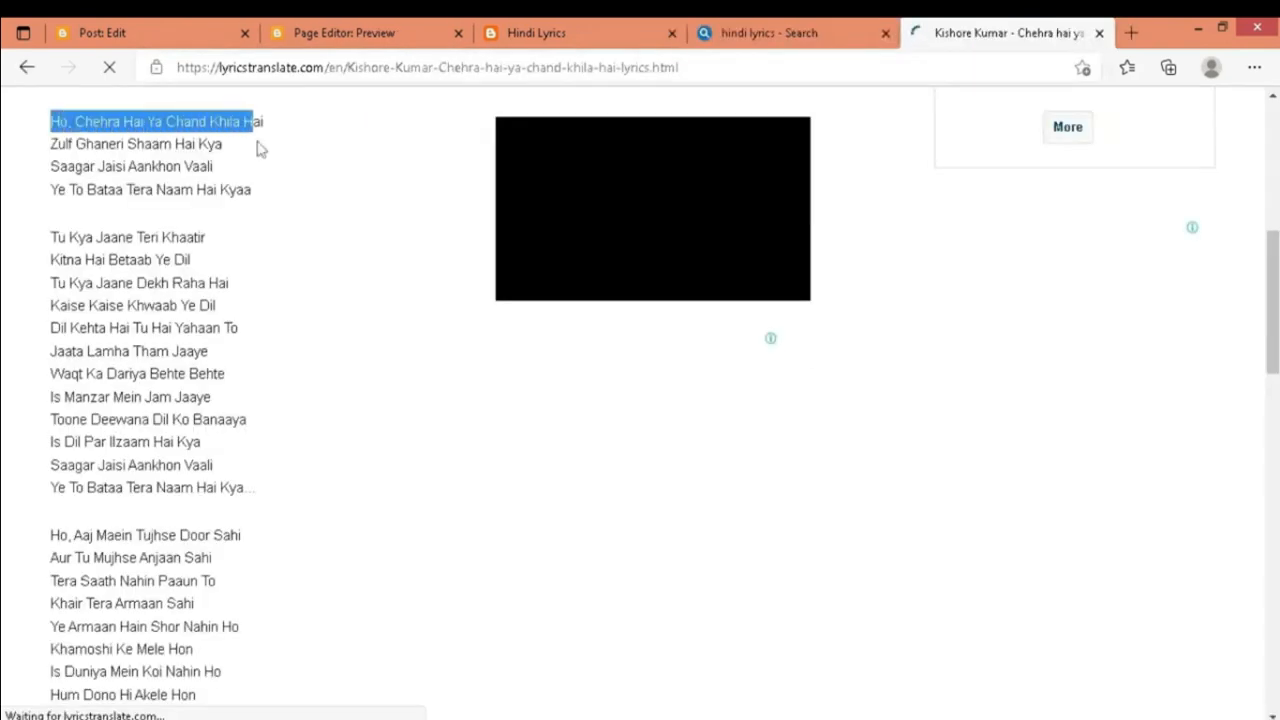
# - Copy the song lyrics from "Ho, Chehra Hai Ya Chand Khila Hai" to "Ye Armaan Hain Shor Nahin Ho" into the new post's body
pyautogui.moveTo(257, 143); pyautogui.dragTo(288, 630)
pyautogui.rightClick(187, 503)
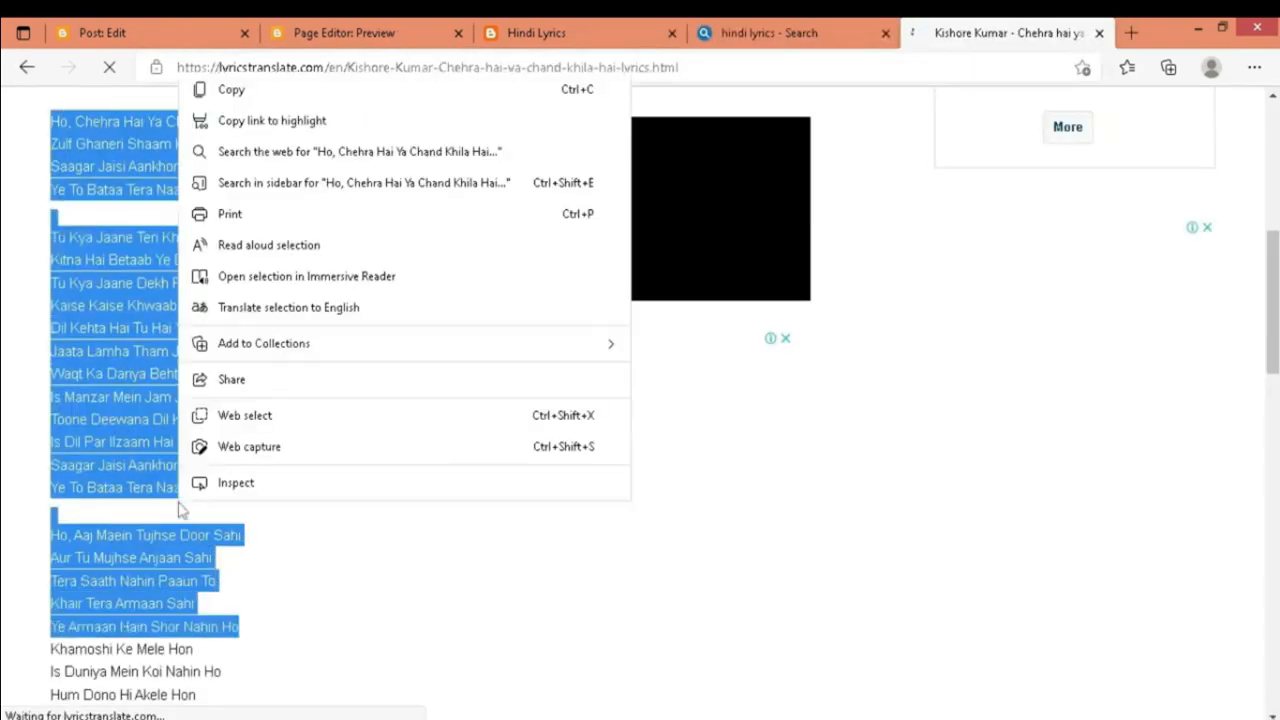
pyautogui.click(235, 91)
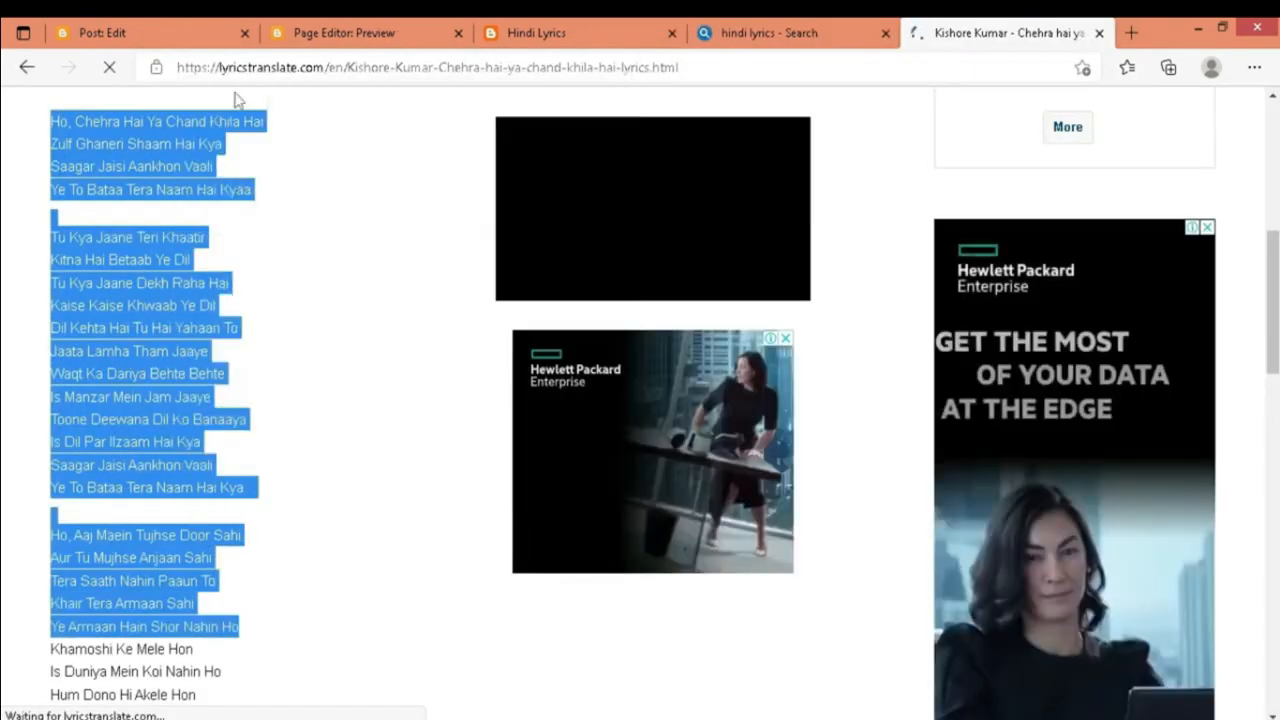
pyautogui.click(155, 28)
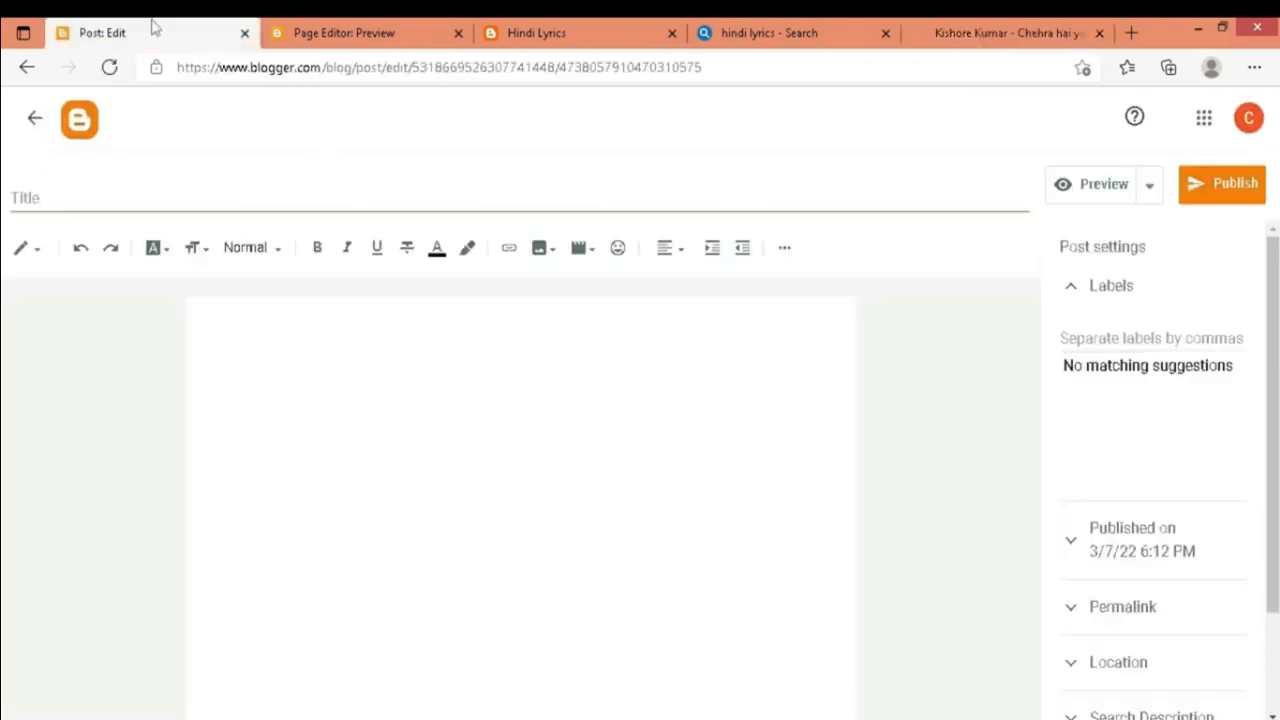
pyautogui.click(256, 372)
pyautogui.rightClick(262, 374)
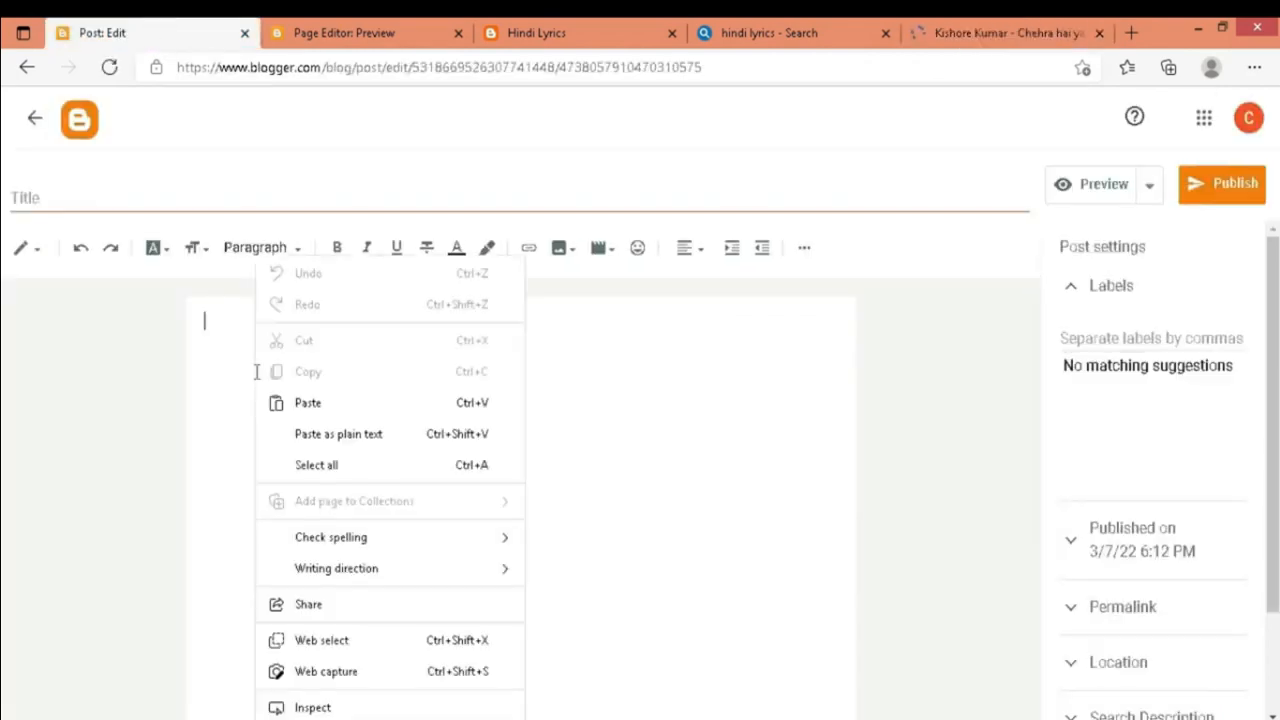
pyautogui.click(314, 411)
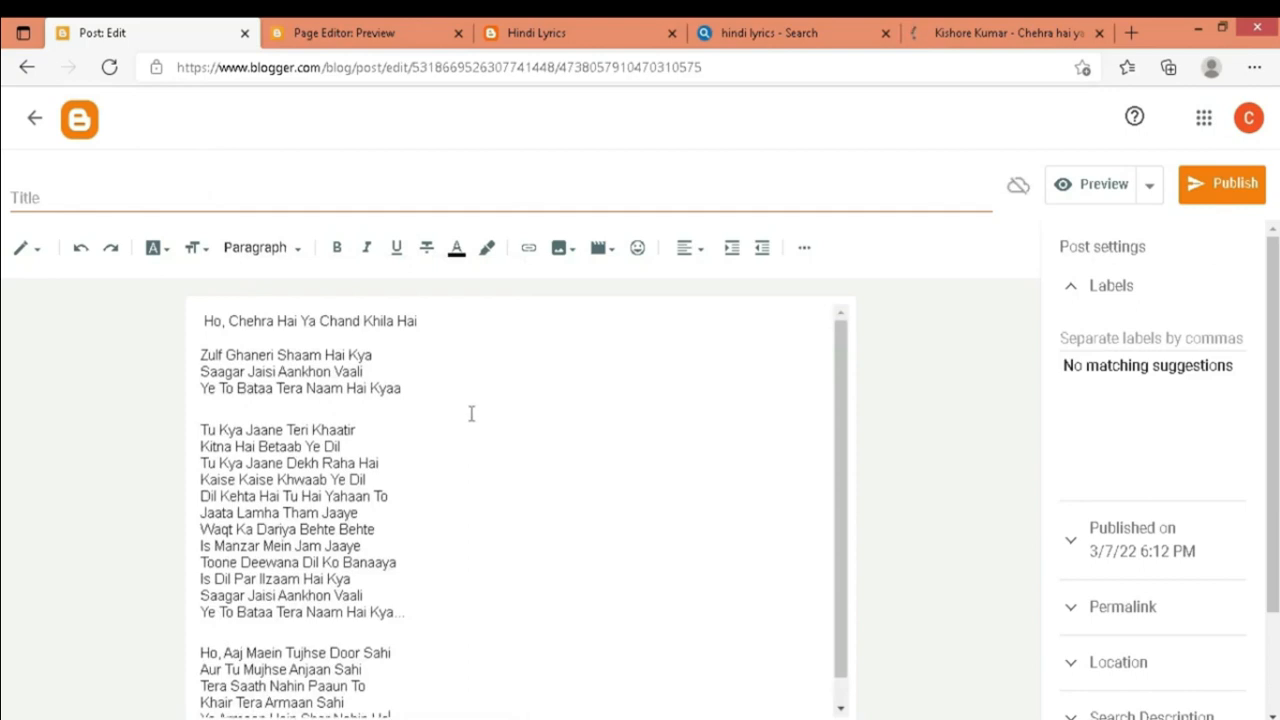
# - Copy the song title "Chehra hai ya chand khila hai" from the lyrics page into the post's Title field
pyautogui.click(1005, 32)
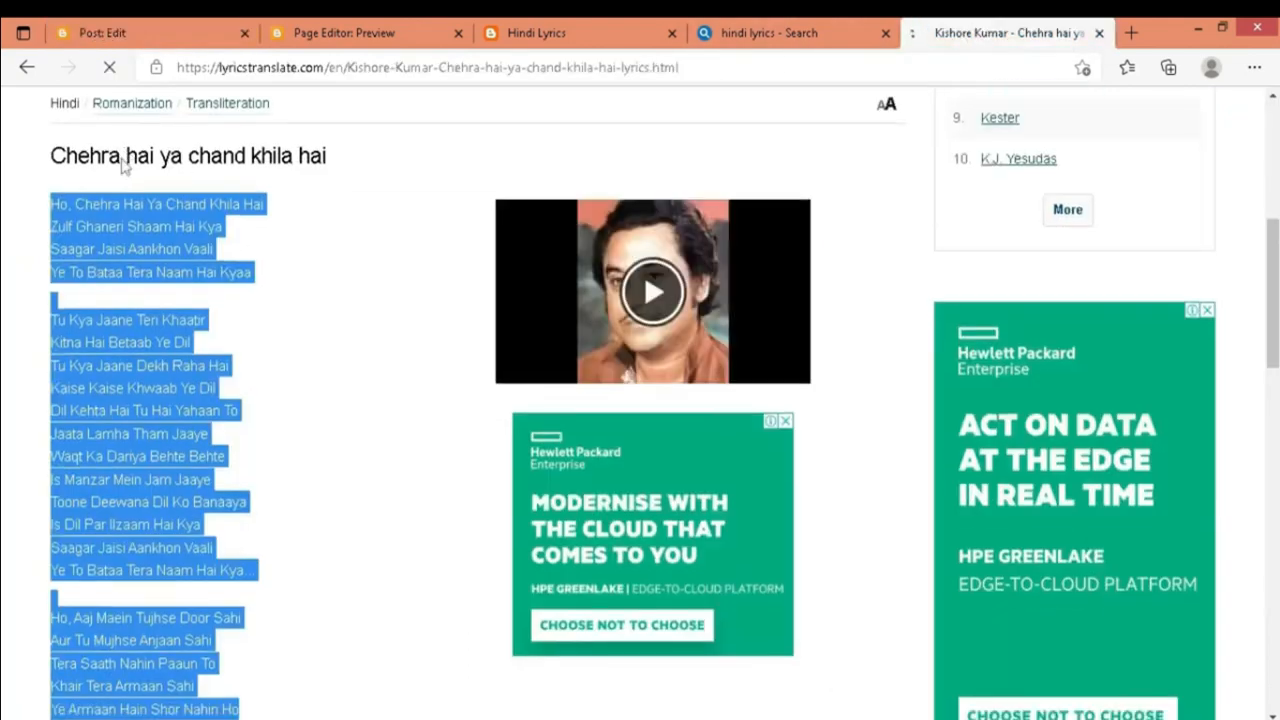
pyautogui.moveTo(48, 157); pyautogui.dragTo(328, 158)
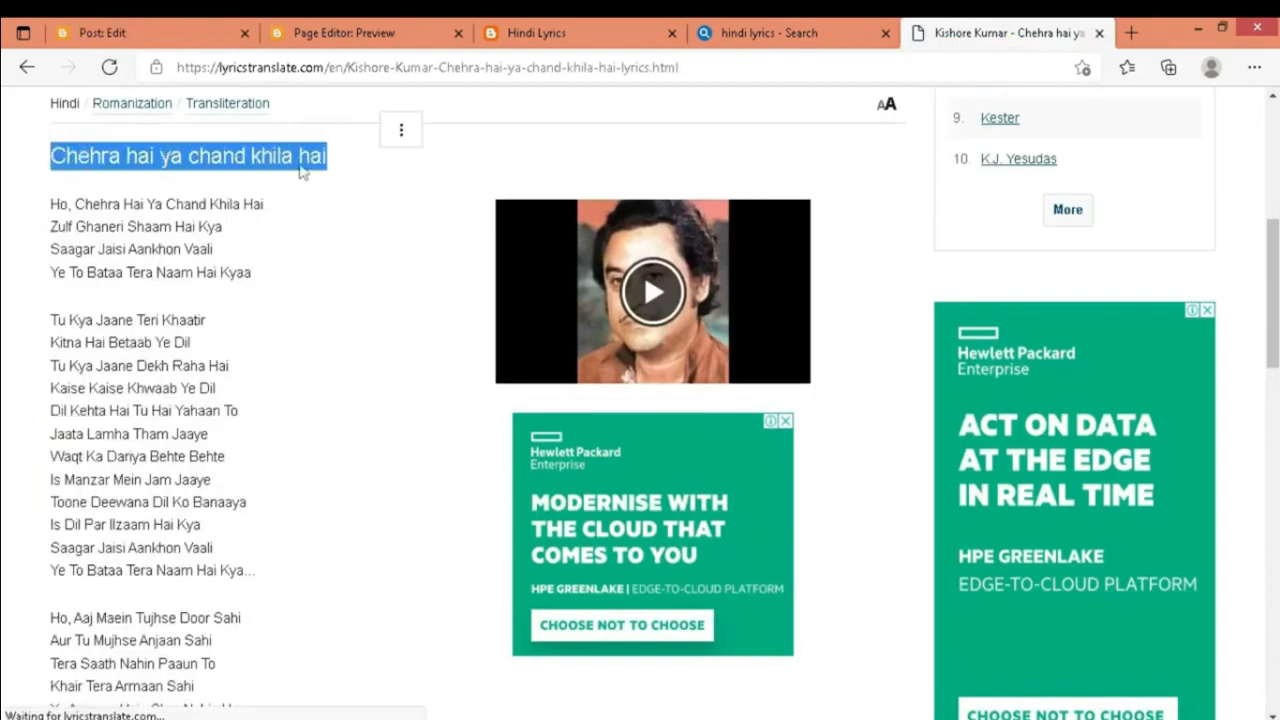
pyautogui.rightClick(294, 162)
pyautogui.click(322, 178)
pyautogui.hotkey('ctrl', '1')
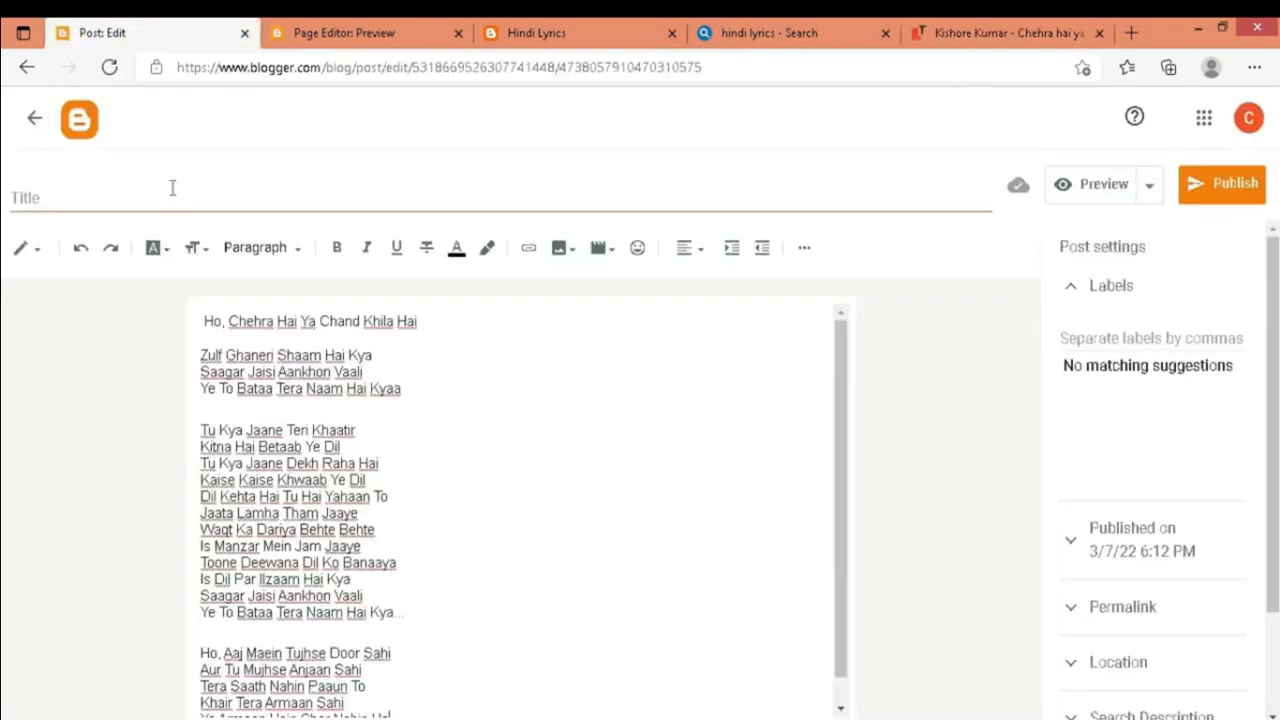
pyautogui.rightClick(168, 190)
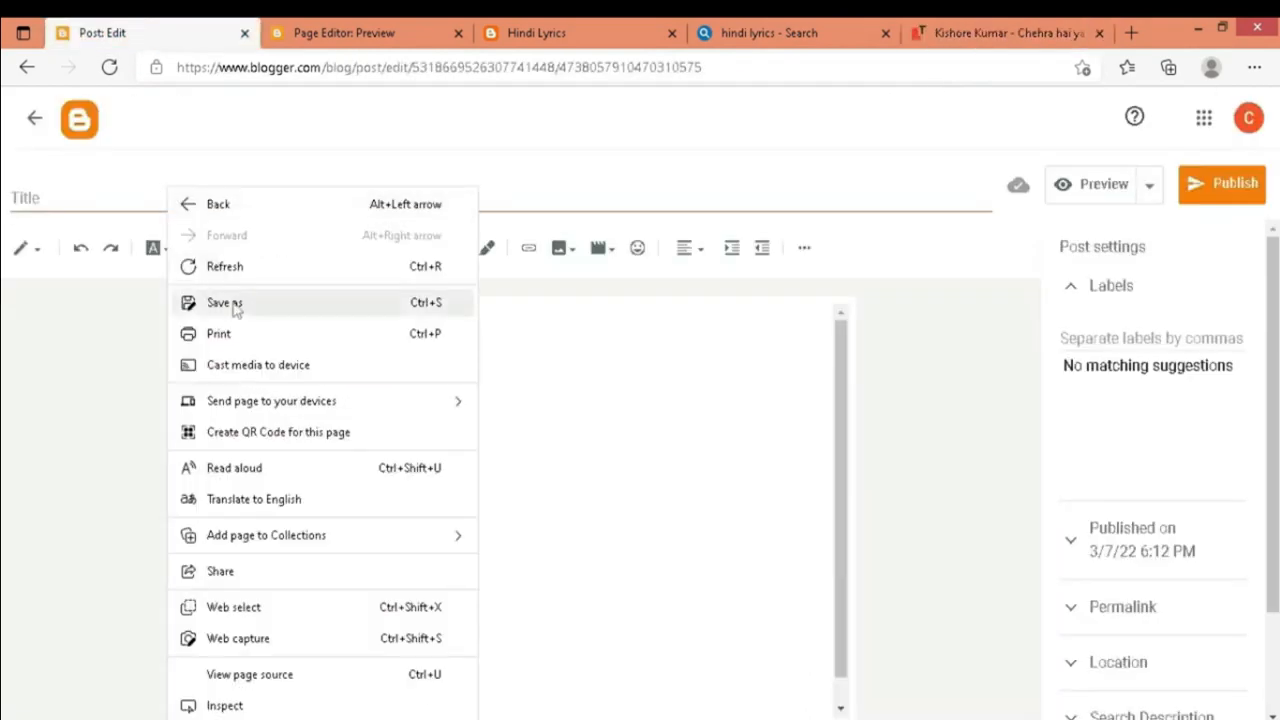
pyautogui.click(94, 207)
pyautogui.click(90, 201)
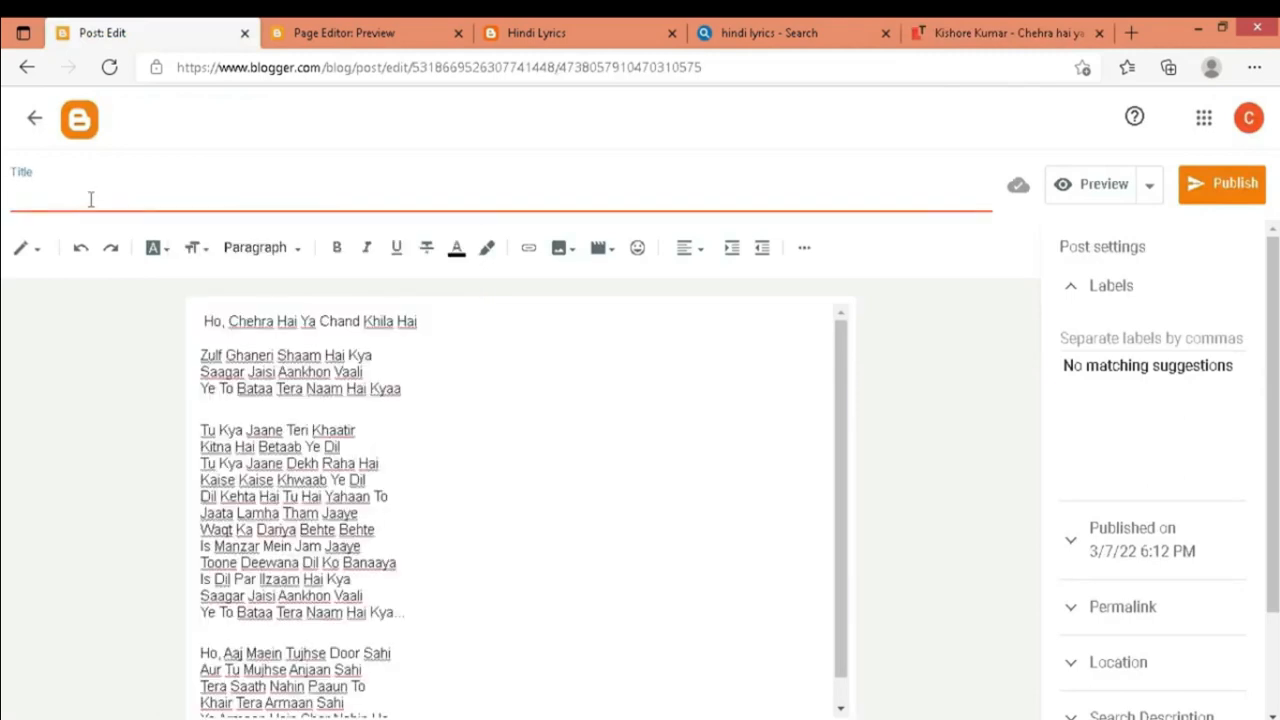
pyautogui.rightClick(91, 199)
pyautogui.click(138, 346)
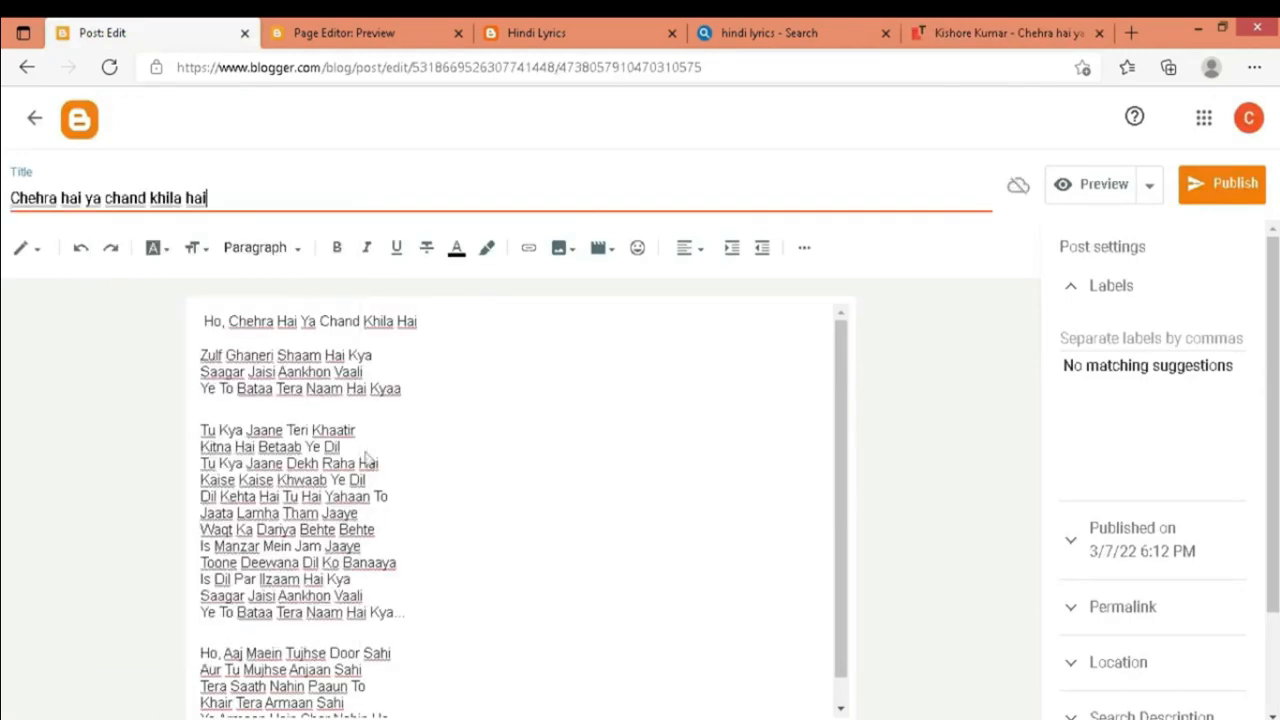
# - Insert the song title "Chehra hai ya chand khila hai" above the lyrics as a center-aligned Heading
pyautogui.press('Tab')
pyautogui.hotkey('ctrl', 'v')
pyautogui.click(297, 257)
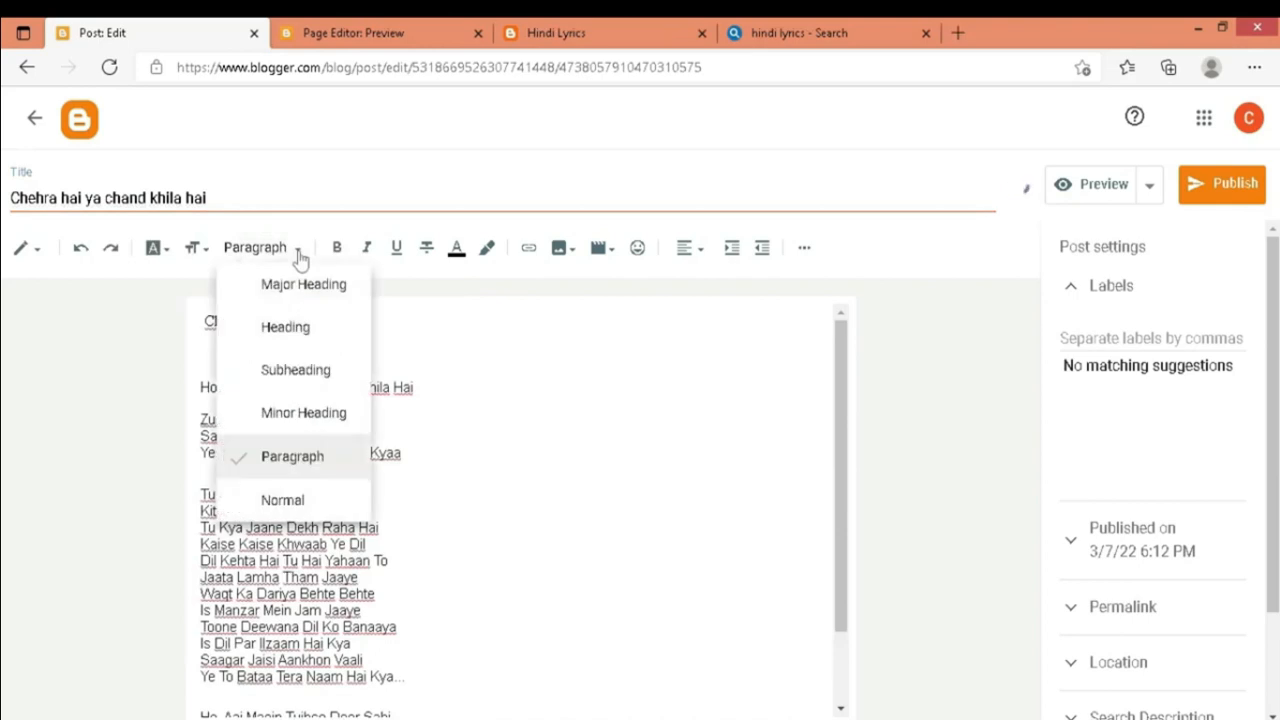
pyautogui.click(288, 330)
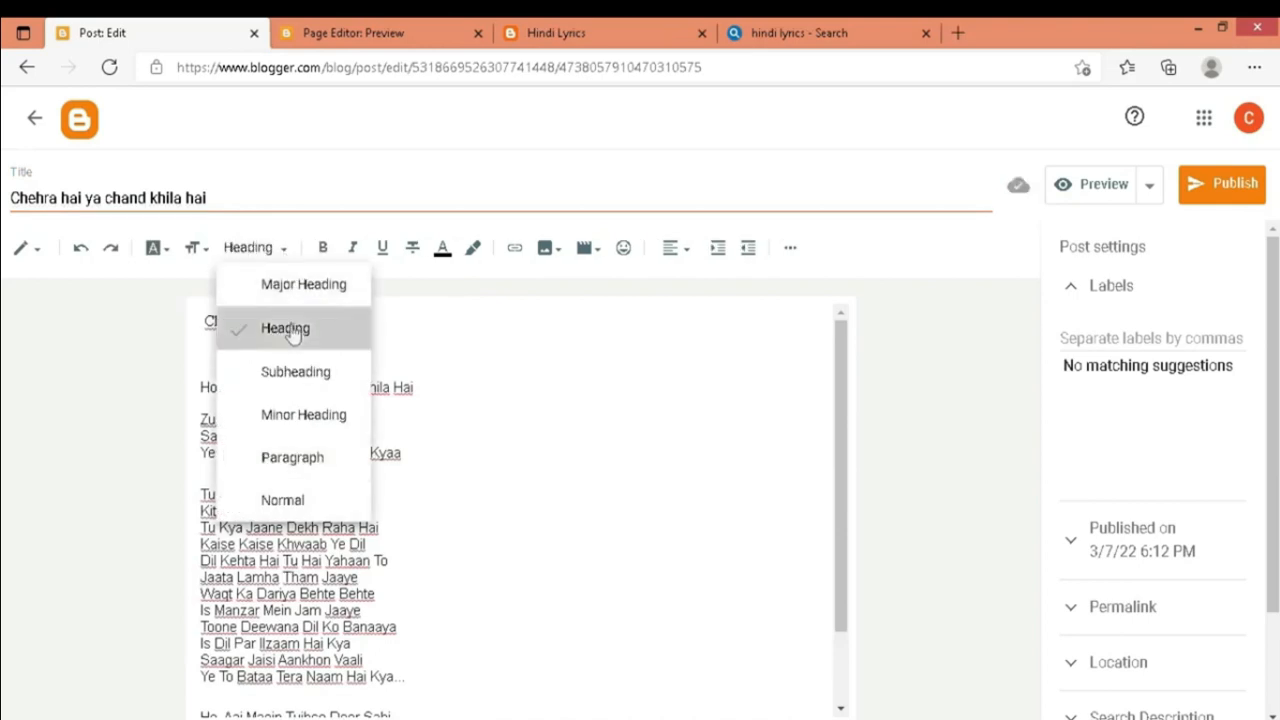
pyautogui.click(291, 332)
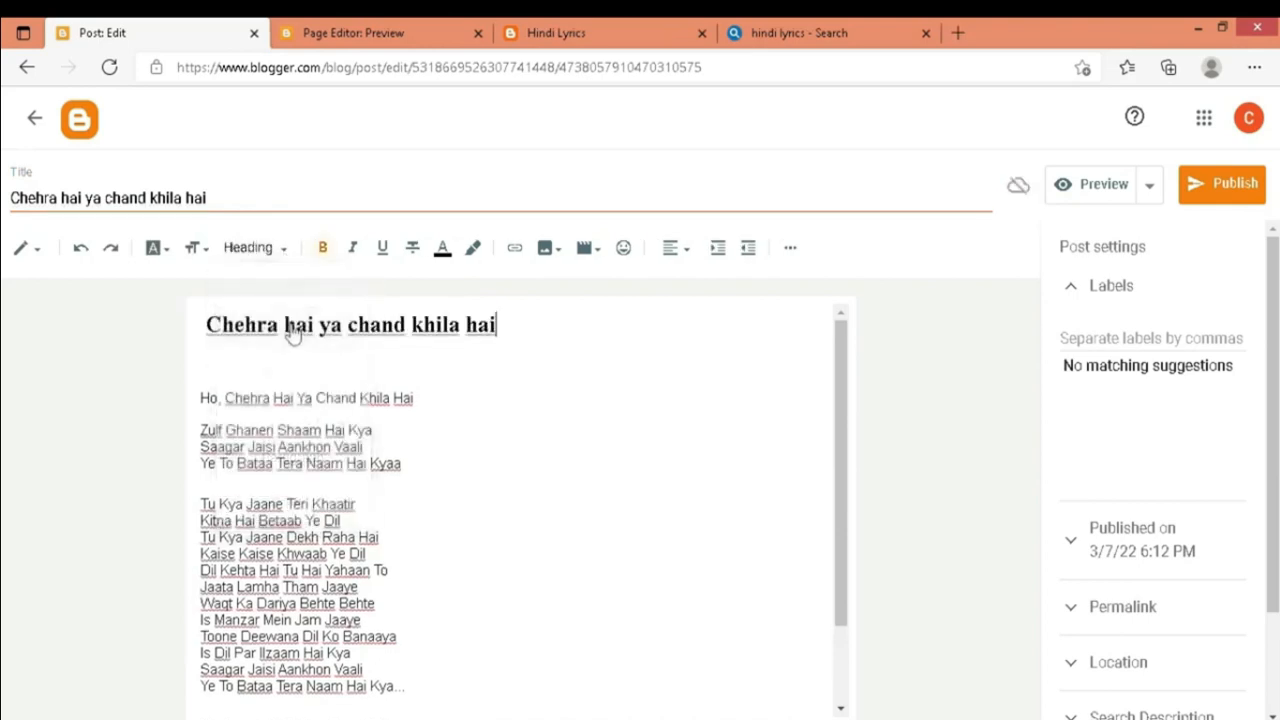
pyautogui.click(669, 251)
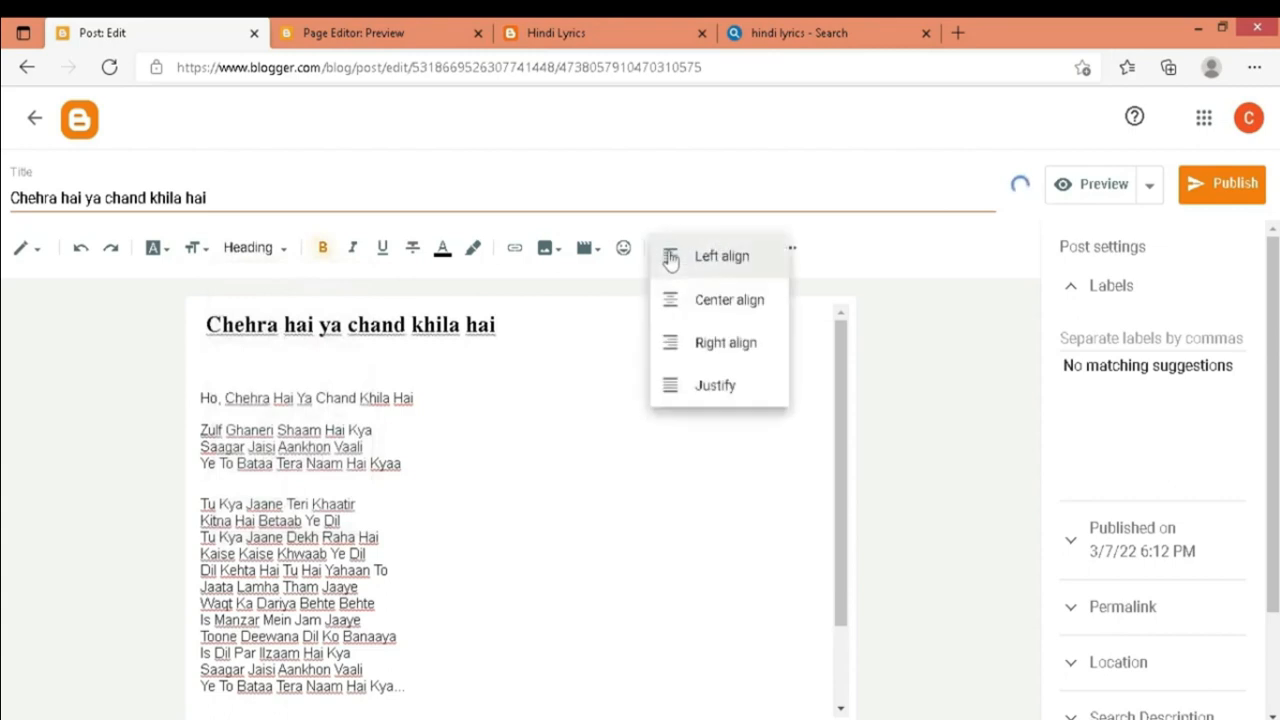
pyautogui.click(717, 303)
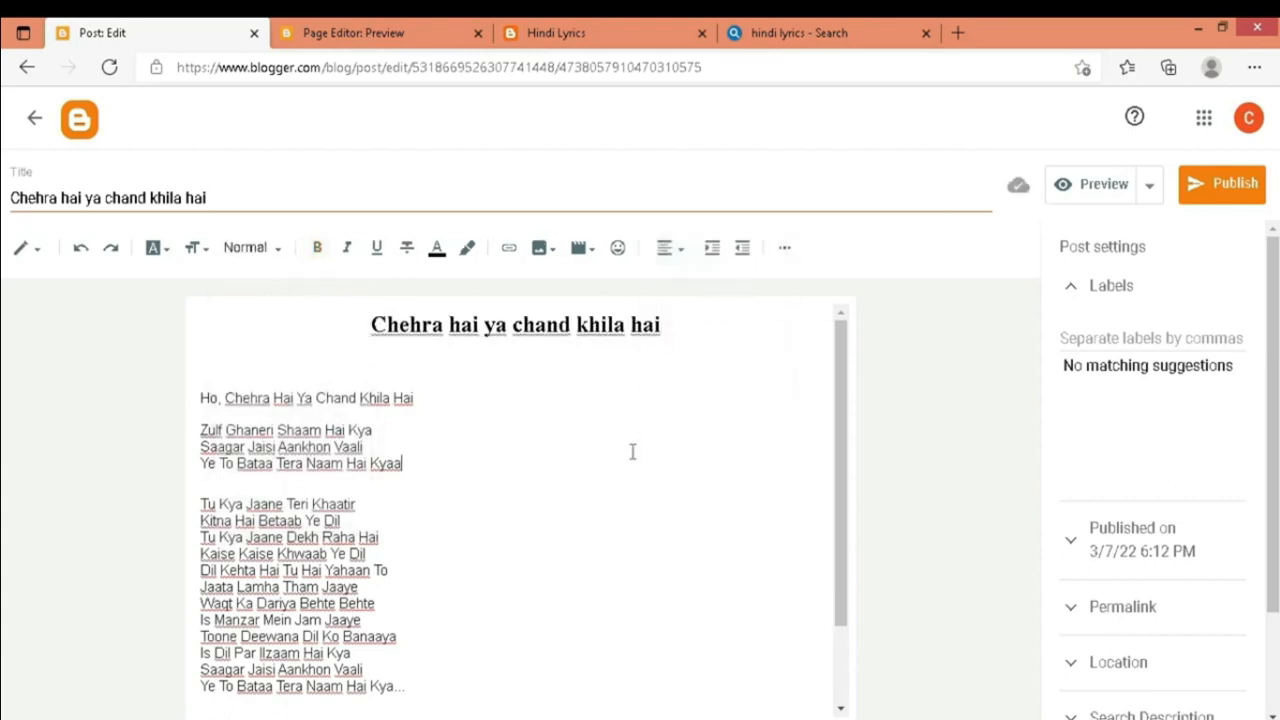
# - Look through the post settings, including the labels, and open the permalink options
pyautogui.click(1124, 343)
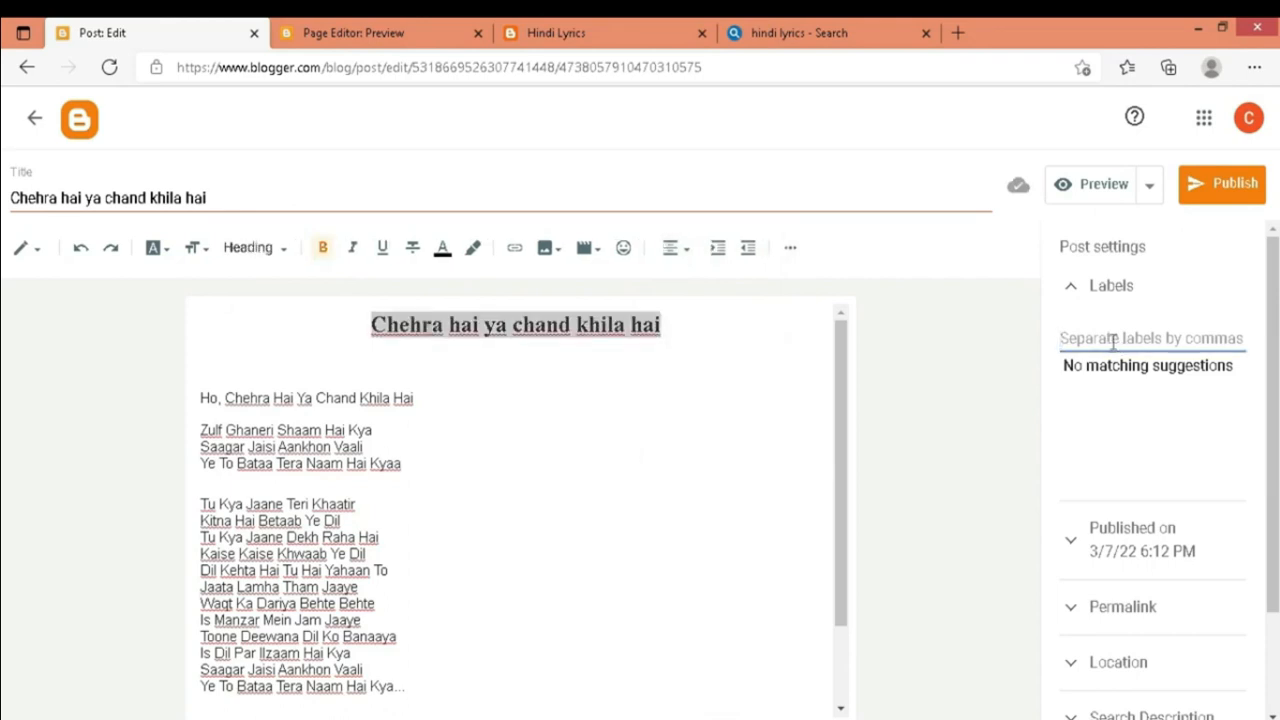
pyautogui.scroll(-1, 1114, 340)
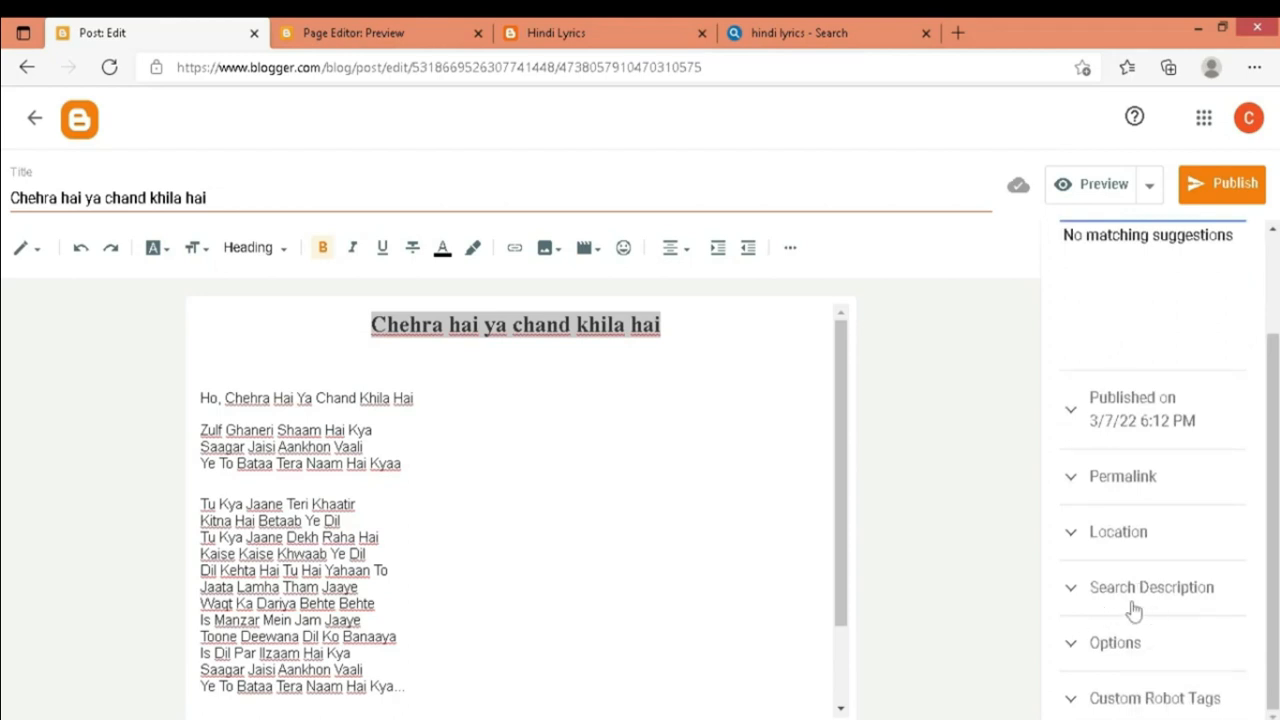
pyautogui.scroll(1, 1134, 488)
pyautogui.click(1126, 518)
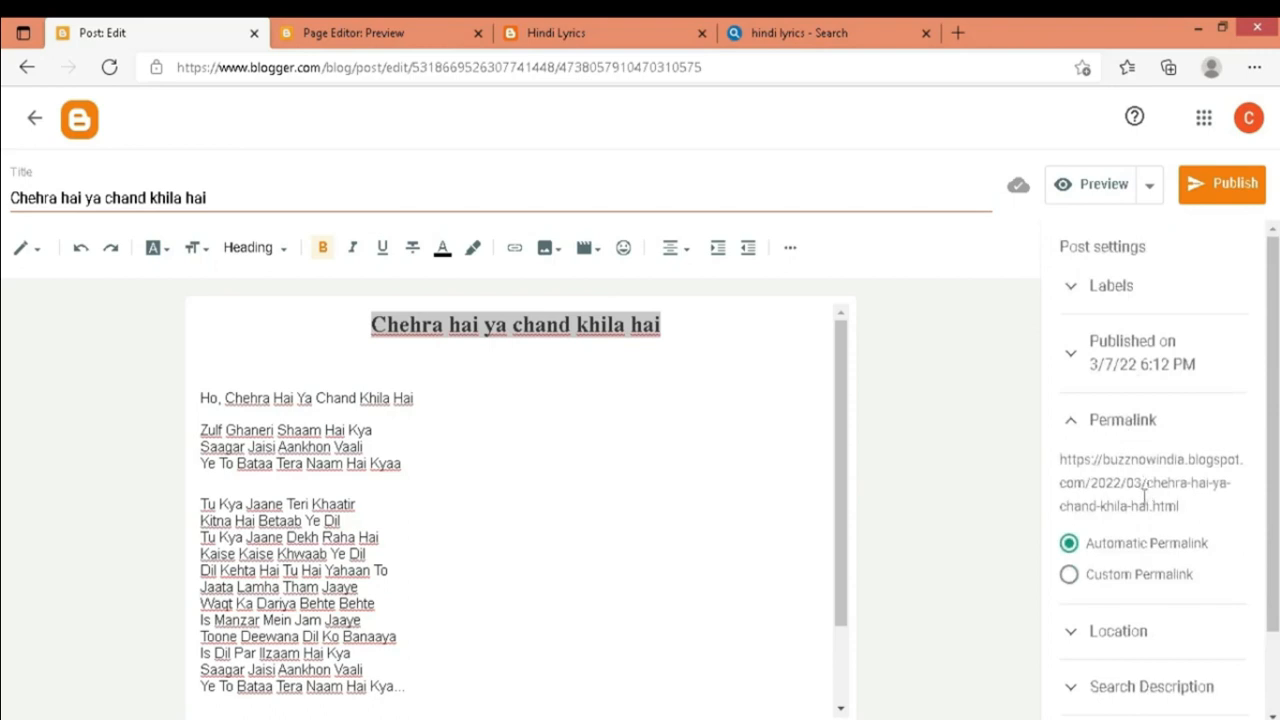
# - Keep the post's permalink automatic and set its search description to "hindi song,hindi lyrics,"
pyautogui.click(1069, 576)
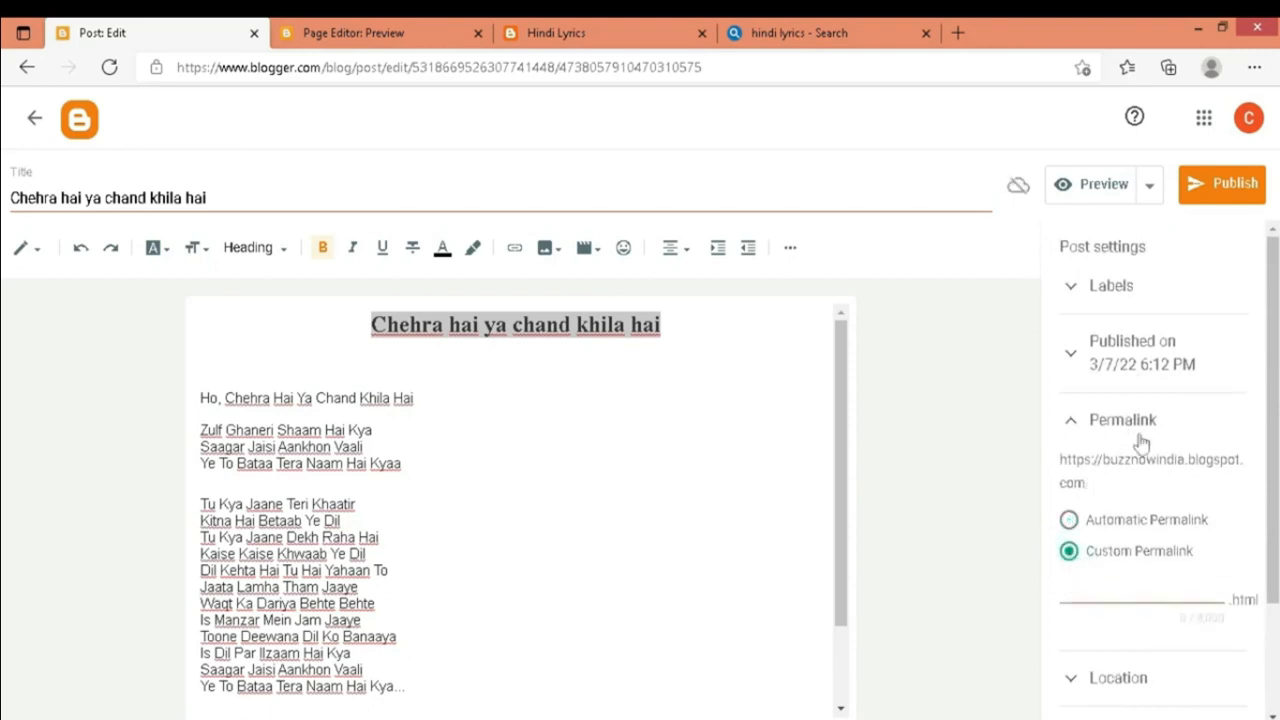
pyautogui.click(1069, 519)
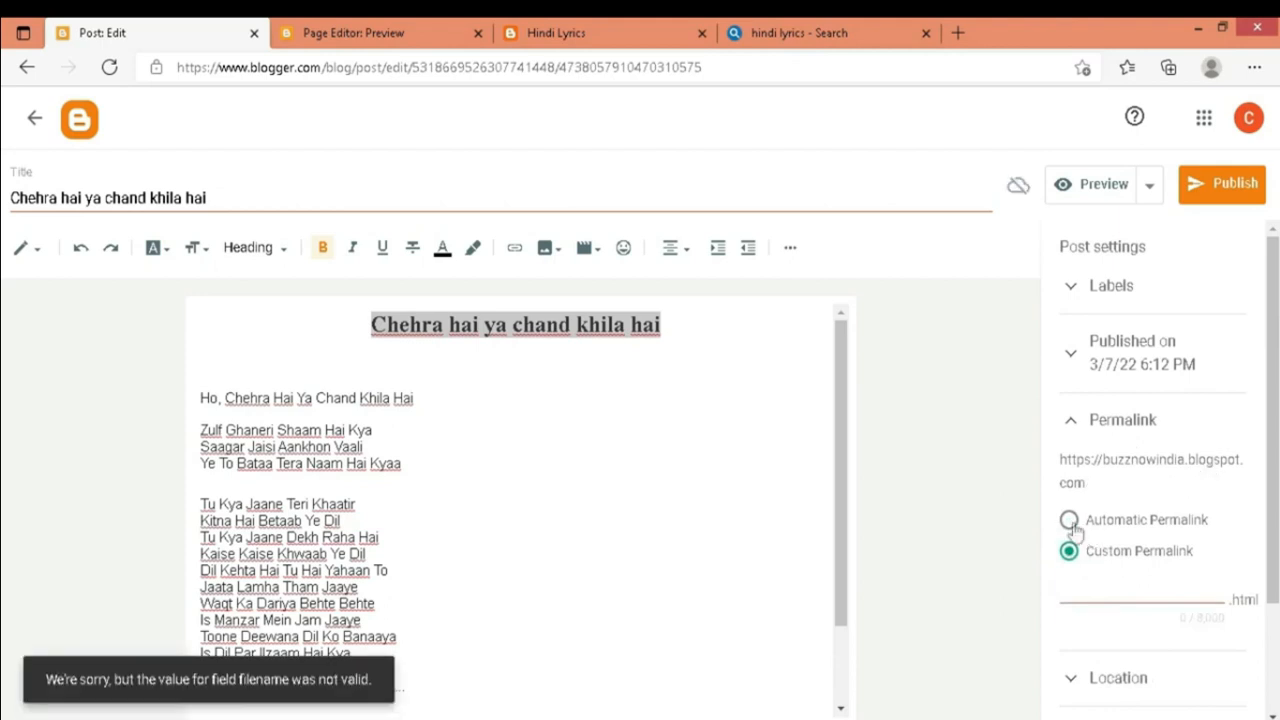
pyautogui.scroll(-1, 1184, 450)
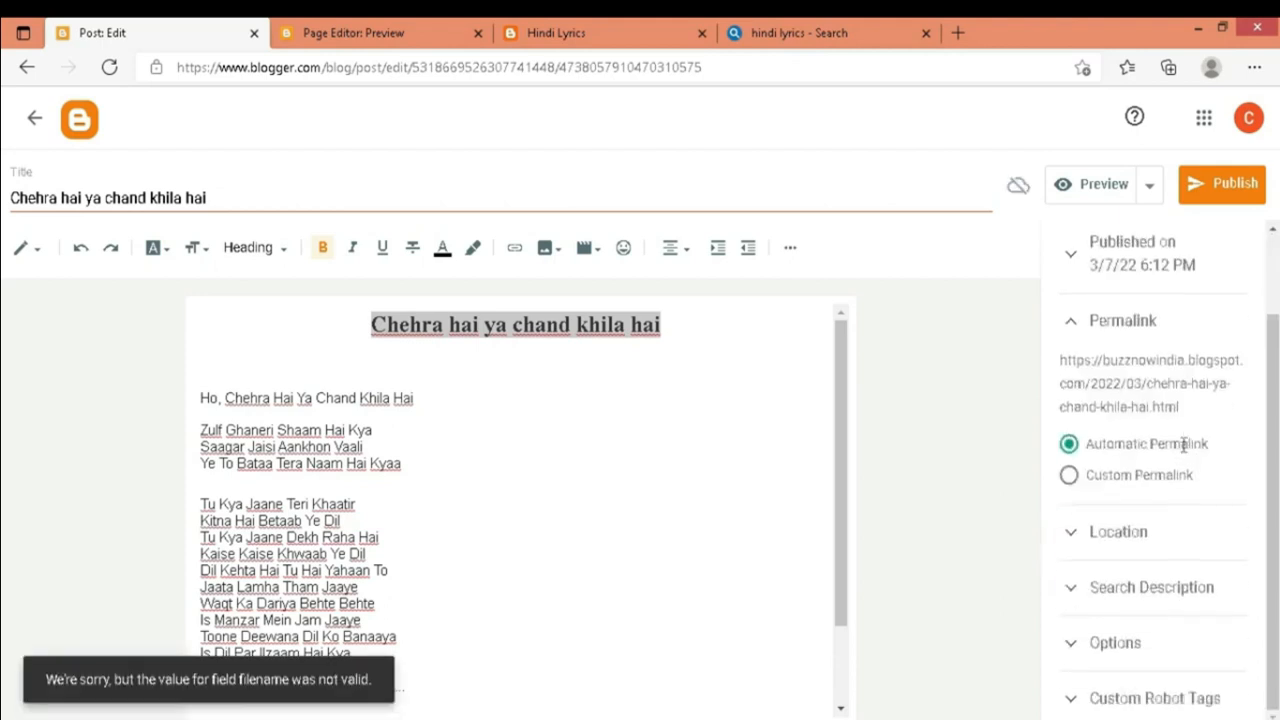
pyautogui.click(1097, 597)
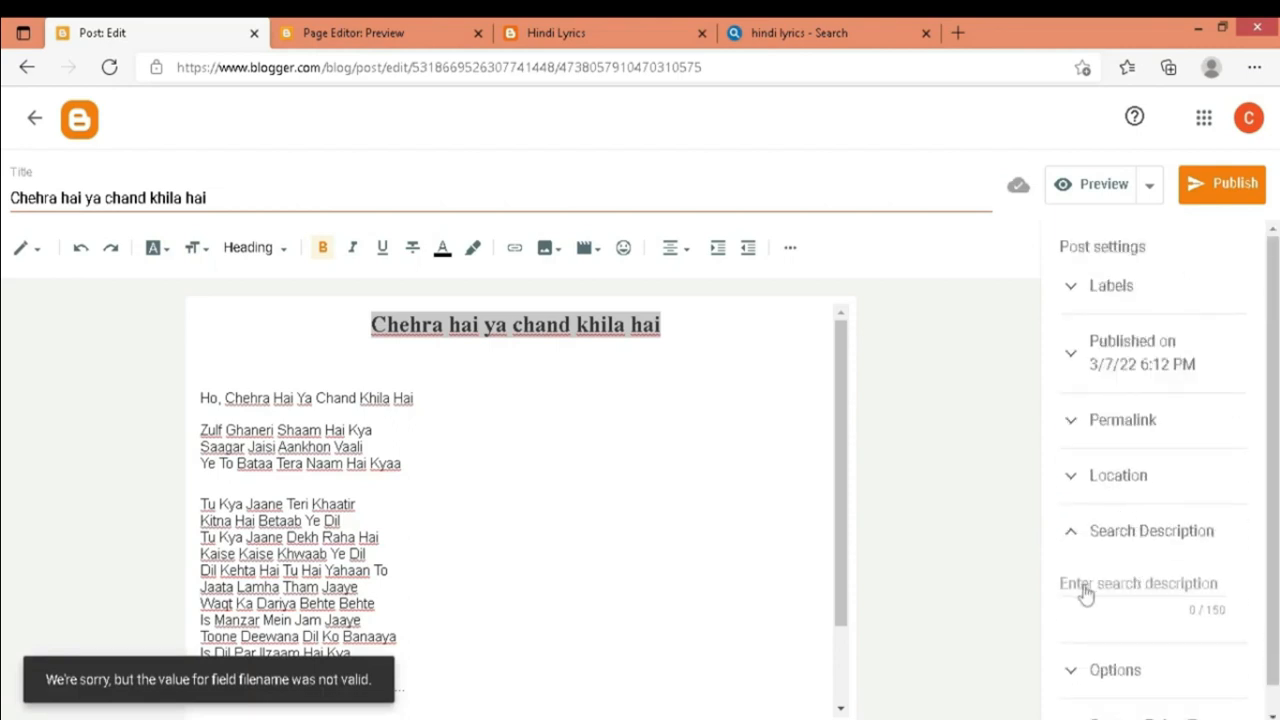
pyautogui.click(1133, 576)
pyautogui.write('hi')
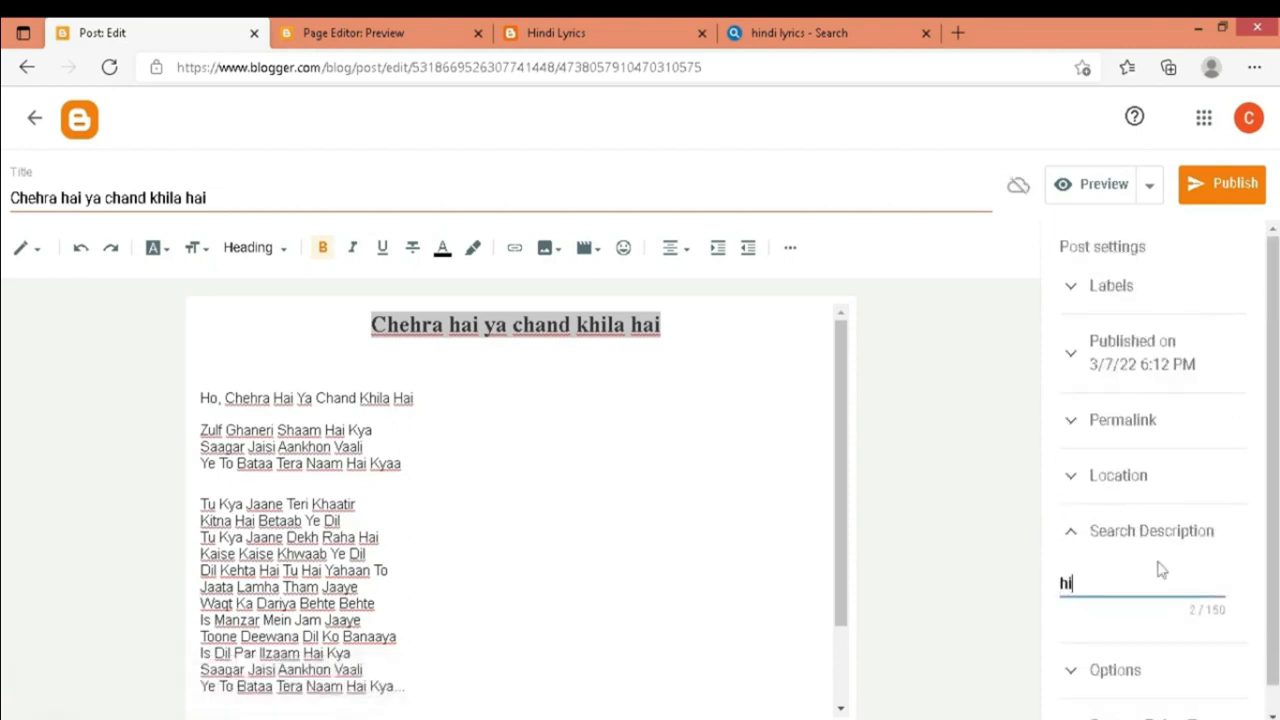
pyautogui.write('ndi song')
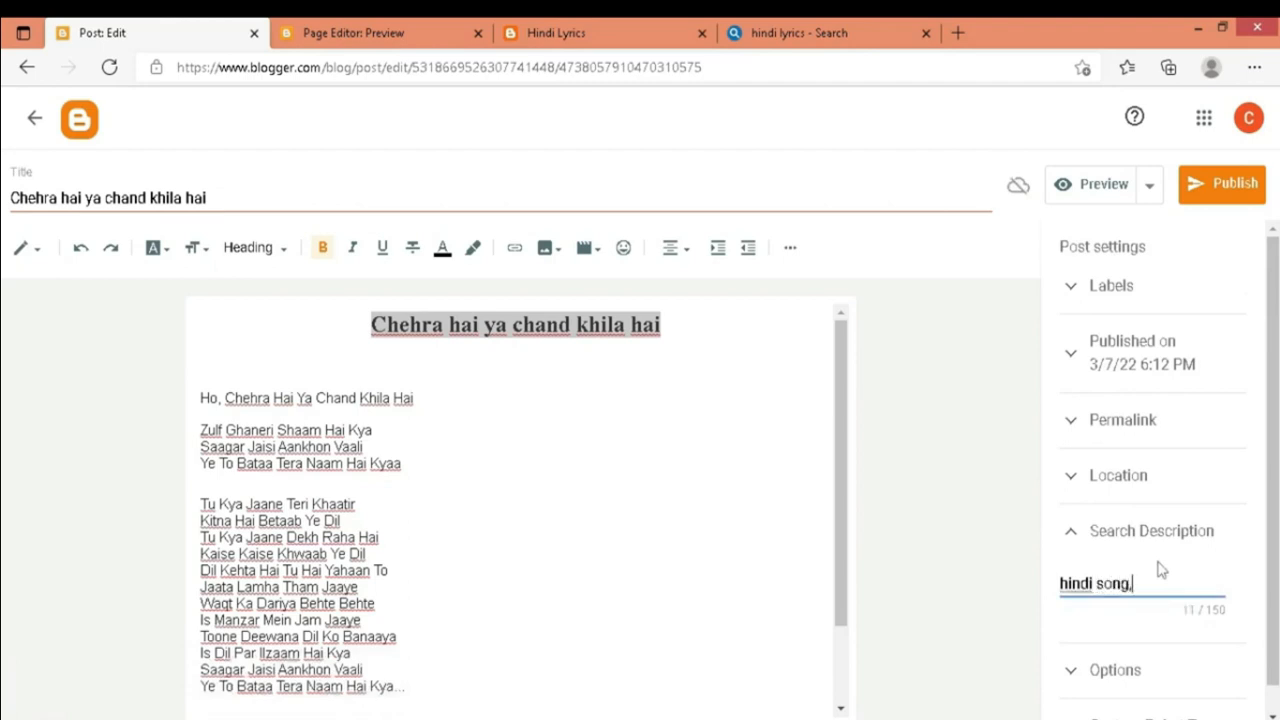
pyautogui.write(',hindi')
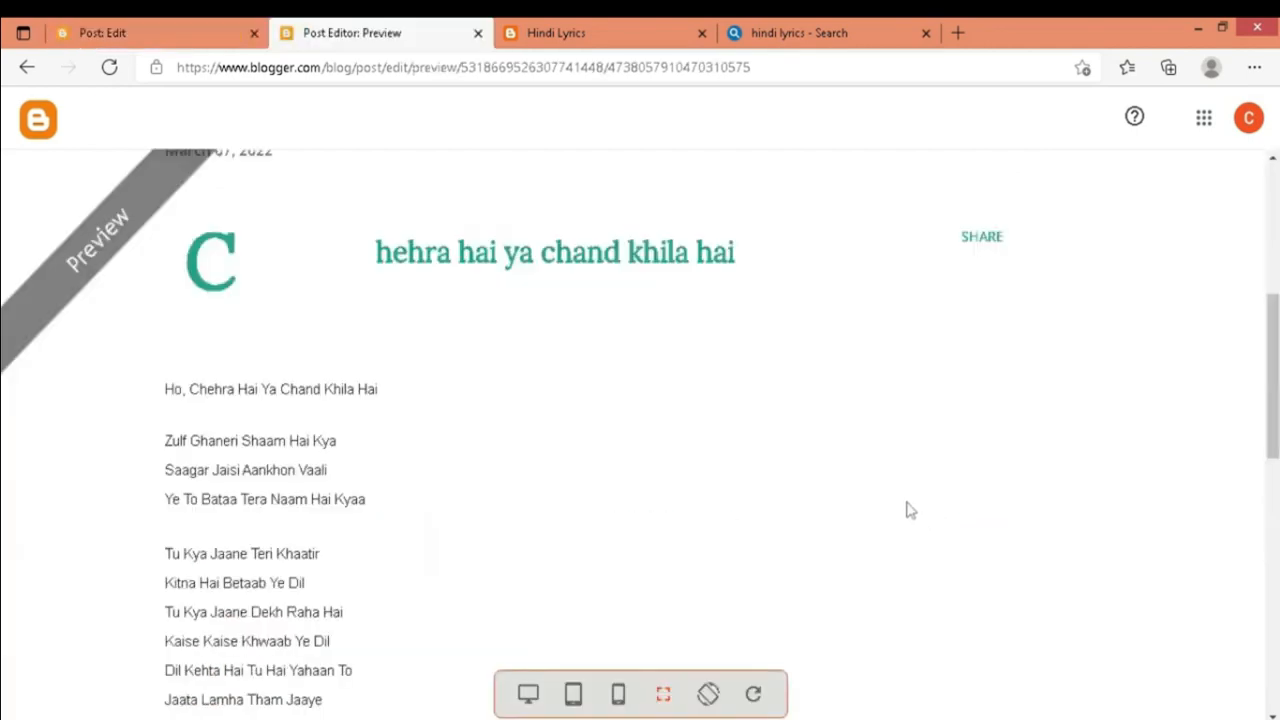
# - Look through the preview of the post's heading and lyrics, and return to the post editor
pyautogui.scroll(-10, 994, 443)
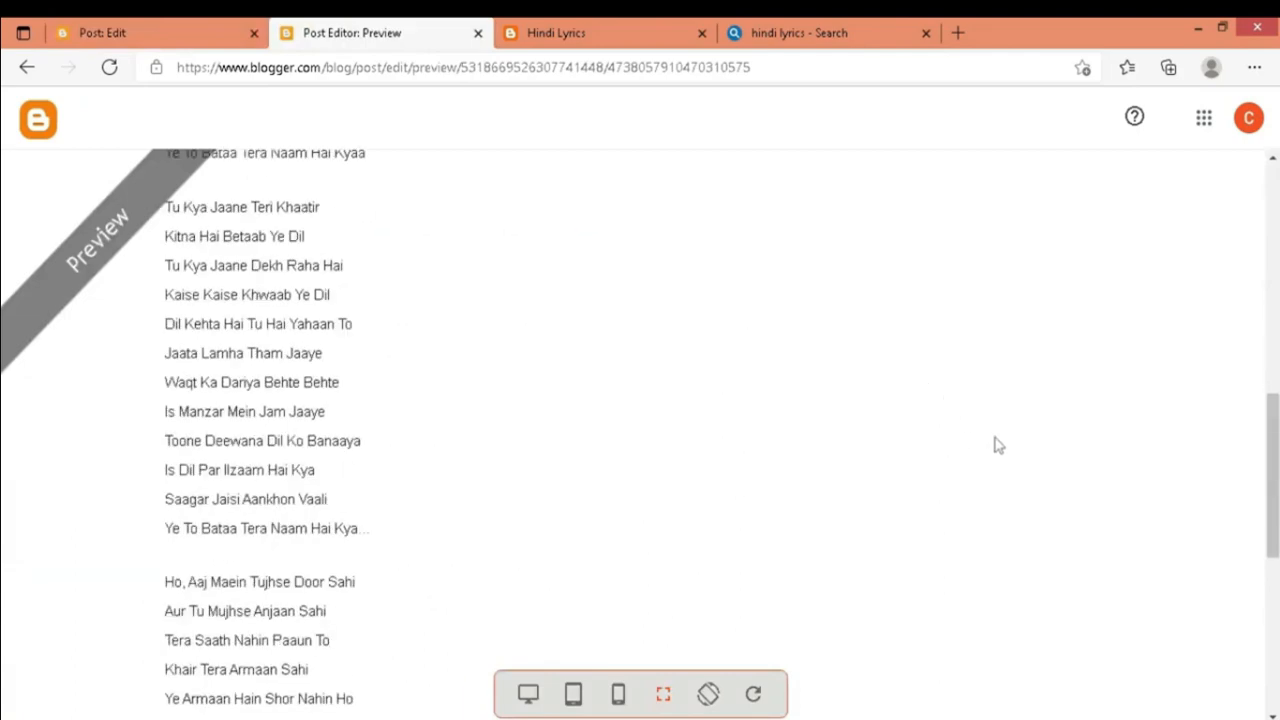
pyautogui.scroll(10, 996, 445)
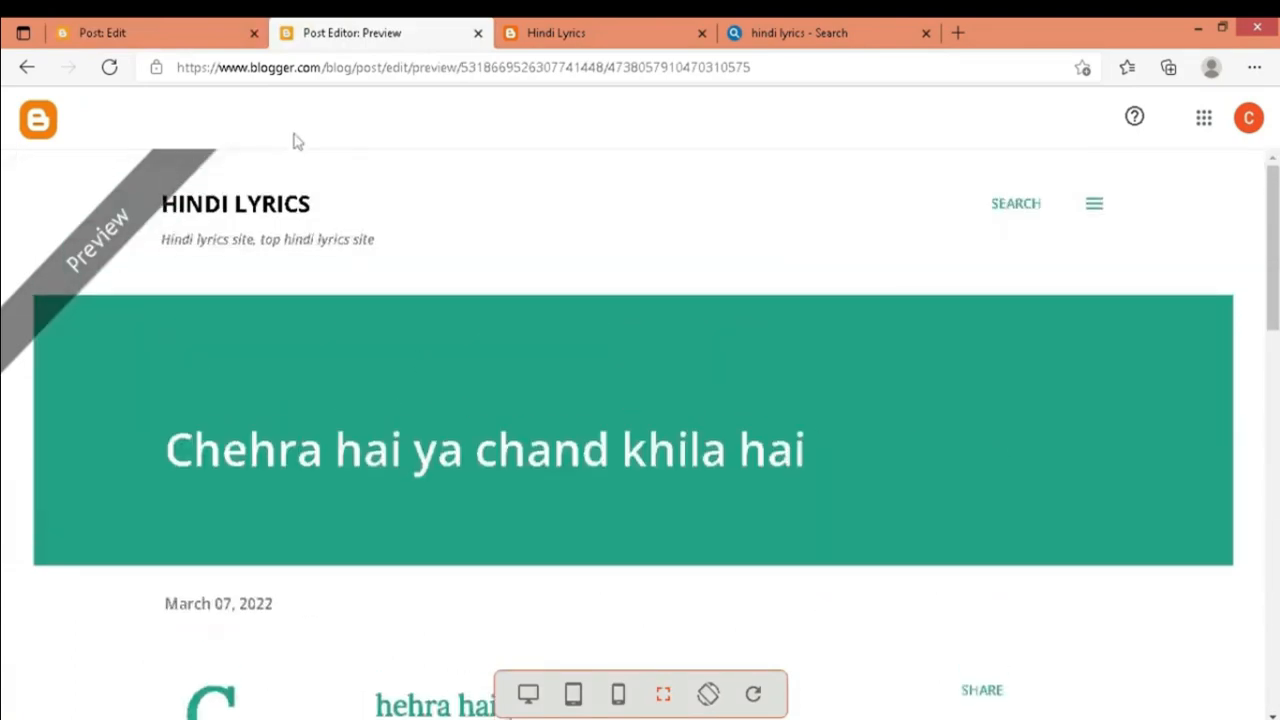
pyautogui.click(200, 35)
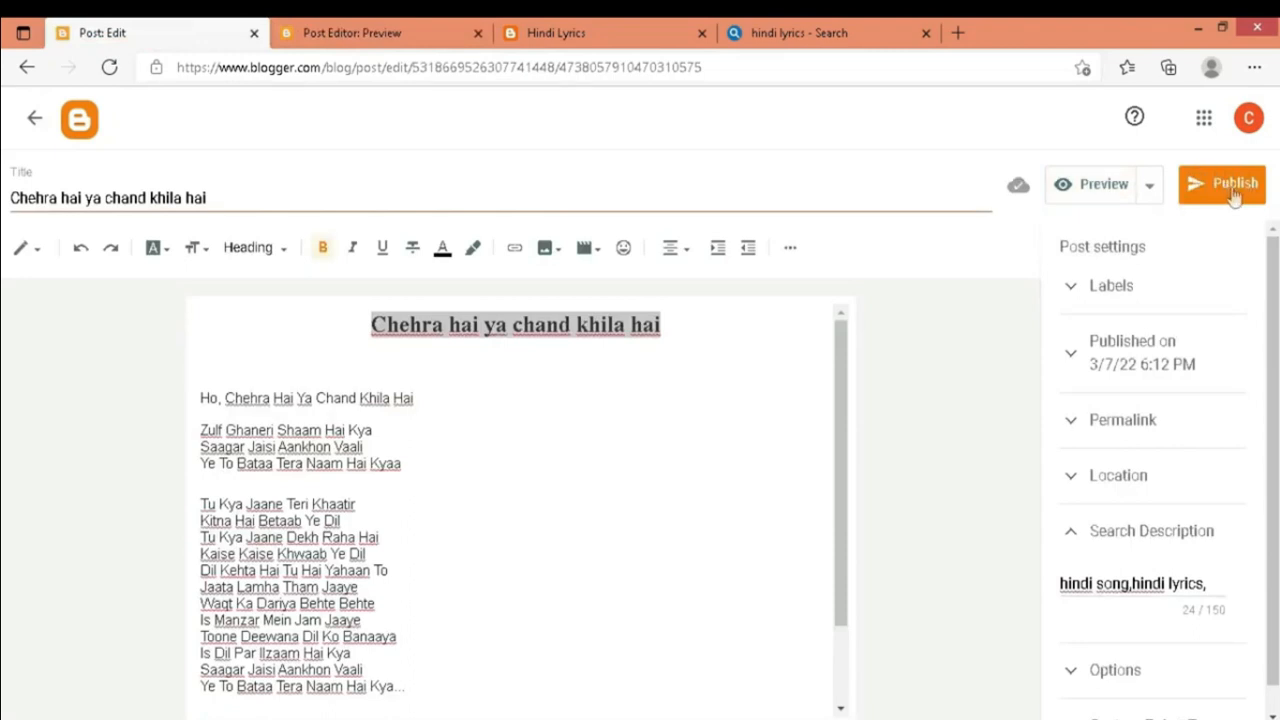
# - Publish the "Chehra hai ya chand khila hai" post to the blog
pyautogui.click(1151, 190)
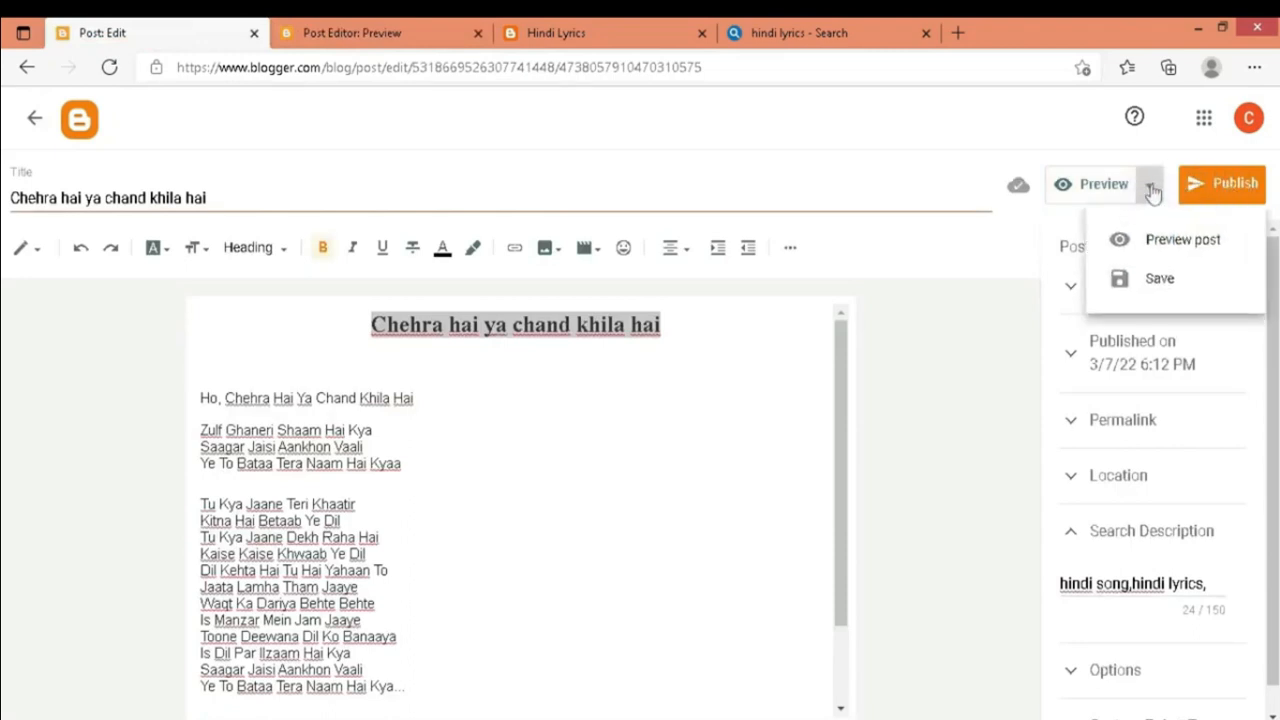
pyautogui.click(1152, 191)
pyautogui.click(1236, 190)
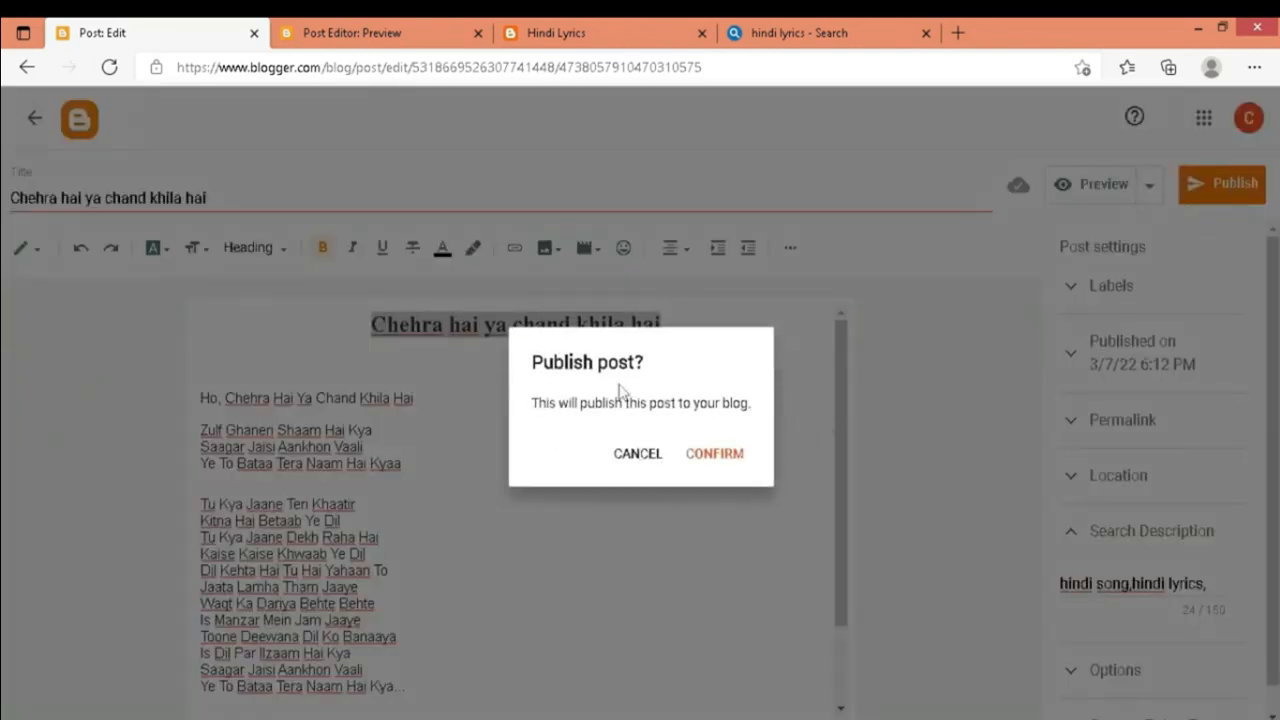
pyautogui.click(732, 458)
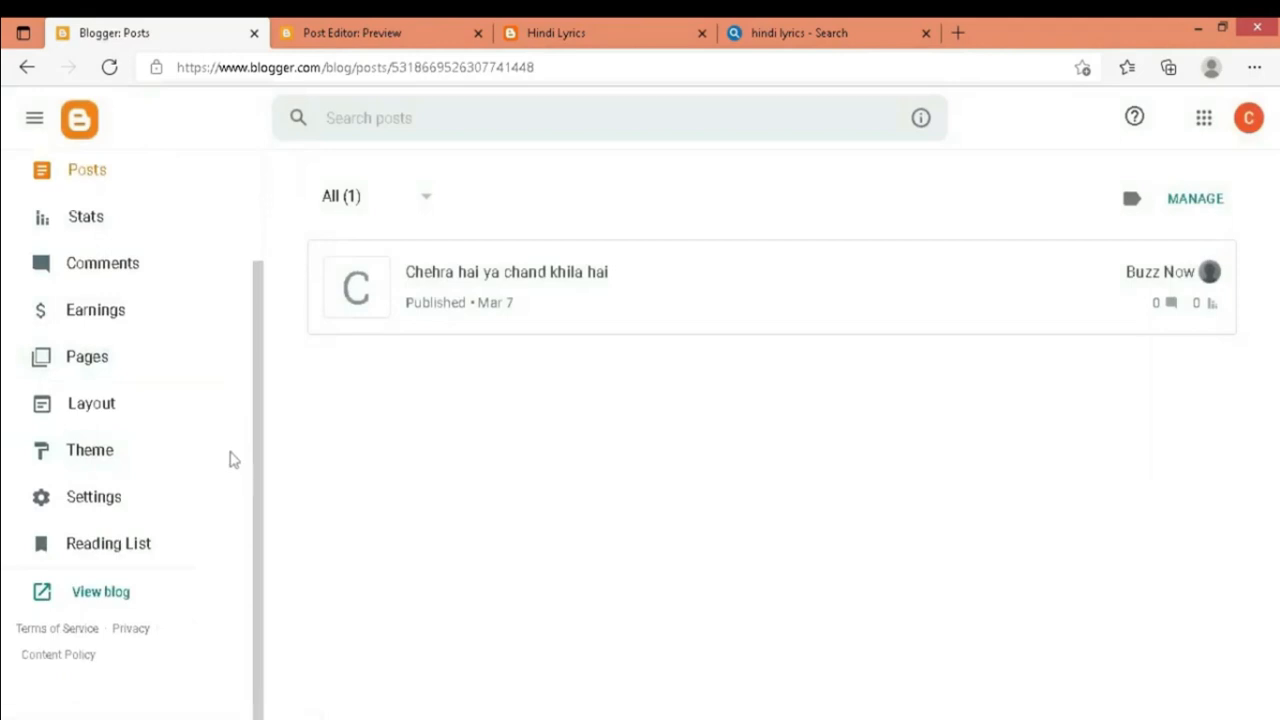
# - Open the blog's layout and look through its gadgets from the header to the footer
pyautogui.click(86, 408)
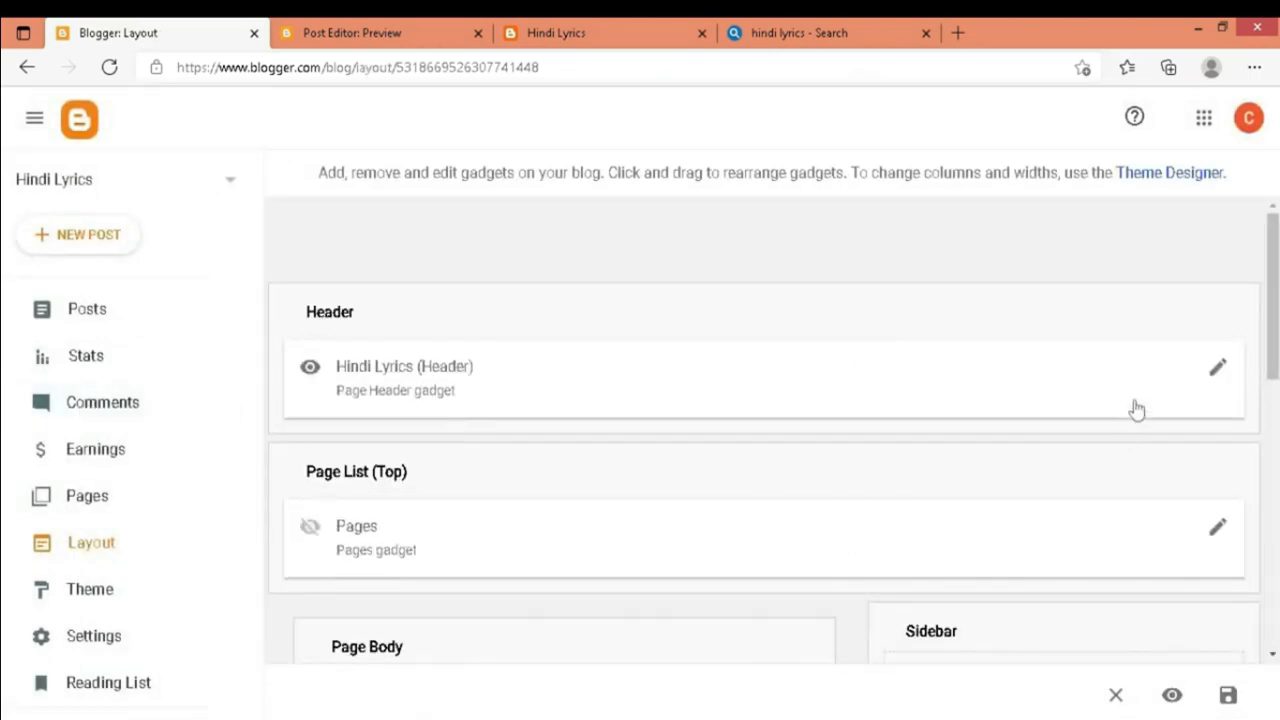
pyautogui.moveTo(1273, 269); pyautogui.dragTo(1249, 517)
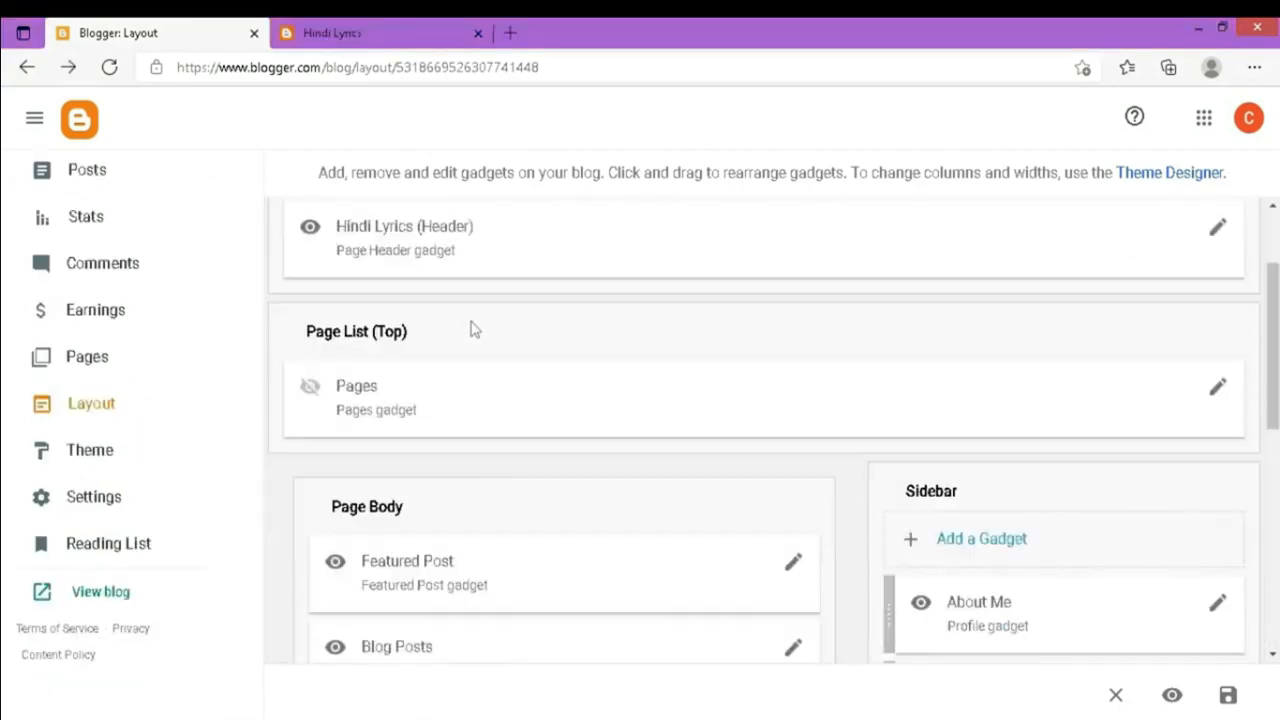
pyautogui.scroll(-2, 471, 329)
pyautogui.scroll(-4, 471, 329)
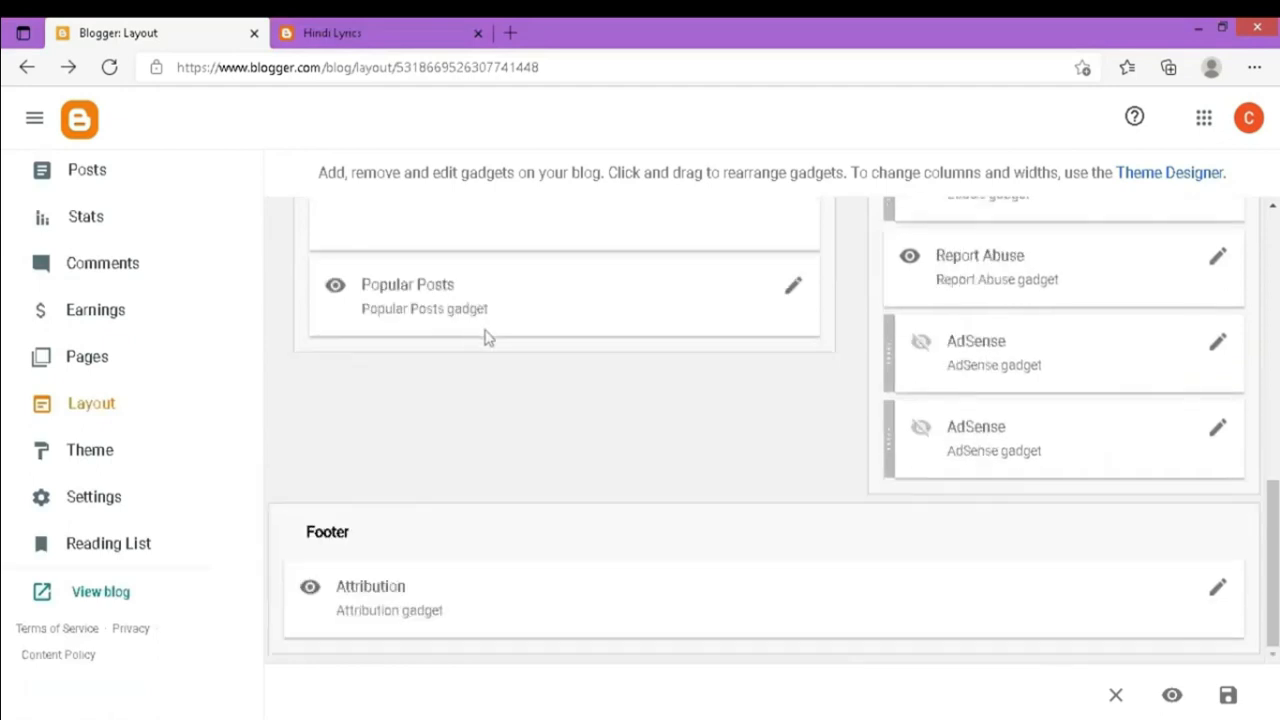
pyautogui.scroll(4, 487, 337)
pyautogui.scroll(3, 487, 337)
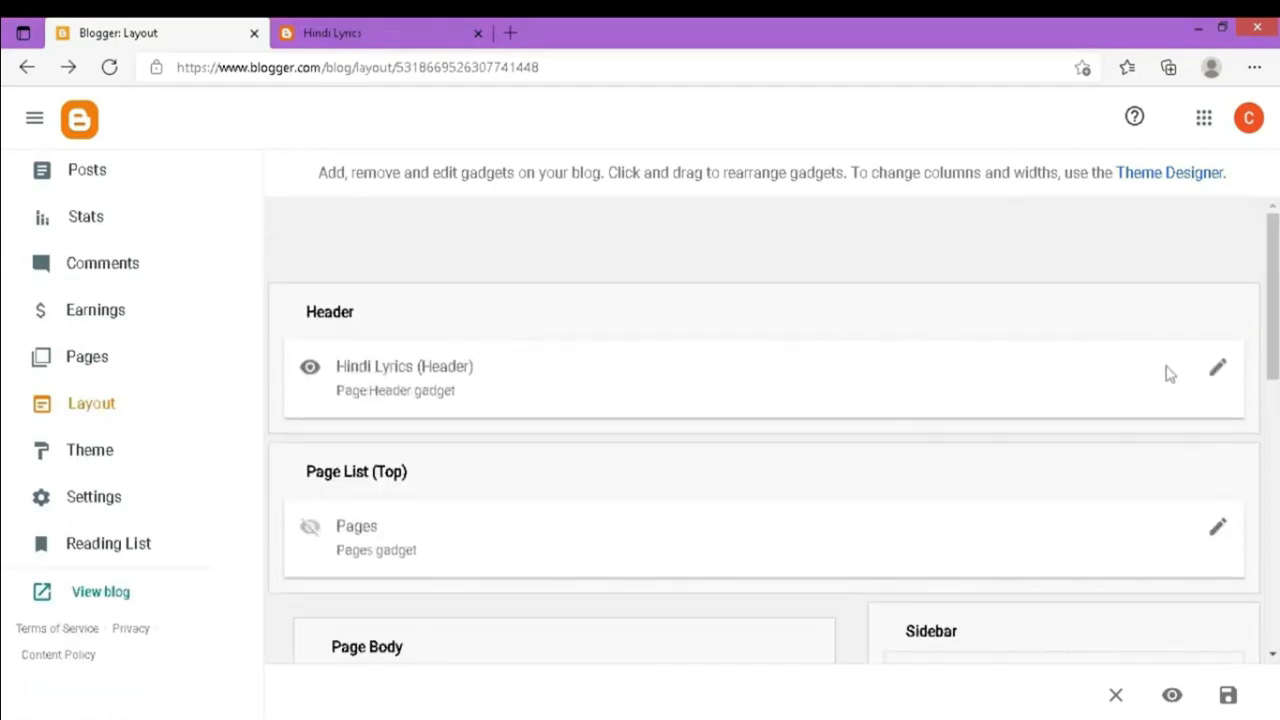
# - Open the header gadget's configuration and compare its blog title and description with those on the live blog
pyautogui.click(1218, 369)
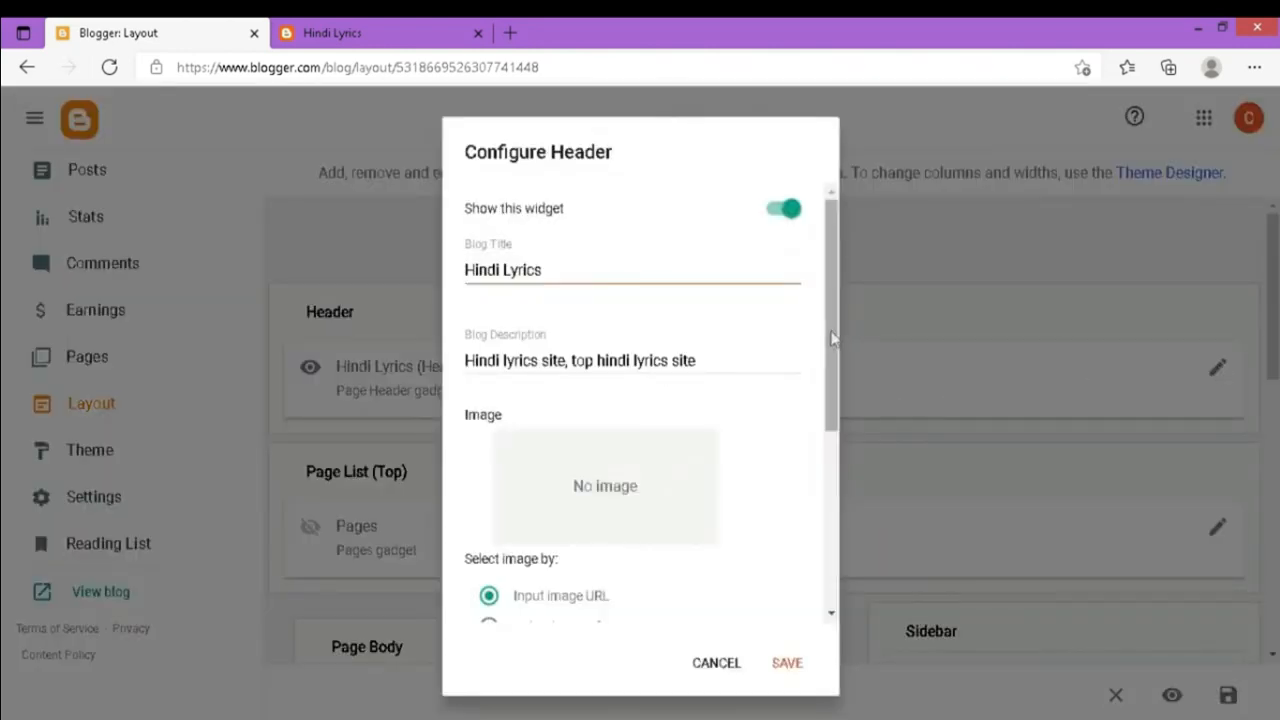
pyautogui.moveTo(832, 337)
pyautogui.mouseDown()
pyautogui.moveTo(829, 518)
pyautogui.moveTo(829, 340)
pyautogui.mouseUp()
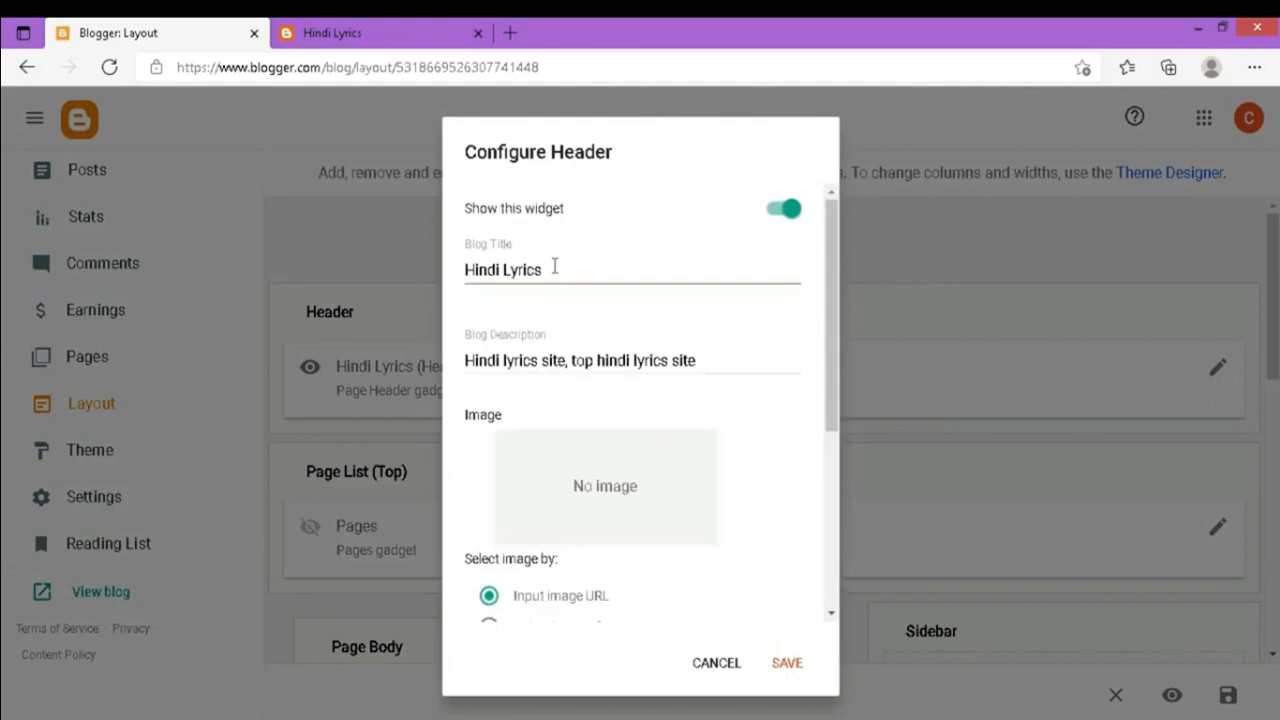
pyautogui.moveTo(718, 360); pyautogui.dragTo(466, 363)
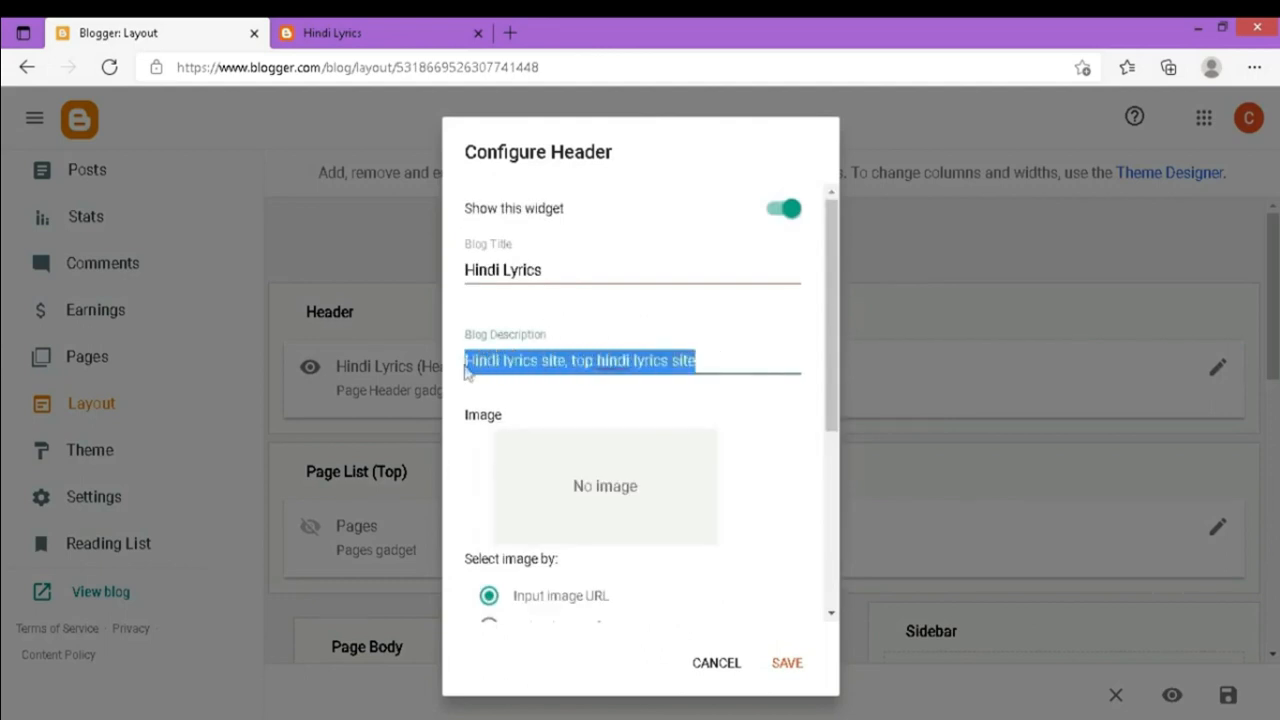
pyautogui.click(332, 33)
pyautogui.moveTo(162, 177); pyautogui.dragTo(368, 177)
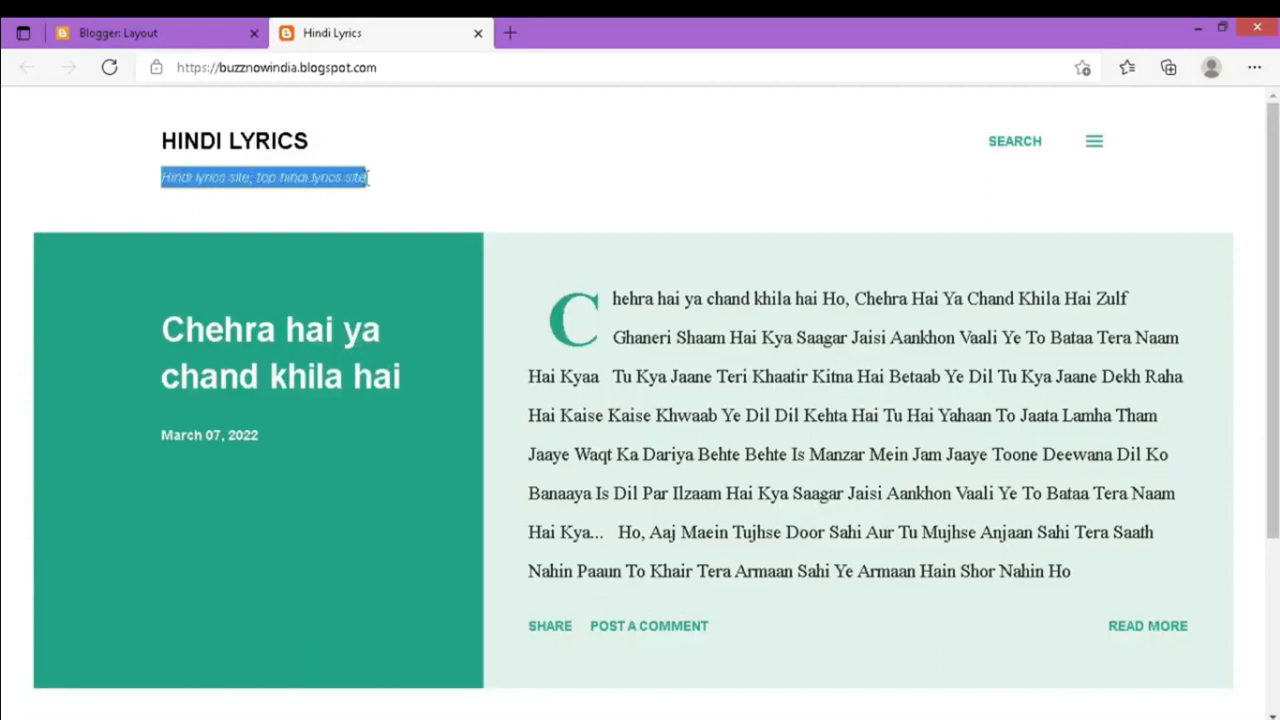
pyautogui.click(316, 148)
pyautogui.doubleClick(262, 141)
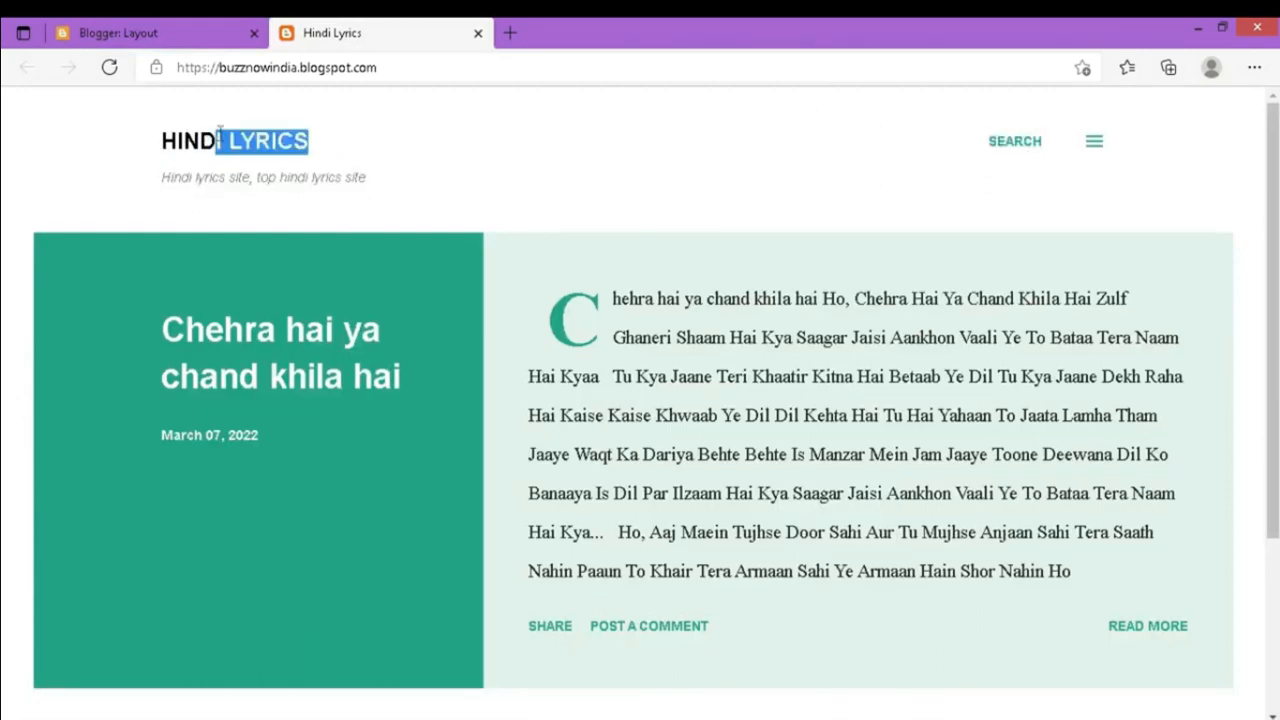
pyautogui.click(200, 31)
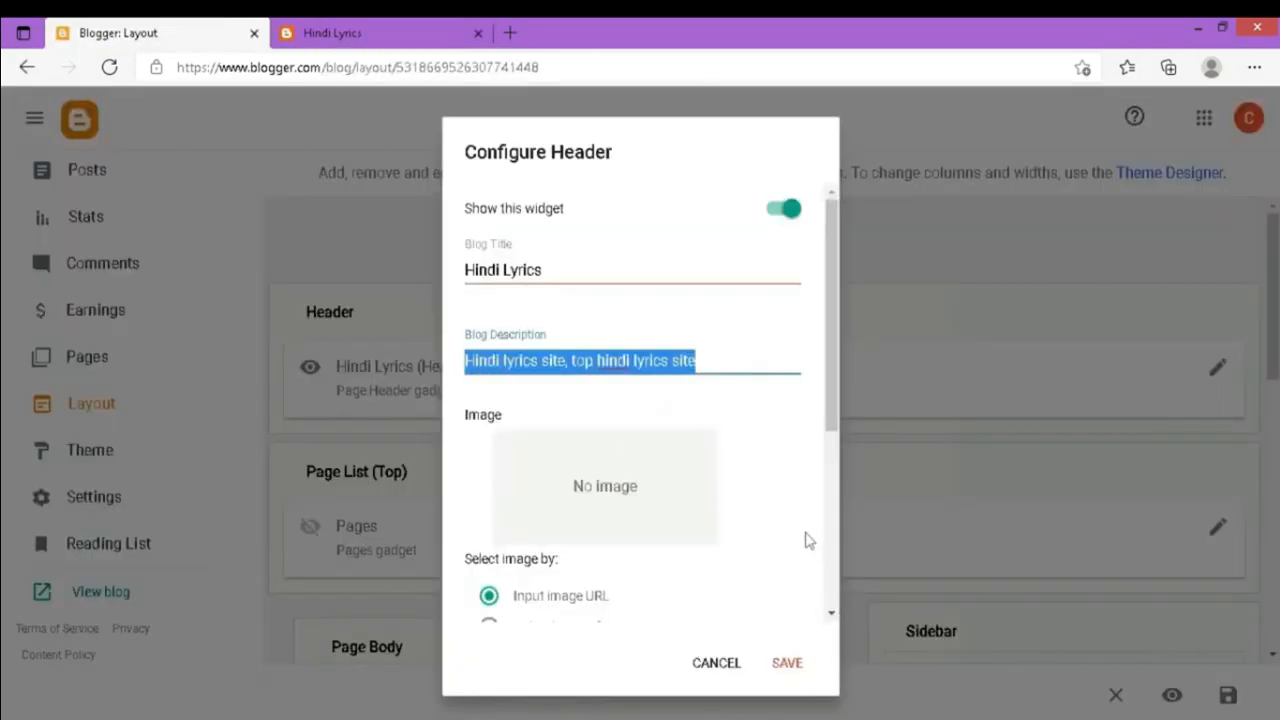
# - Upload "Amigo Shopping - LinkedInn Banner.png" from the computer as the header image and save the header gadget
pyautogui.scroll(-2, 643, 429)
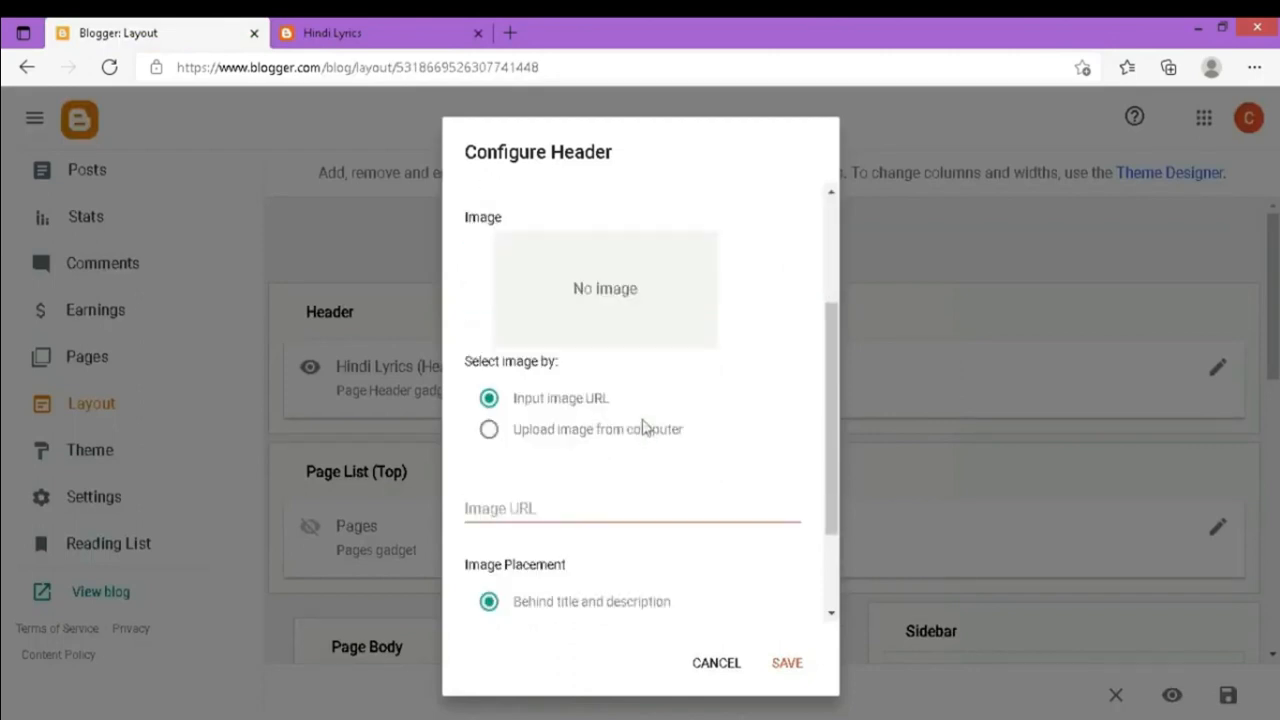
pyautogui.scroll(-1, 643, 427)
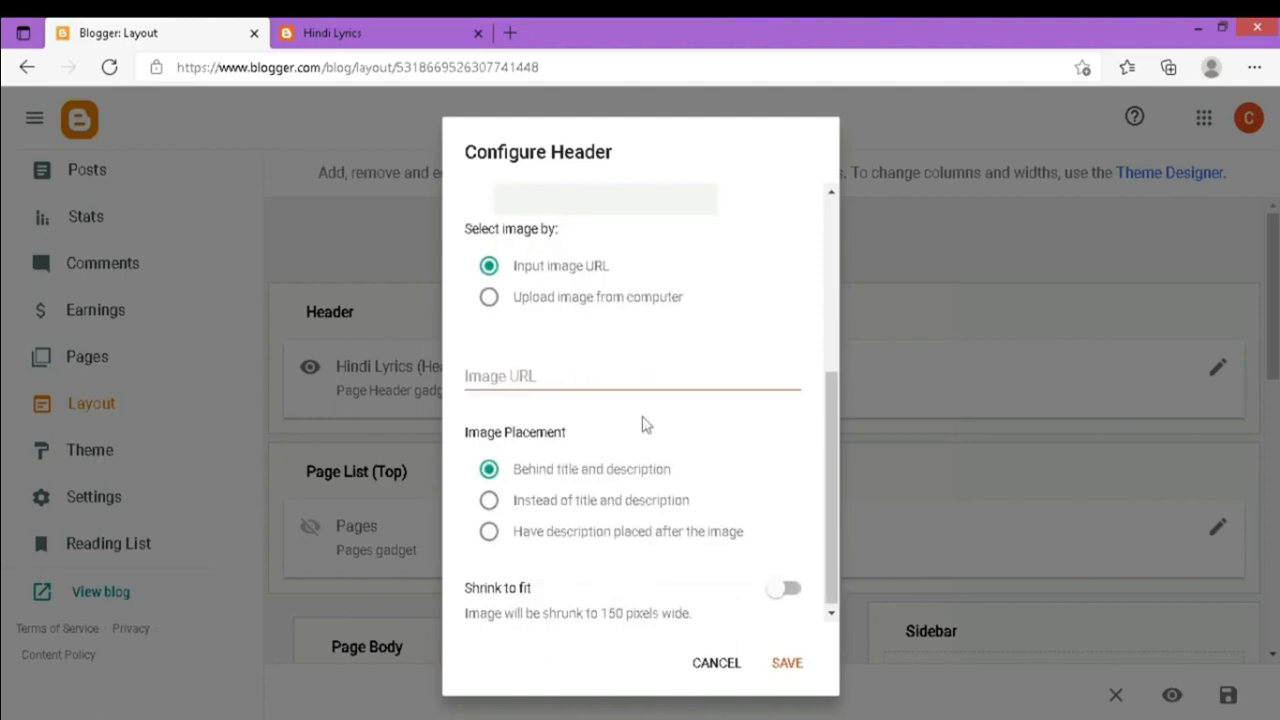
pyautogui.scroll(3, 643, 425)
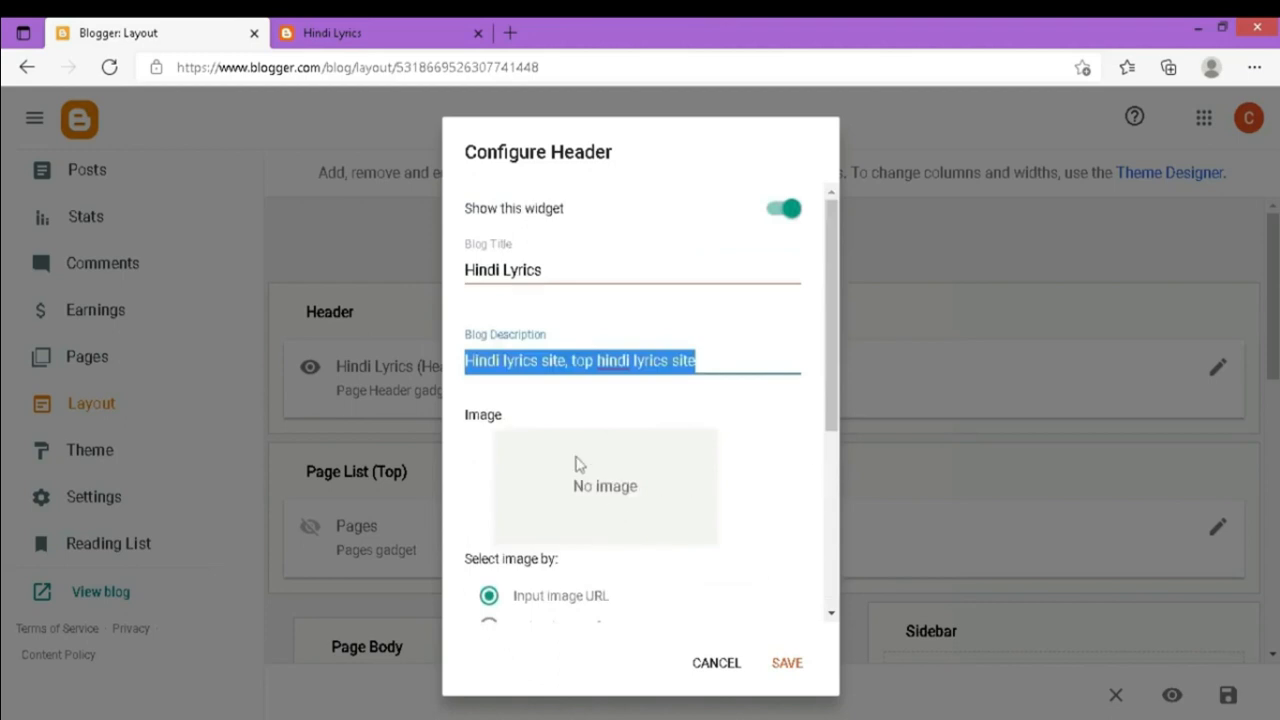
pyautogui.scroll(-1, 577, 465)
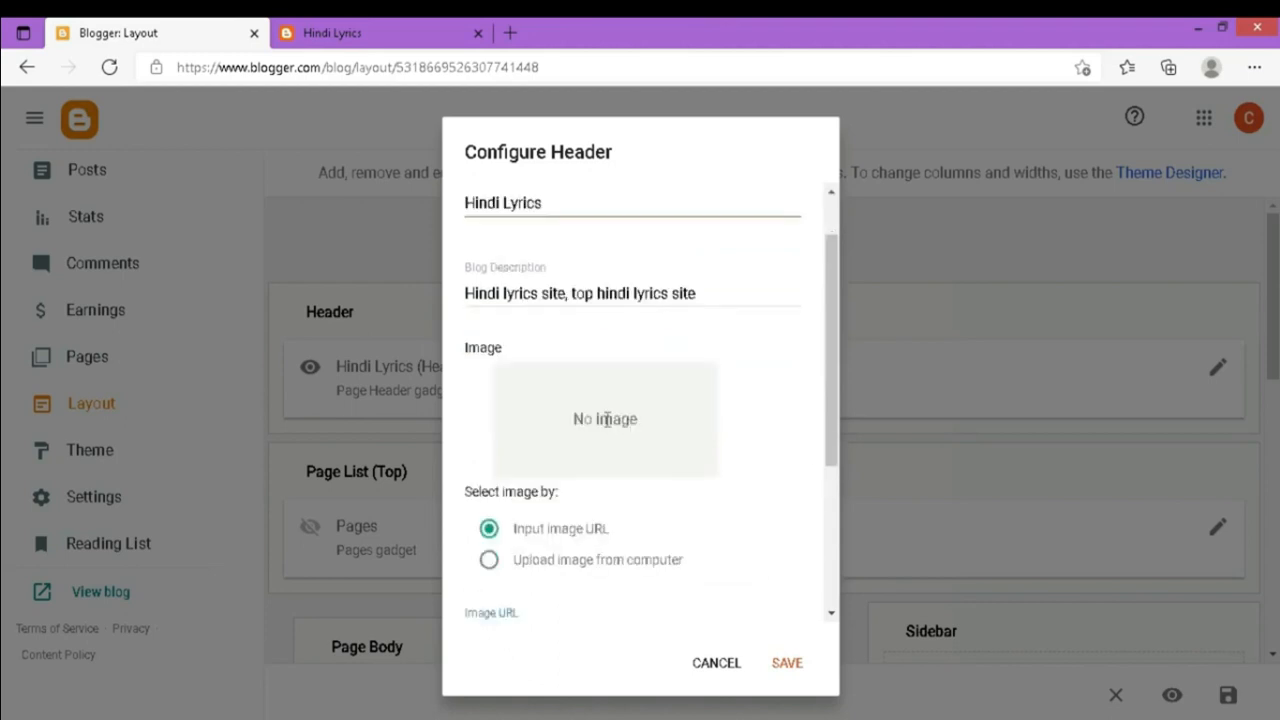
pyautogui.click(489, 562)
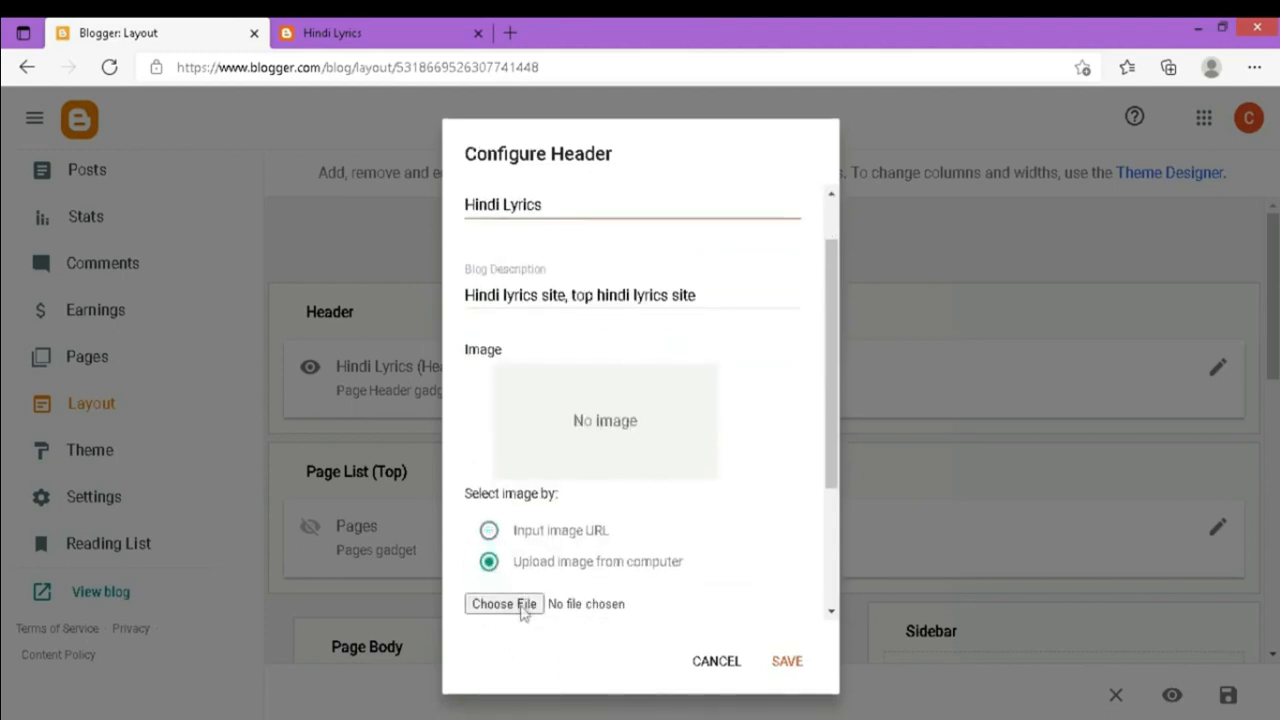
pyautogui.click(505, 604)
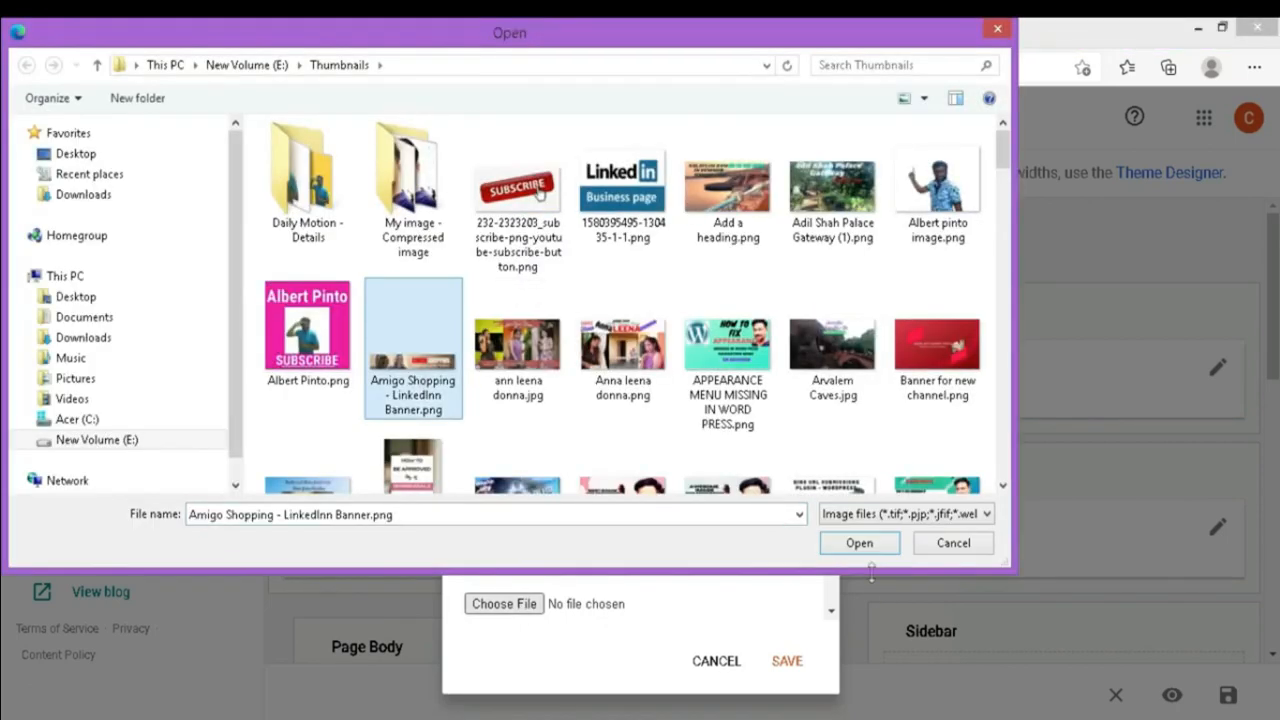
pyautogui.click(862, 543)
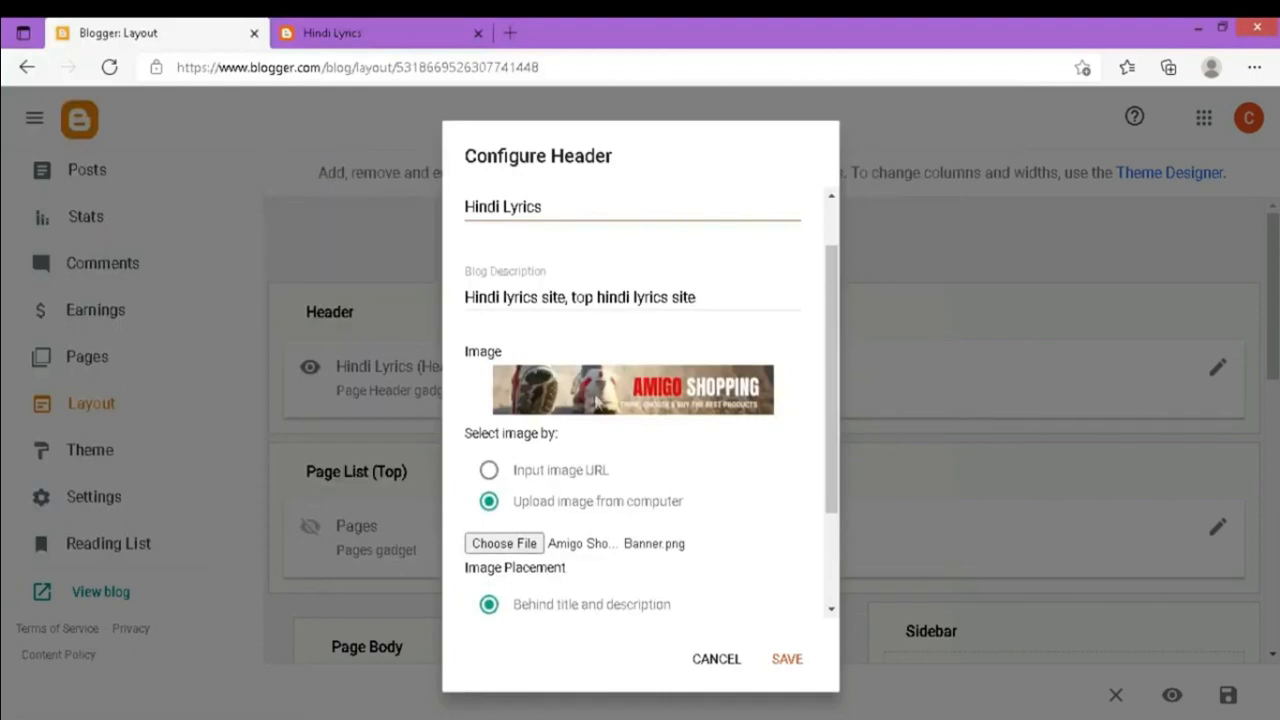
pyautogui.click(786, 660)
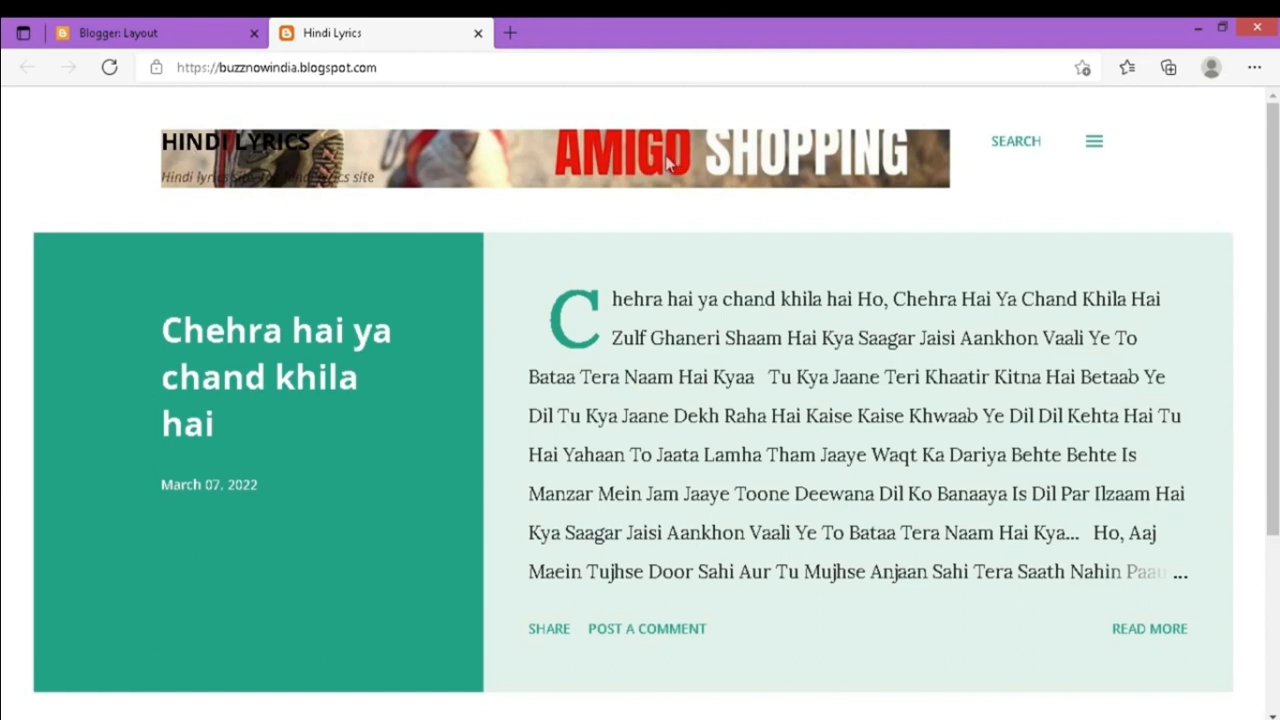
# - Set the header image's placement to Instead of title and description, save it, and reload the live blog
pyautogui.click(1221, 369)
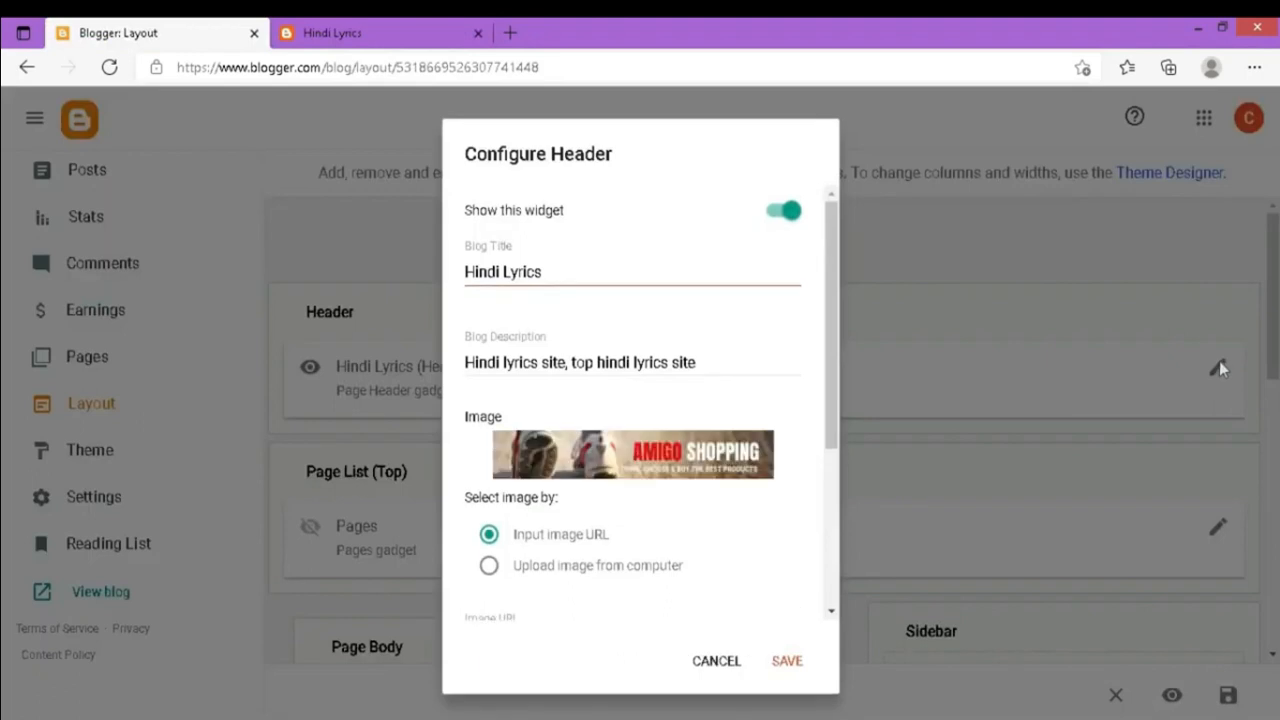
pyautogui.scroll(-5, 827, 567)
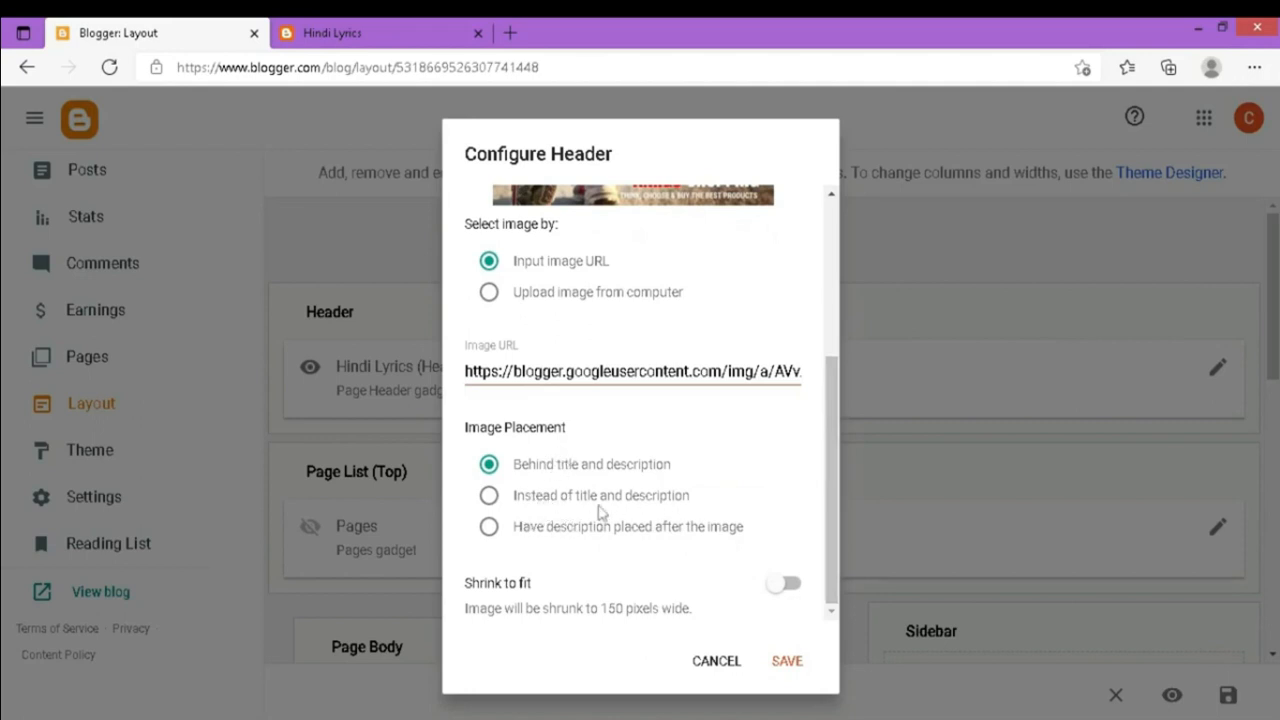
pyautogui.click(489, 496)
pyautogui.click(788, 663)
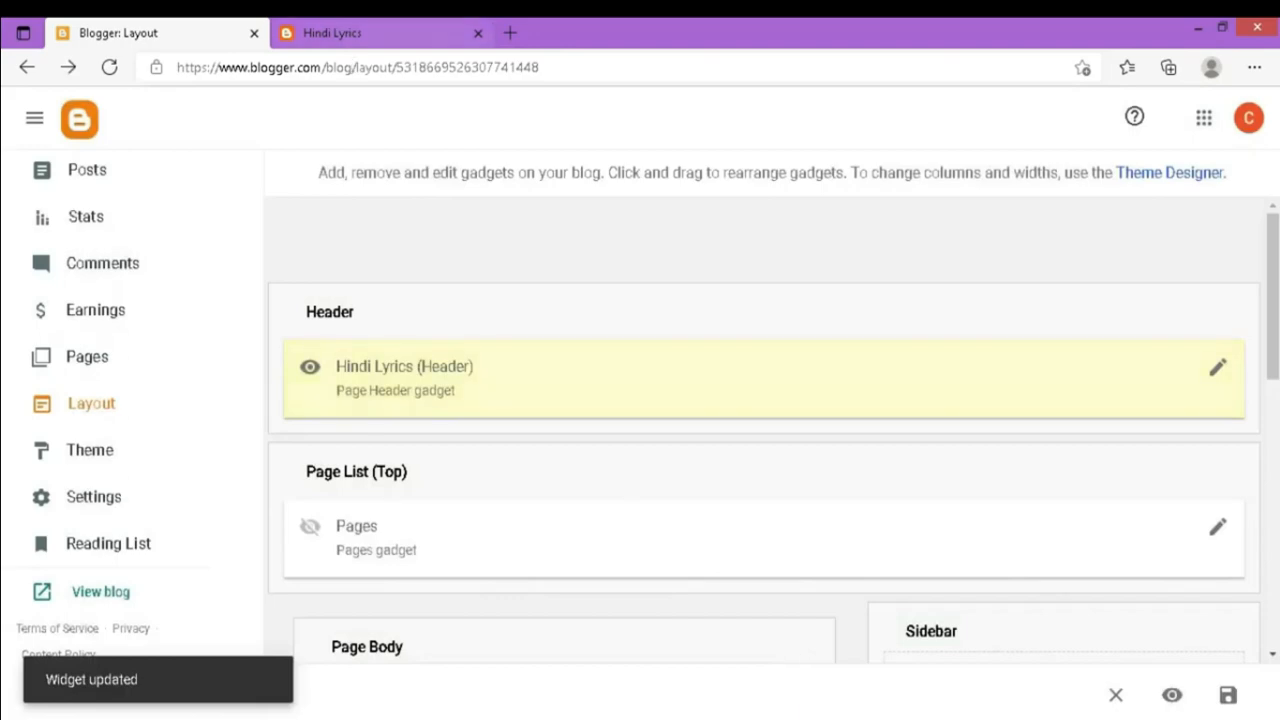
pyautogui.click(372, 30)
pyautogui.click(110, 68)
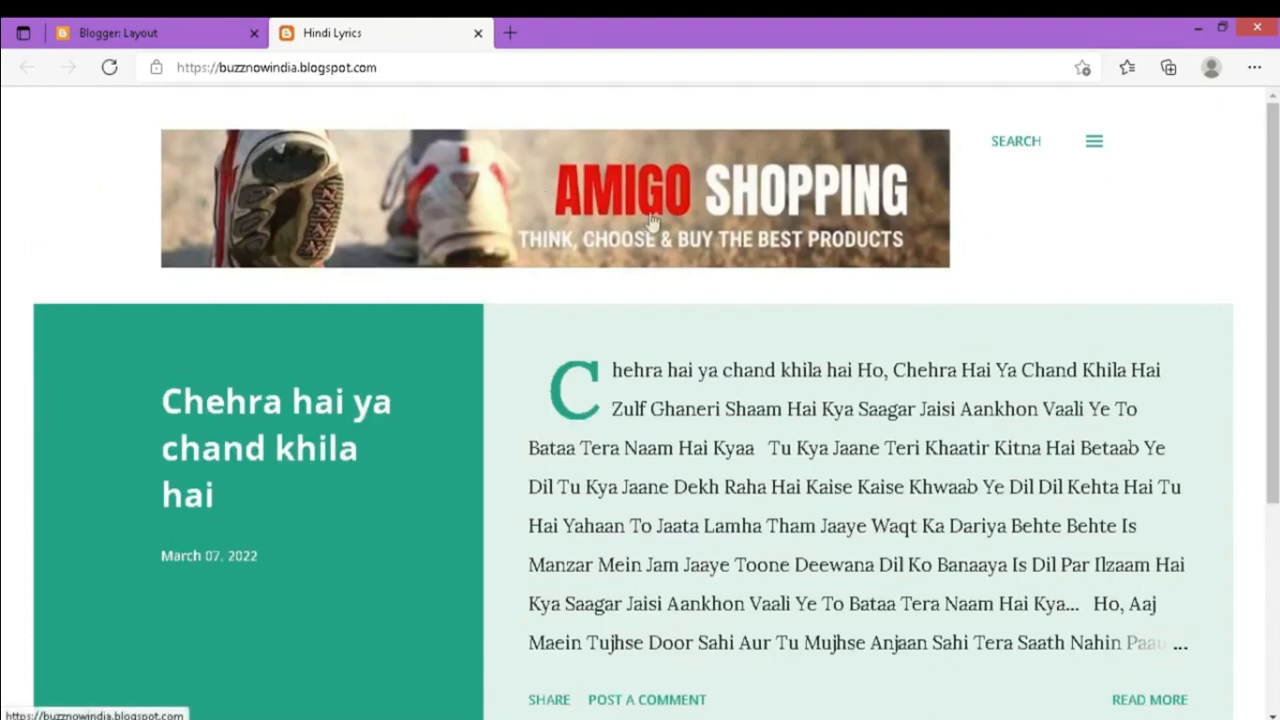
# - Set the header image's placement to Have description placed after the image, save it, and check the description on the reloaded live blog
pyautogui.click(158, 28)
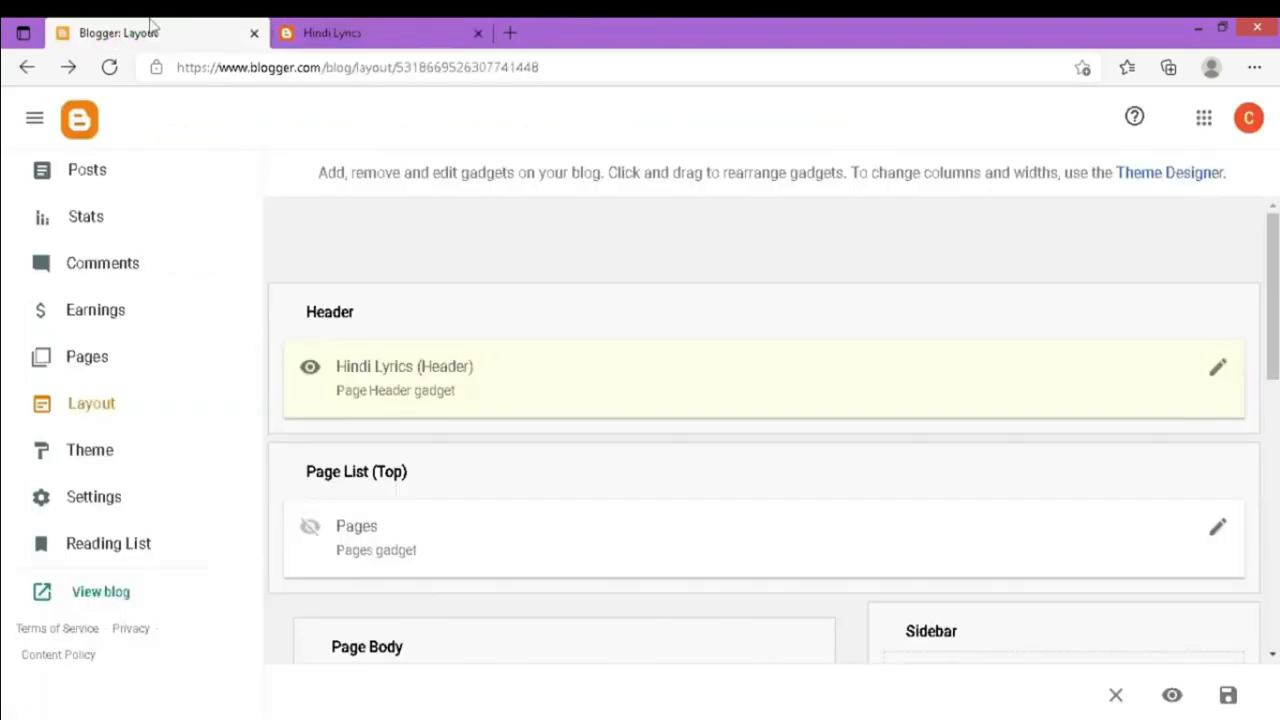
pyautogui.click(1219, 368)
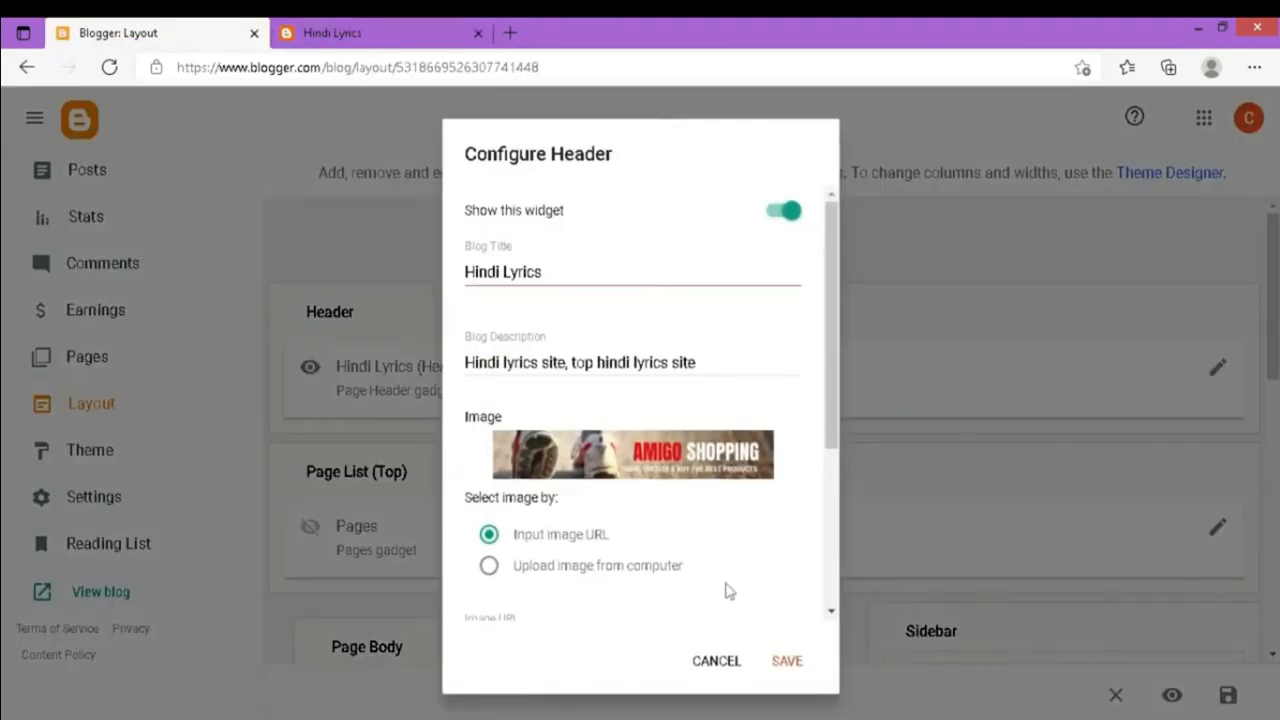
pyautogui.moveTo(834, 409); pyautogui.dragTo(822, 577)
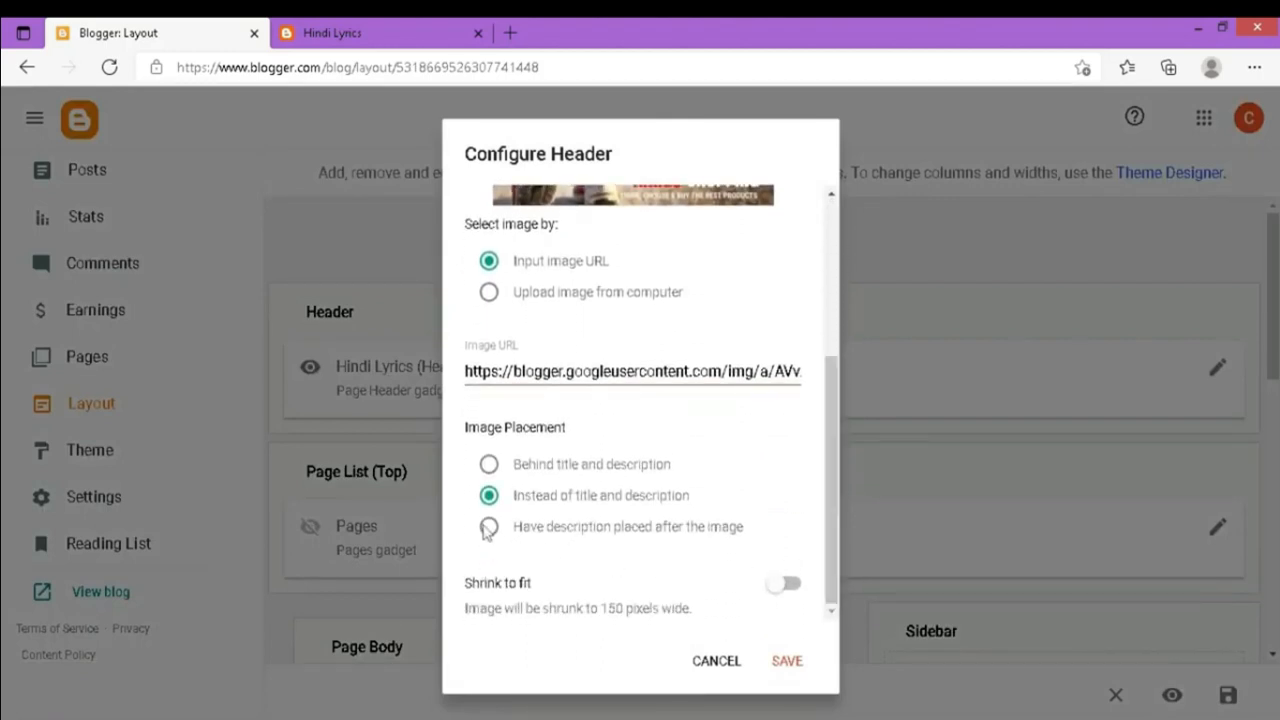
pyautogui.click(488, 528)
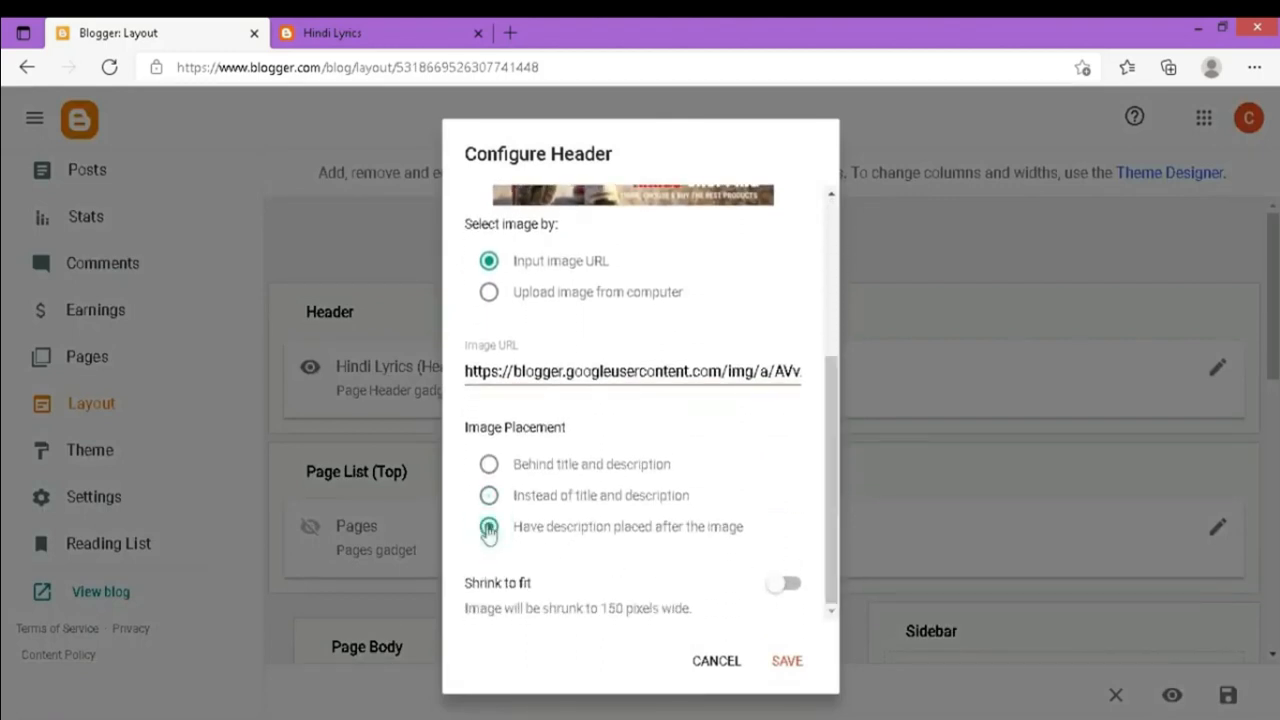
pyautogui.click(789, 664)
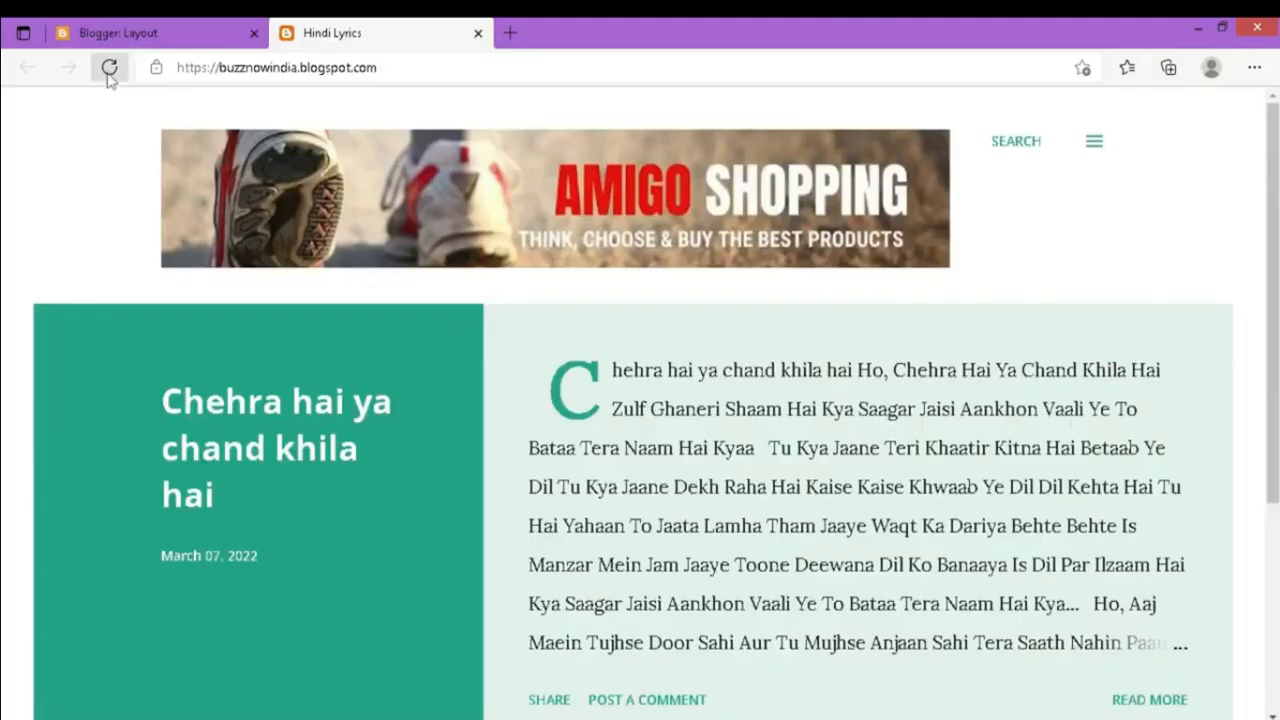
pyautogui.click(109, 67)
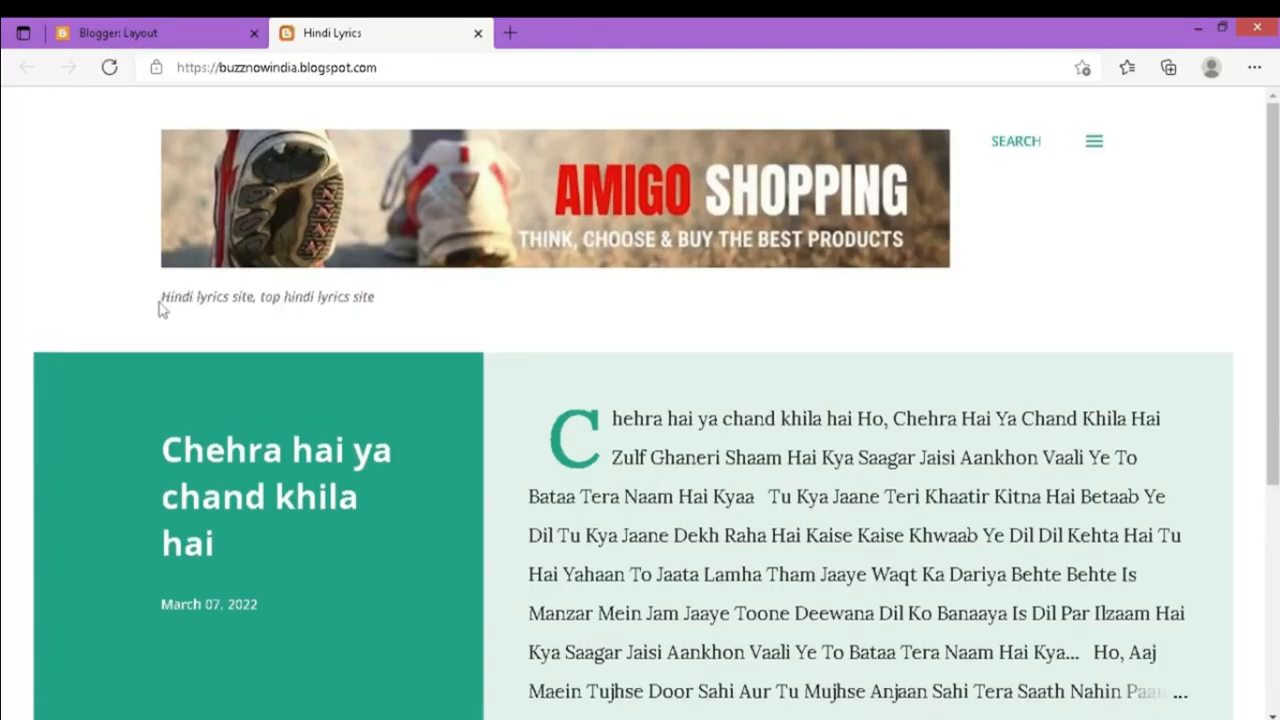
pyautogui.moveTo(380, 297); pyautogui.dragTo(171, 296)
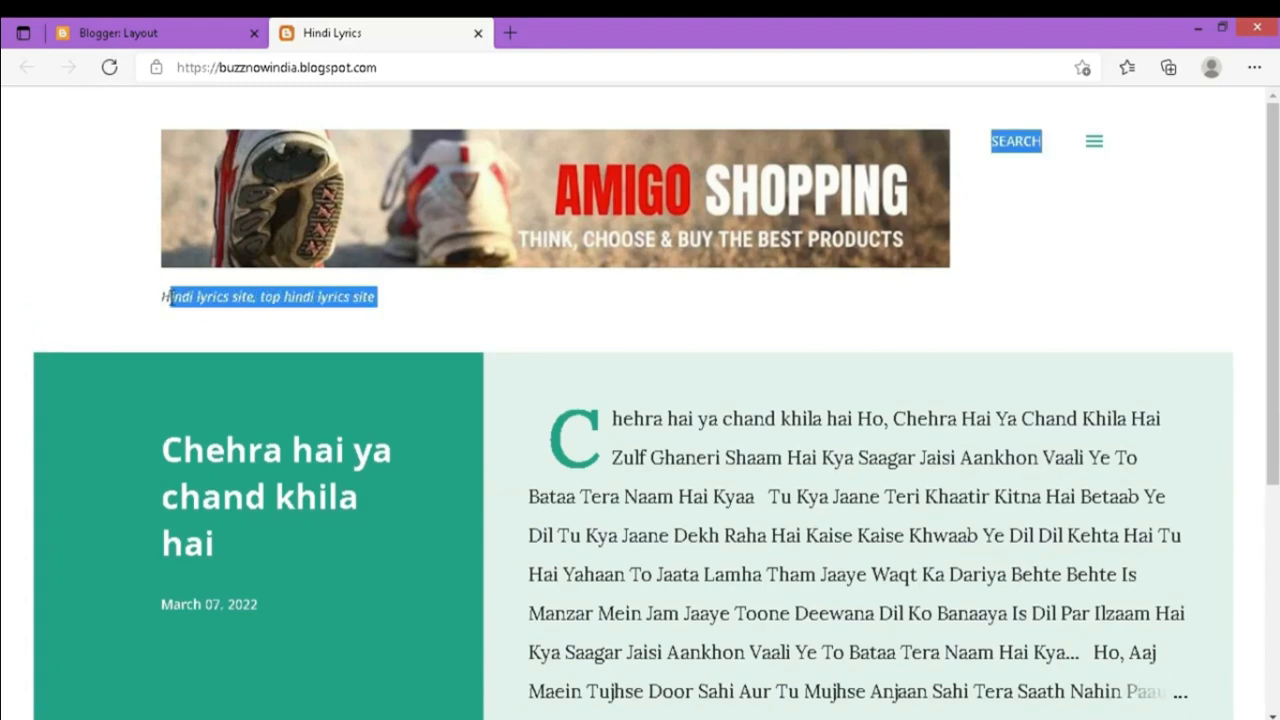
# - Show the top Page List gadget with the title "Home", save it, and reload the live blog
pyautogui.click(158, 33)
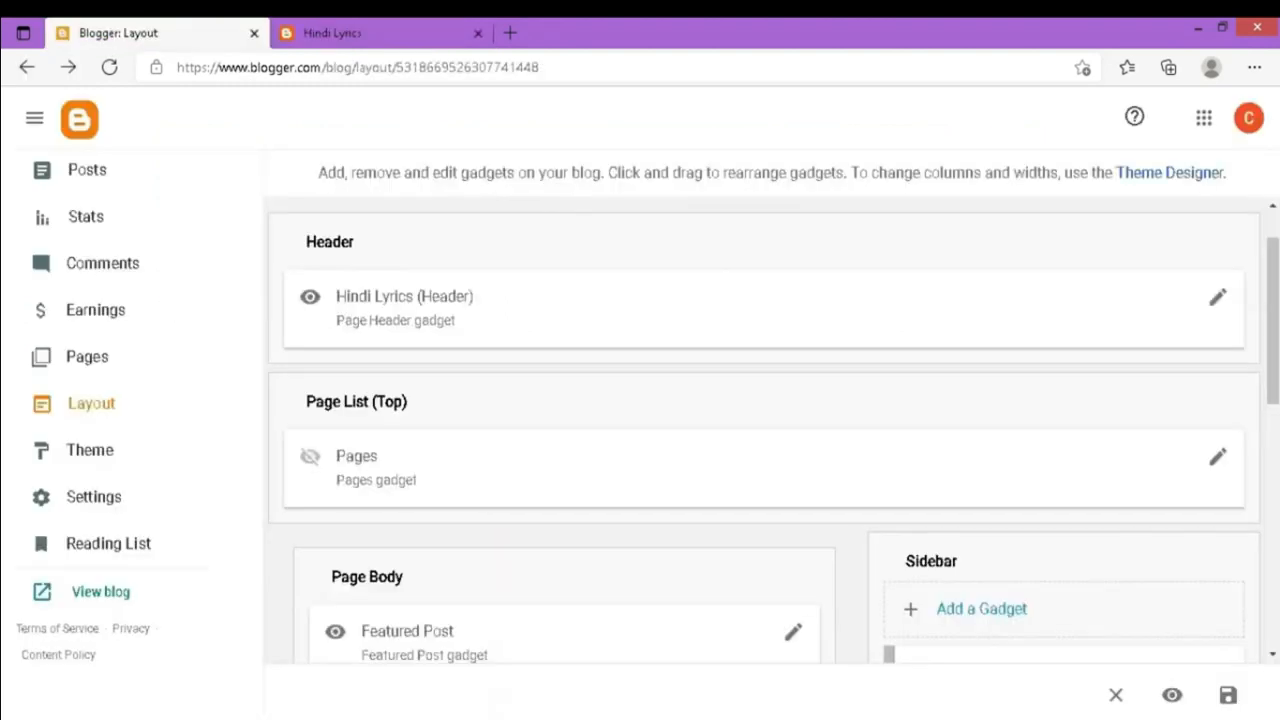
pyautogui.click(1219, 459)
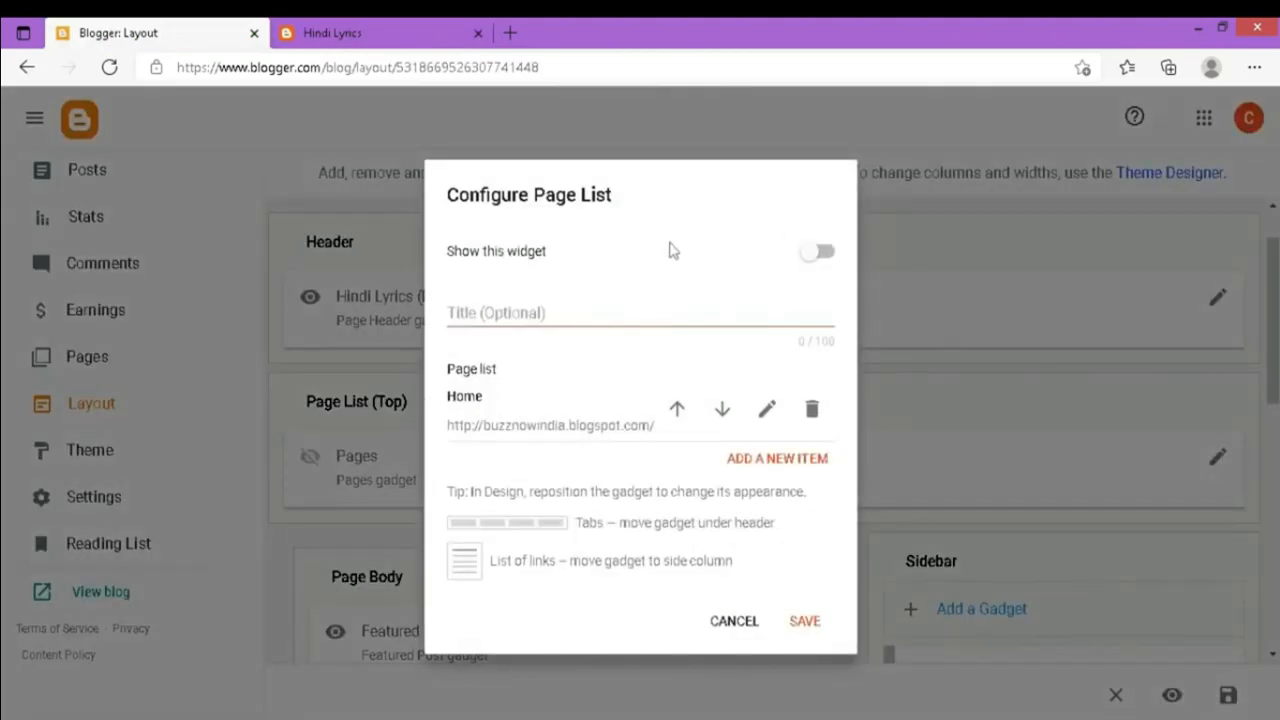
pyautogui.click(825, 255)
pyautogui.click(596, 310)
pyautogui.write('Home')
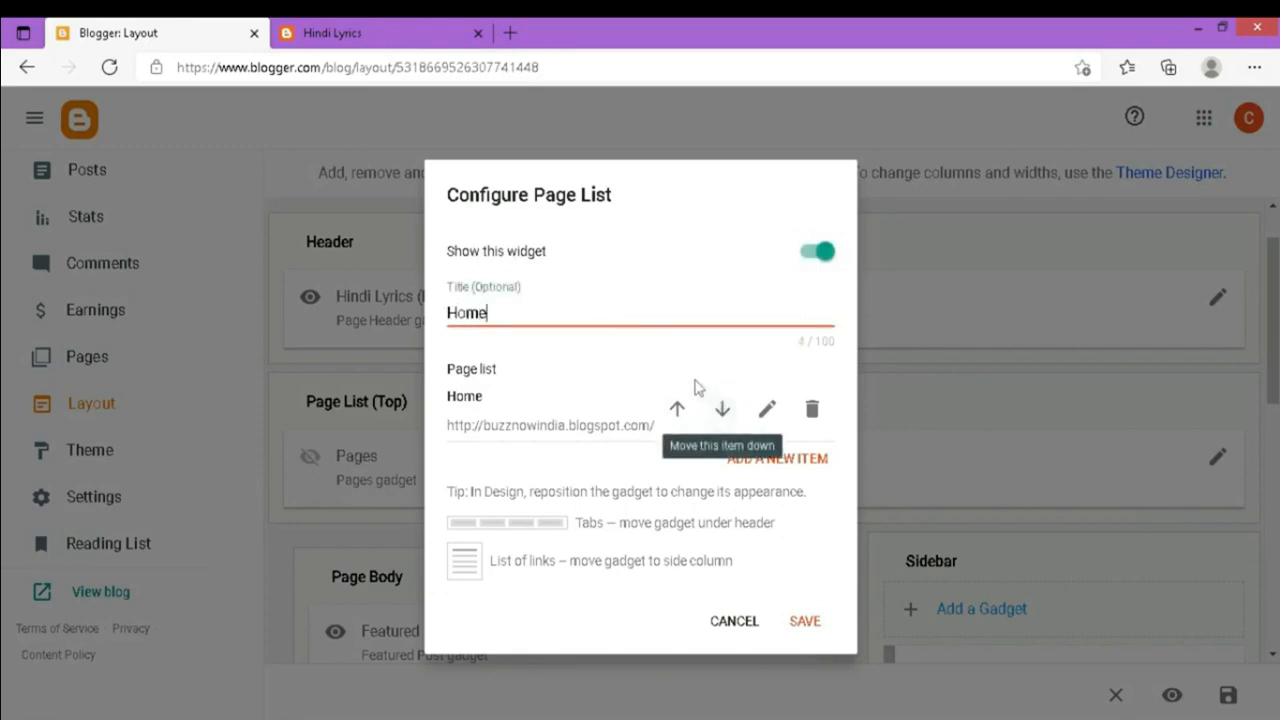
pyautogui.click(806, 622)
pyautogui.click(358, 35)
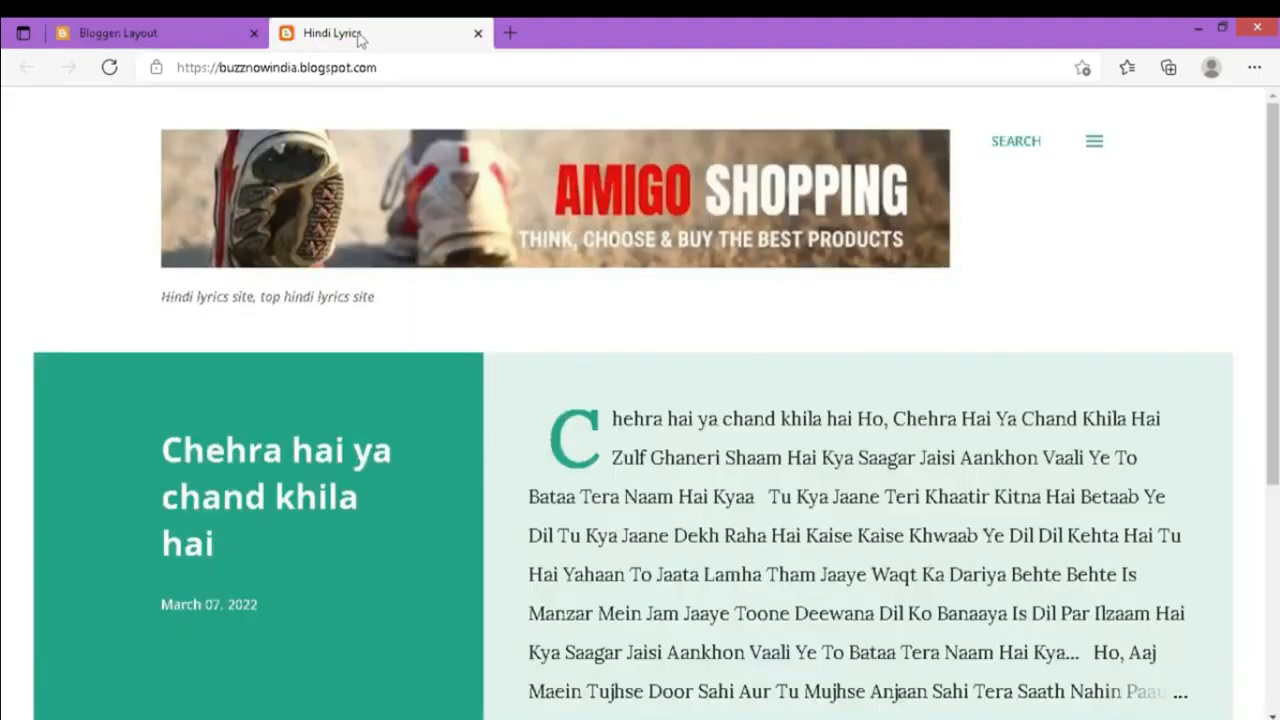
pyautogui.click(109, 67)
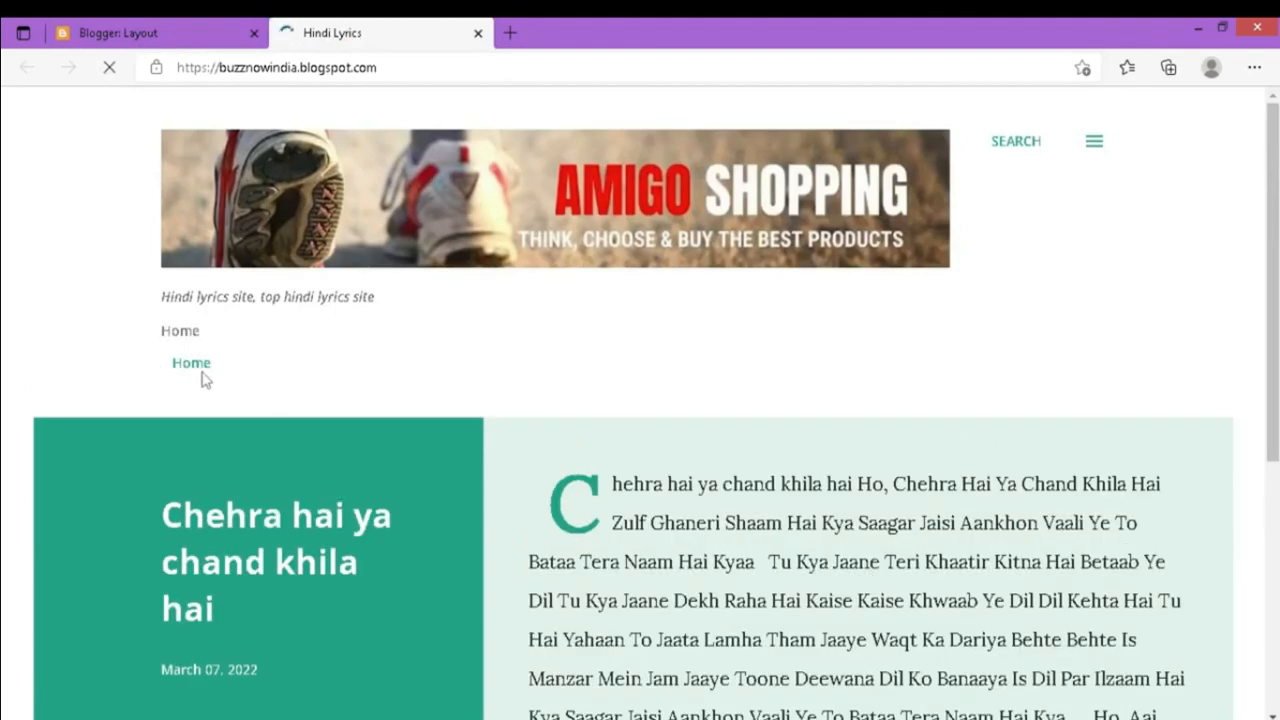
# - Remove the title from the top Page List gadget, save it, and check the reloaded live blog's Home link
pyautogui.click(185, 33)
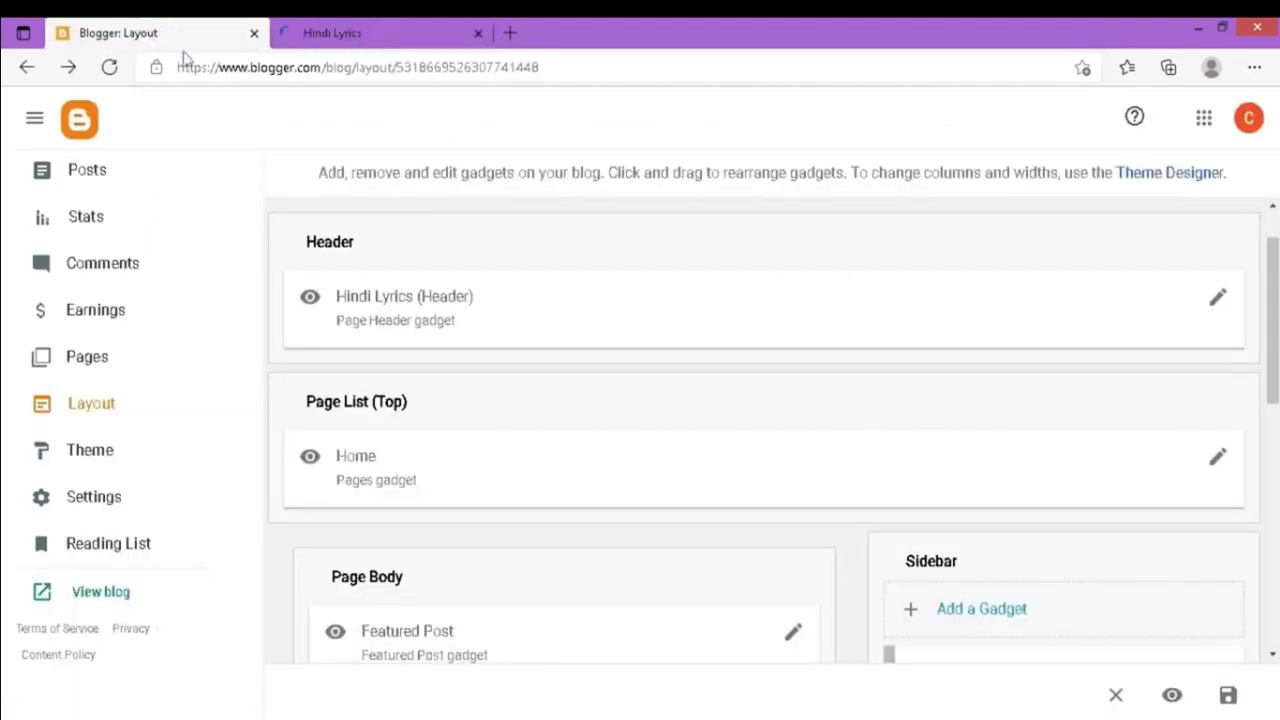
pyautogui.click(1217, 457)
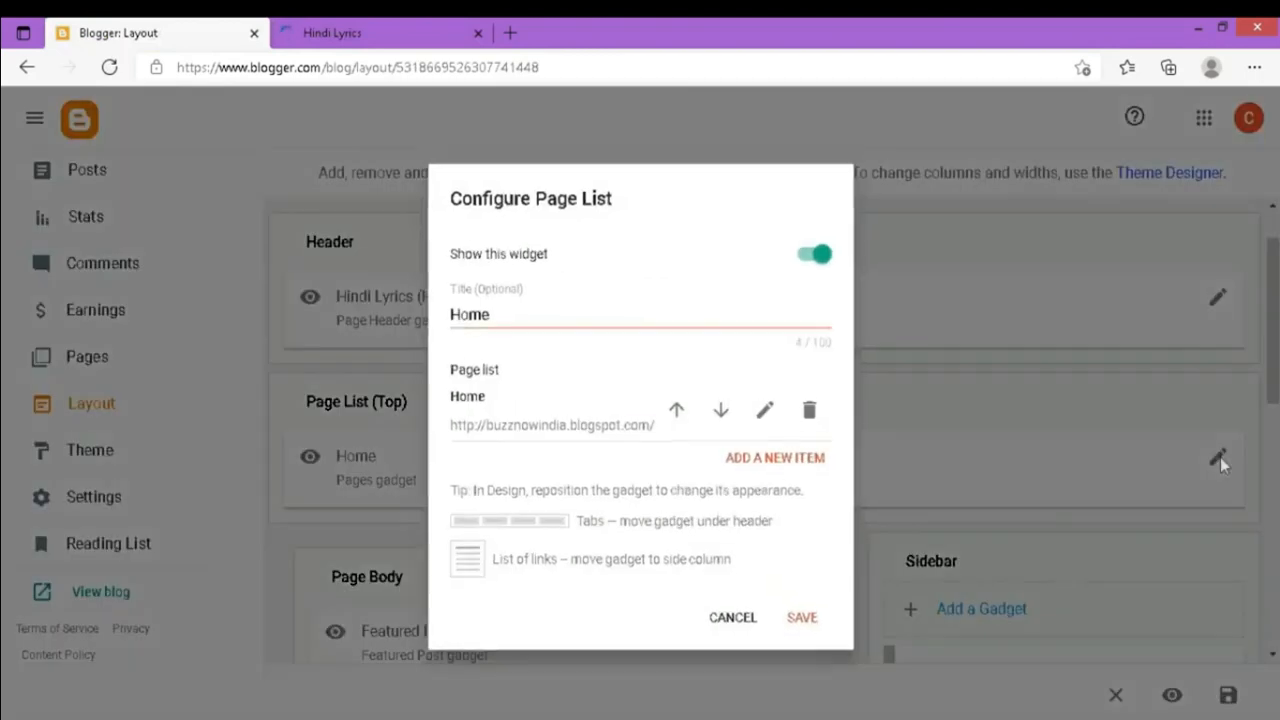
pyautogui.moveTo(490, 313); pyautogui.dragTo(430, 313)
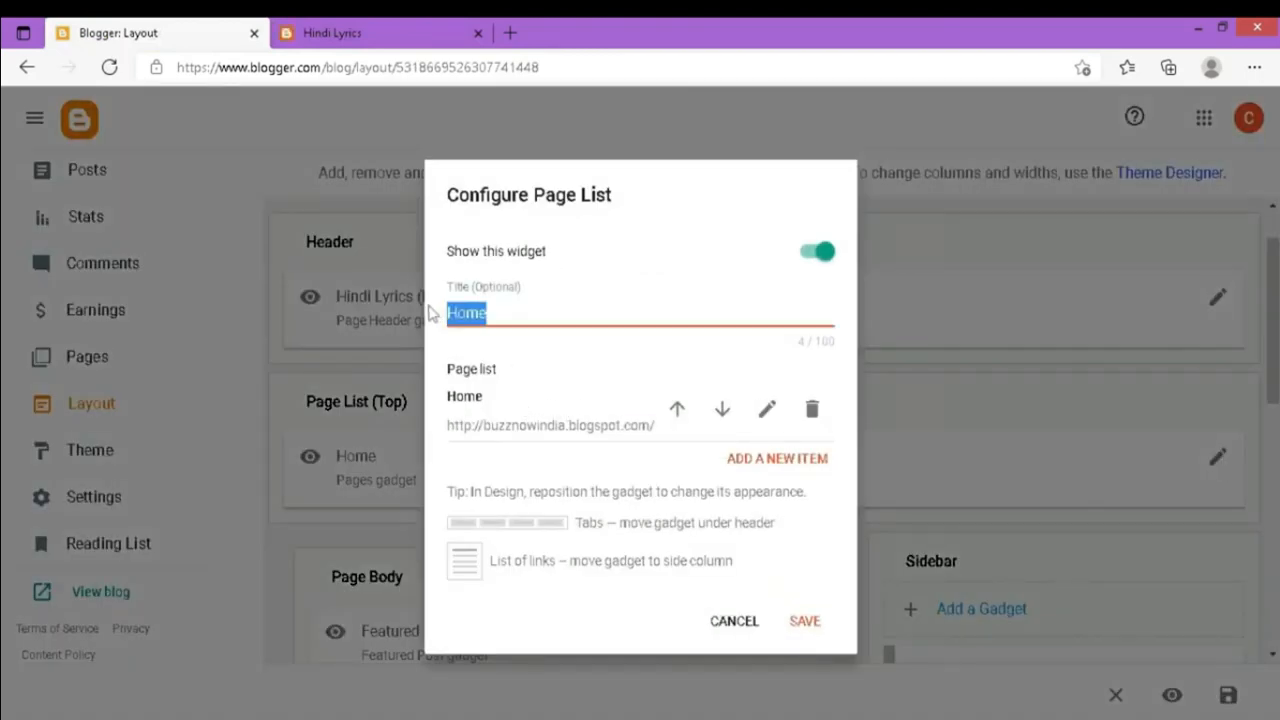
pyautogui.press('BackSpace')
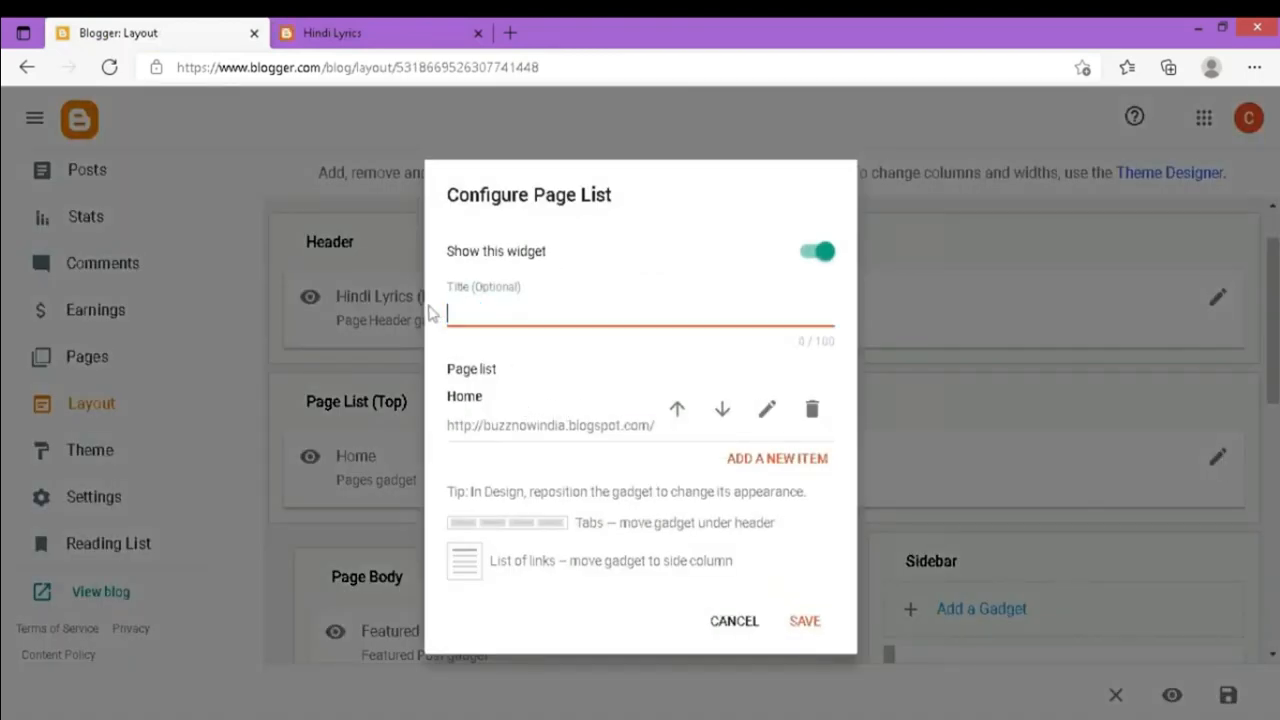
pyautogui.click(805, 622)
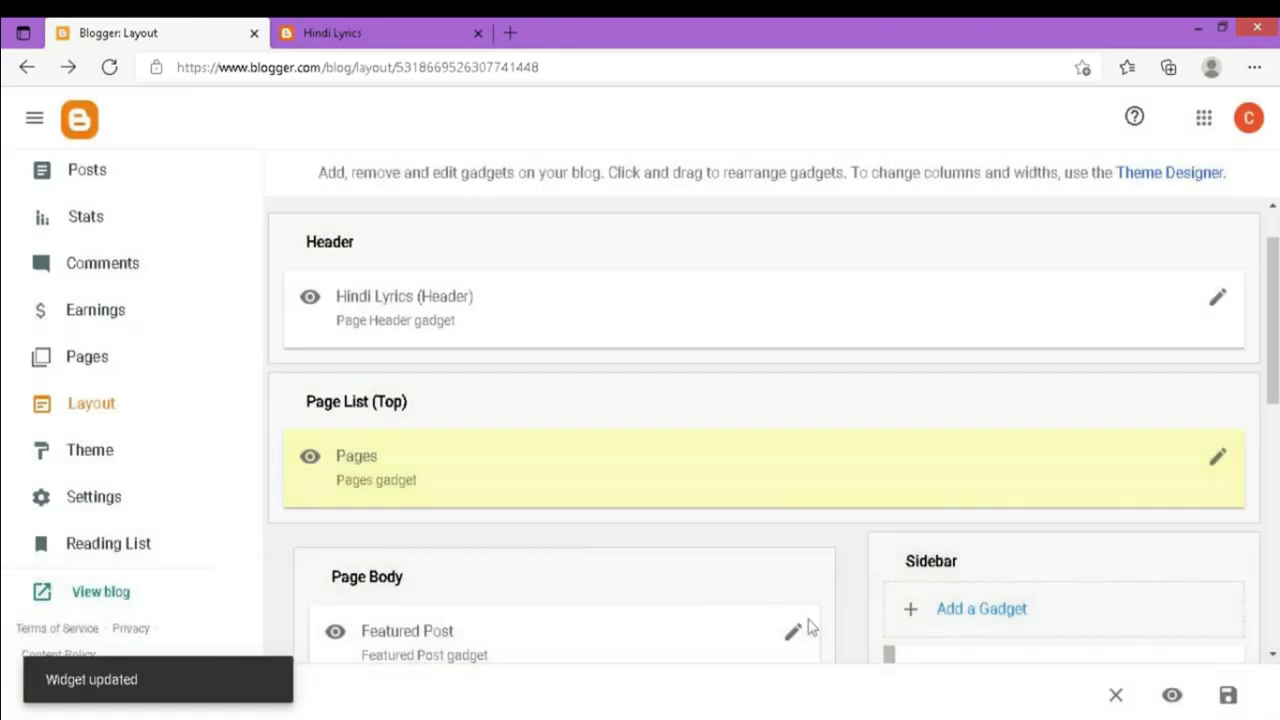
pyautogui.click(366, 28)
pyautogui.click(109, 67)
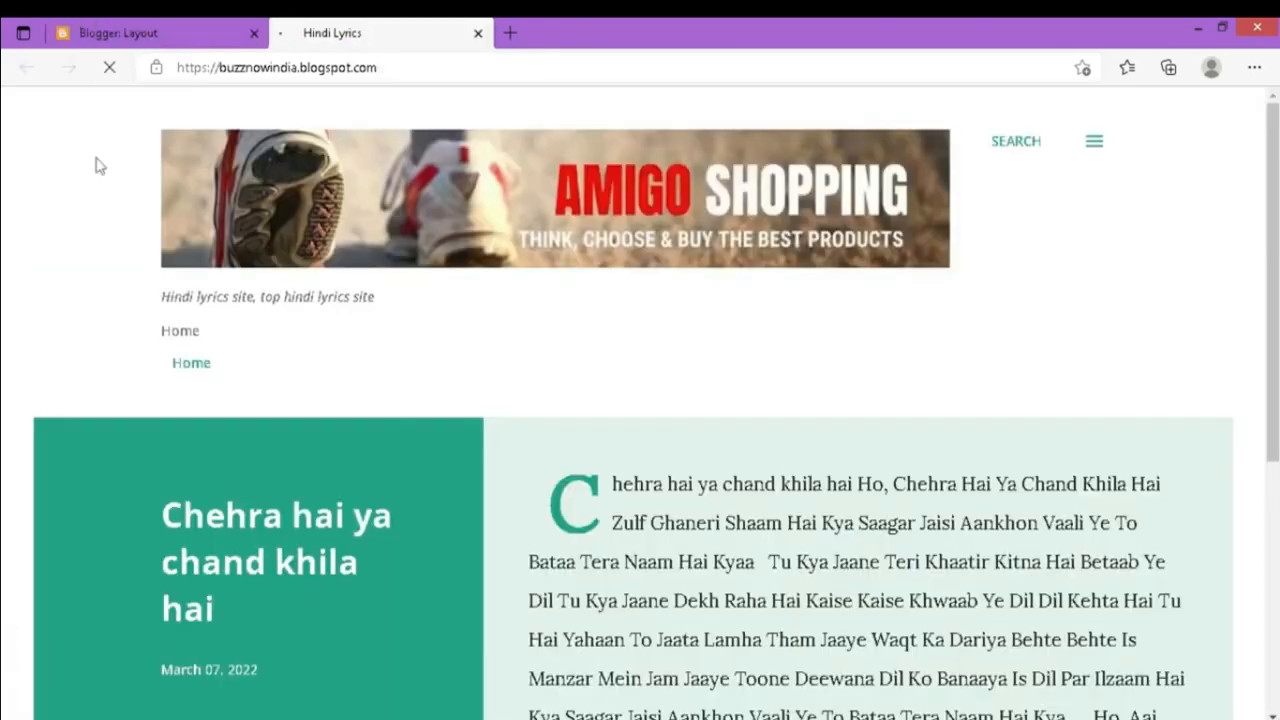
pyautogui.click(190, 352)
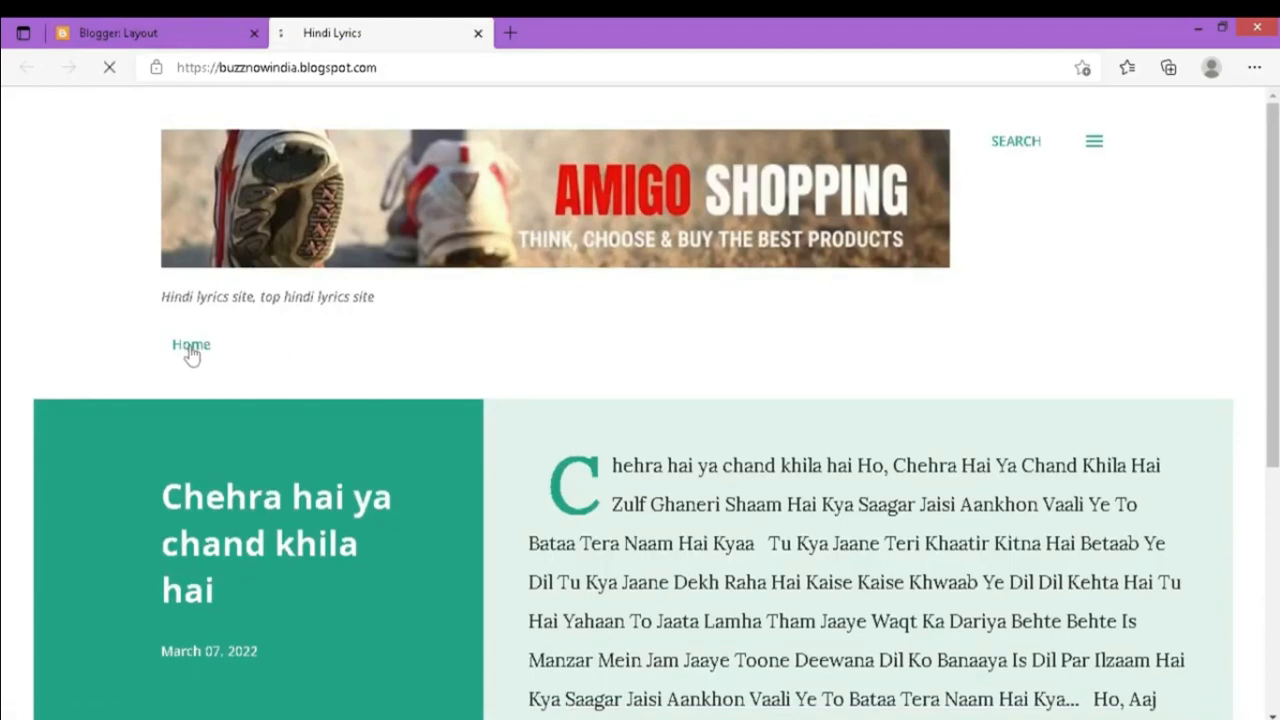
# - Add a page item named "New Songs" with the URL "#" to the top Page List gadget
pyautogui.click(150, 33)
pyautogui.scroll(-1, 764, 430)
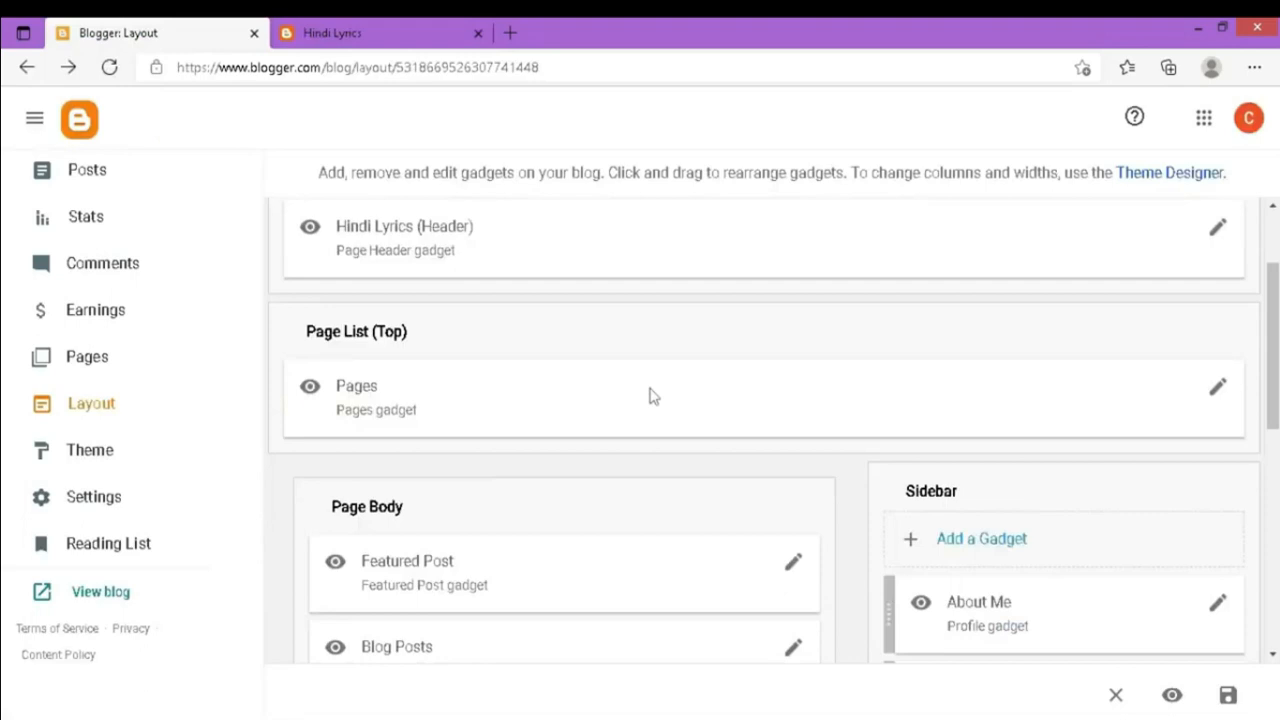
pyautogui.click(1217, 388)
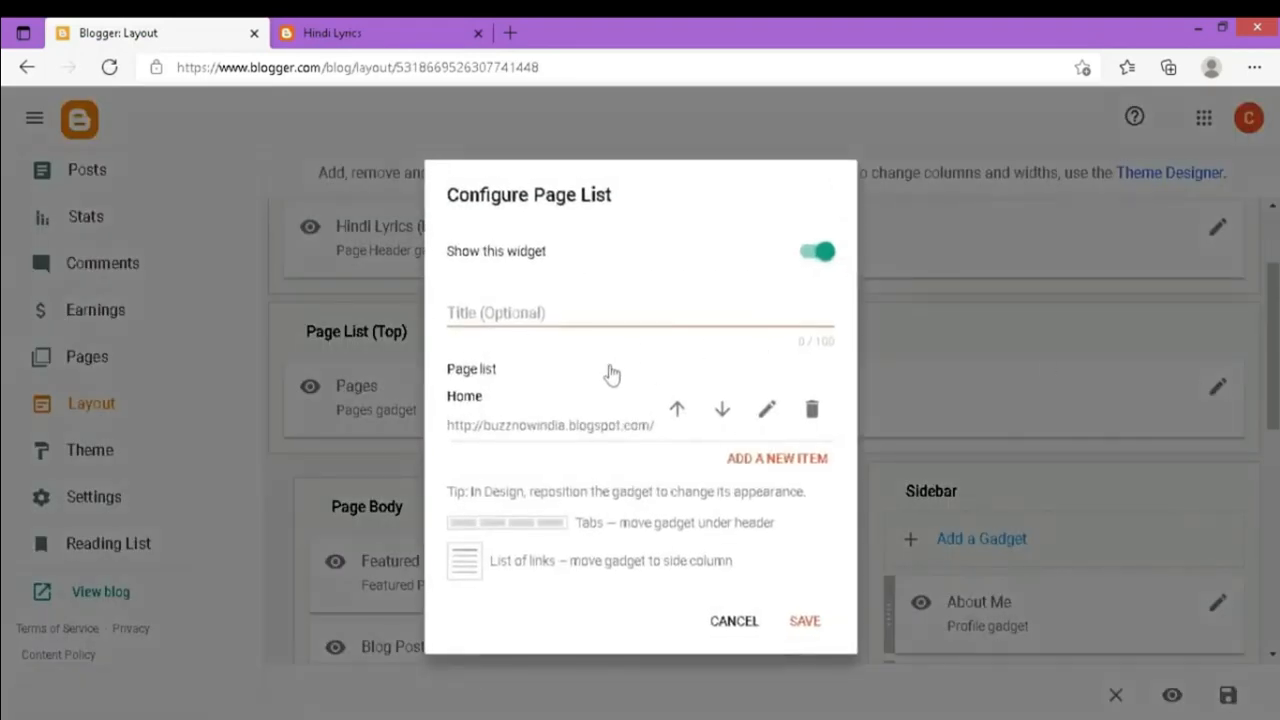
pyautogui.click(810, 464)
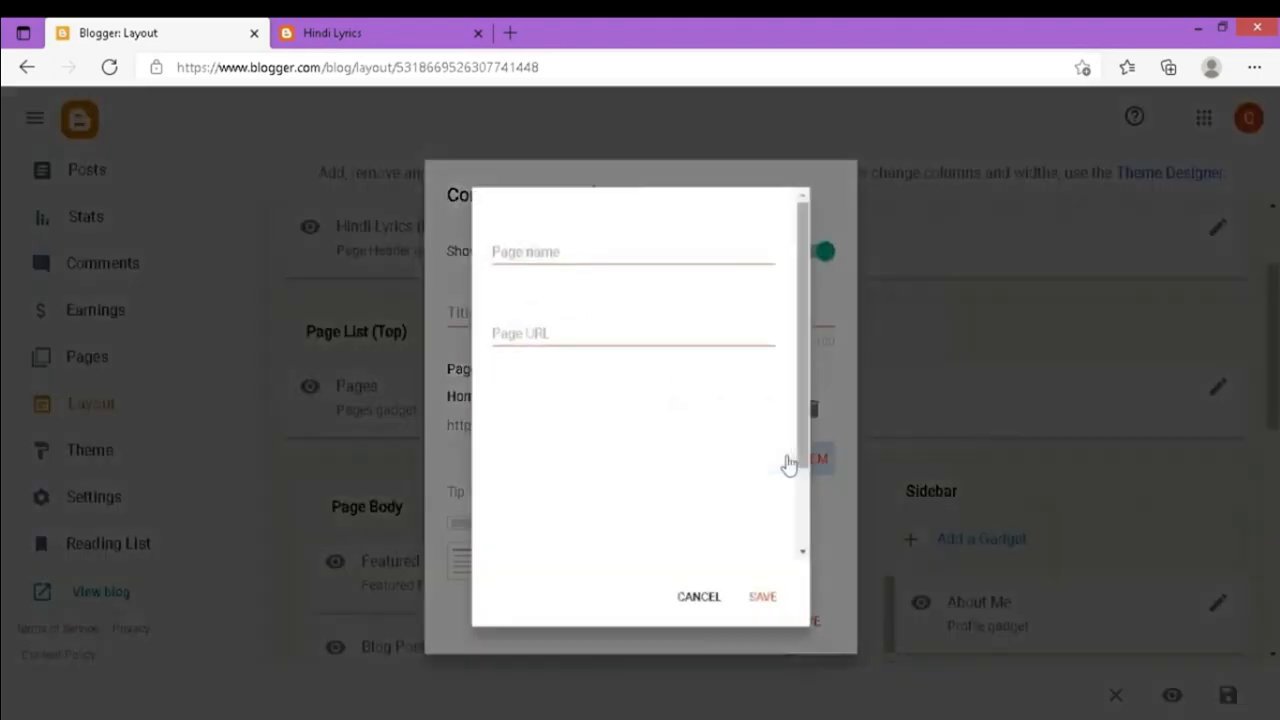
pyautogui.click(604, 238)
pyautogui.write('New Songs')
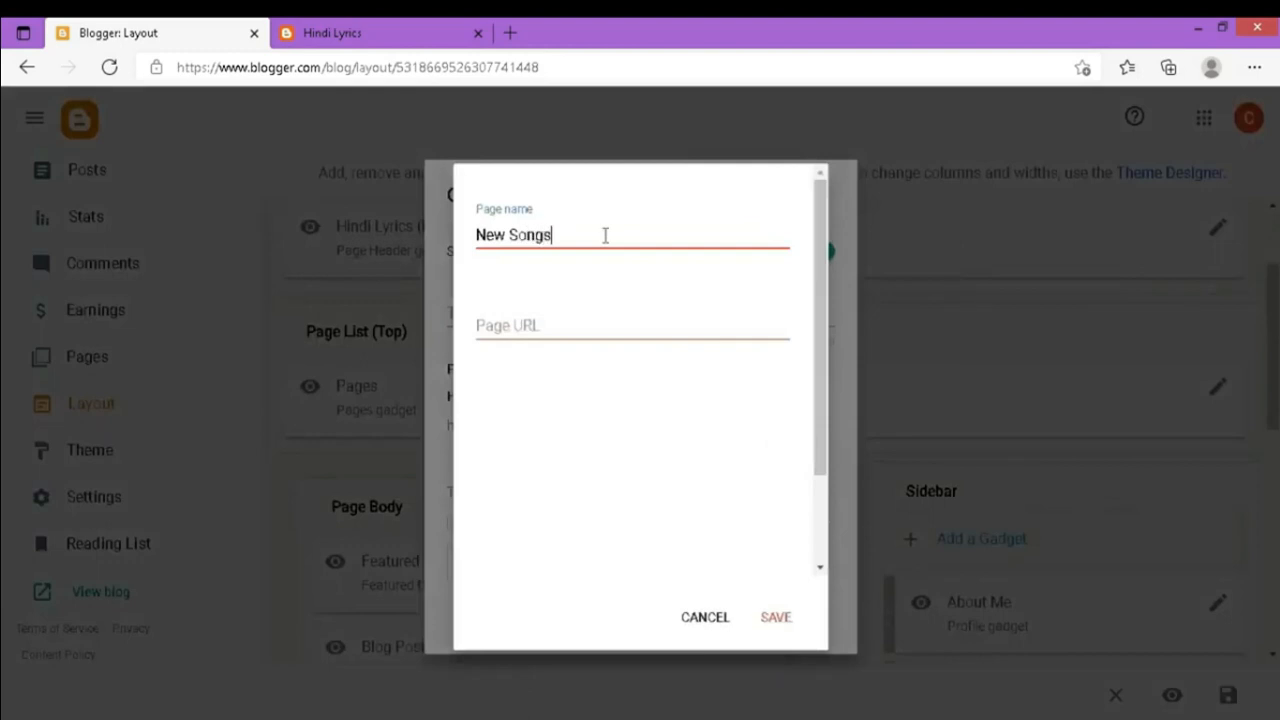
pyautogui.click(566, 326)
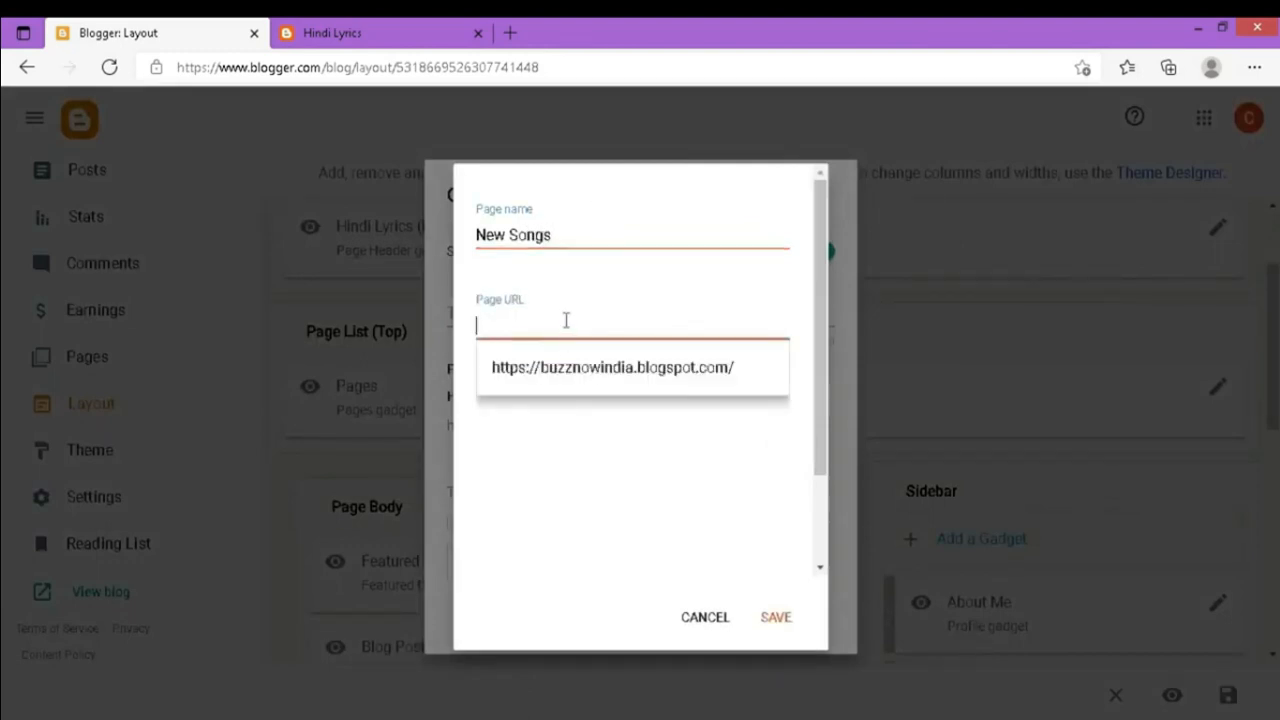
pyautogui.write('#')
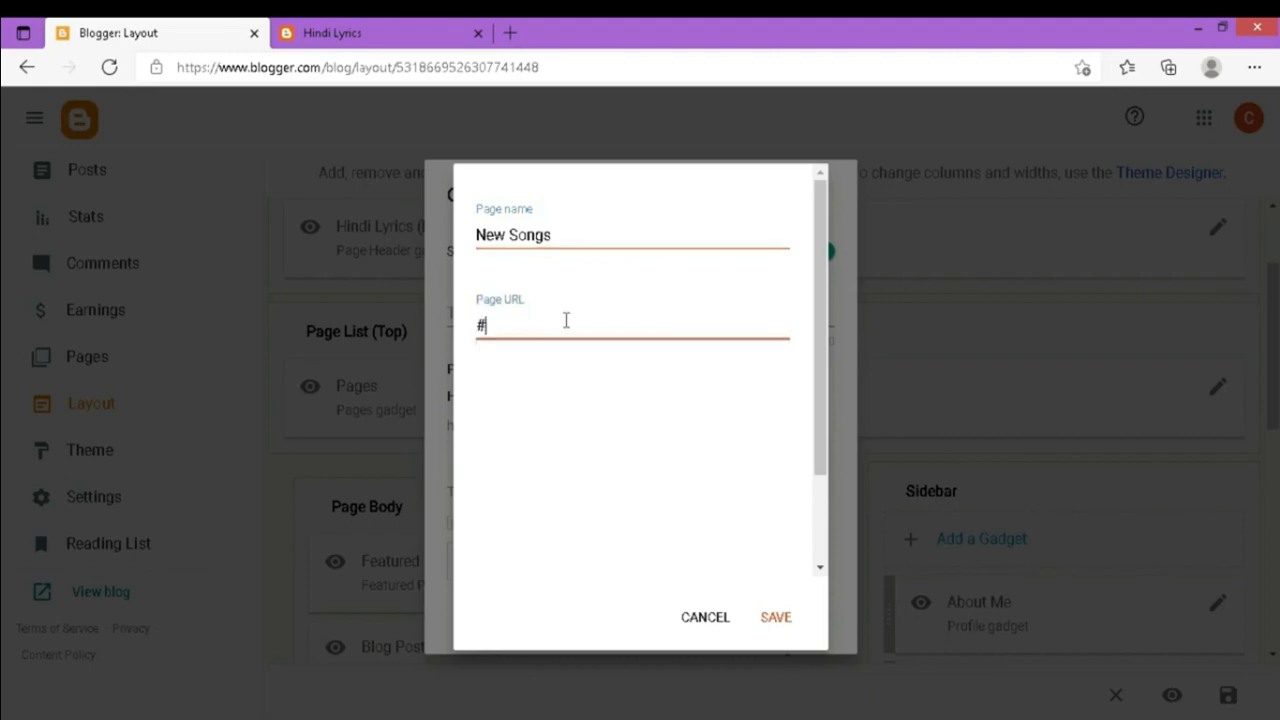
pyautogui.click(777, 617)
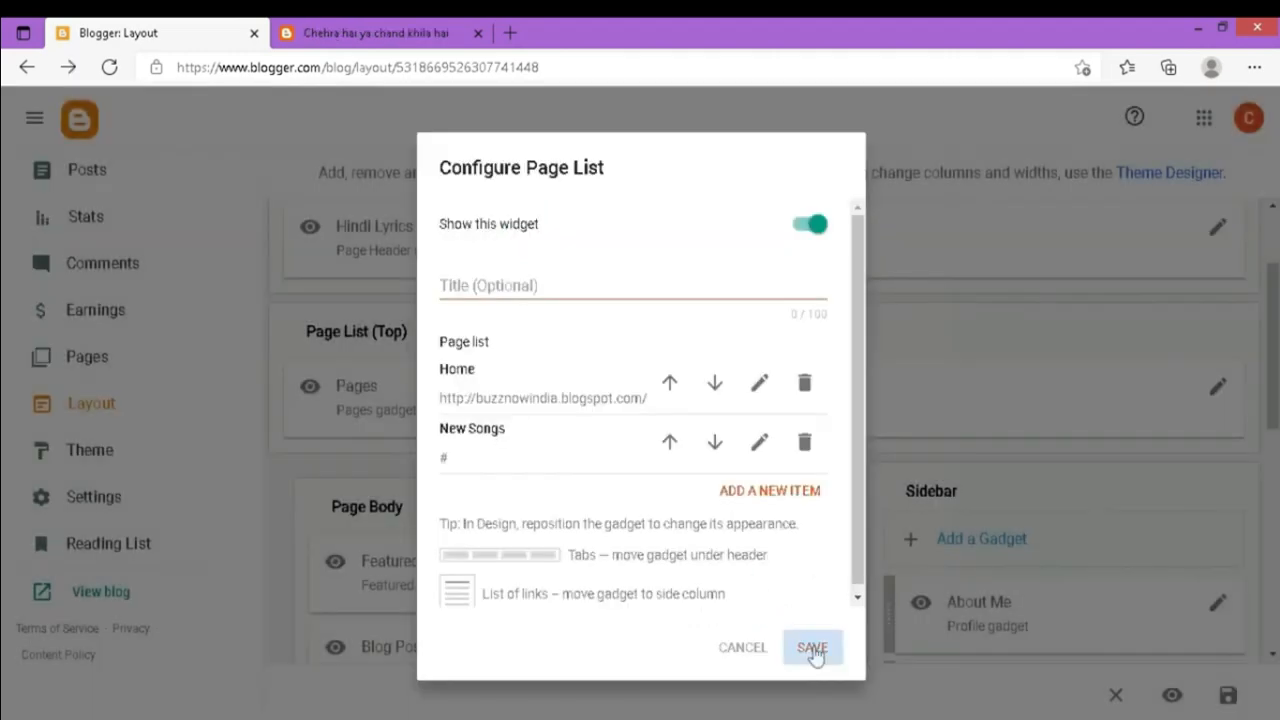
# - Save the page list, reload the live blog, and try its New Songs link
pyautogui.click(813, 649)
pyautogui.click(388, 30)
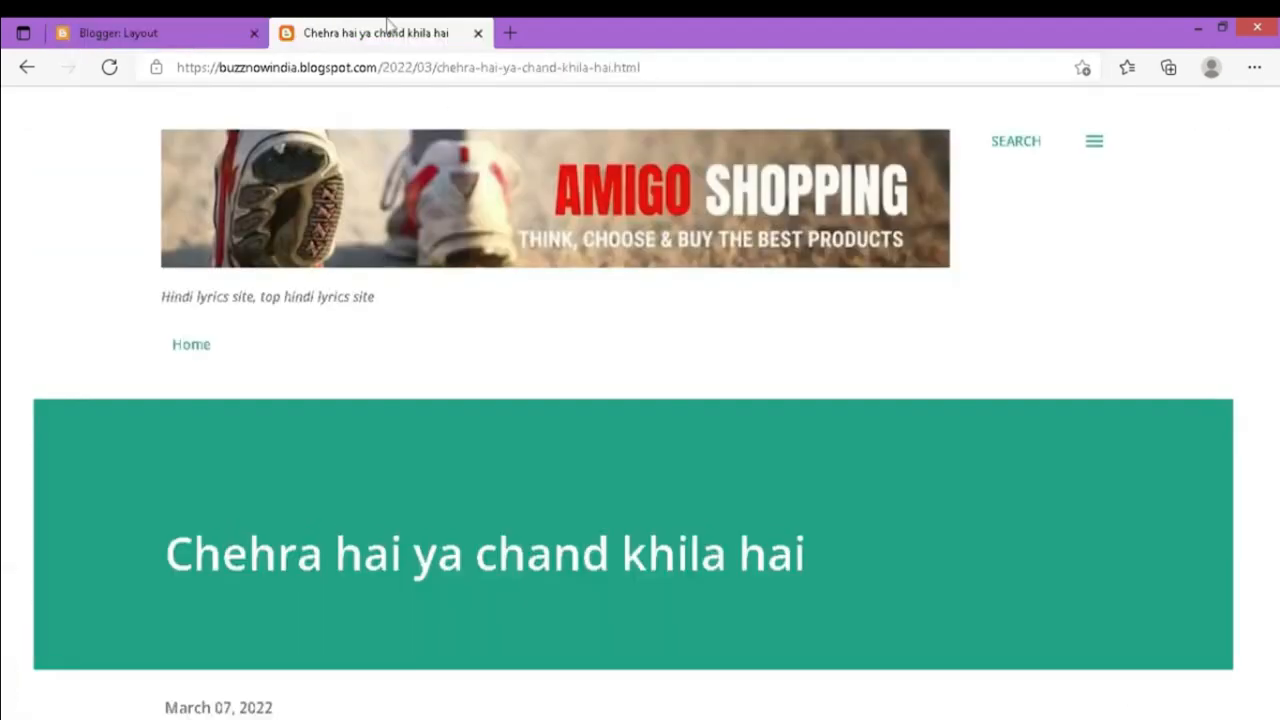
pyautogui.click(109, 67)
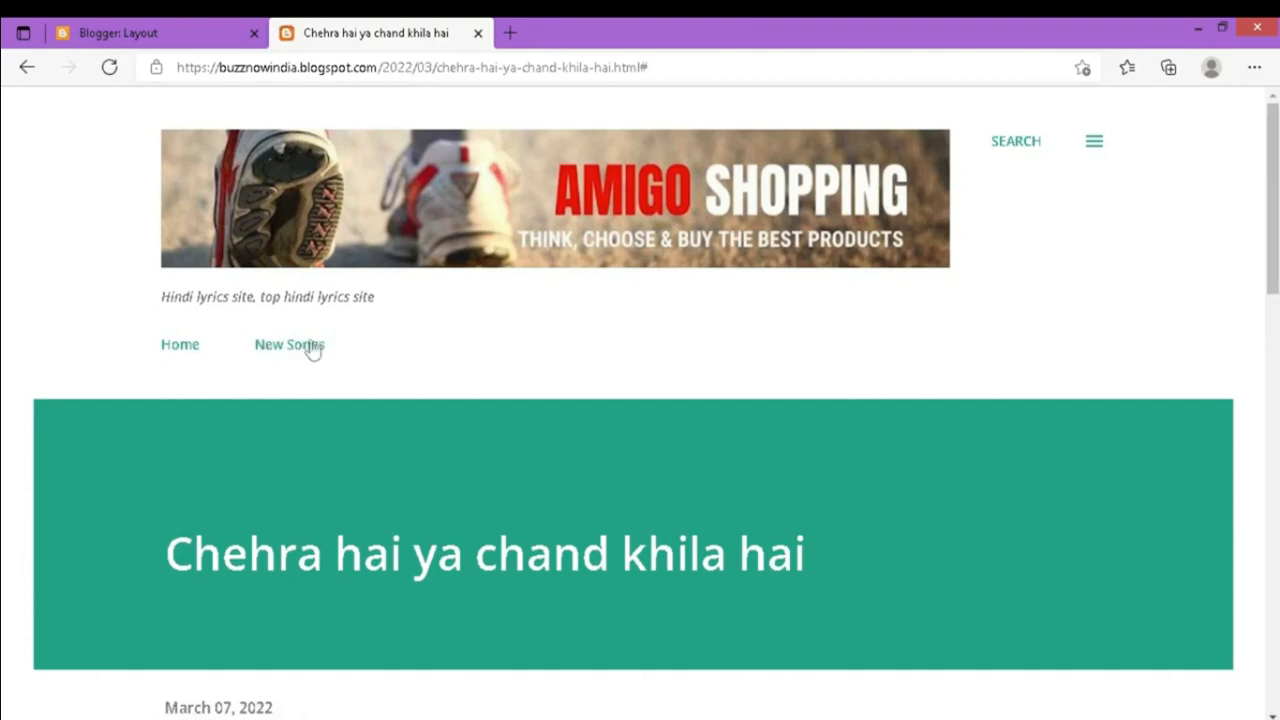
pyautogui.click(287, 355)
# - Revert the post "Chehra hai ya chand khila hai" to draft and open it for editing
pyautogui.hotkey('ctrl', 'shift', 'Tab')
pyautogui.click(86, 309)
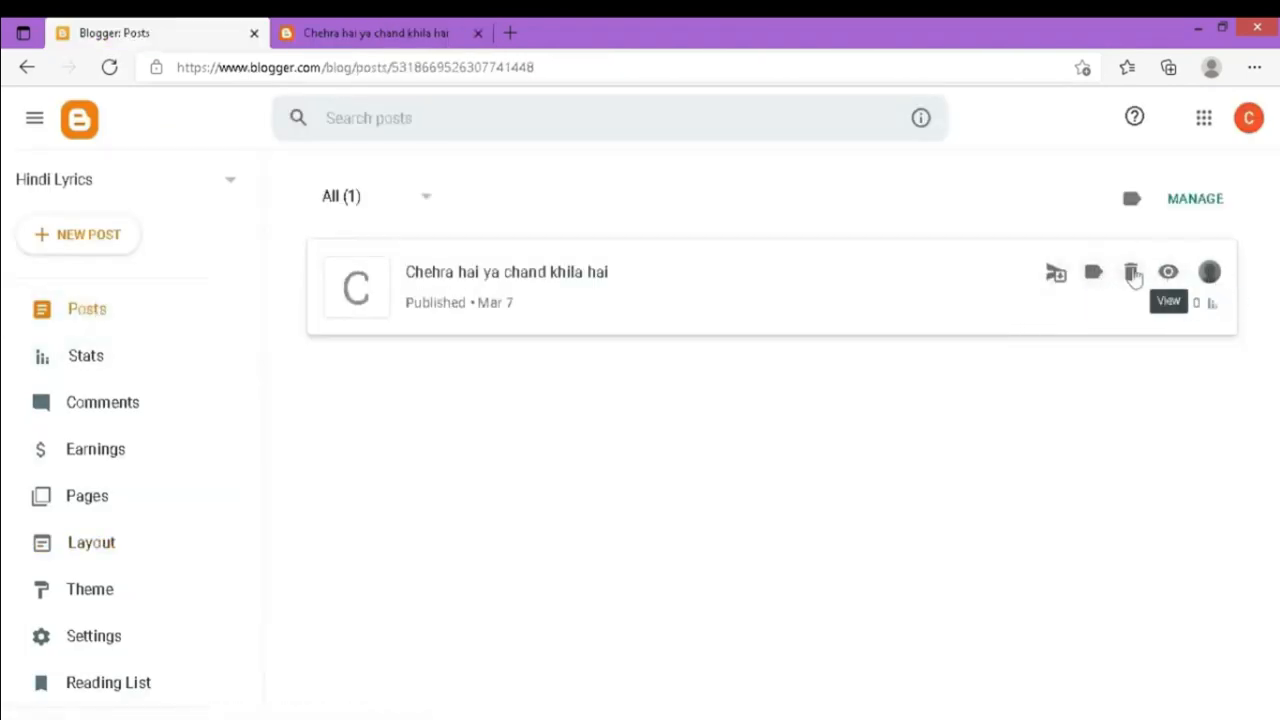
pyautogui.click(1057, 274)
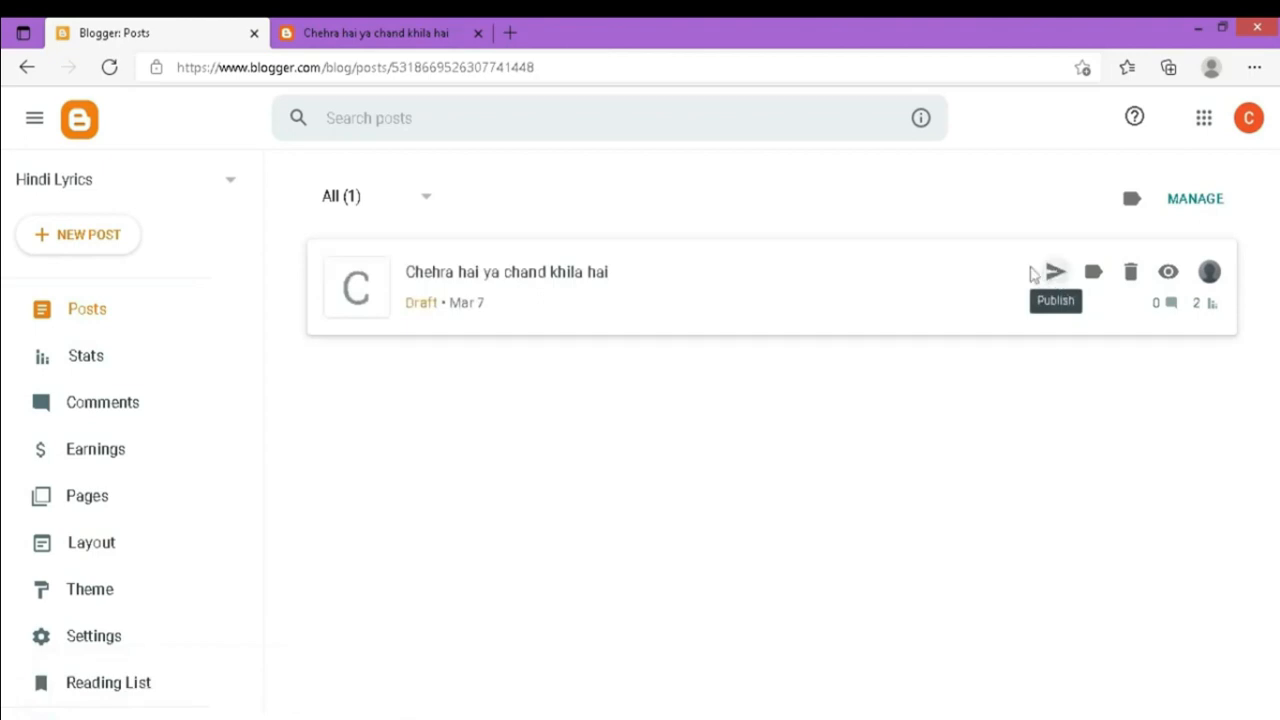
pyautogui.click(645, 276)
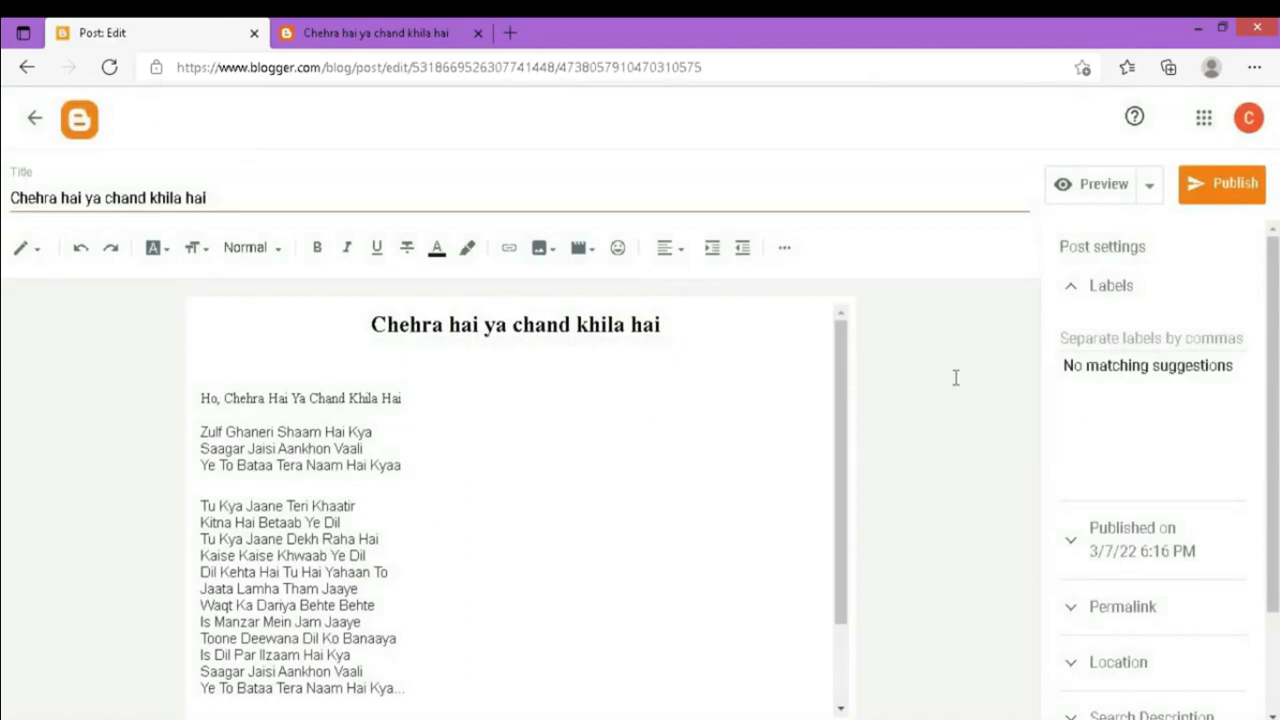
# - Label the post "New Songs", publish it again, and return to the live blog
pyautogui.click(1104, 330)
pyautogui.write('New Songs')
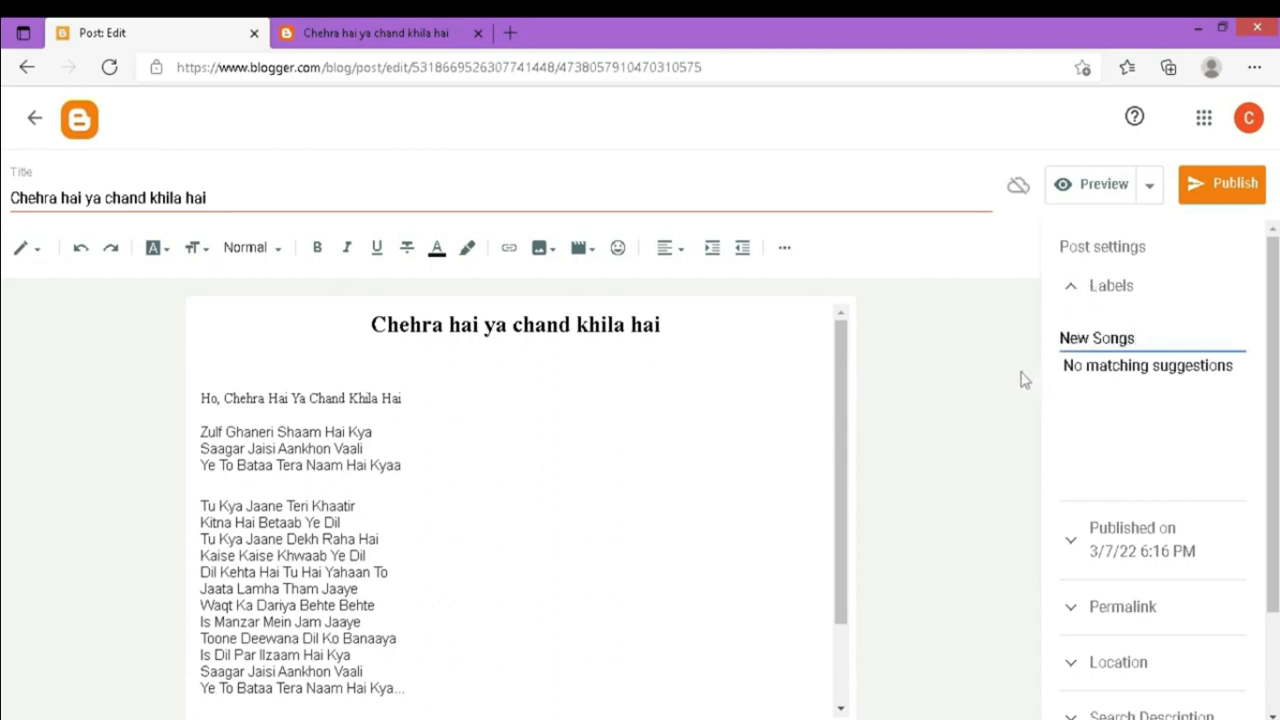
pyautogui.click(1248, 193)
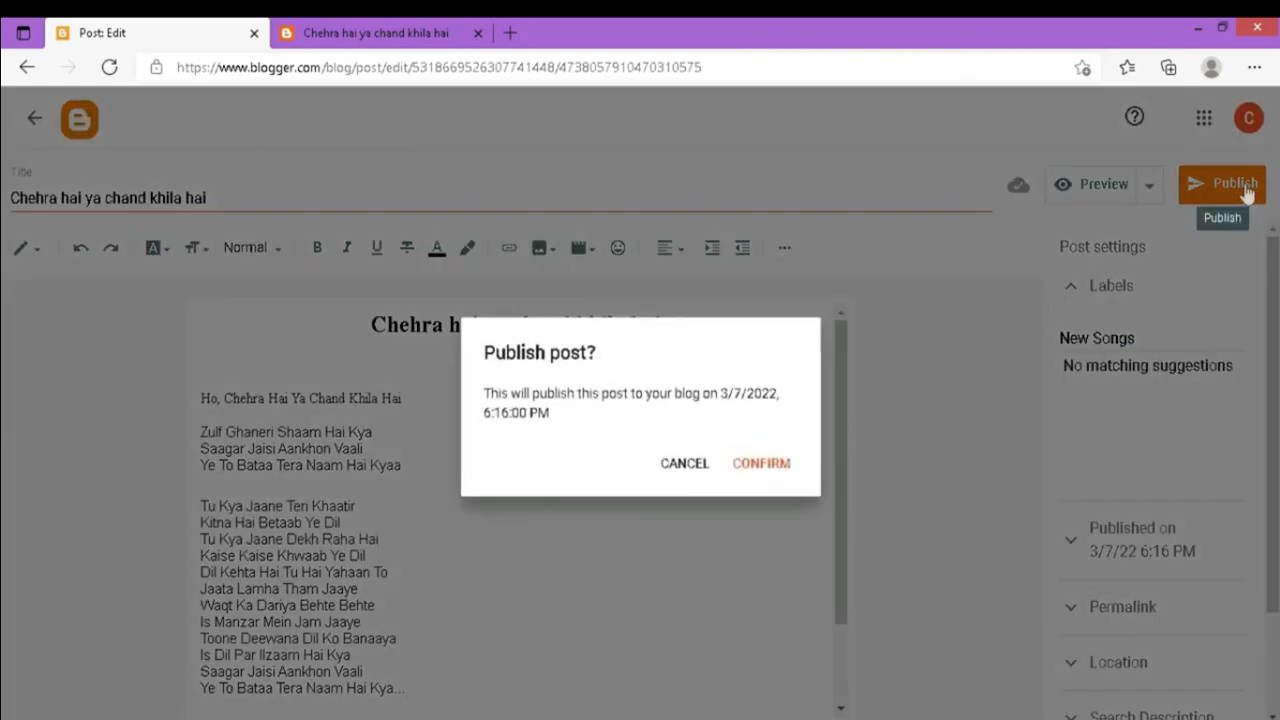
pyautogui.click(762, 464)
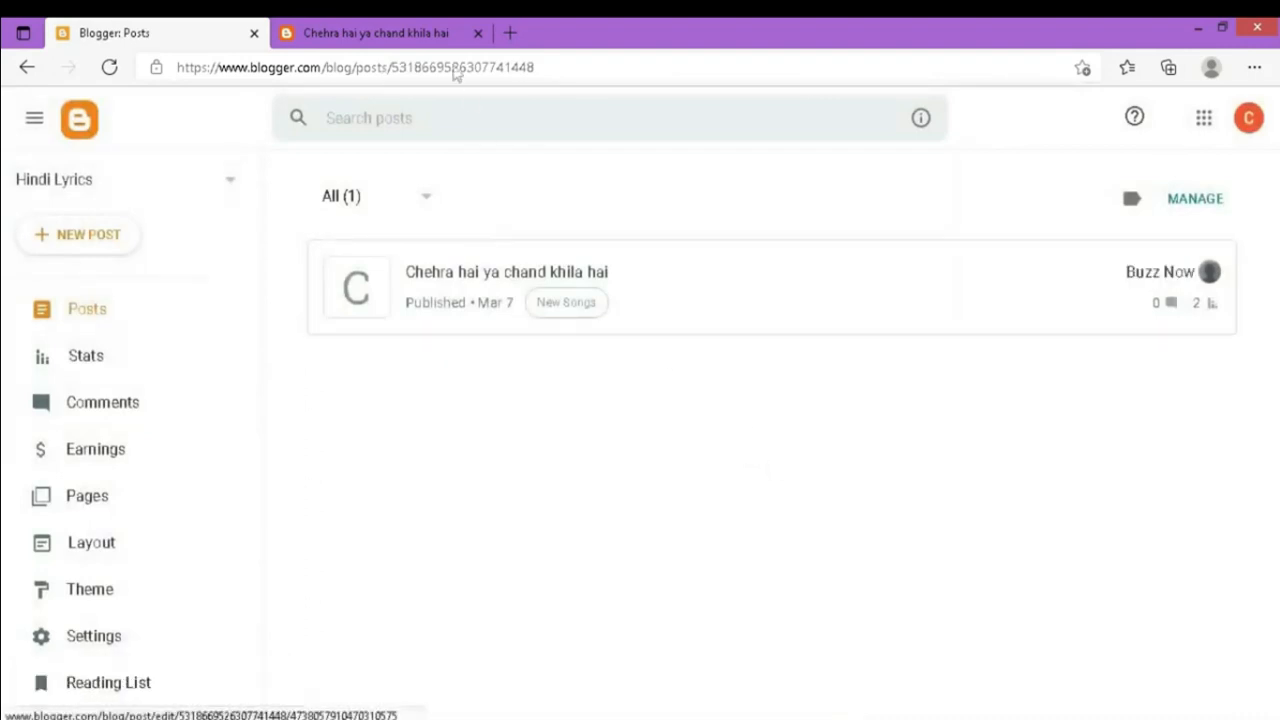
pyautogui.click(410, 33)
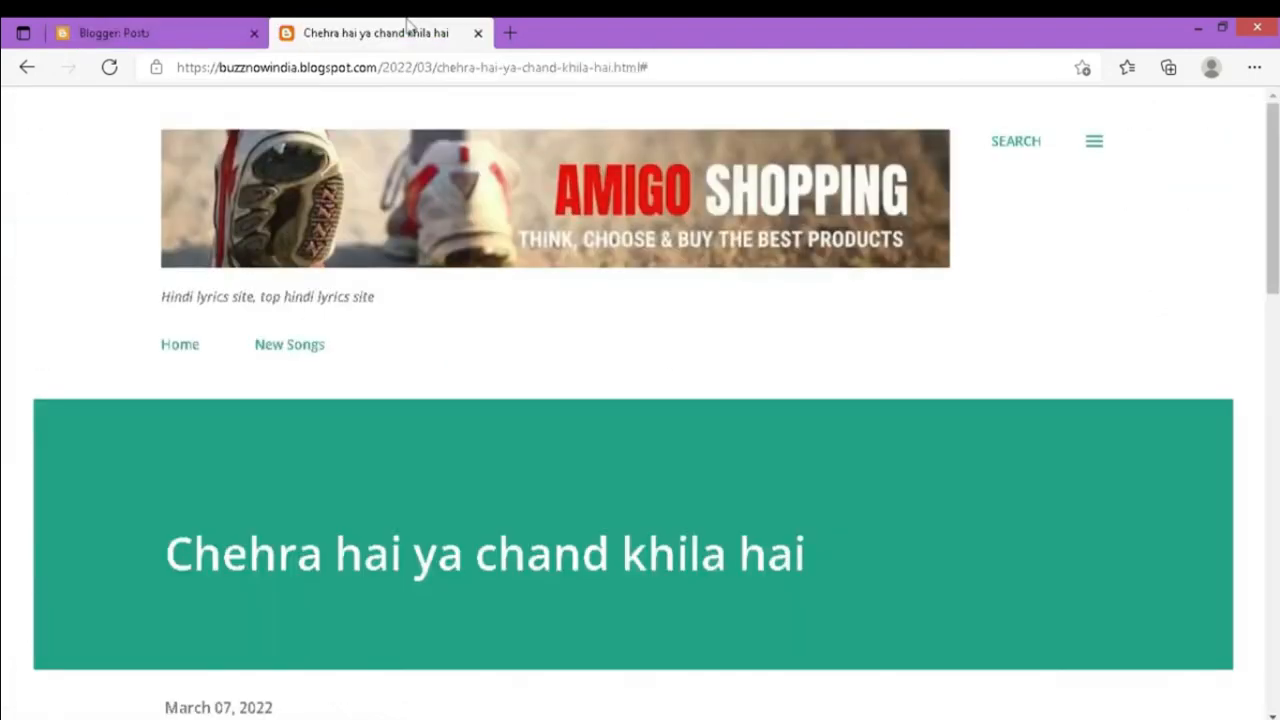
# - Open the post's New Songs label page on the live blog and copy its full web address
pyautogui.click(114, 71)
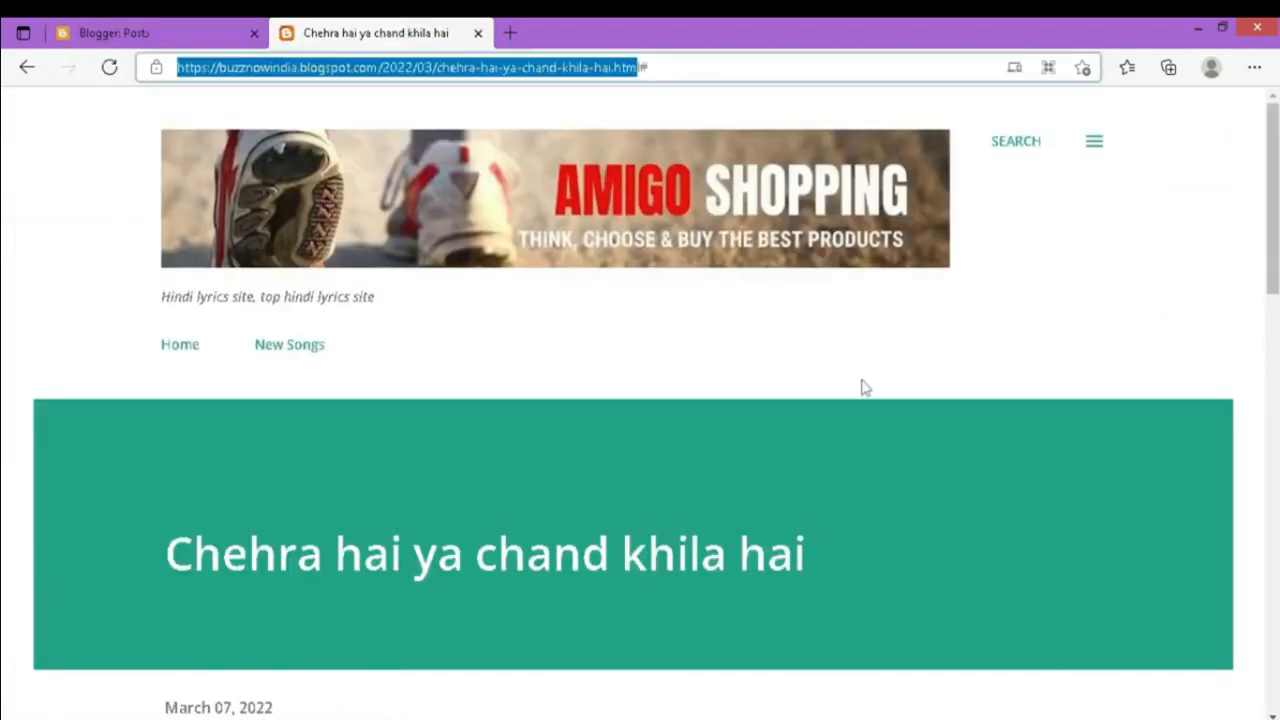
pyautogui.scroll(-5, 857, 374)
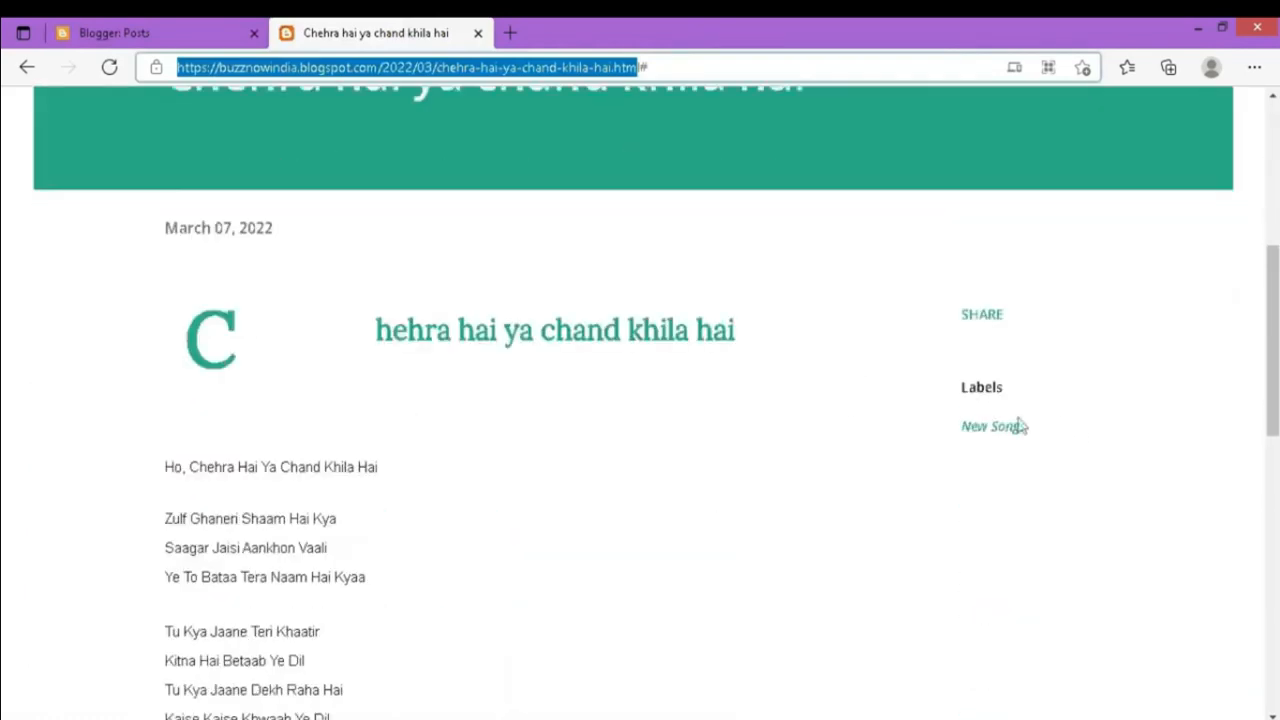
pyautogui.click(998, 435)
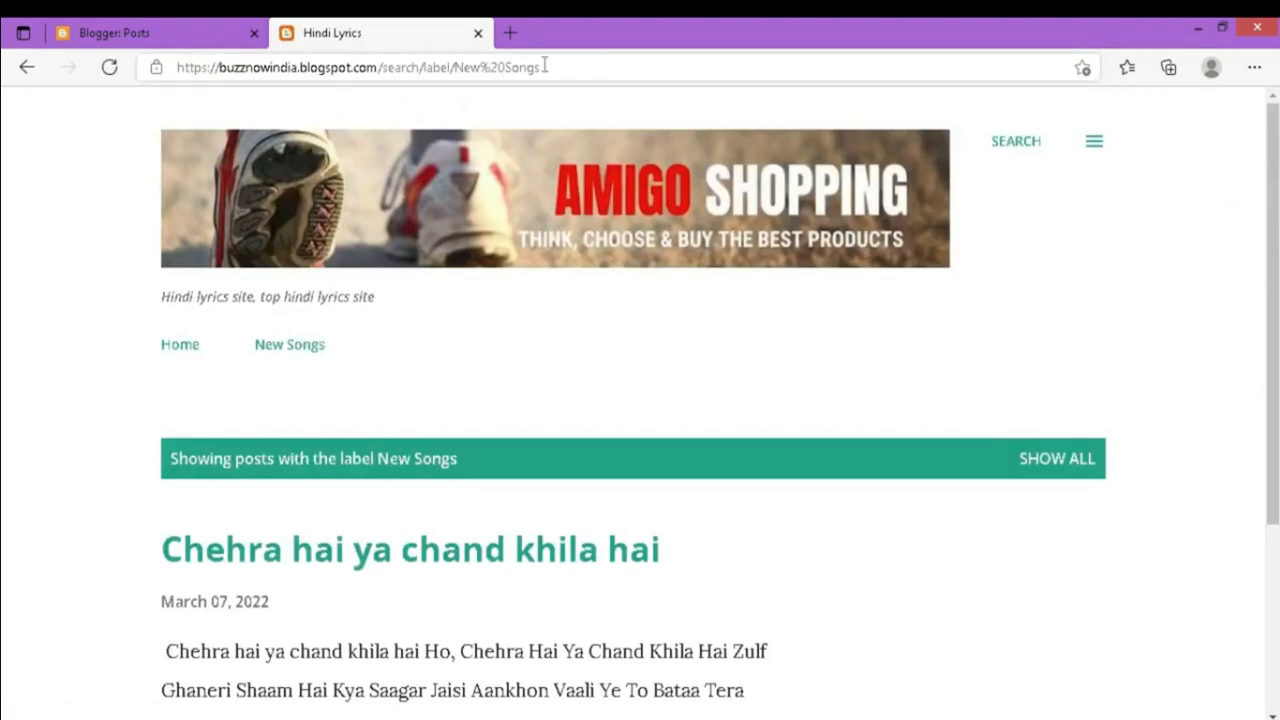
pyautogui.moveTo(540, 67); pyautogui.dragTo(165, 68)
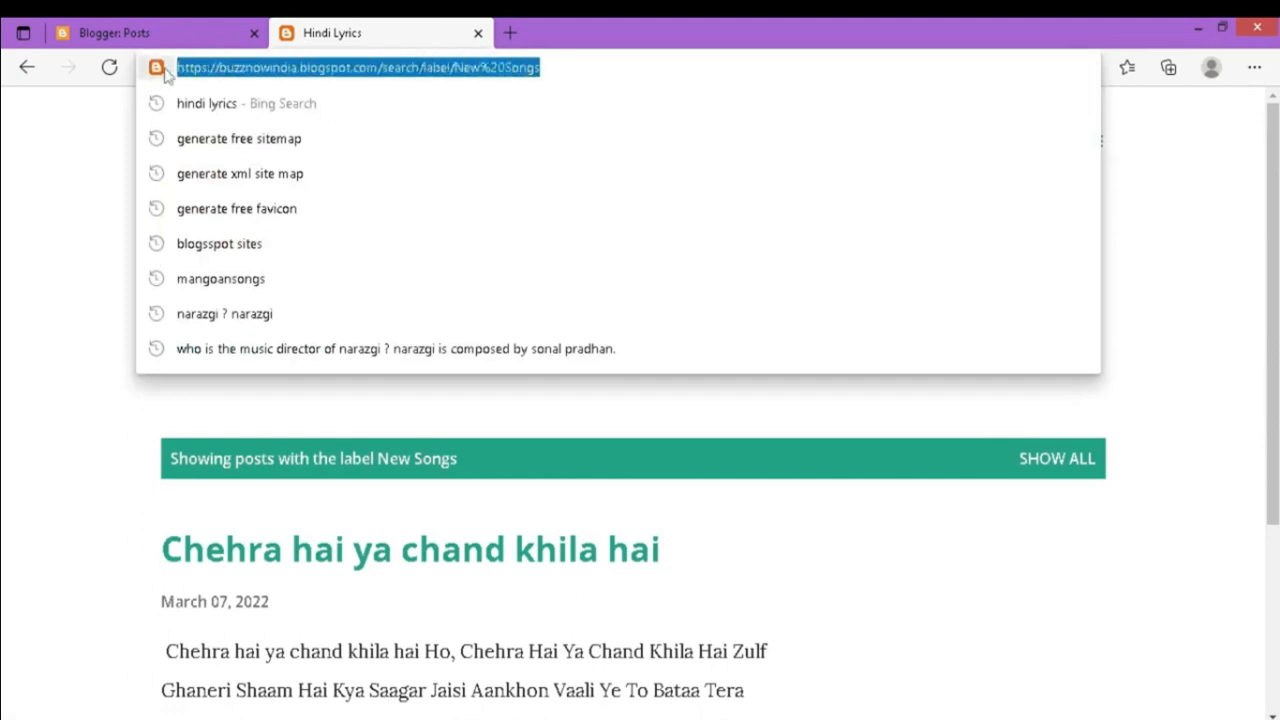
pyautogui.rightClick(242, 76)
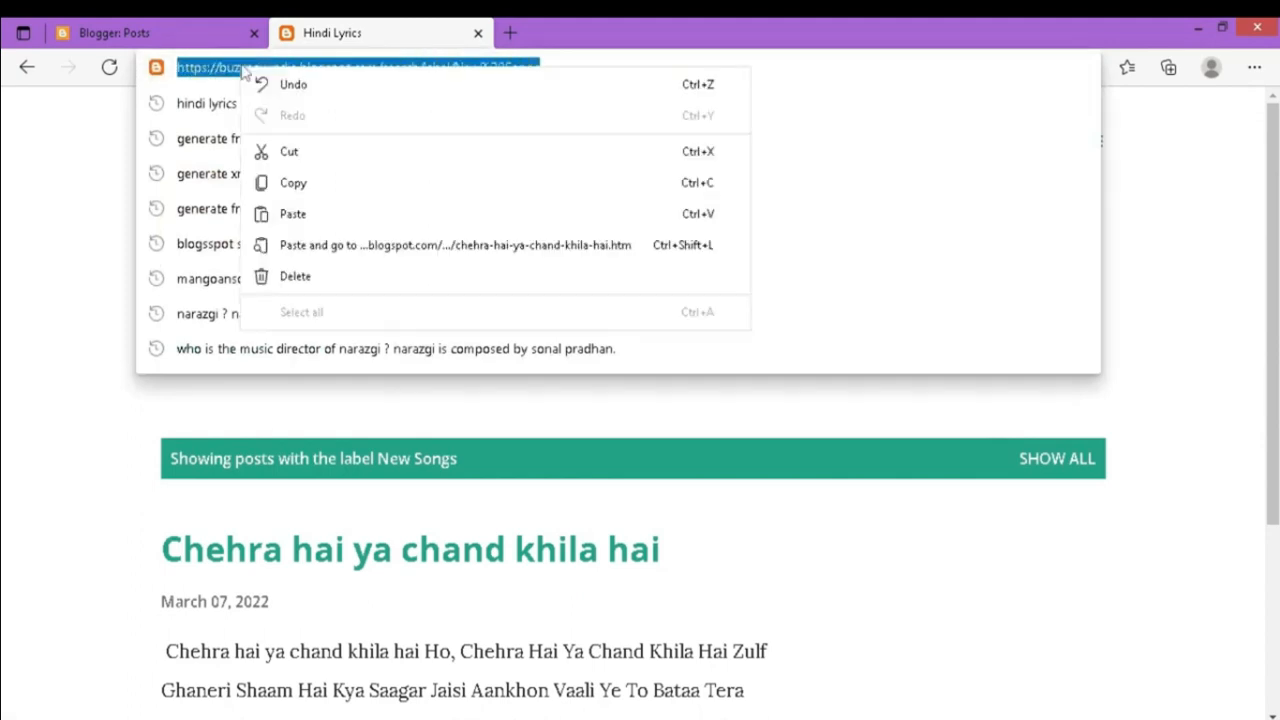
pyautogui.click(307, 183)
# - In the blog layout's top Page List gadget, replace the New Songs item's URL with the copied label address and save the gadget
pyautogui.click(155, 28)
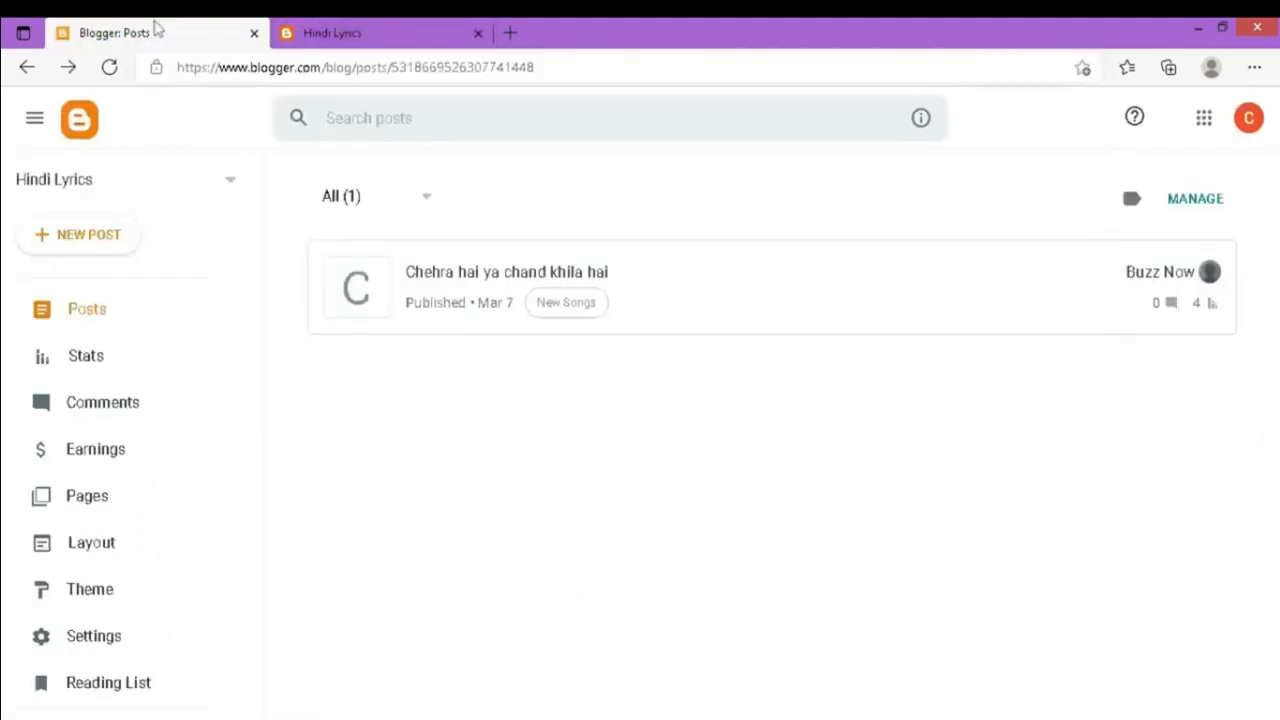
pyautogui.click(100, 545)
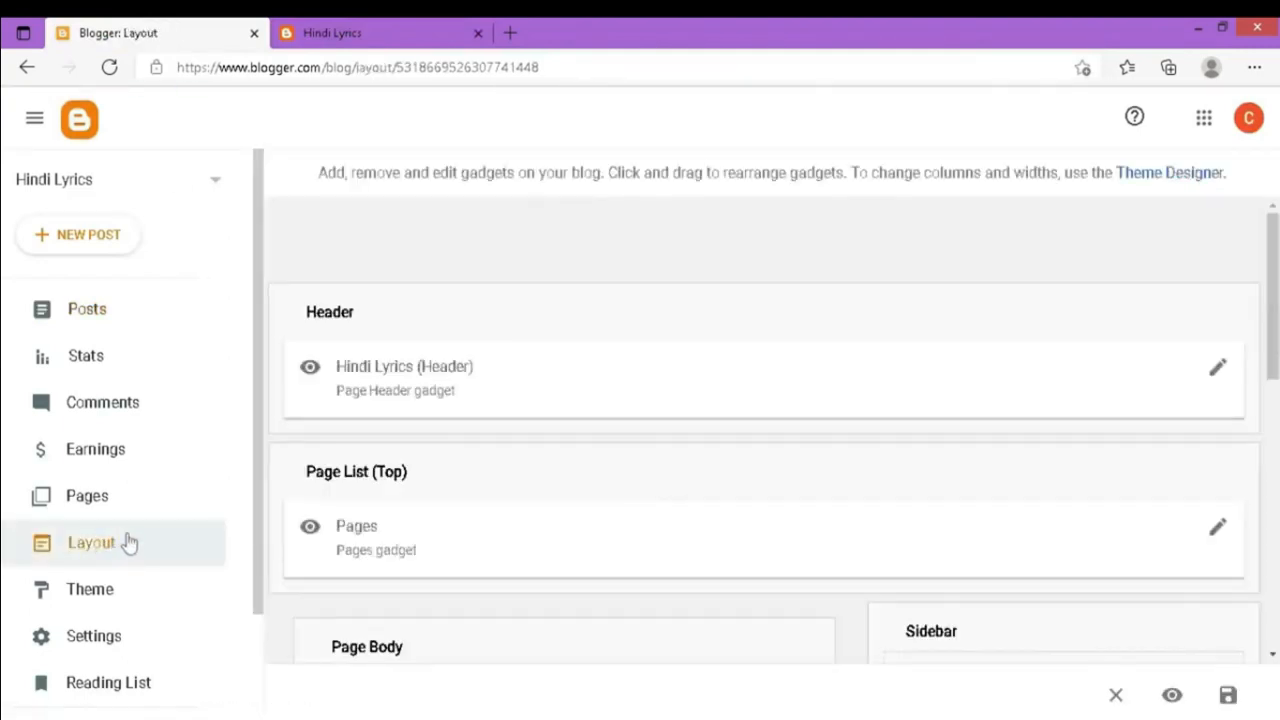
pyautogui.click(1219, 530)
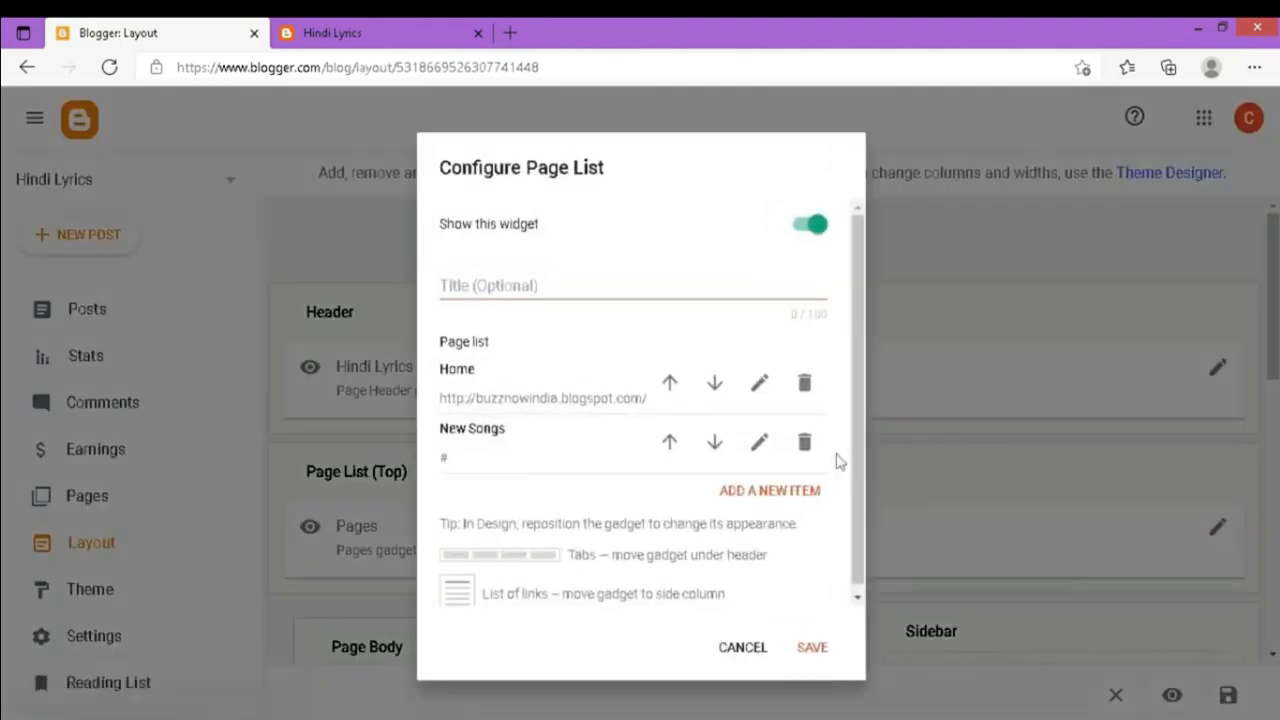
pyautogui.click(761, 446)
pyautogui.moveTo(553, 322); pyautogui.dragTo(455, 315)
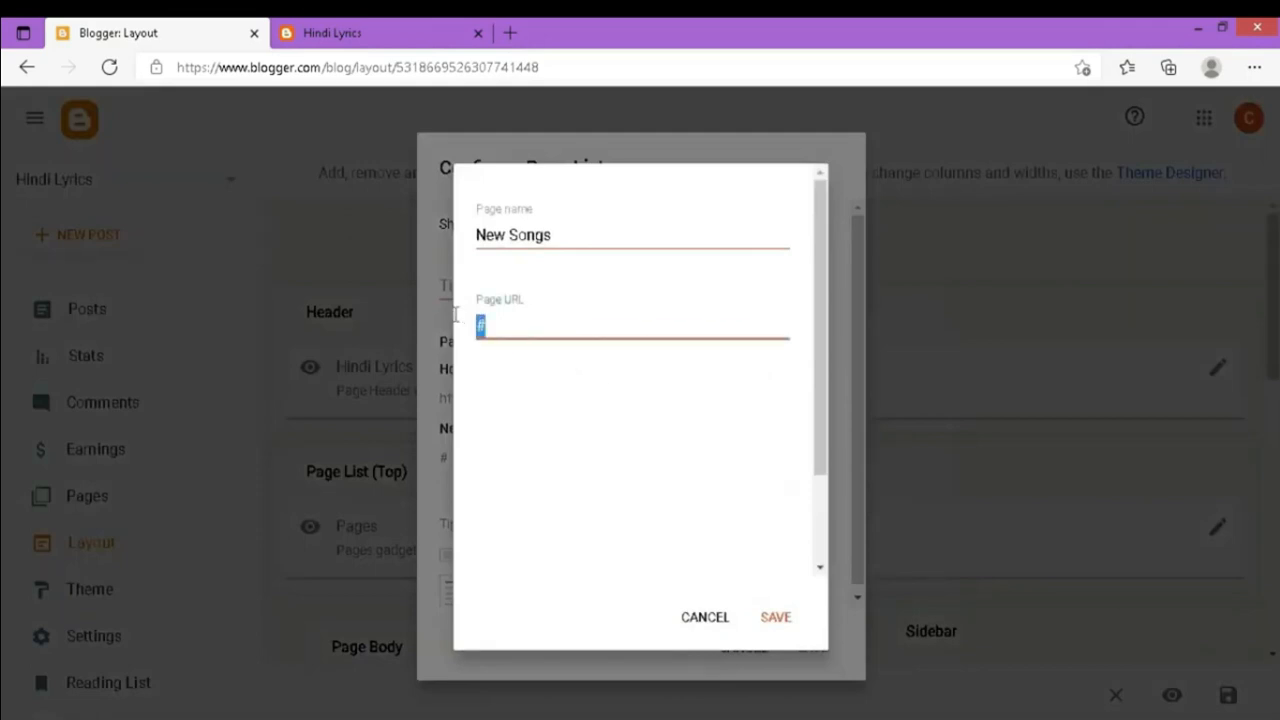
pyautogui.press('BackSpace')
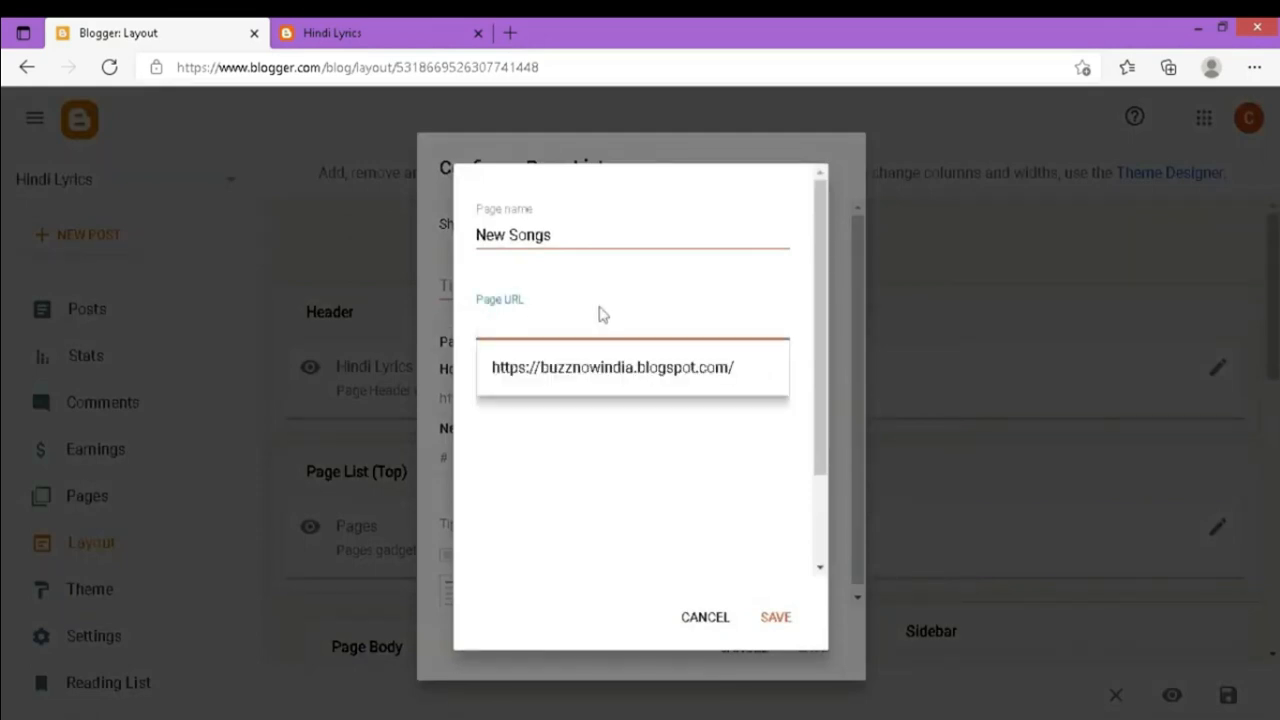
pyautogui.rightClick(546, 318)
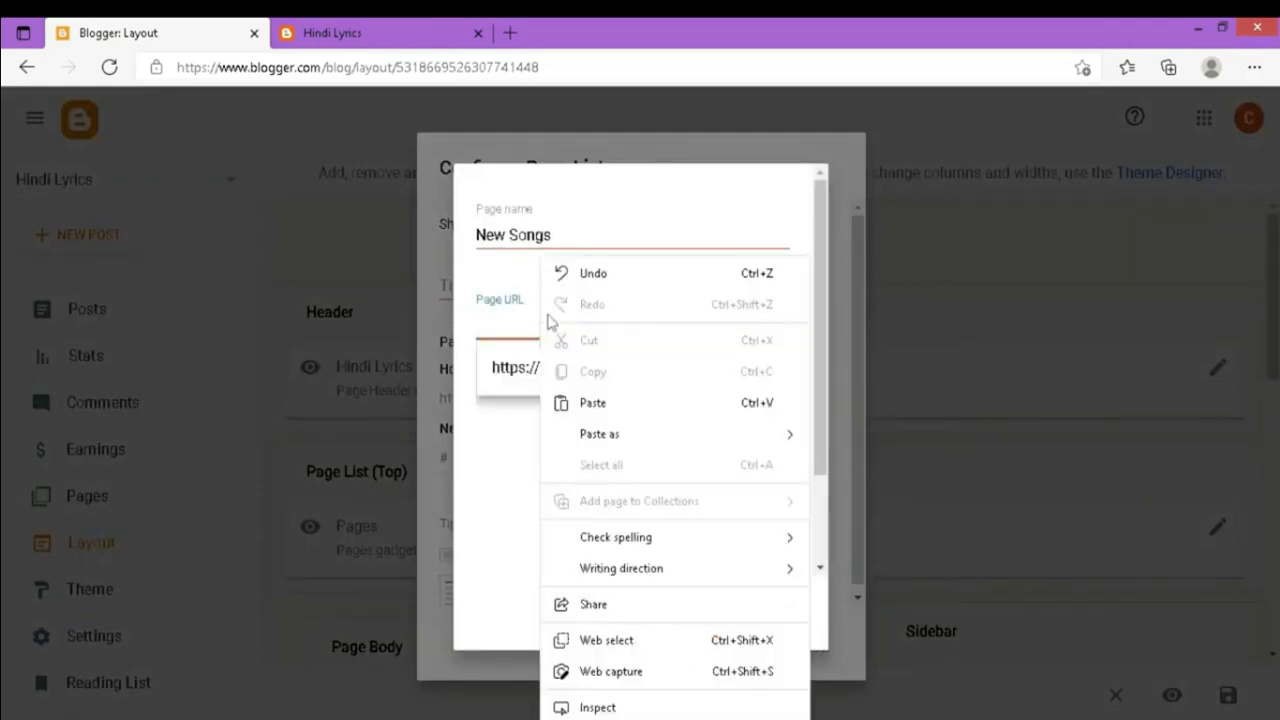
pyautogui.click(600, 403)
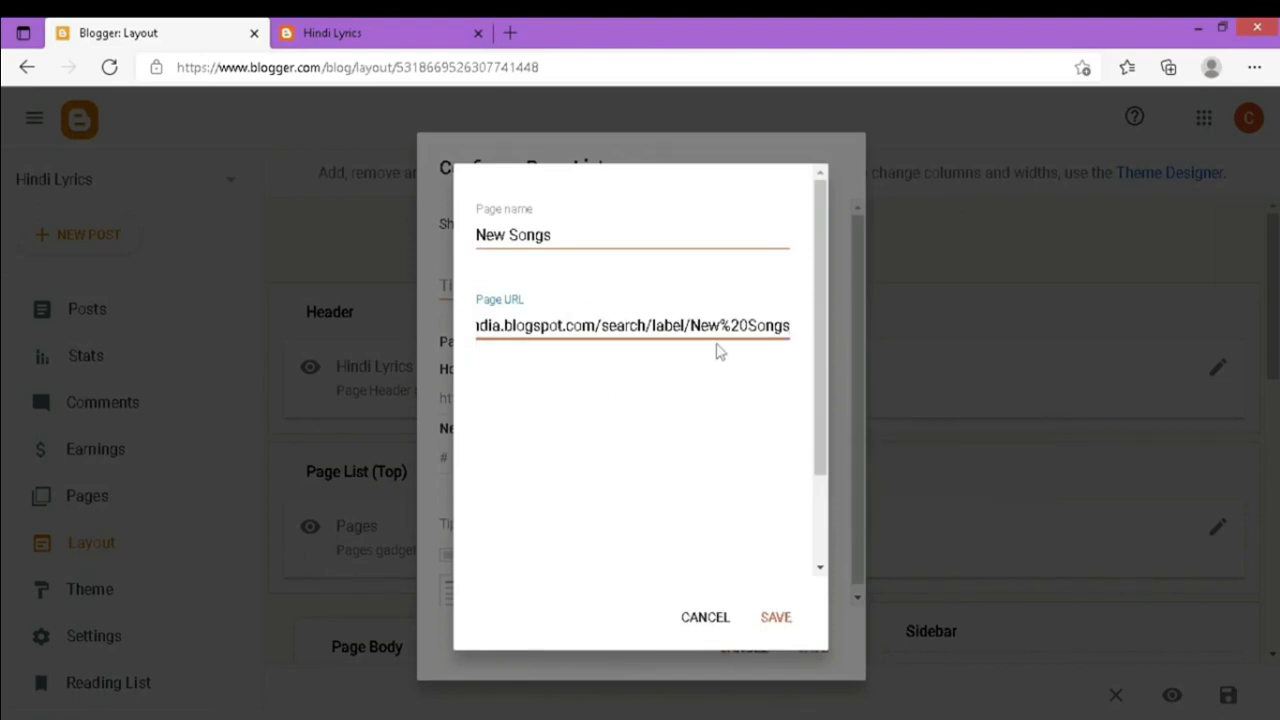
pyautogui.click(776, 618)
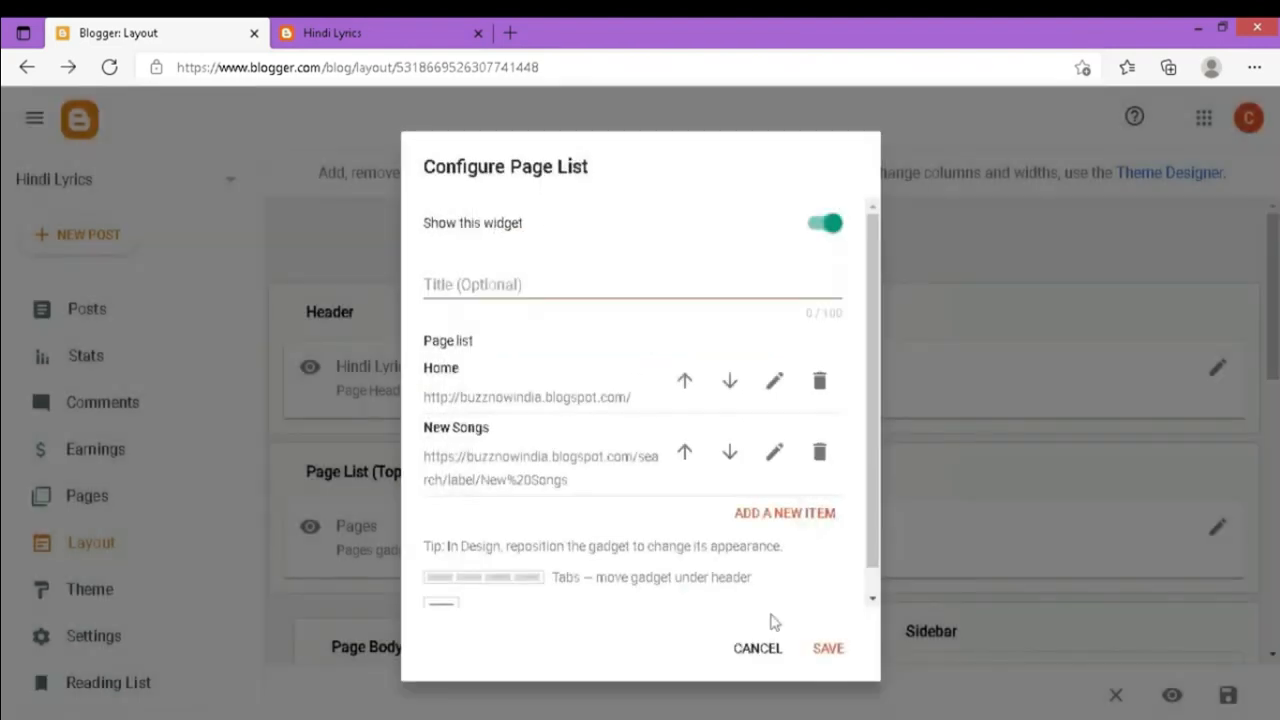
pyautogui.click(828, 649)
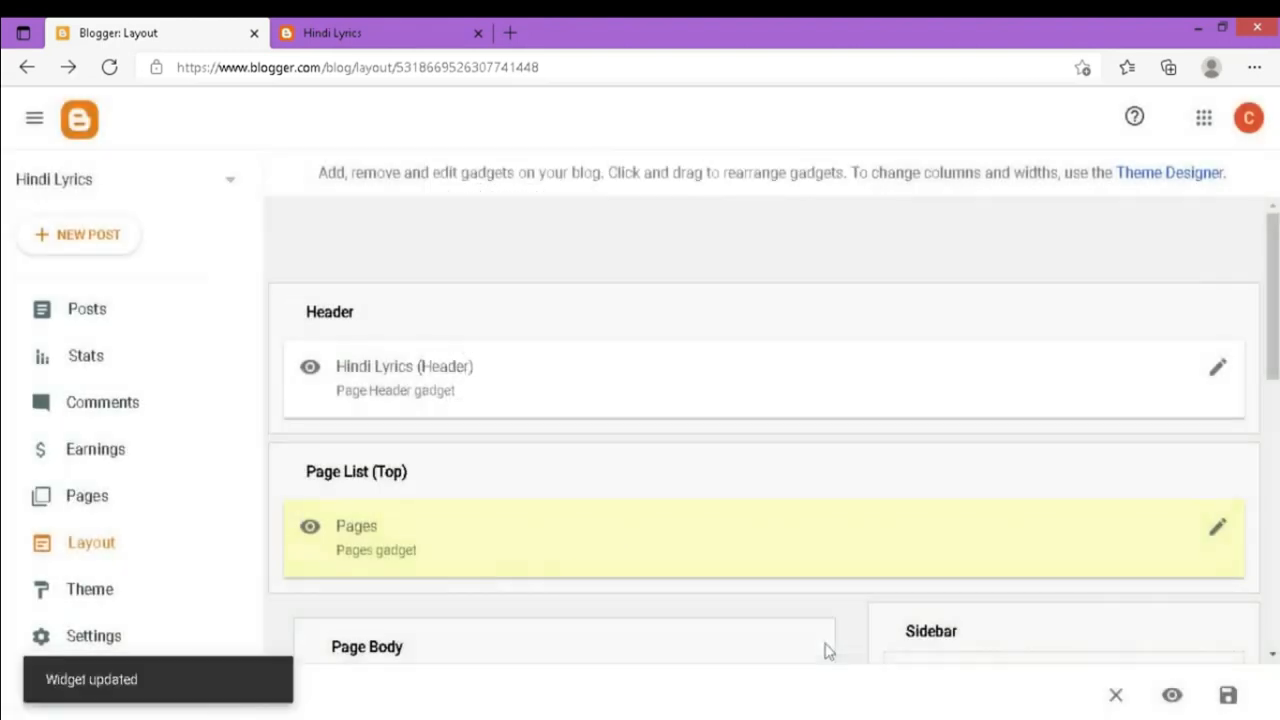
# - Reload the live blog, try the New Songs and Home menu links, and look over the home page
pyautogui.click(371, 28)
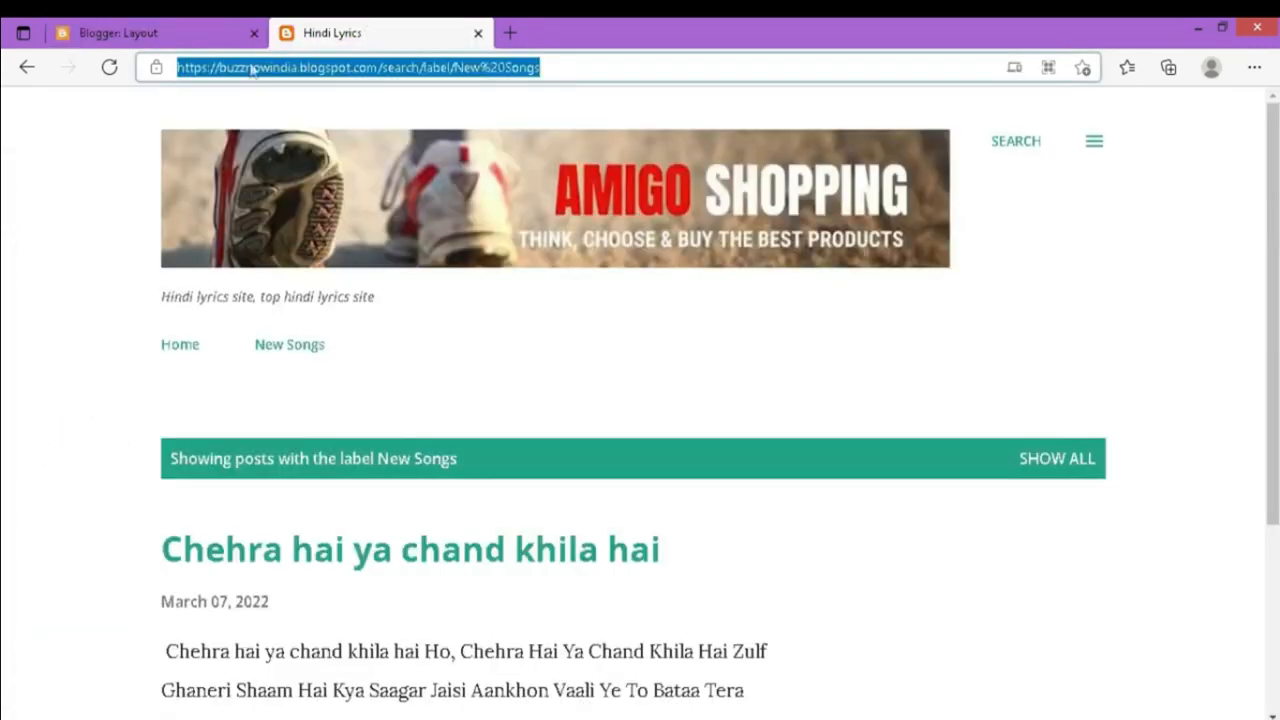
pyautogui.click(109, 67)
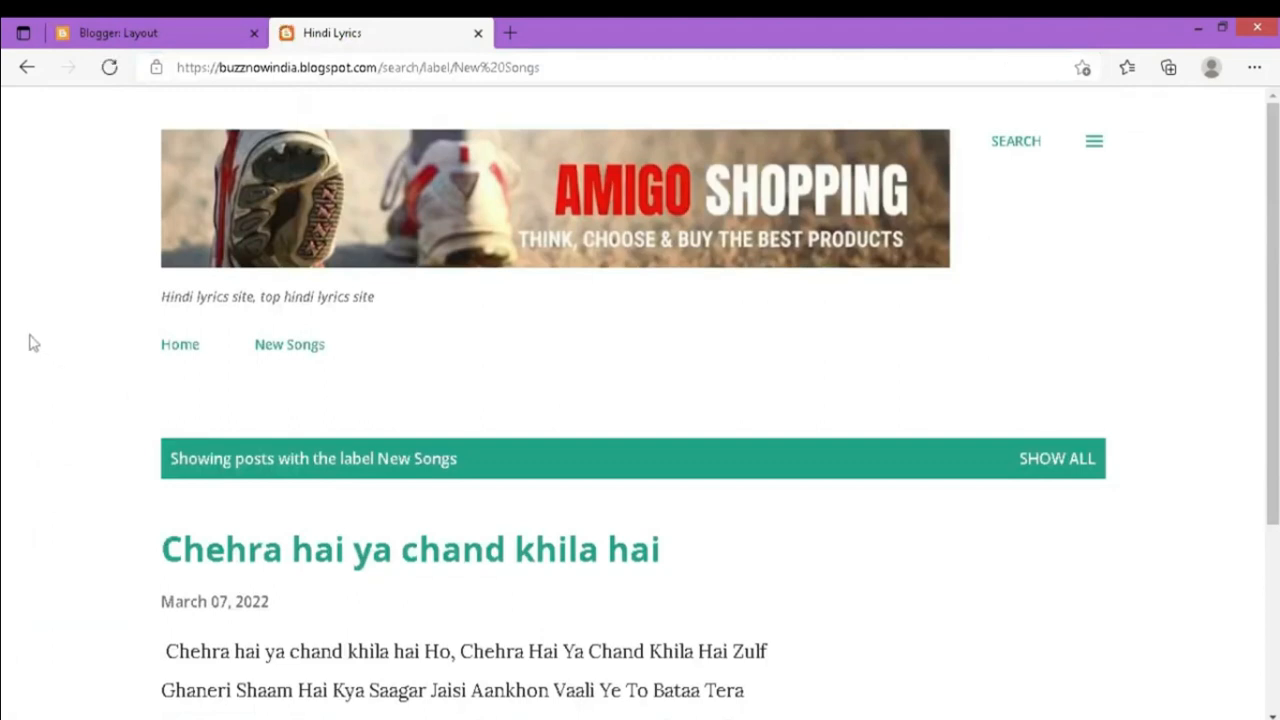
pyautogui.click(292, 350)
pyautogui.click(190, 350)
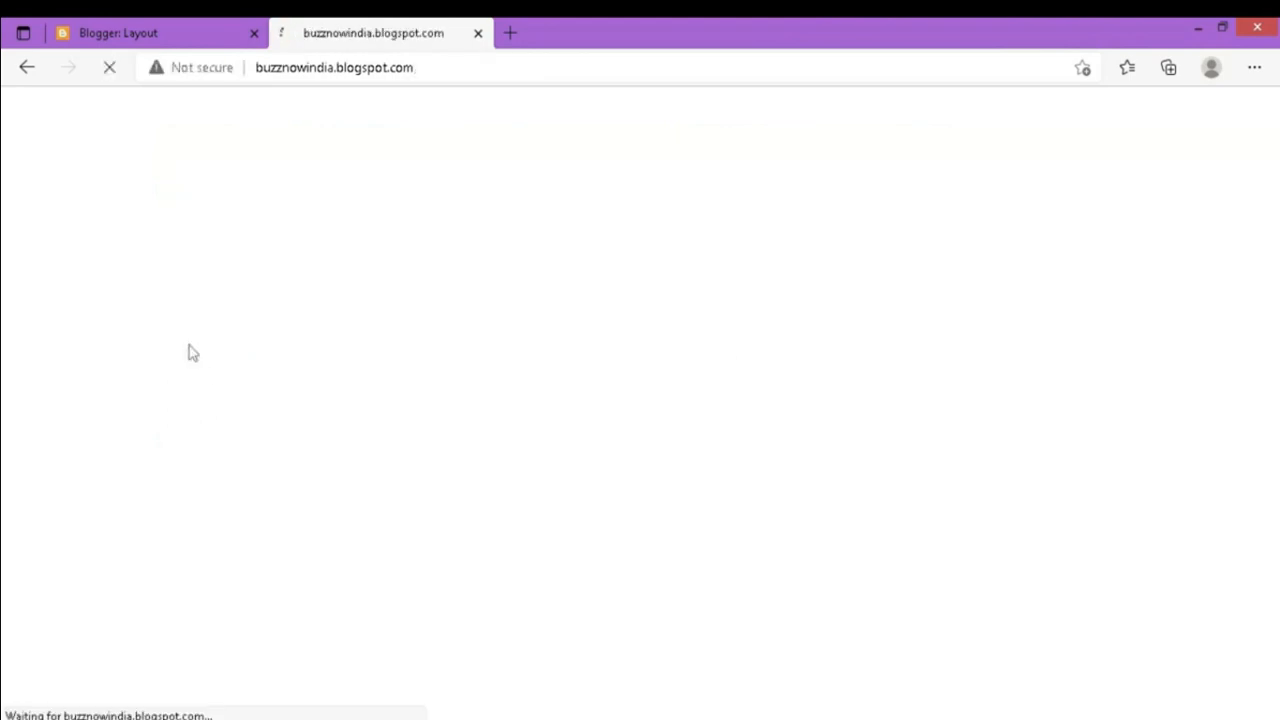
pyautogui.scroll(-5, 188, 350)
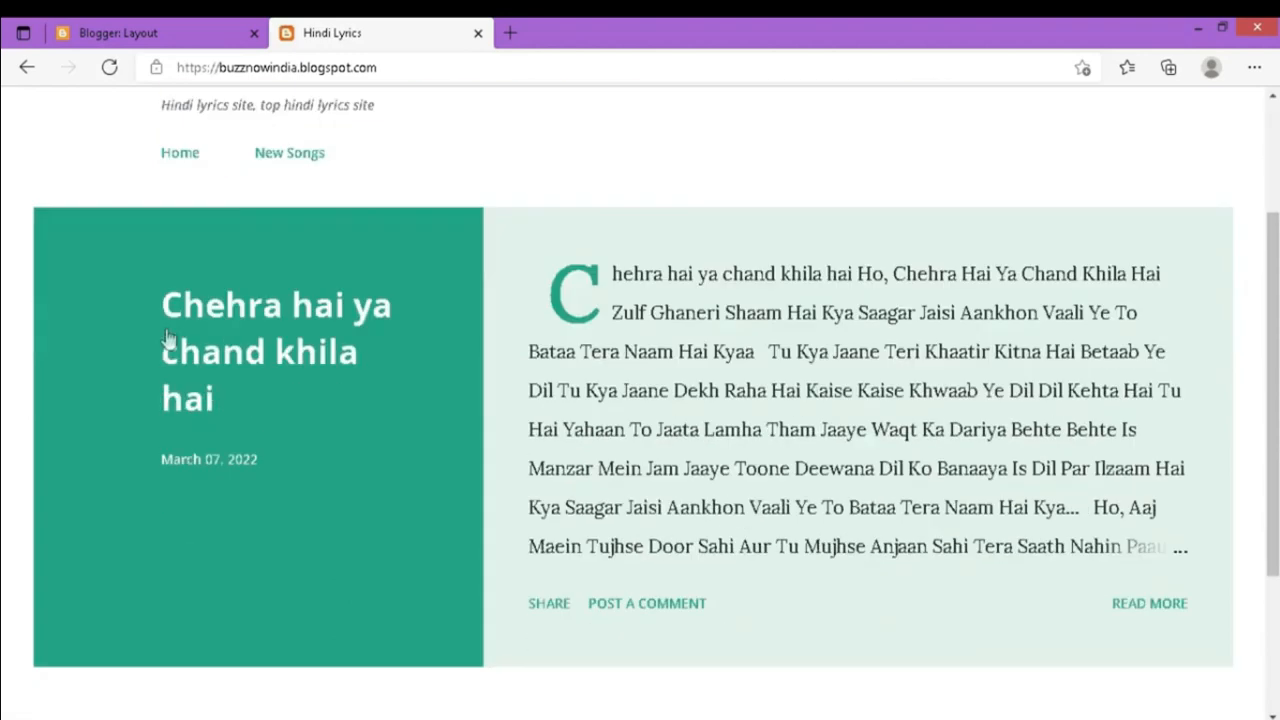
pyautogui.scroll(-1, 153, 329)
pyautogui.scroll(5, 152, 325)
# - Add a page item named "Old Songs" with the URL "#" to the top Page List gadget and save the list
pyautogui.click(118, 33)
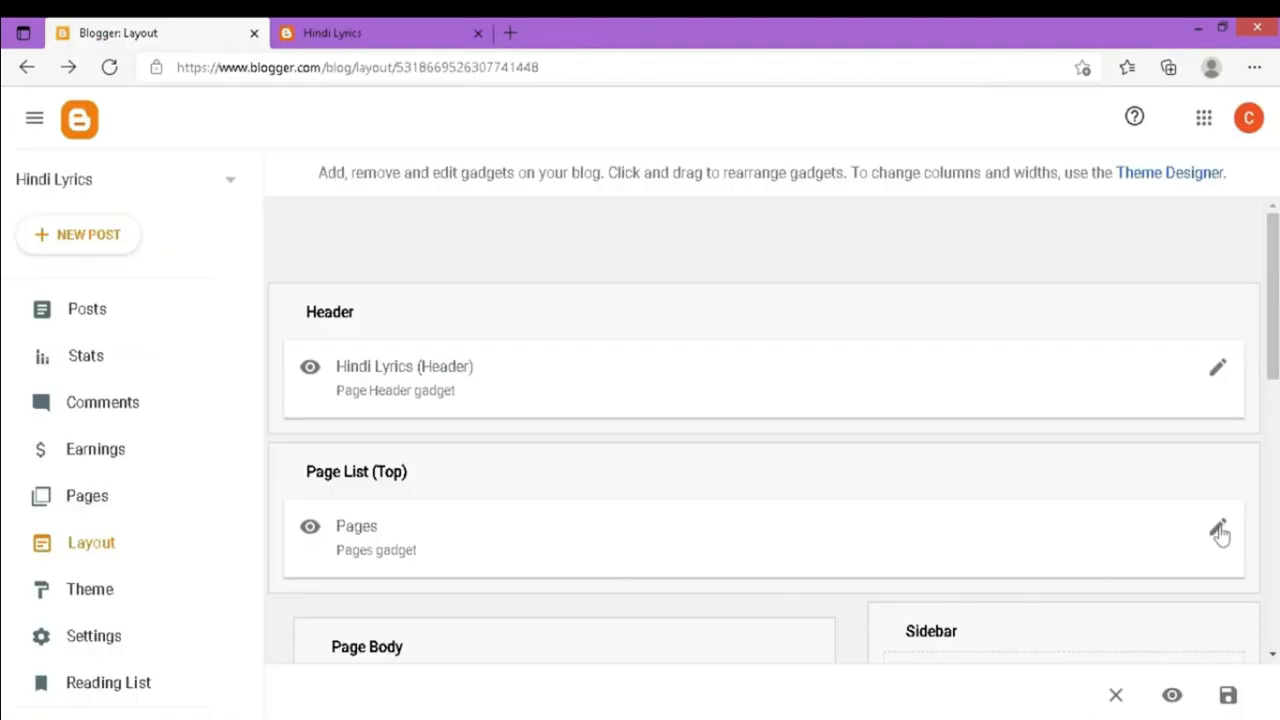
pyautogui.click(1218, 530)
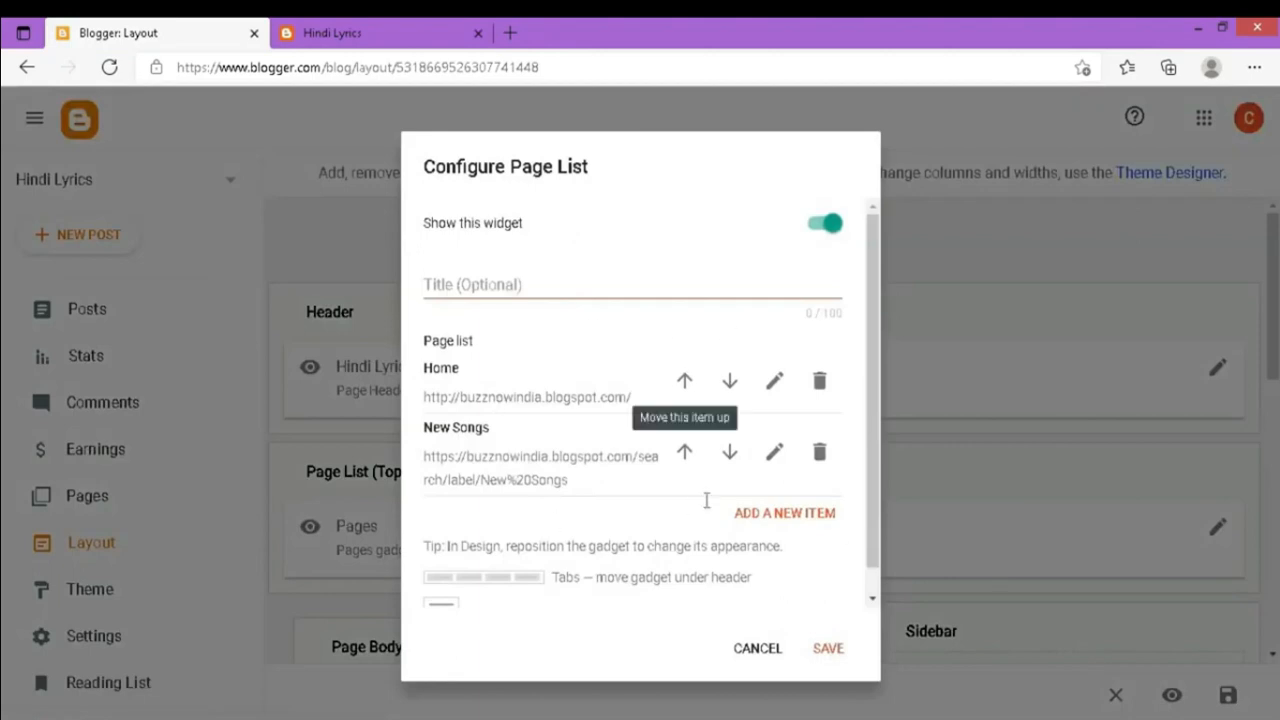
pyautogui.click(786, 514)
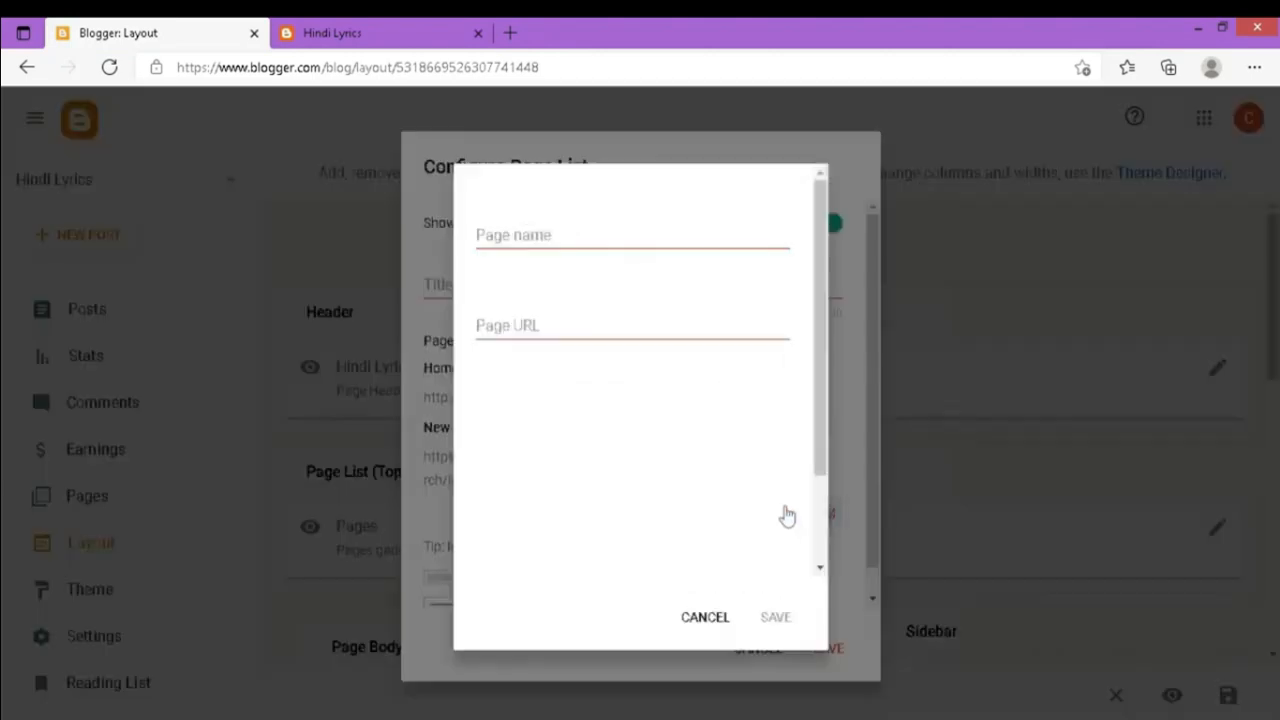
pyautogui.click(596, 234)
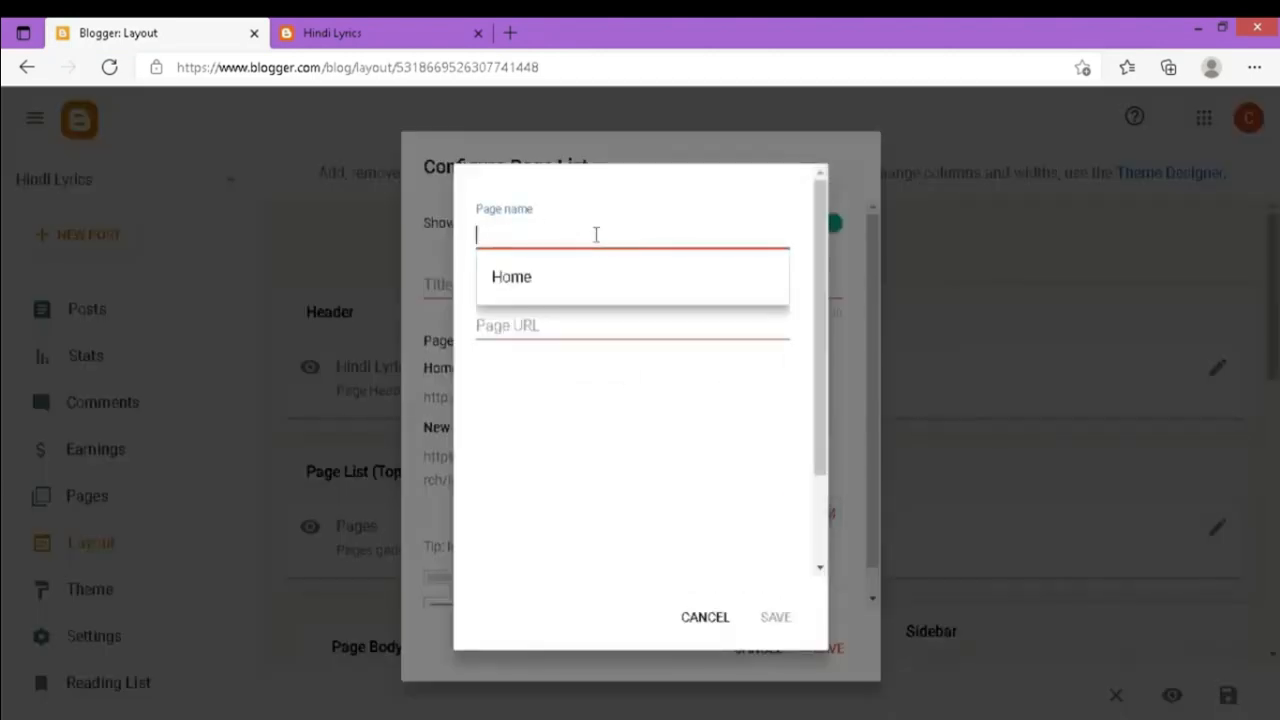
pyautogui.write('Old')
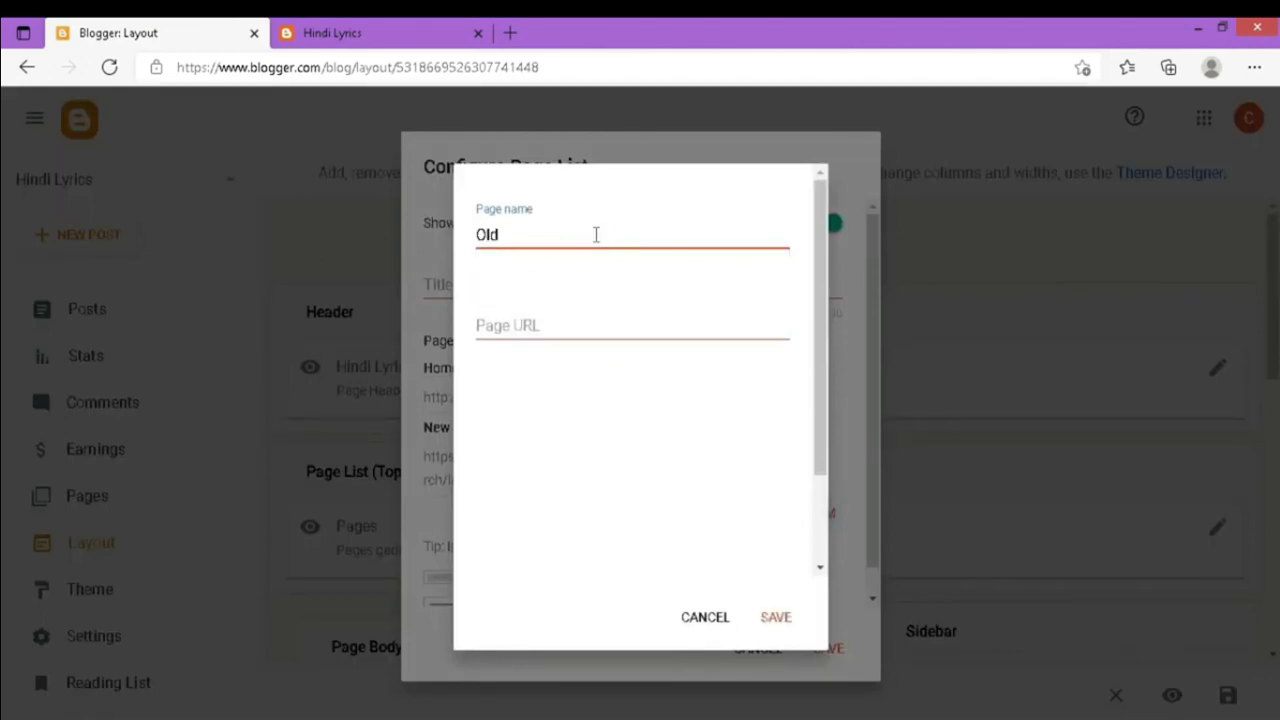
pyautogui.write(' Songs')
pyautogui.click(481, 325)
pyautogui.write('#')
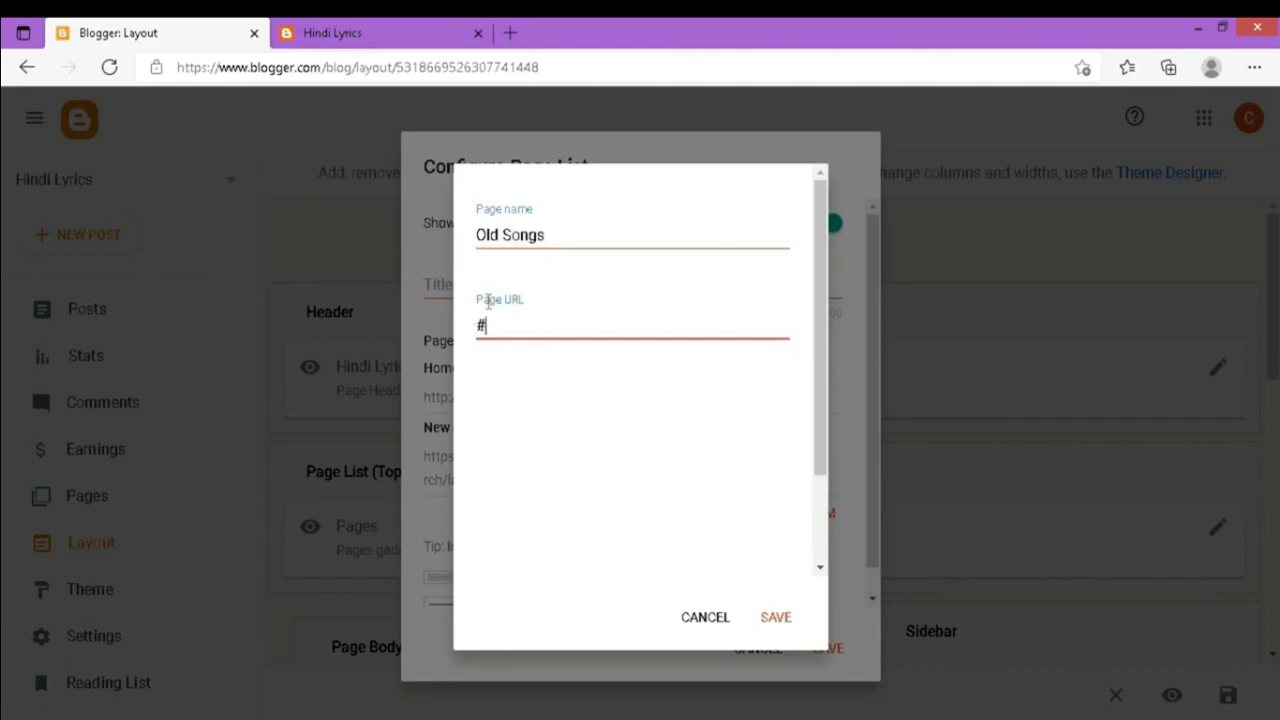
pyautogui.click(776, 618)
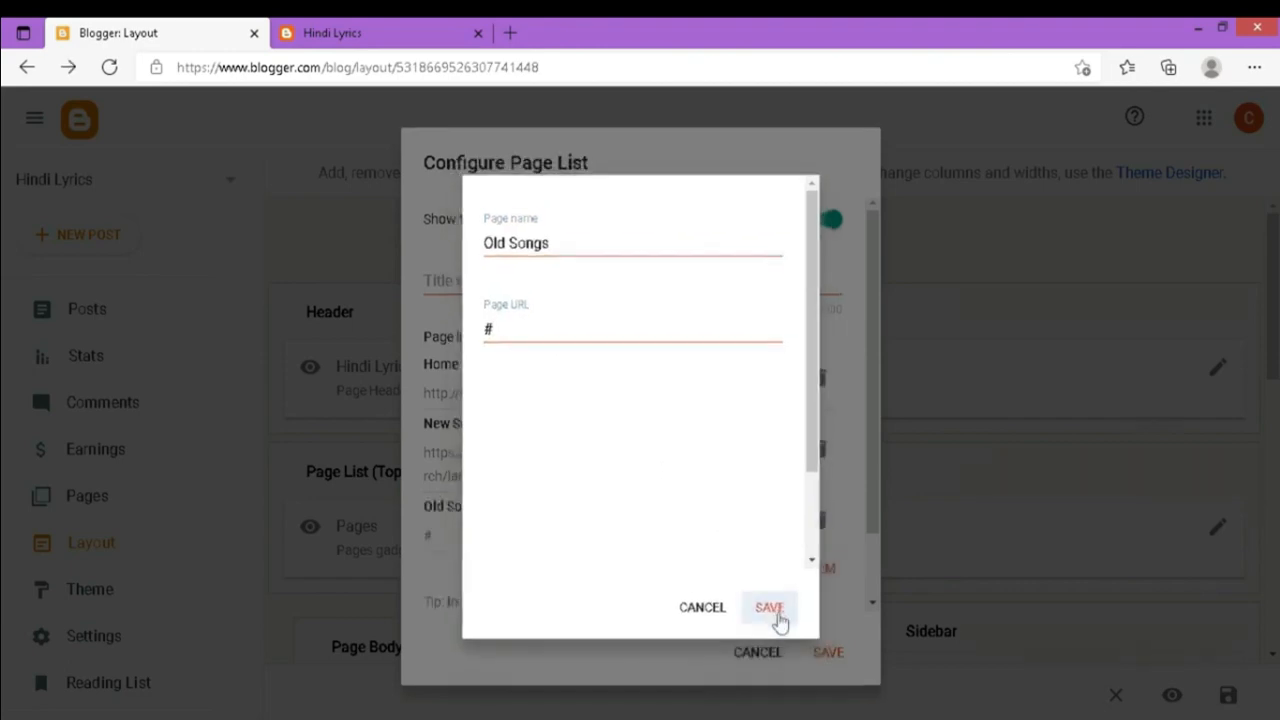
pyautogui.click(828, 653)
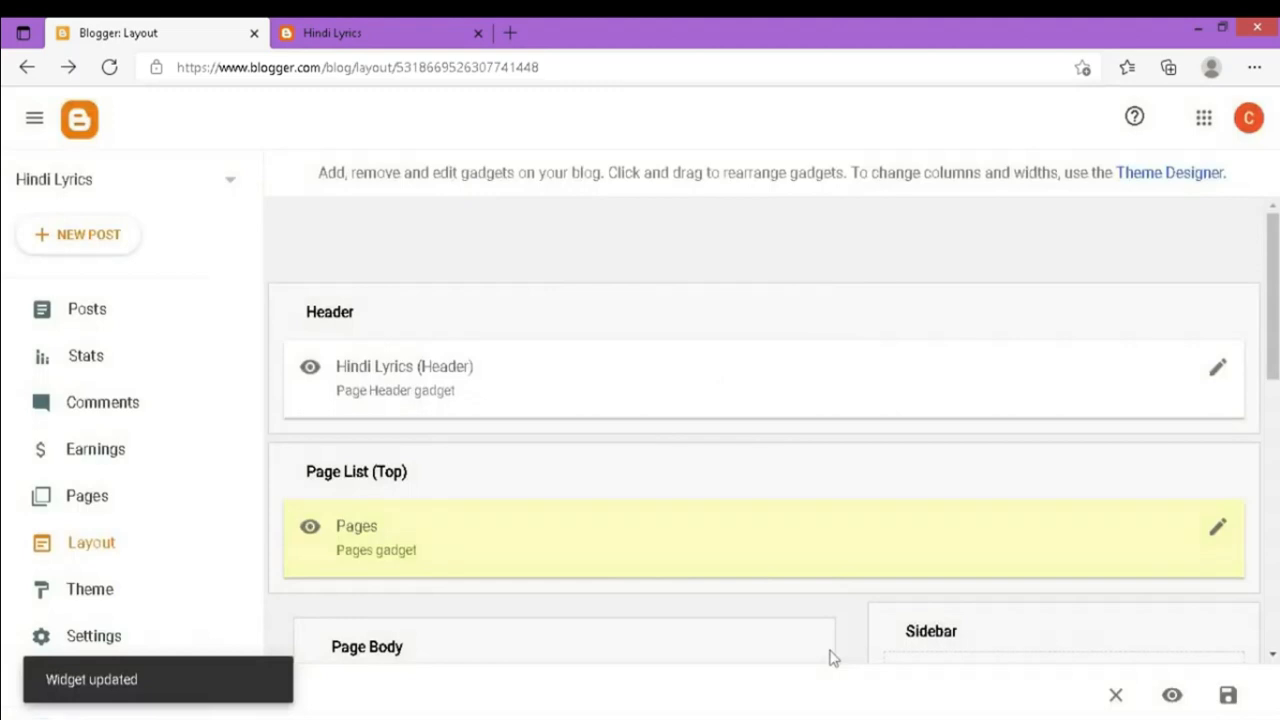
# - Add the label "Old Songs" to the post "Chehra hai ya chand khila hai" and update the post
pyautogui.click(88, 310)
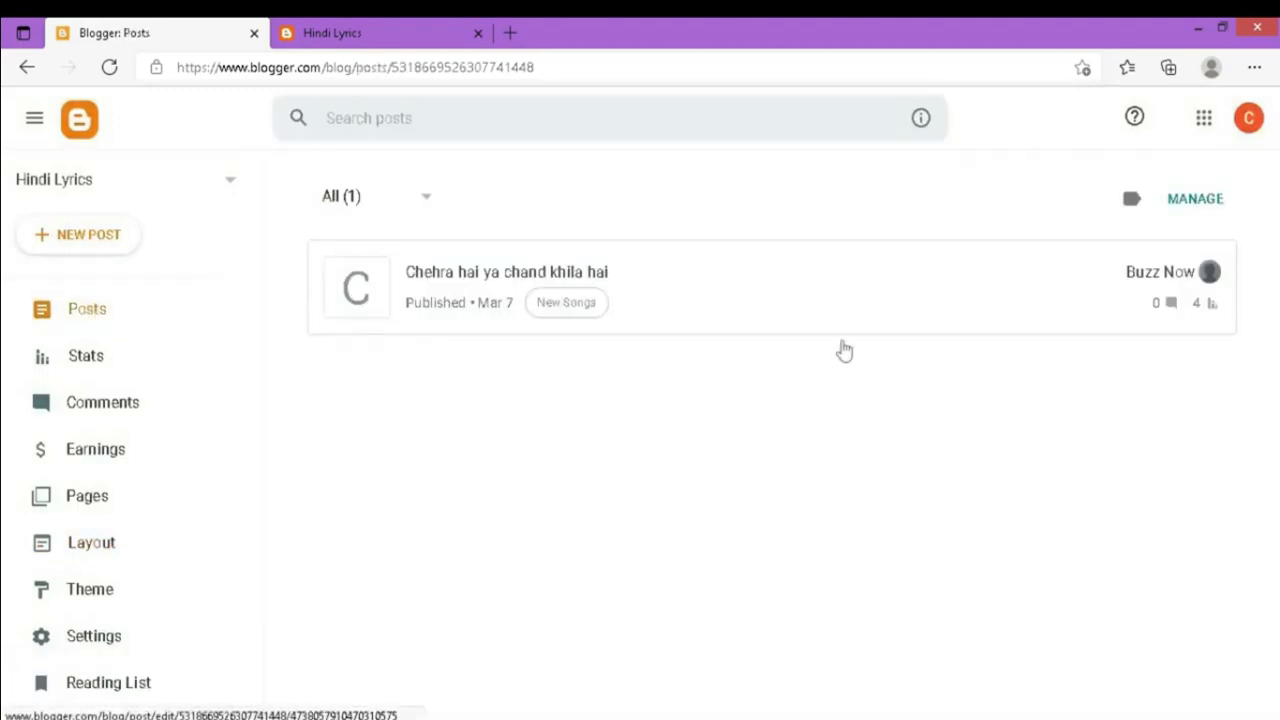
pyautogui.click(940, 285)
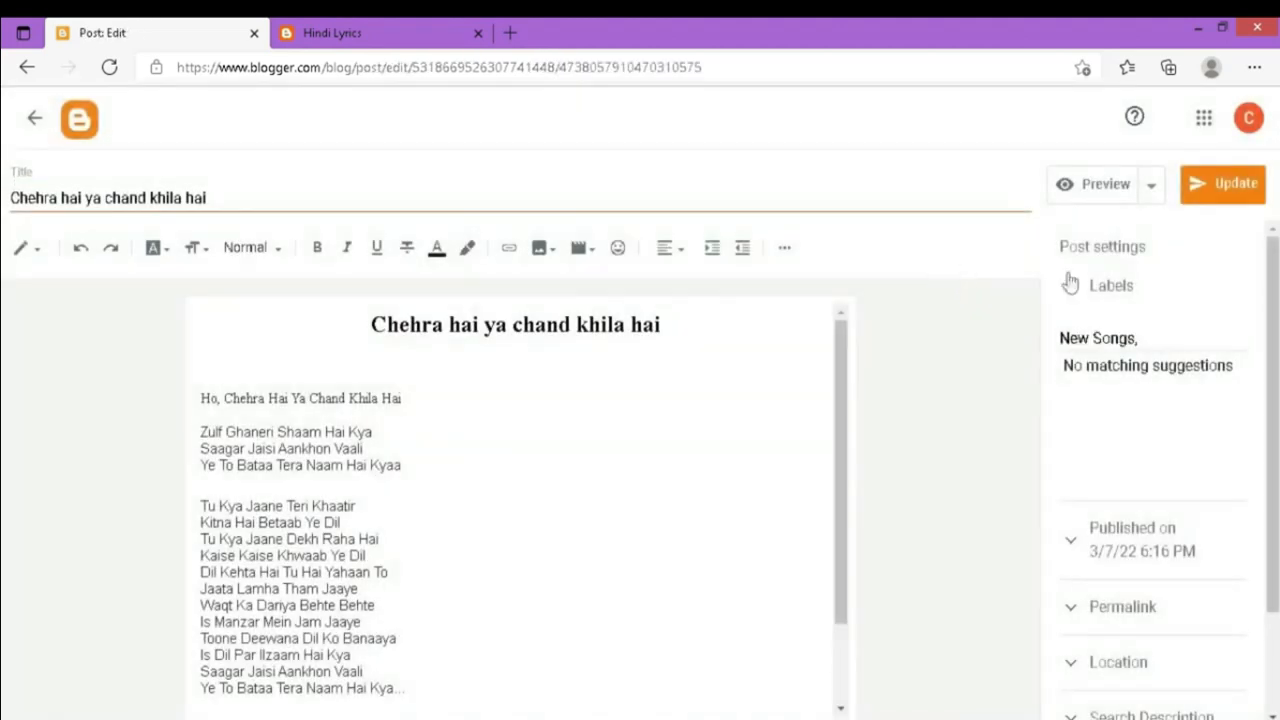
pyautogui.scroll(-2, 1086, 277)
pyautogui.scroll(2, 1086, 277)
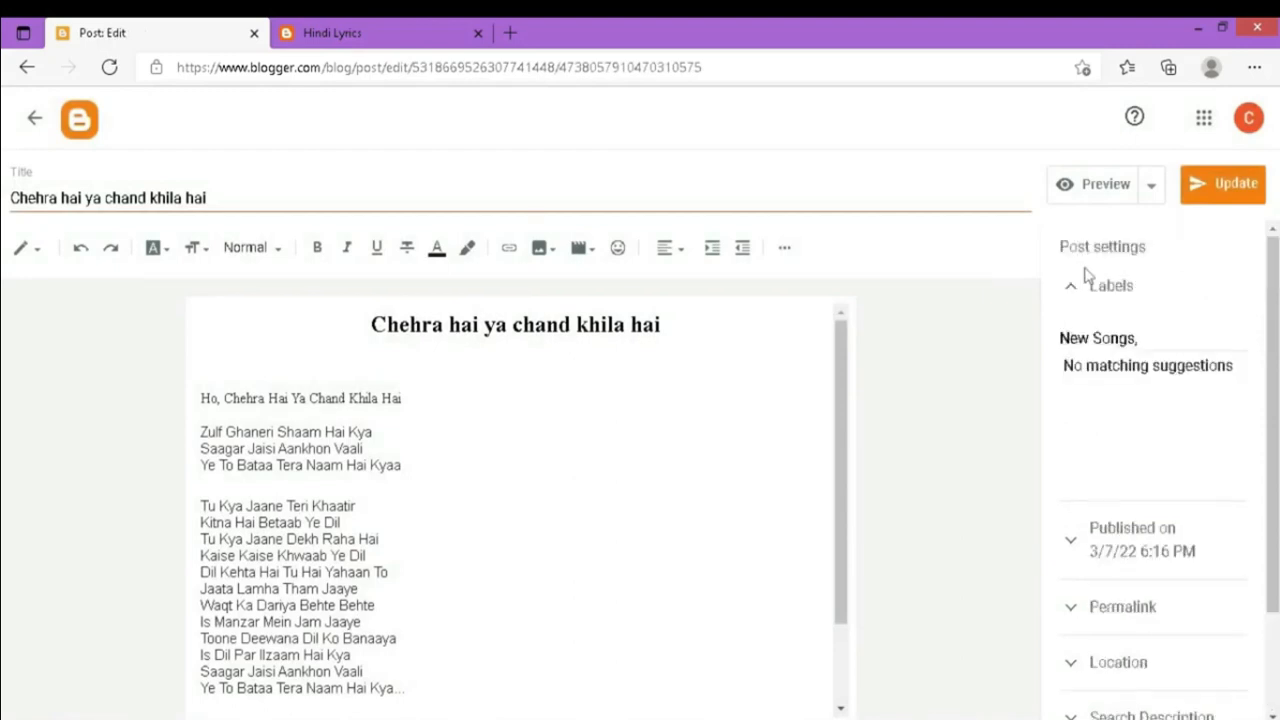
pyautogui.click(1165, 338)
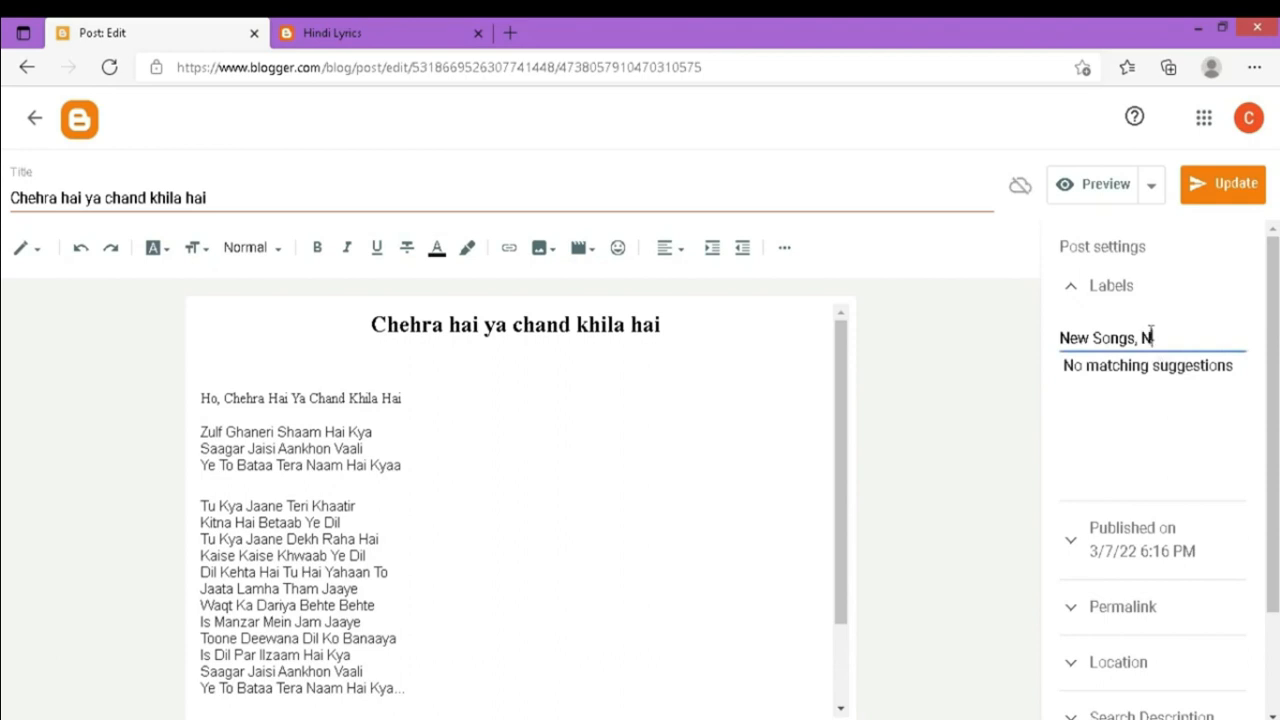
pyautogui.press('BackSpace')
pyautogui.write('gs')
pyautogui.click(1240, 183)
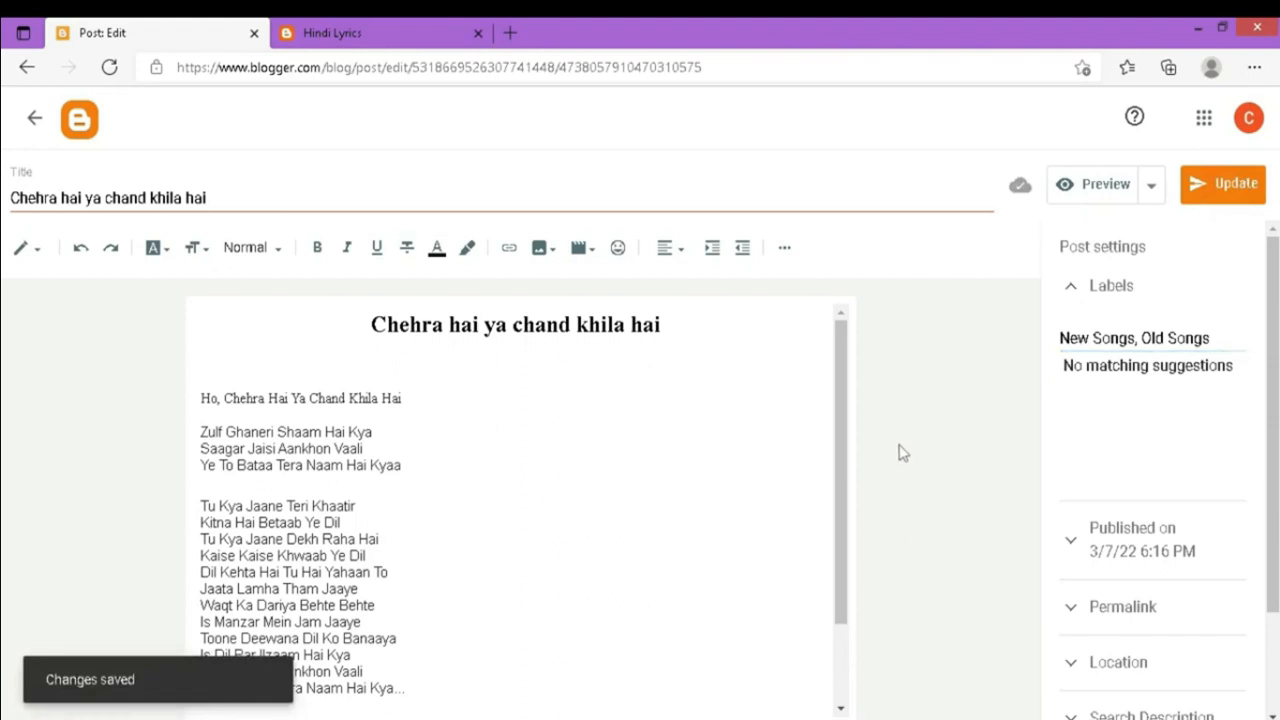
# - Reload the live blog and look over the New Songs label page and the home page
pyautogui.click(388, 31)
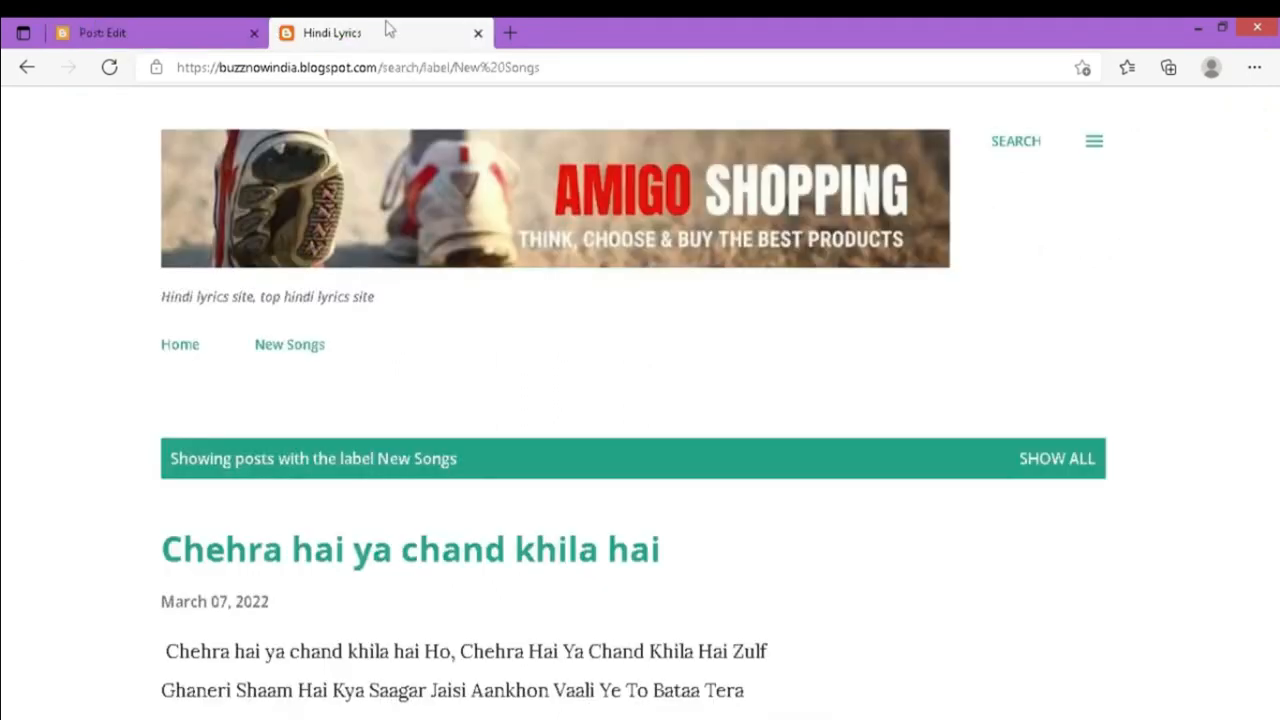
pyautogui.click(109, 67)
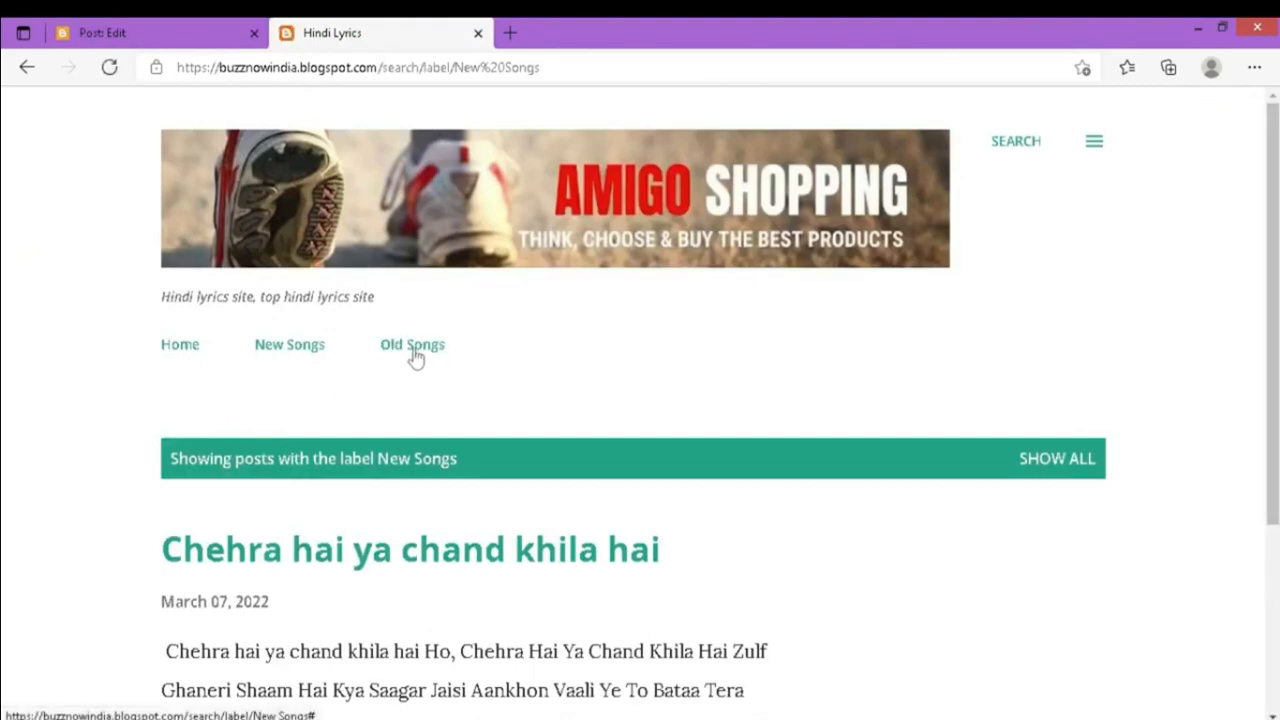
pyautogui.scroll(-3, 968, 395)
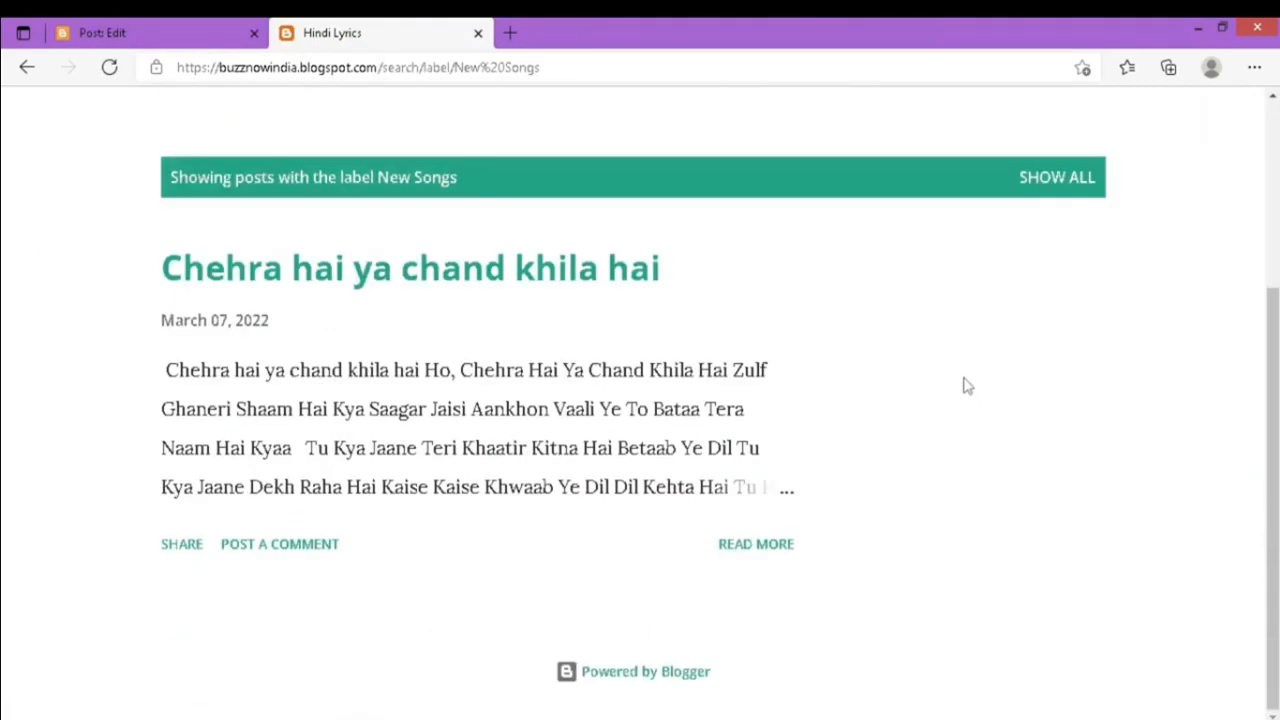
pyautogui.scroll(3, 966, 385)
pyautogui.click(177, 349)
pyautogui.scroll(-5, 1160, 414)
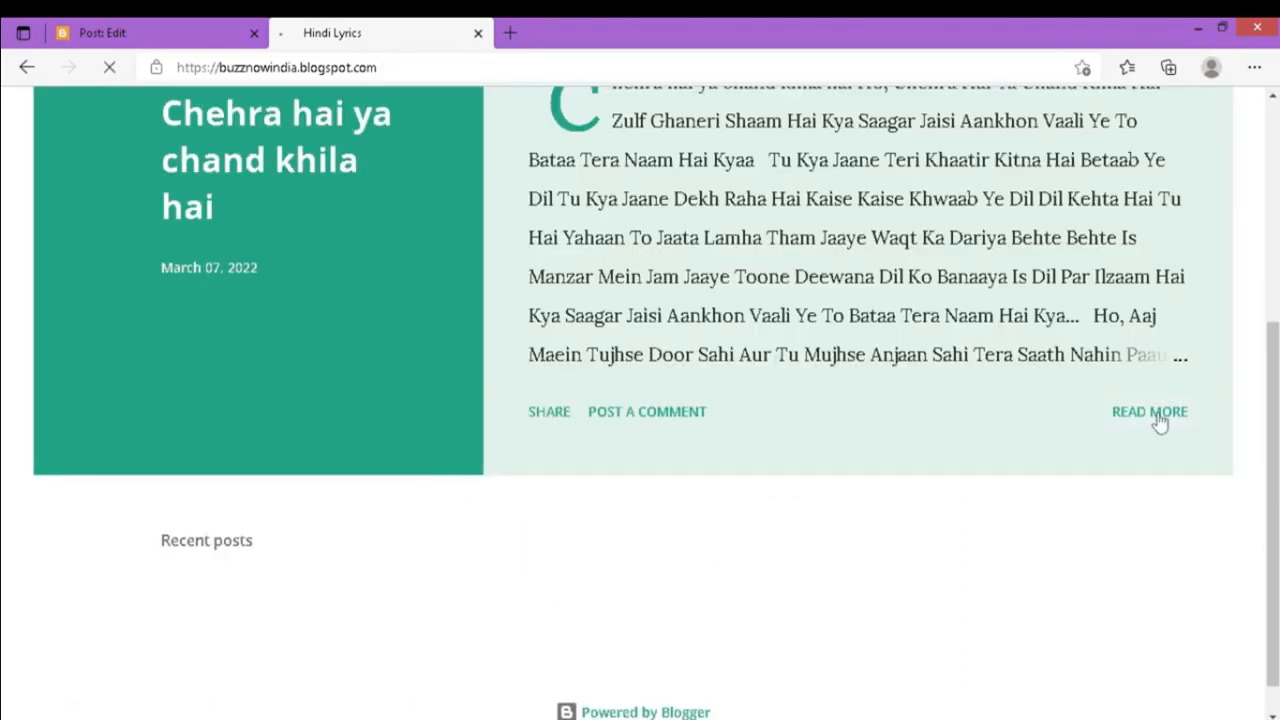
# - Open the full post "Chehra hai ya chand khila hai", follow its Old Songs label and copy the label page's address
pyautogui.click(1158, 416)
pyautogui.scroll(-4, 1036, 480)
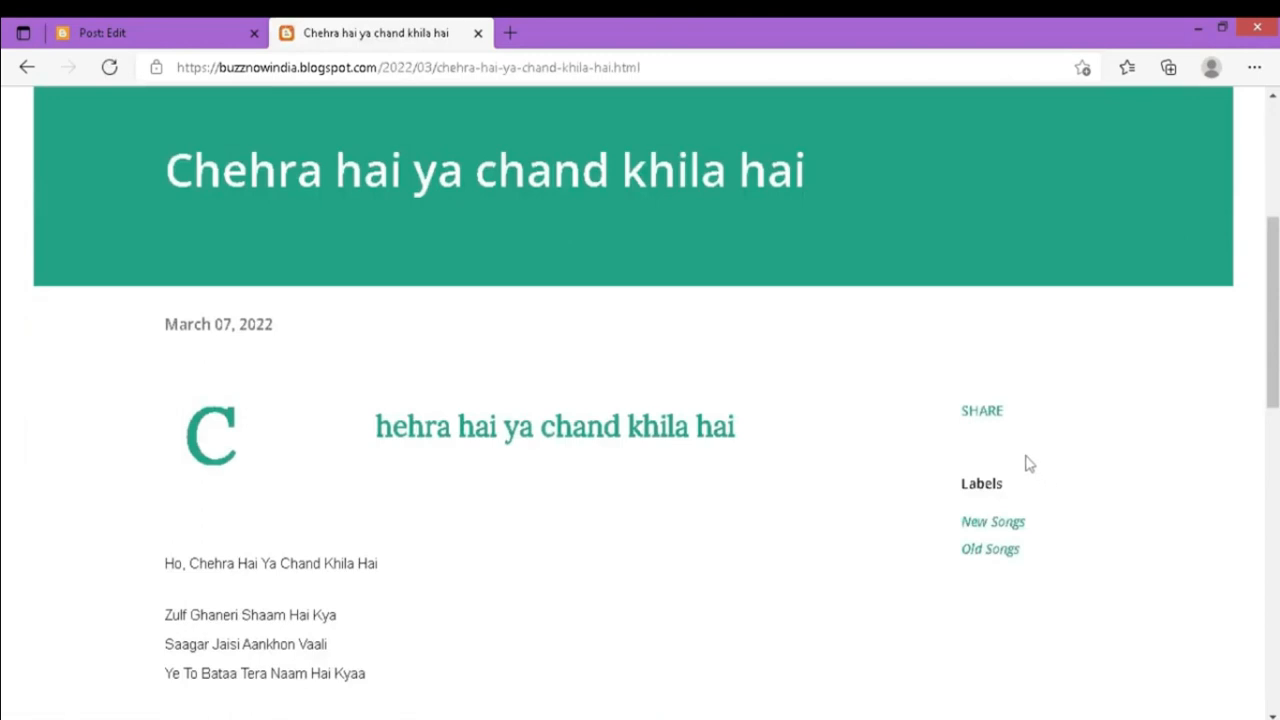
pyautogui.click(994, 553)
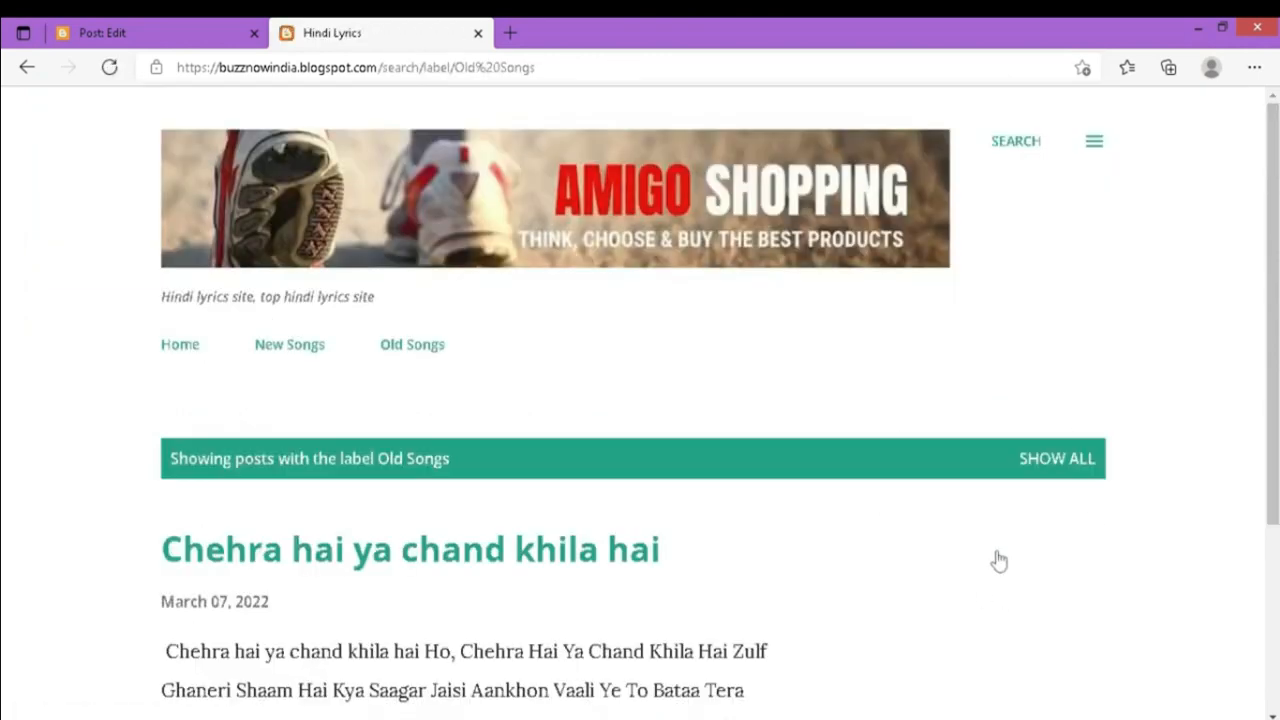
pyautogui.click(558, 68)
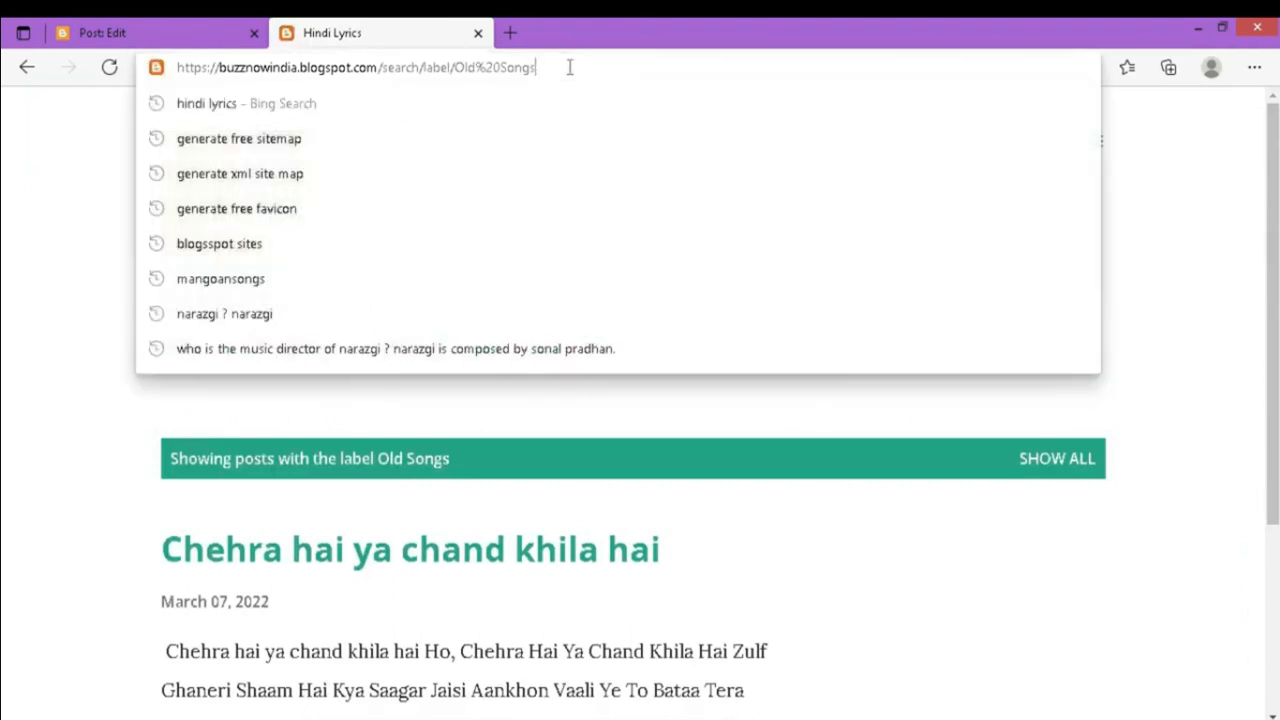
pyautogui.moveTo(569, 67); pyautogui.dragTo(170, 68)
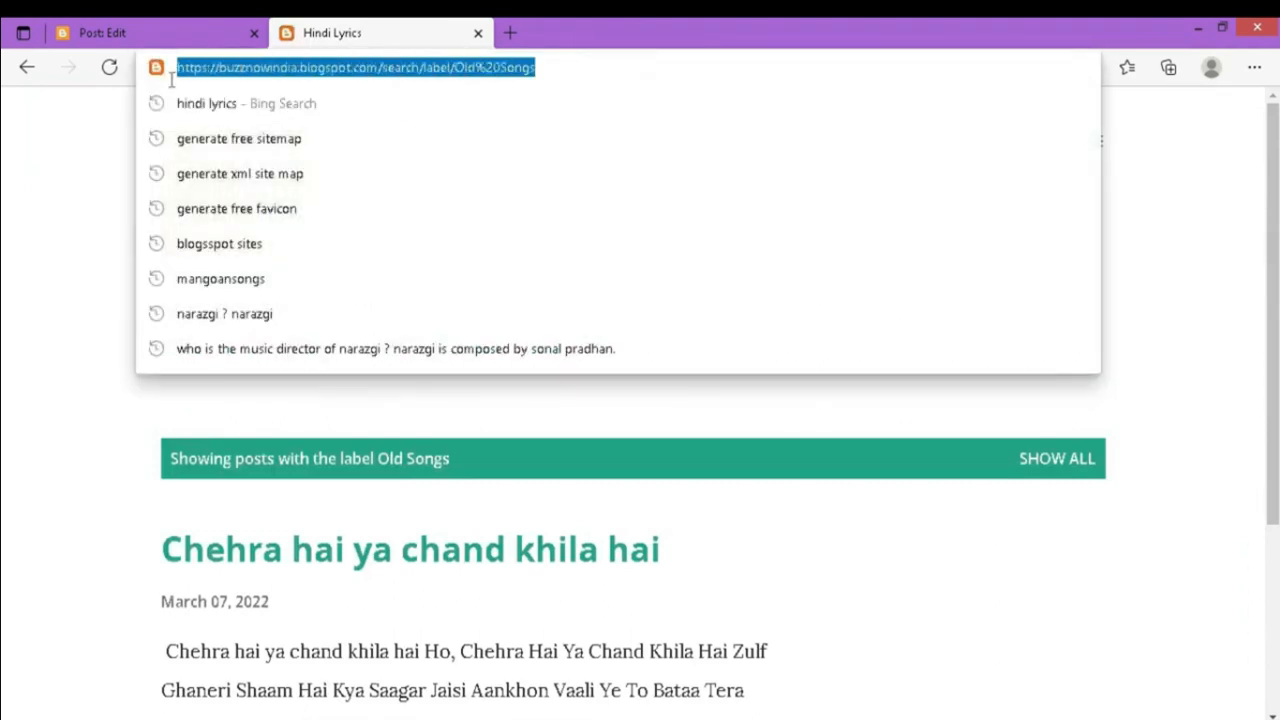
pyautogui.rightClick(287, 75)
pyautogui.click(350, 184)
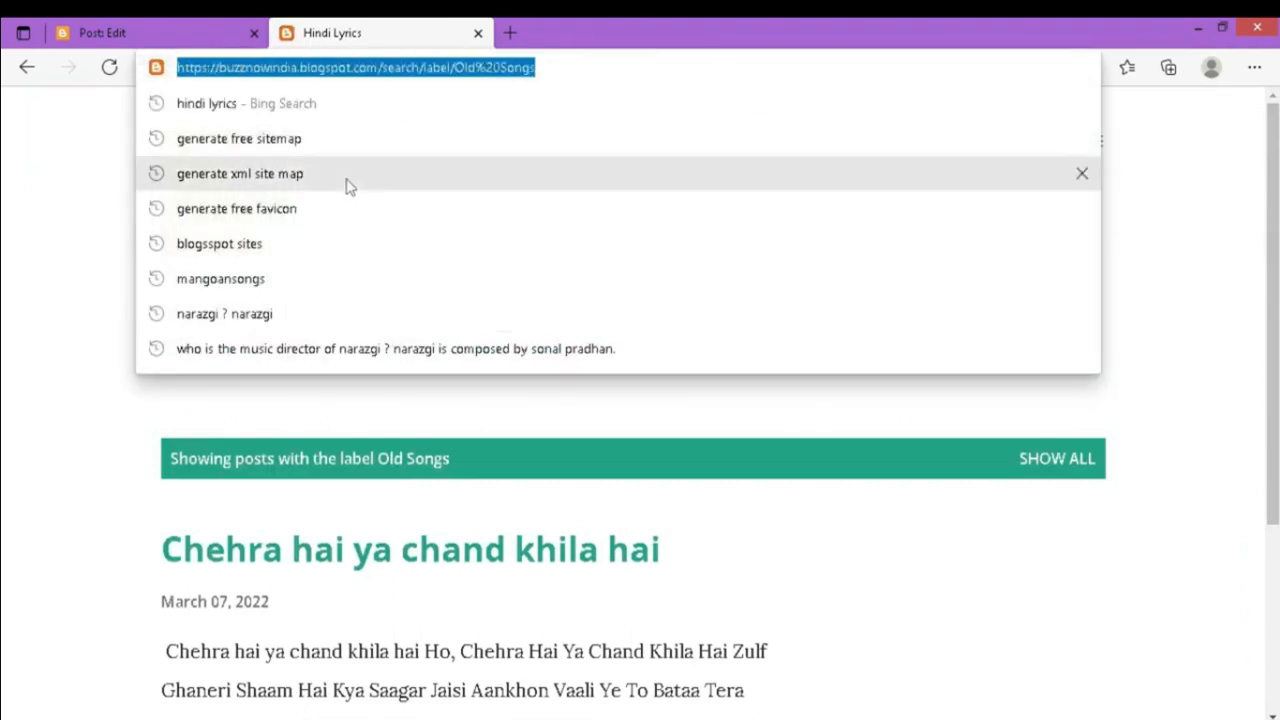
# - In the blog layout's top Page List gadget, replace the Old Songs item's URL with the copied label address and save the gadget
pyautogui.click(110, 33)
pyautogui.click(90, 546)
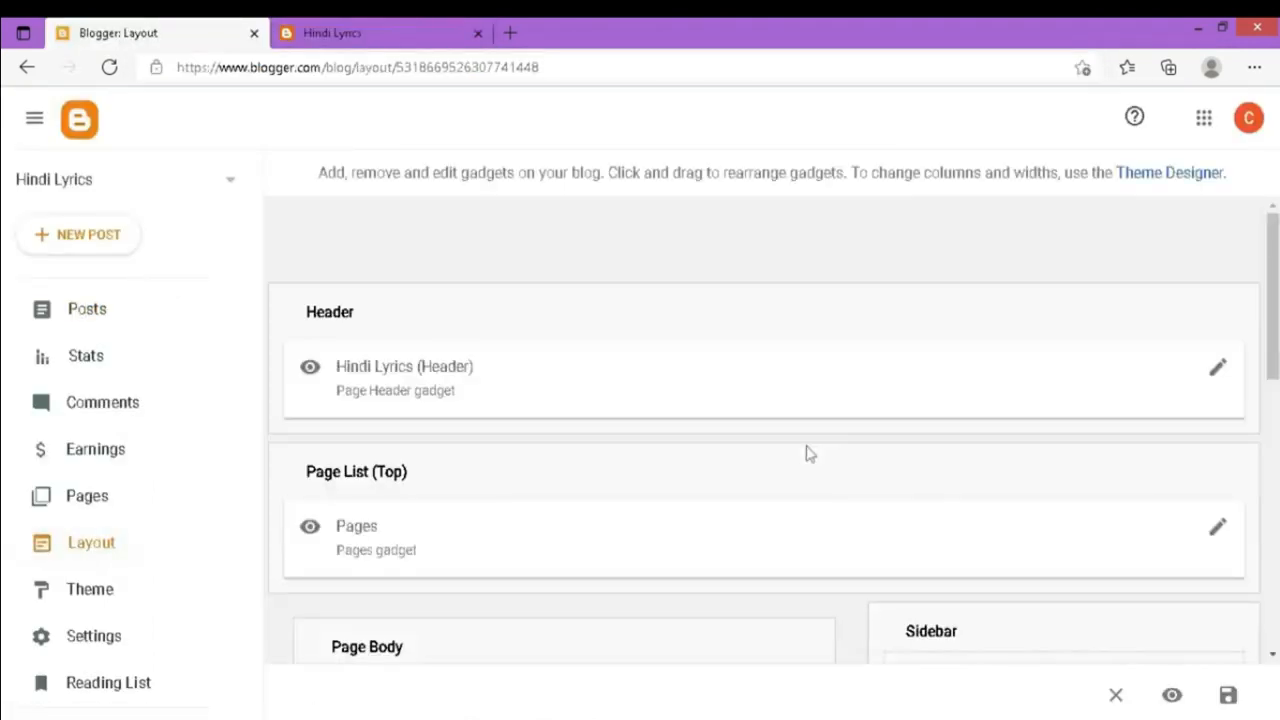
pyautogui.click(1217, 527)
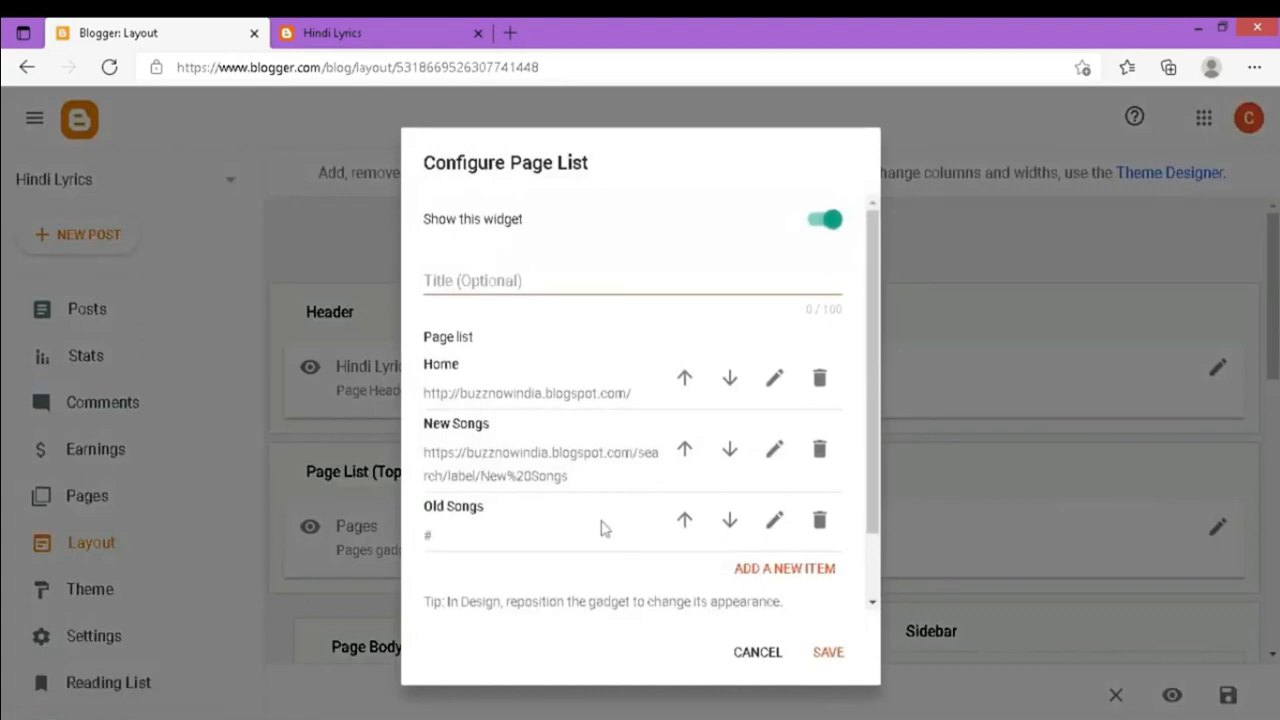
pyautogui.click(777, 521)
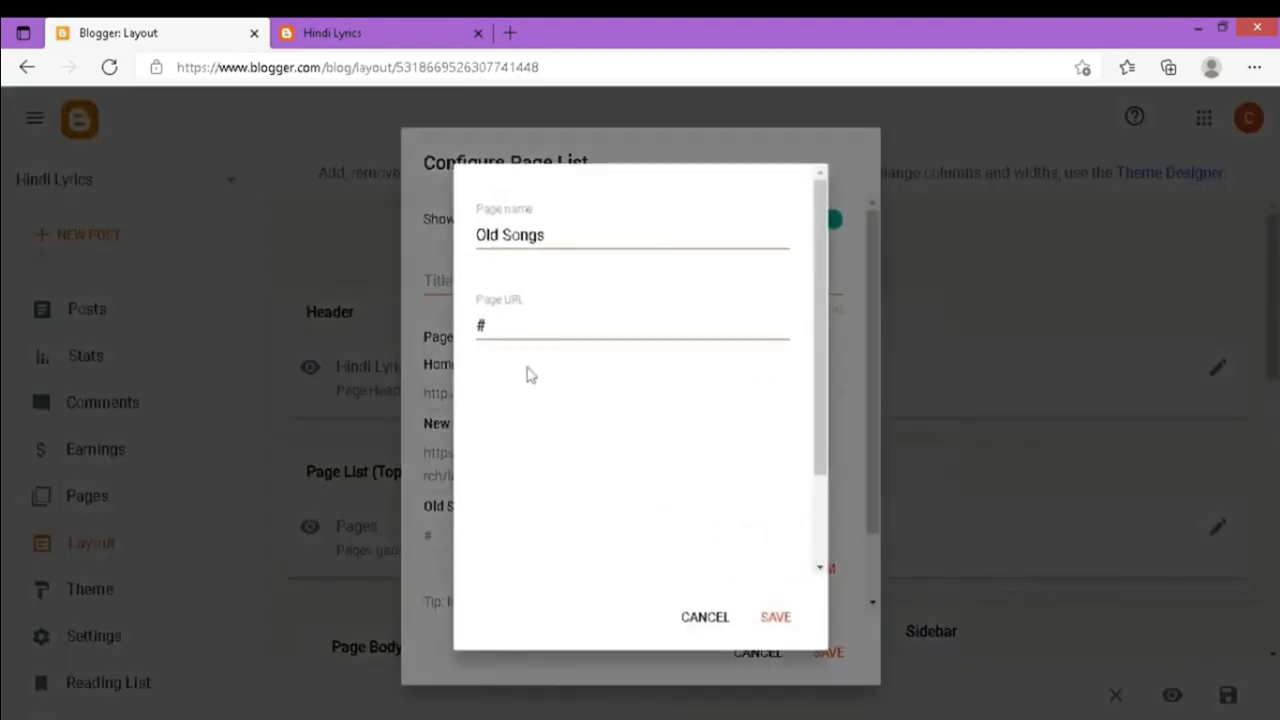
pyautogui.click(569, 318)
pyautogui.moveTo(569, 318); pyautogui.dragTo(458, 325)
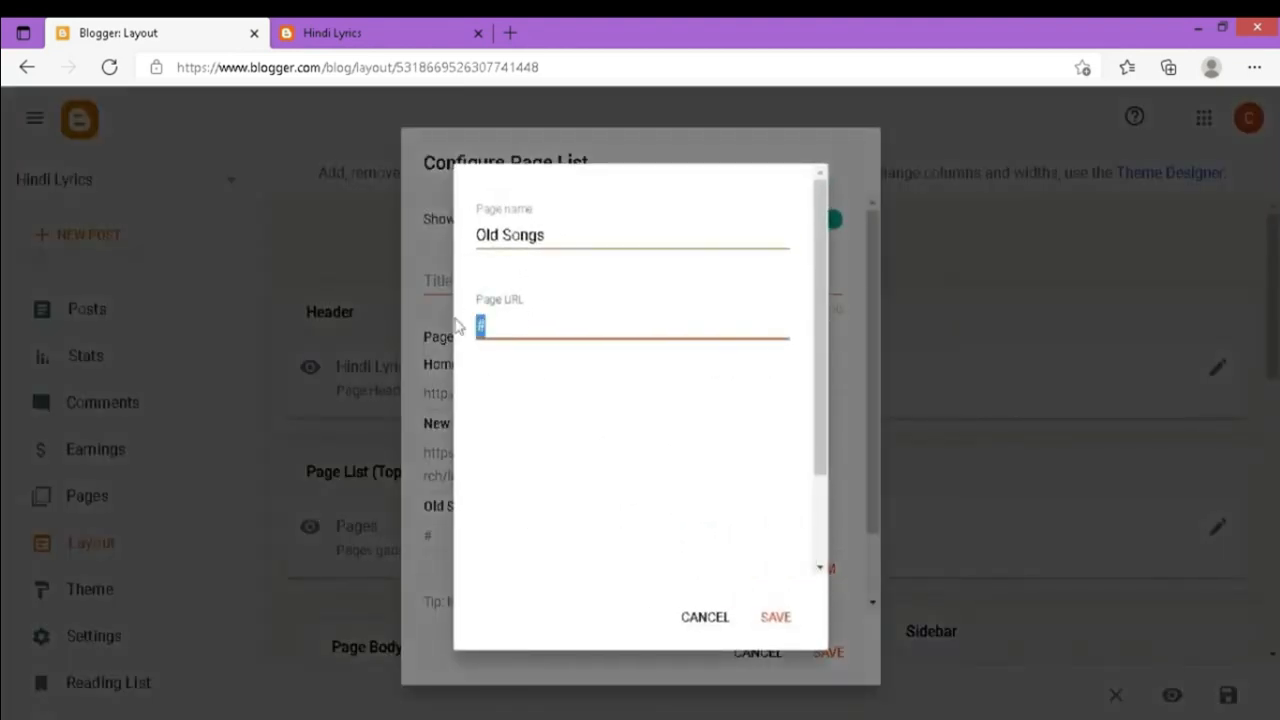
pyautogui.press('BackSpace')
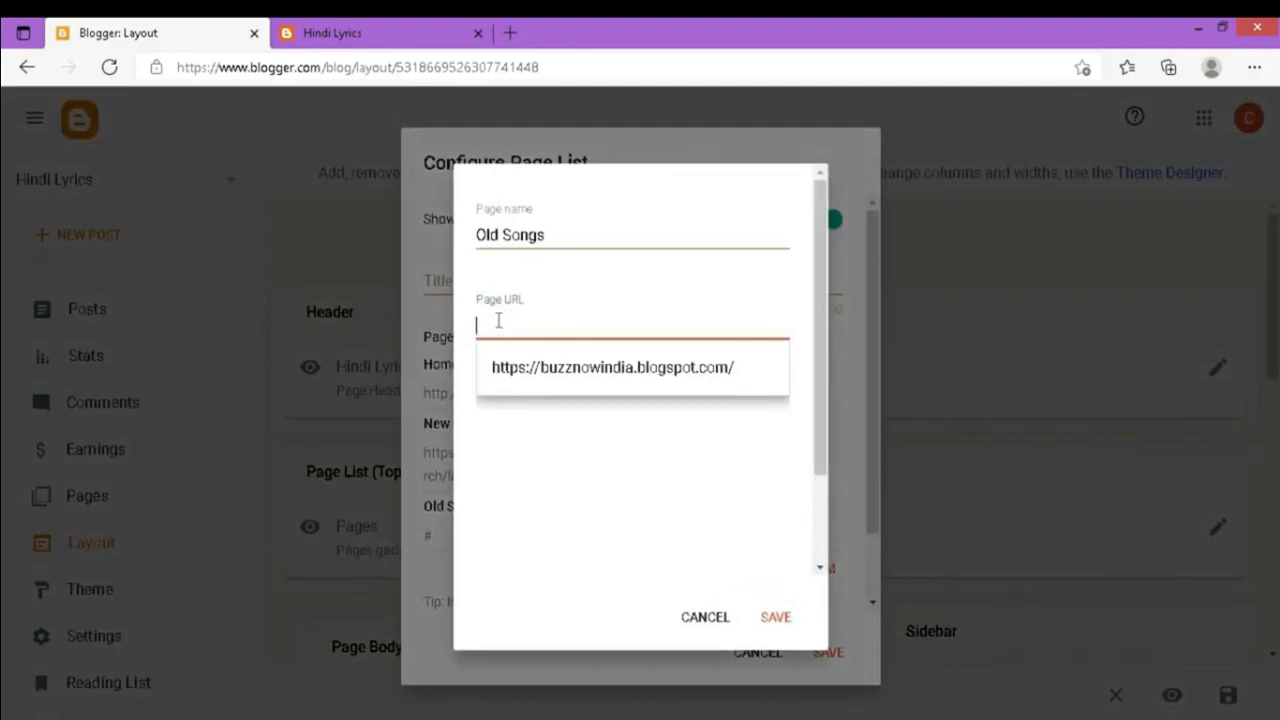
pyautogui.rightClick(500, 322)
pyautogui.click(550, 403)
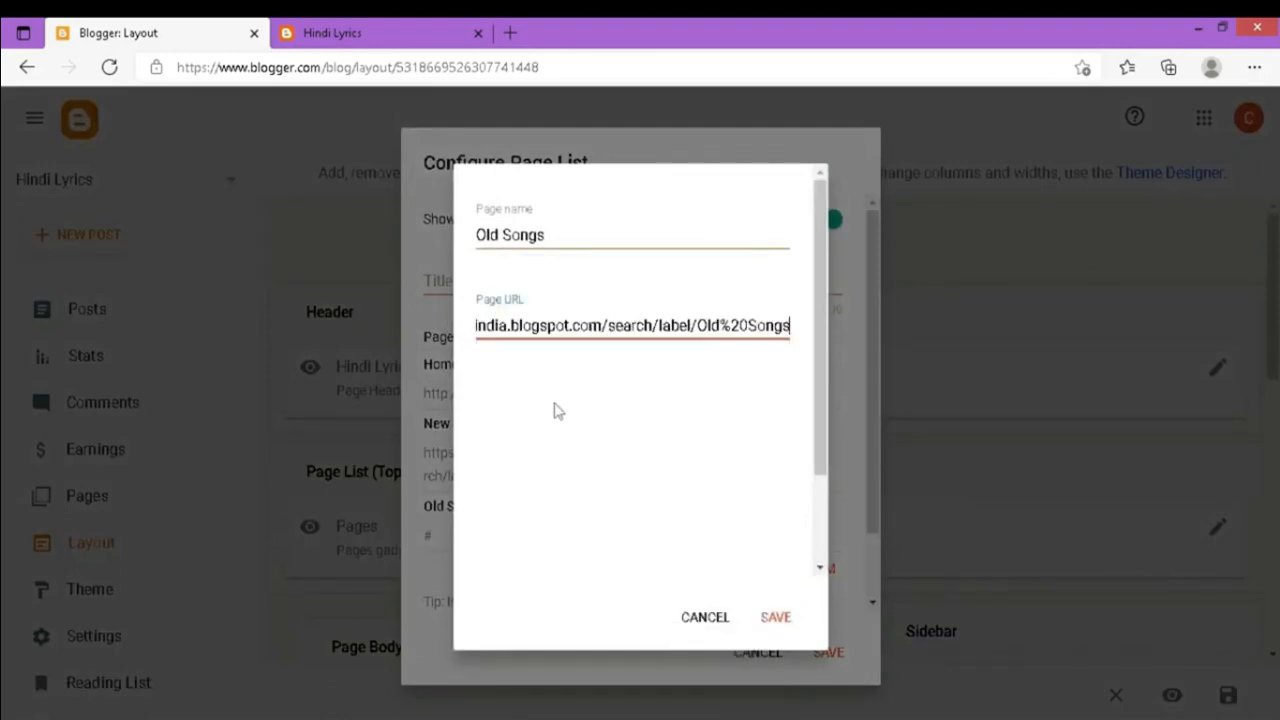
pyautogui.click(778, 620)
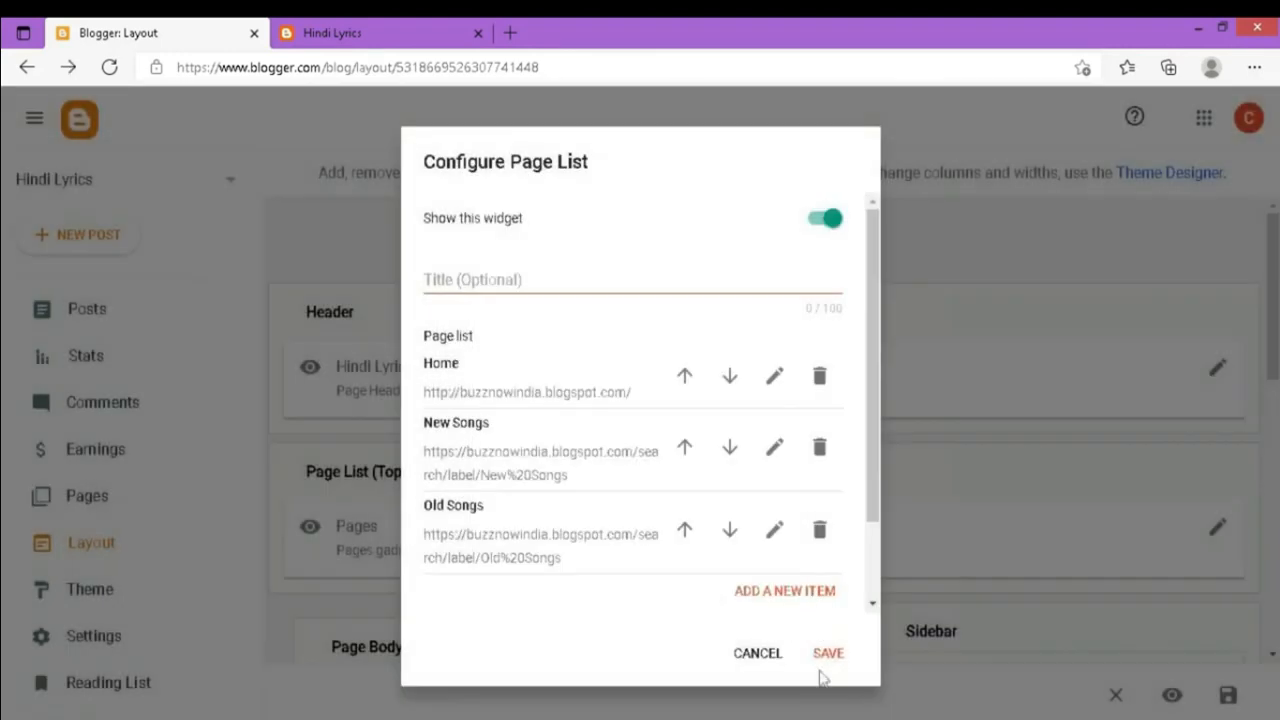
pyautogui.click(826, 653)
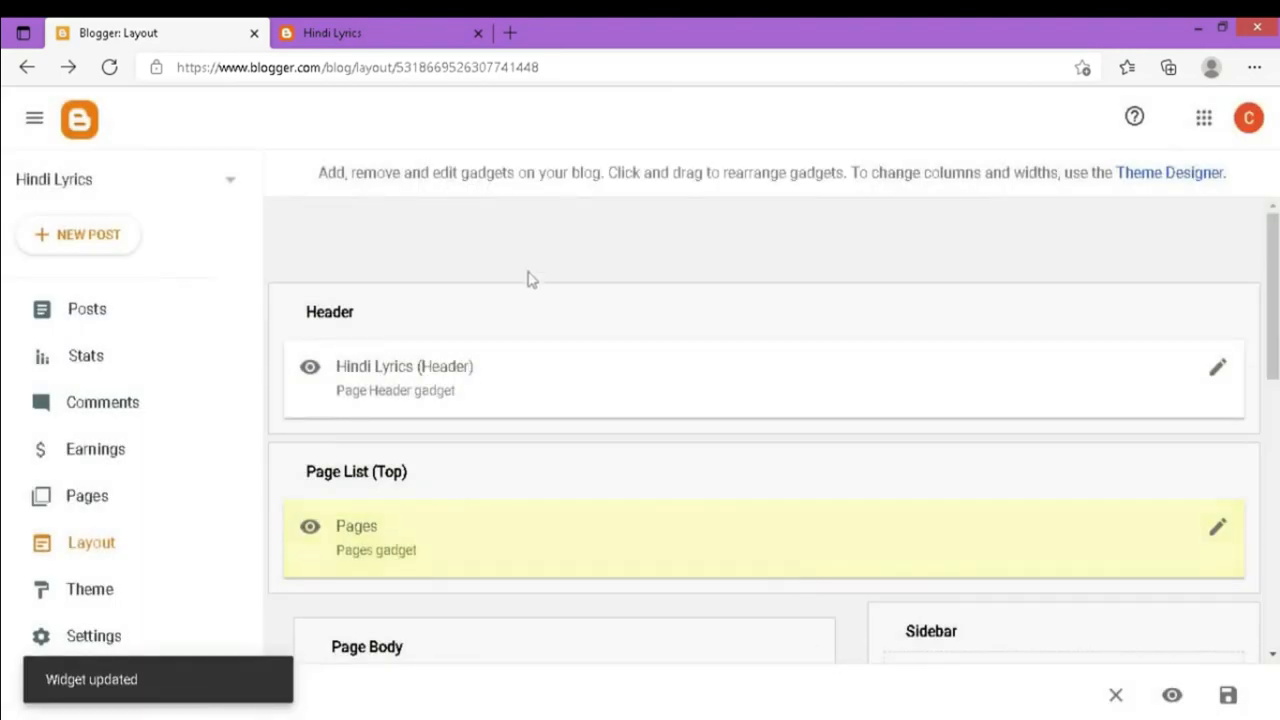
# - Reload the live blog, try the Old Songs and Home links, and look over the Old Songs label page
pyautogui.click(399, 28)
pyautogui.click(108, 68)
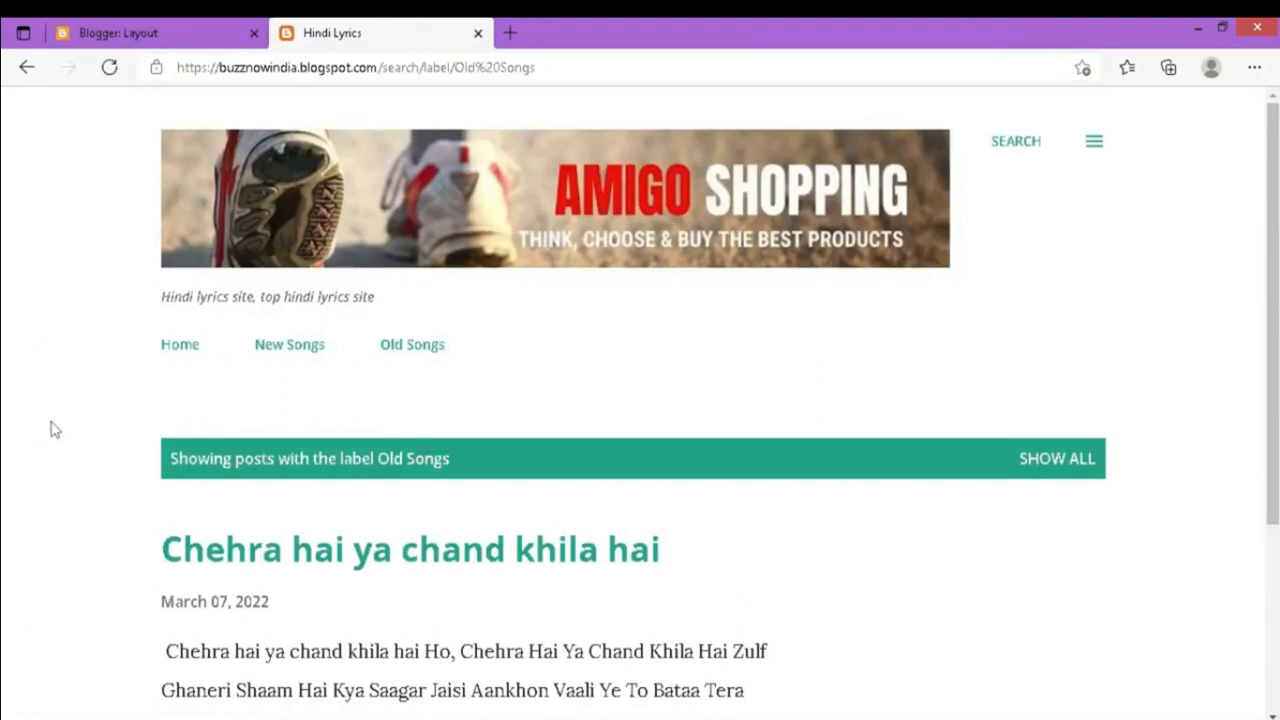
pyautogui.click(414, 349)
pyautogui.click(178, 346)
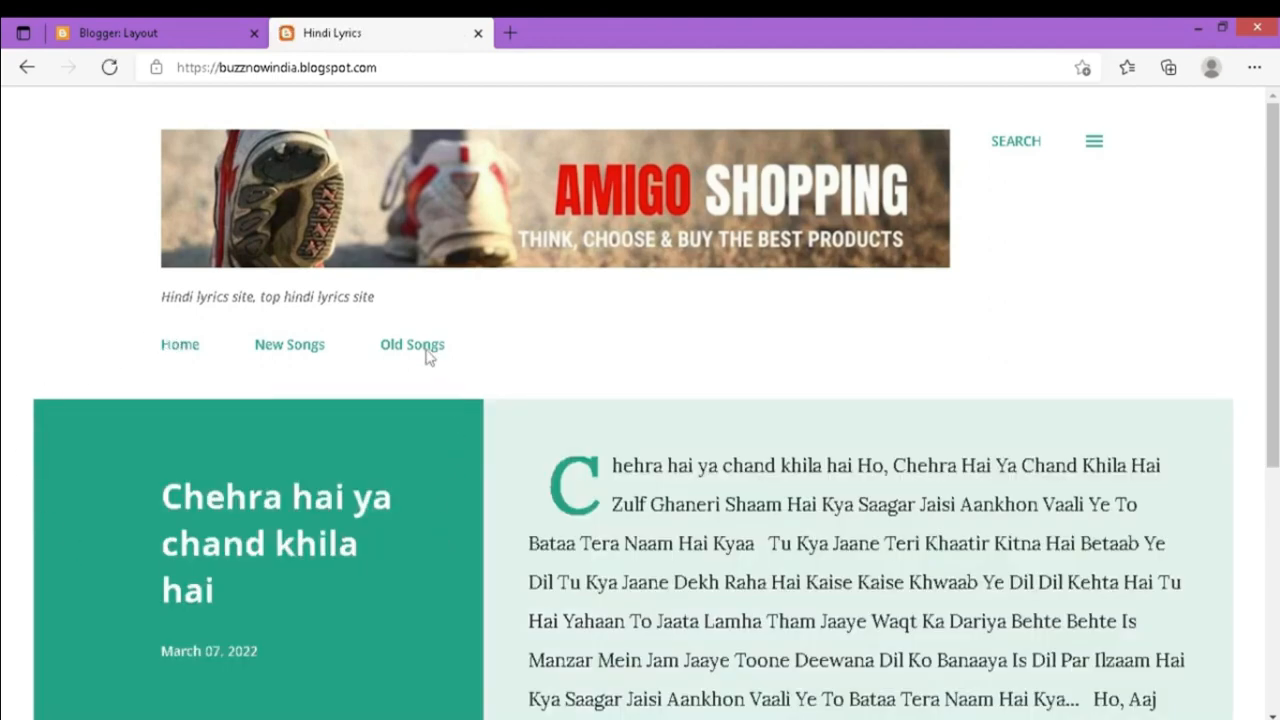
pyautogui.click(425, 355)
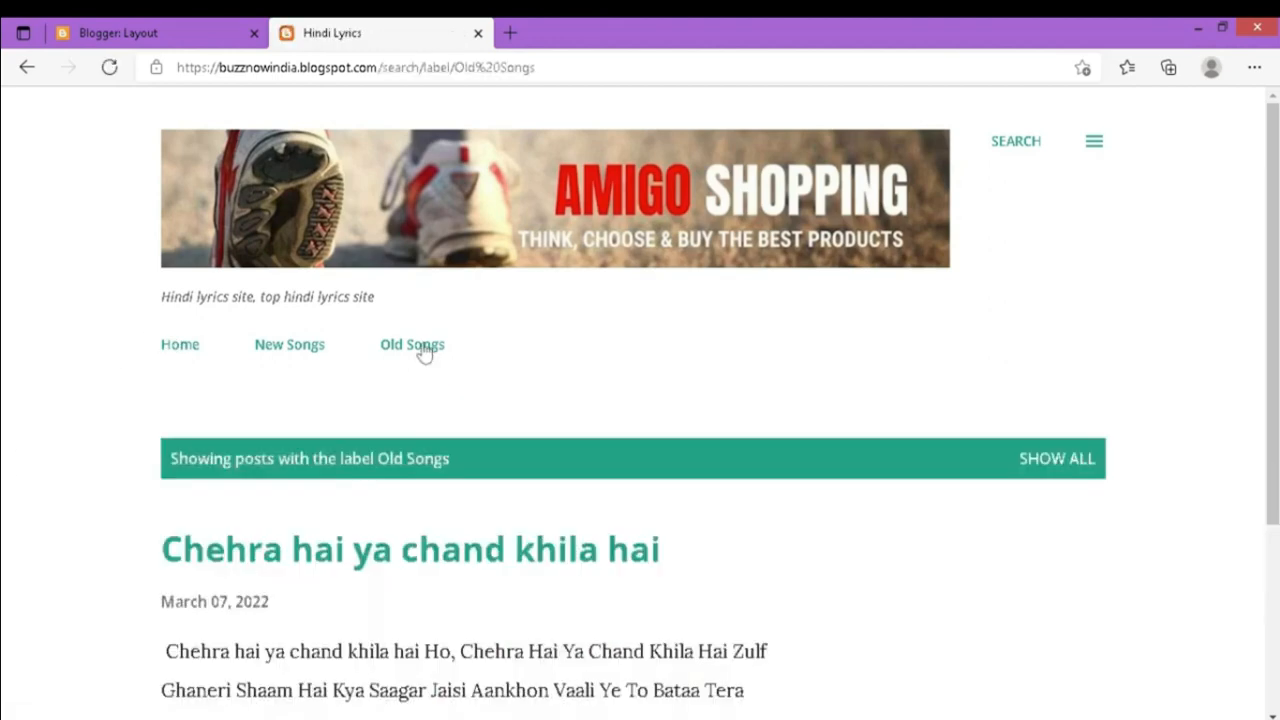
pyautogui.scroll(-3, 450, 388)
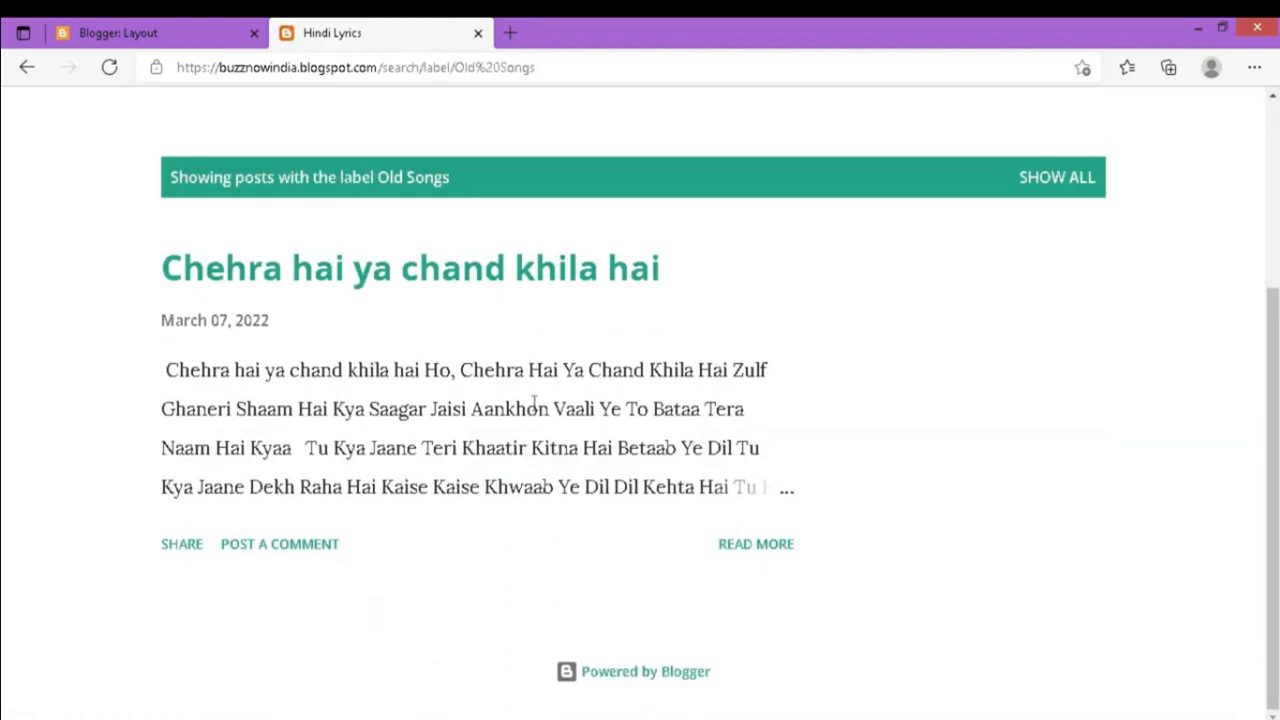
# - Return to the blog layout, check the Featured Post gadget's options, and look over the Page Body and Sidebar gadgets
pyautogui.click(160, 31)
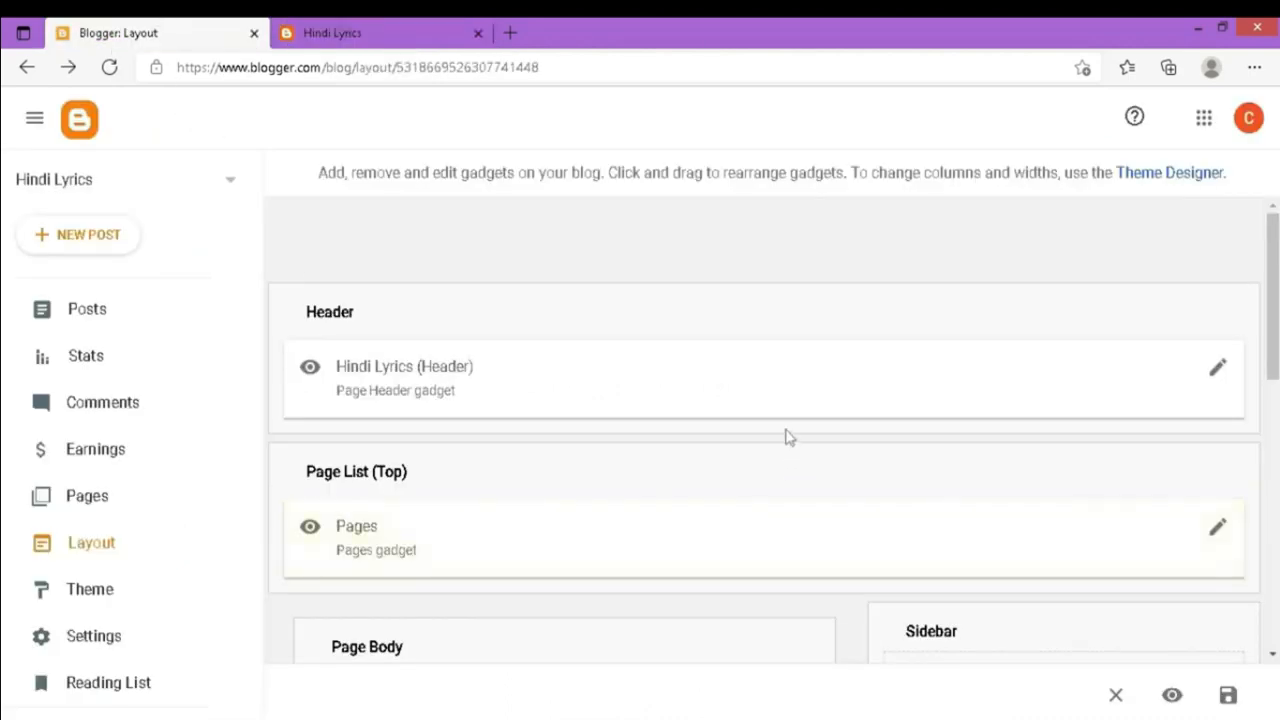
pyautogui.scroll(-2, 785, 433)
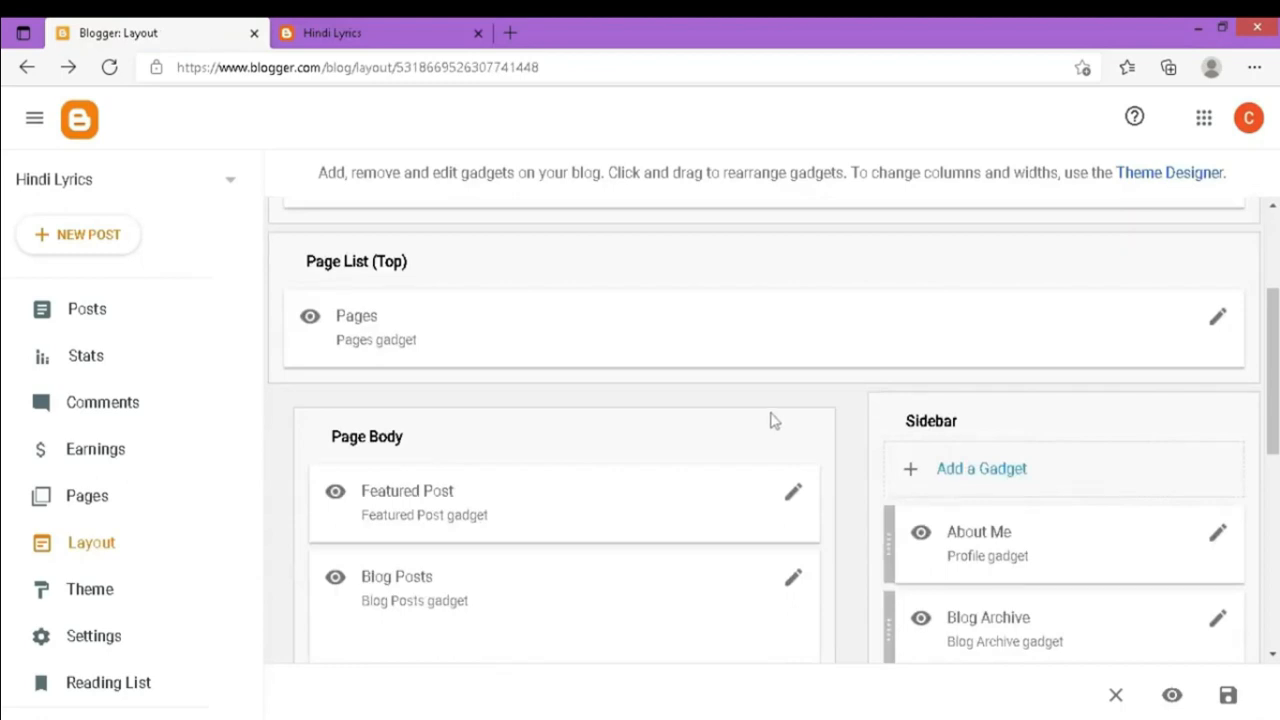
pyautogui.scroll(-1, 771, 420)
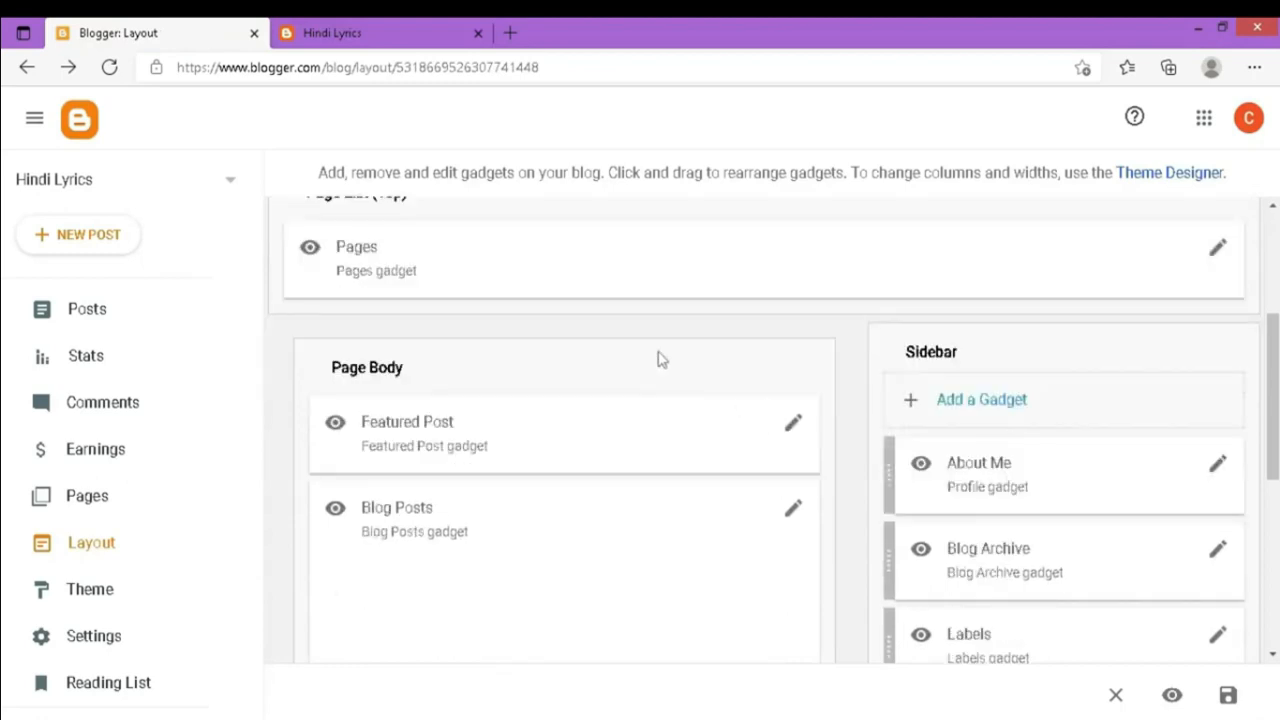
pyautogui.click(794, 427)
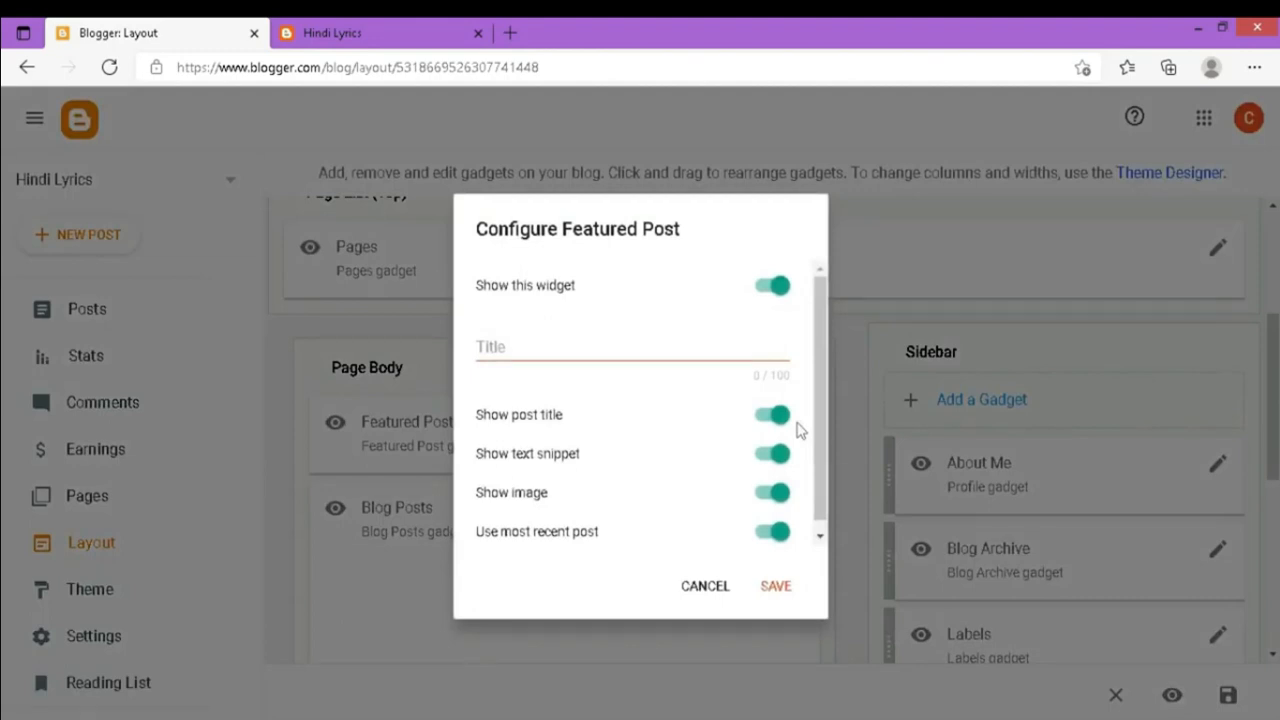
pyautogui.scroll(-1, 660, 343)
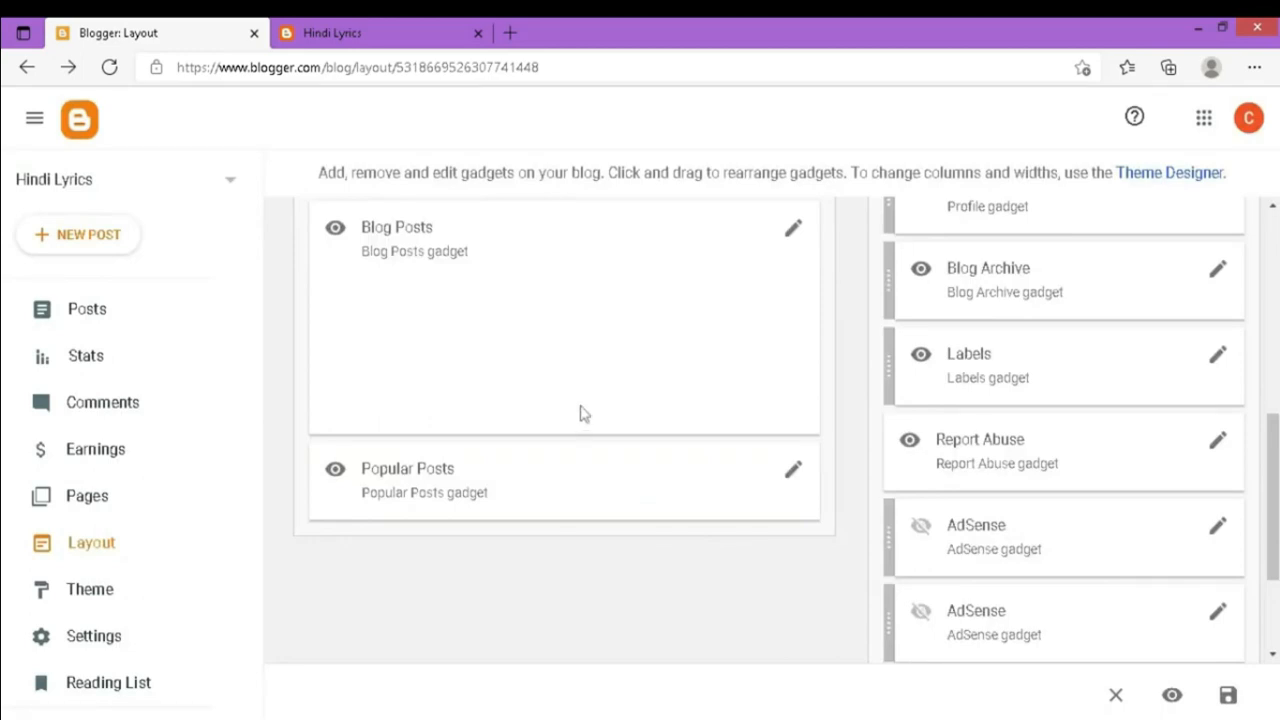
pyautogui.scroll(2, 623, 408)
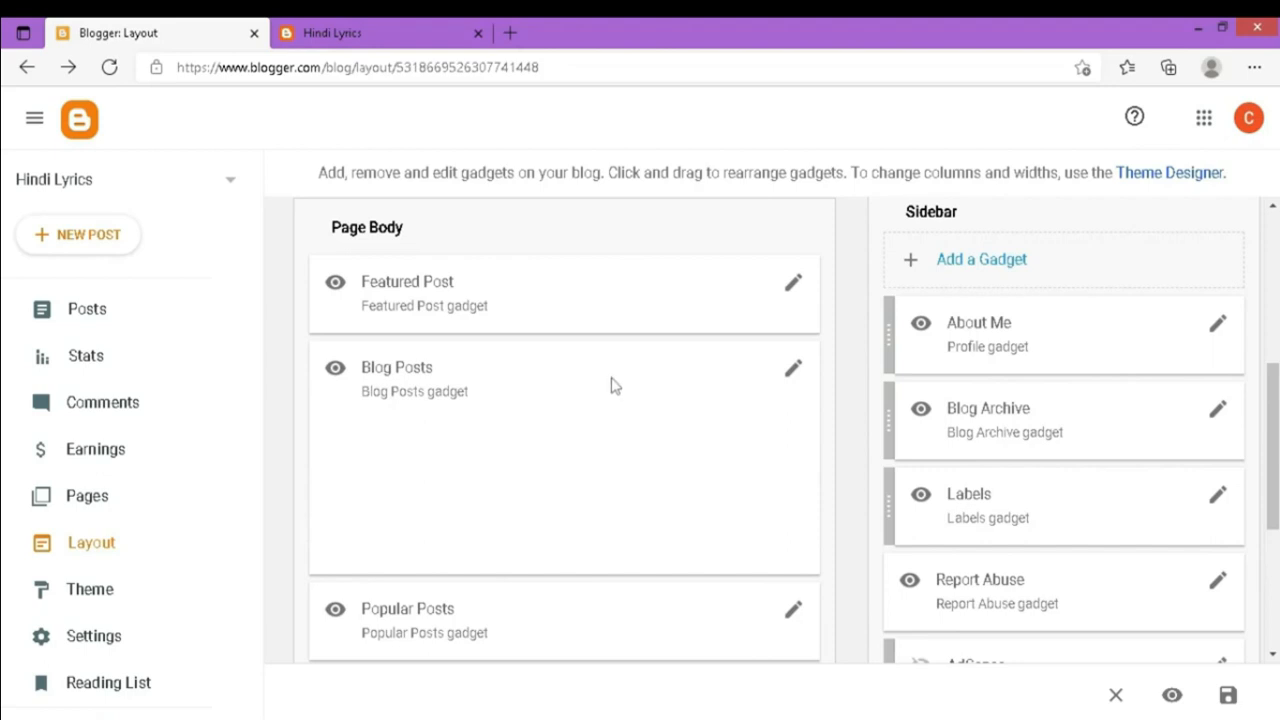
pyautogui.scroll(-2, 614, 387)
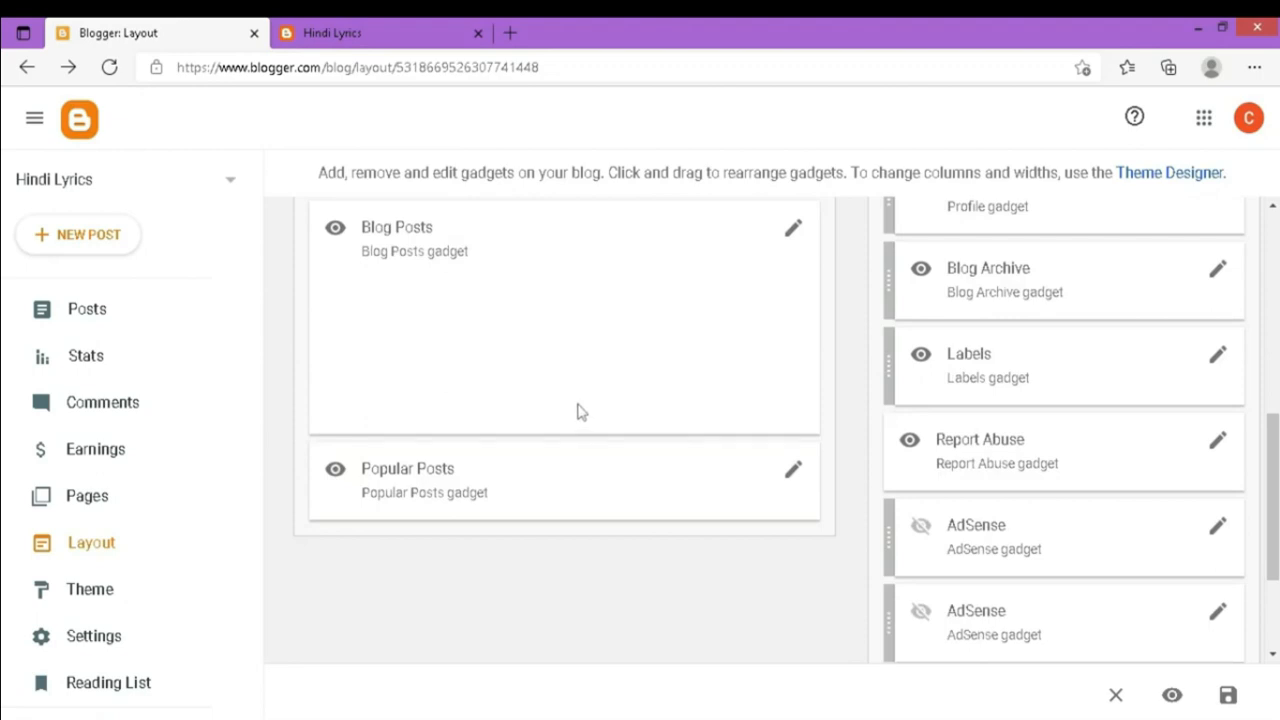
pyautogui.scroll(3, 577, 411)
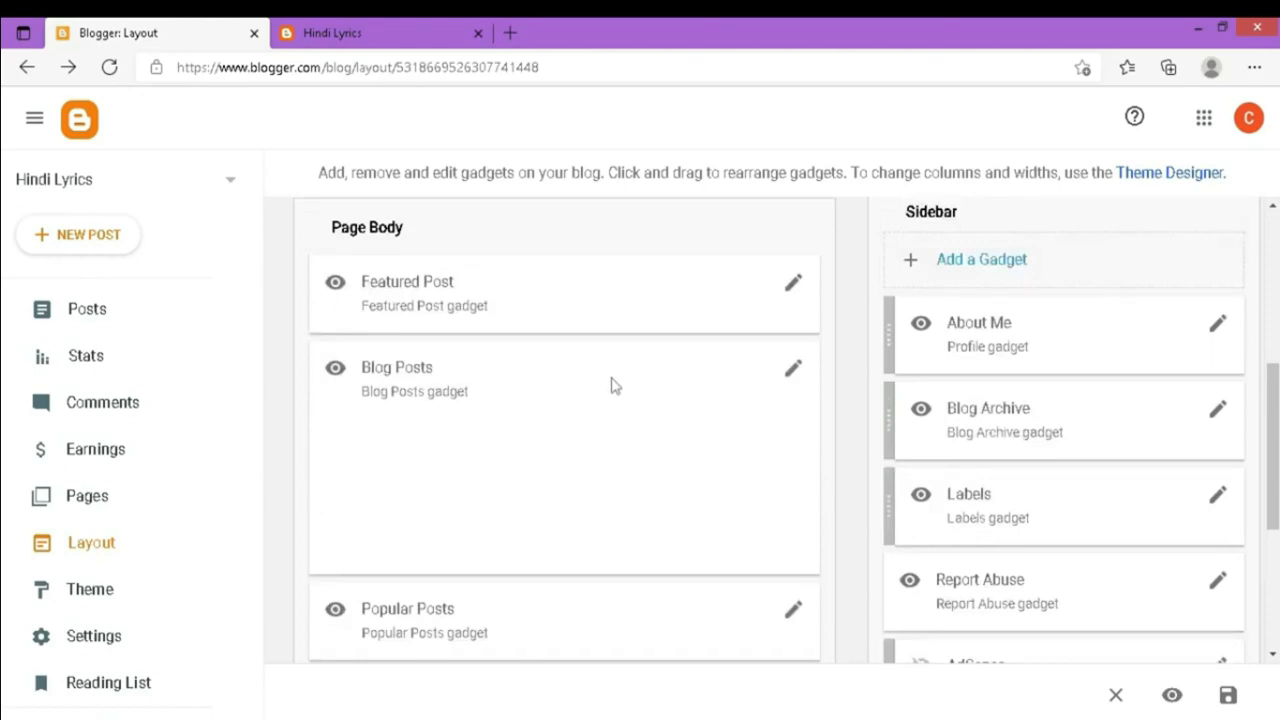
# - Add a Blog Search gadget titled "Search This Blog" to the Sidebar section, save it, and view it in the live blog's sidebar
pyautogui.click(984, 260)
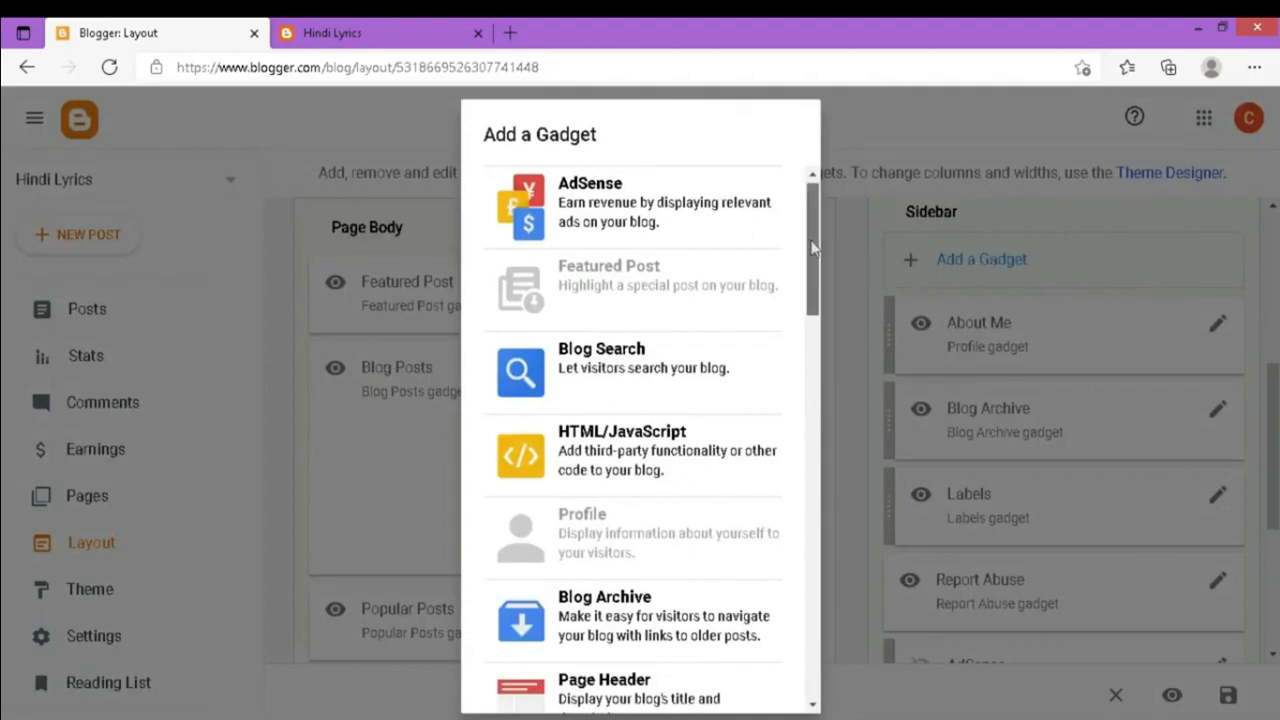
pyautogui.moveTo(813, 248)
pyautogui.mouseDown()
pyautogui.moveTo(814, 288)
pyautogui.moveTo(807, 238)
pyautogui.mouseUp()
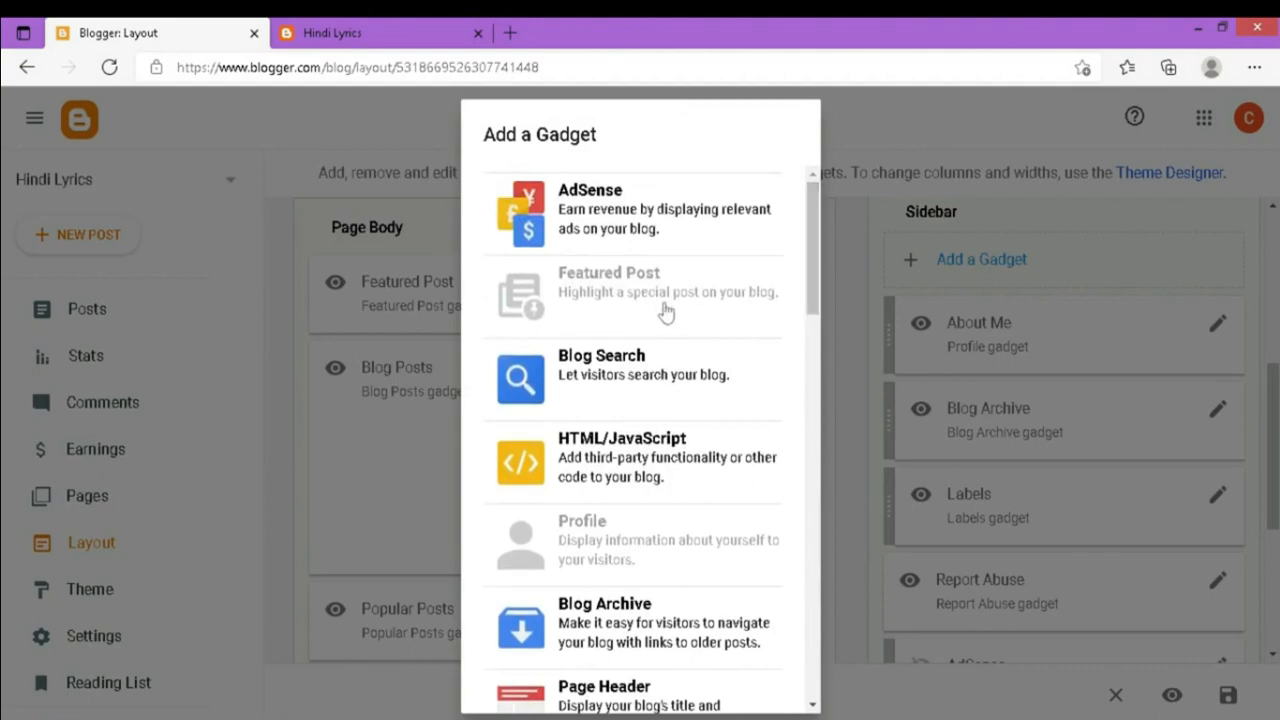
pyautogui.click(614, 376)
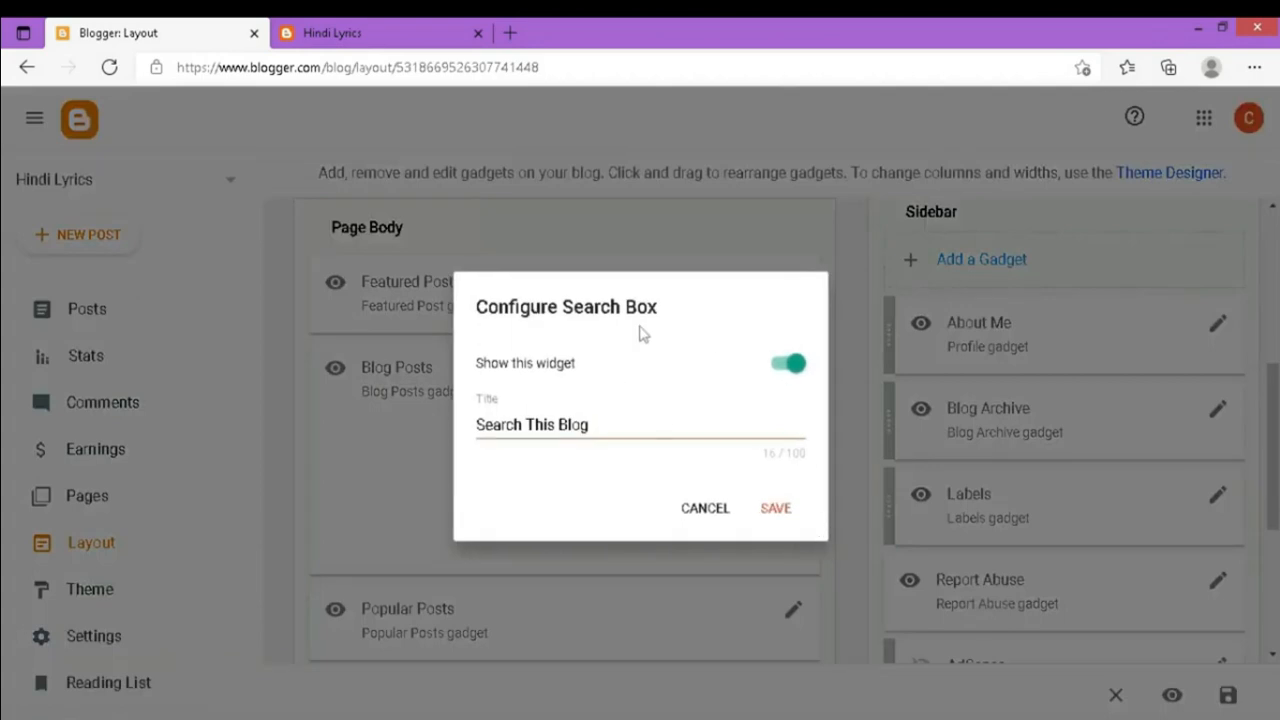
pyautogui.click(776, 509)
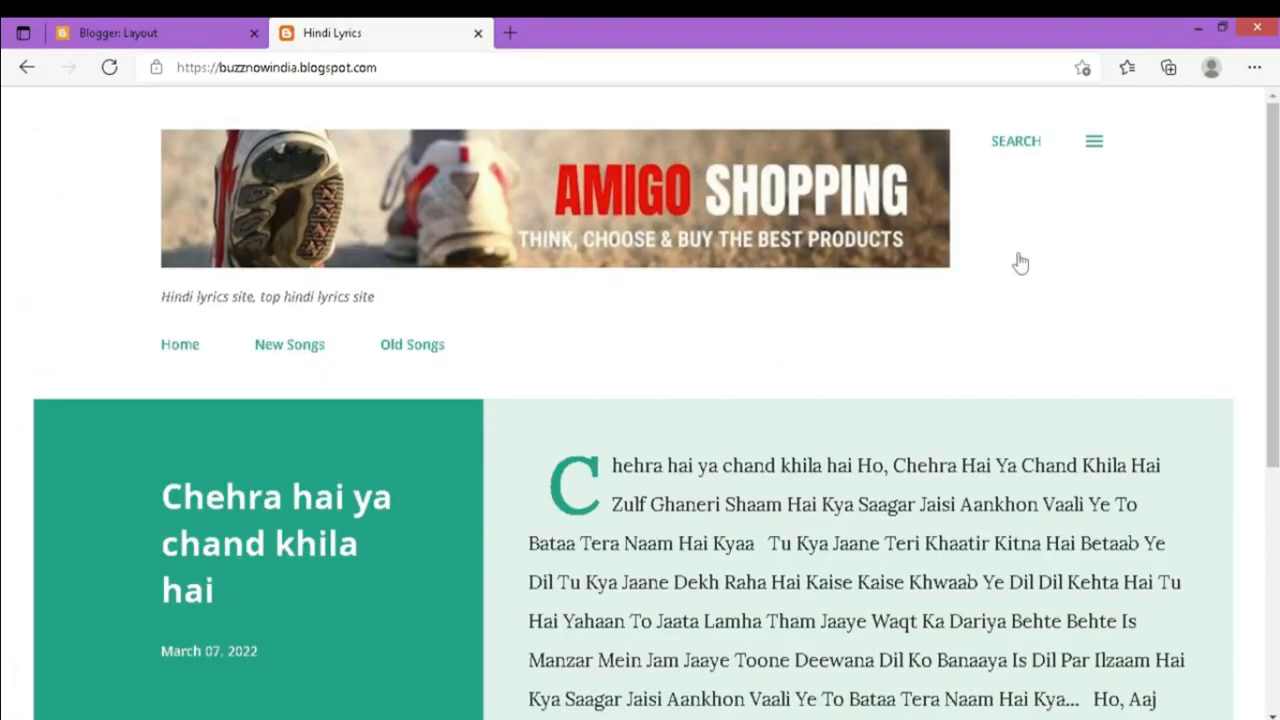
pyautogui.click(1100, 148)
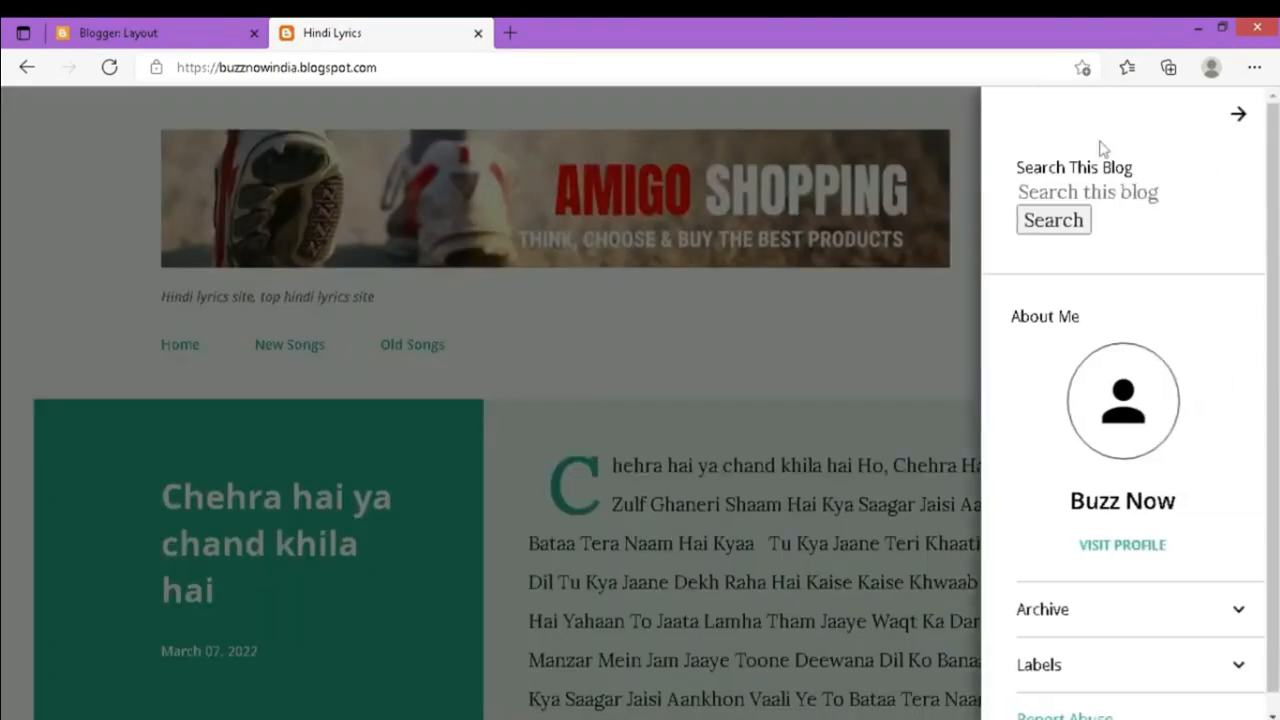
pyautogui.scroll(-1, 1170, 284)
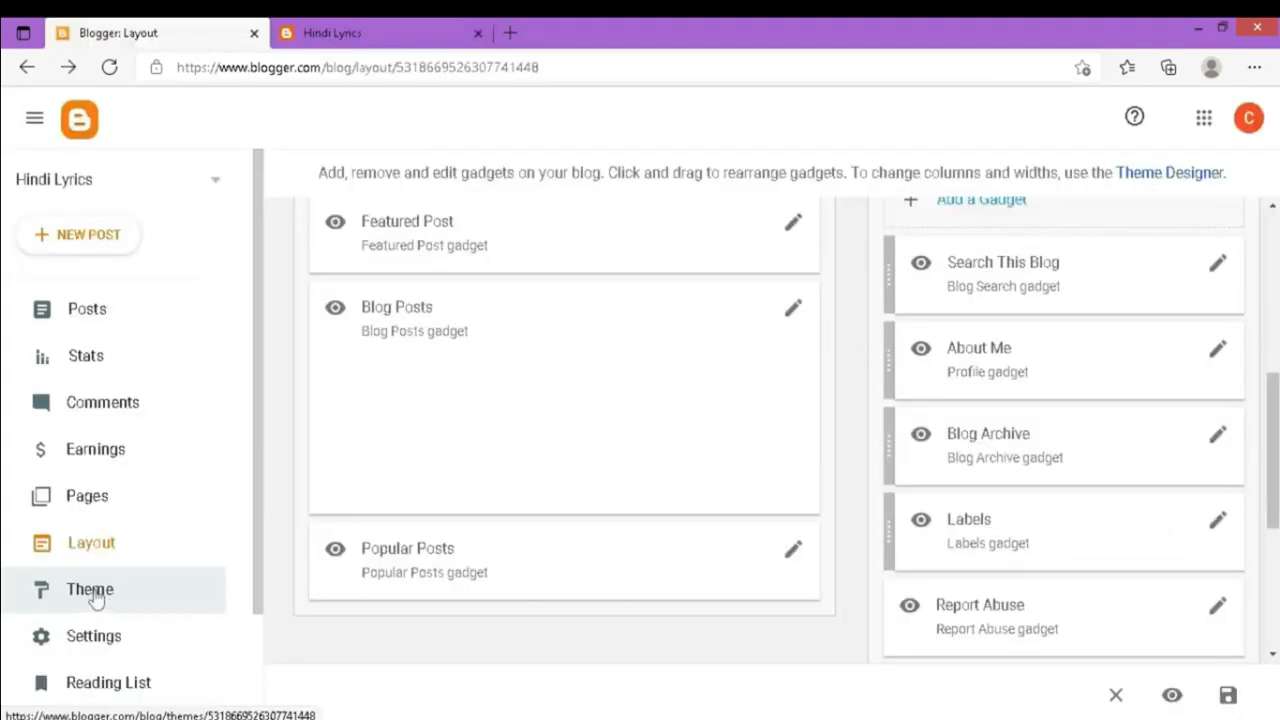
# - Open the blog's theme gallery, browse the available themes, and preview Emporio Porcelain on the blog
pyautogui.click(96, 597)
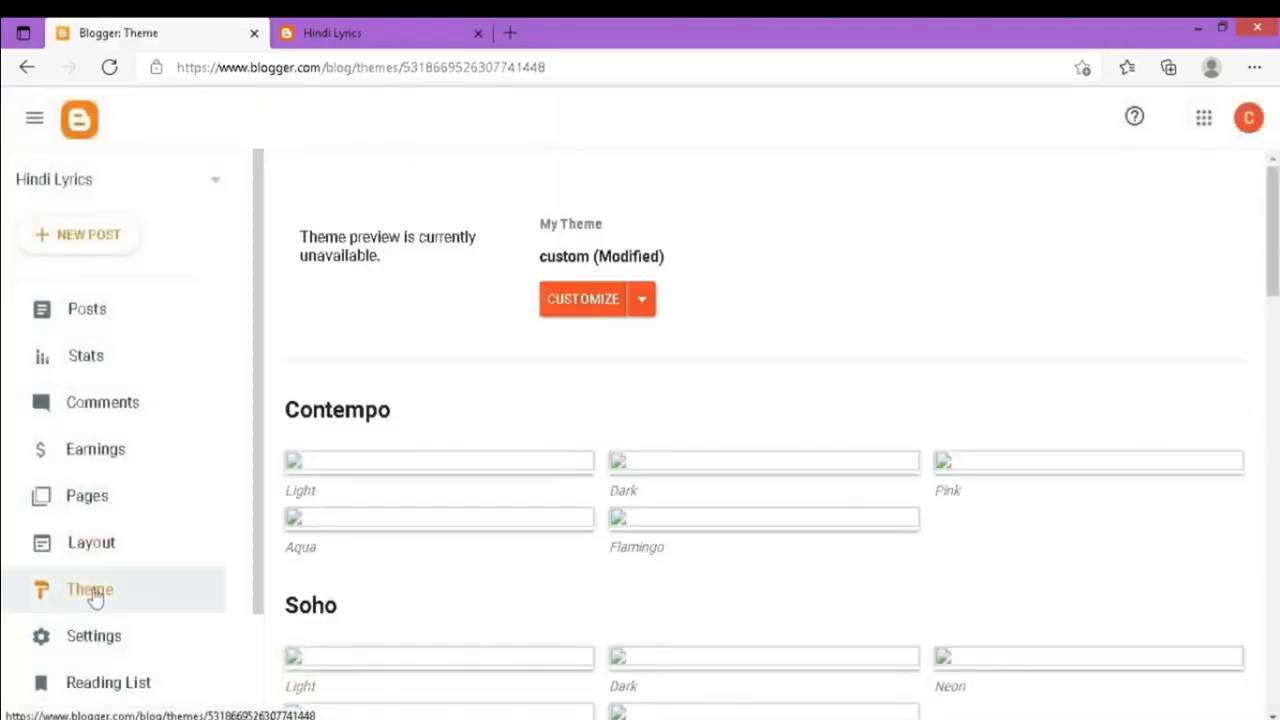
pyautogui.click(109, 67)
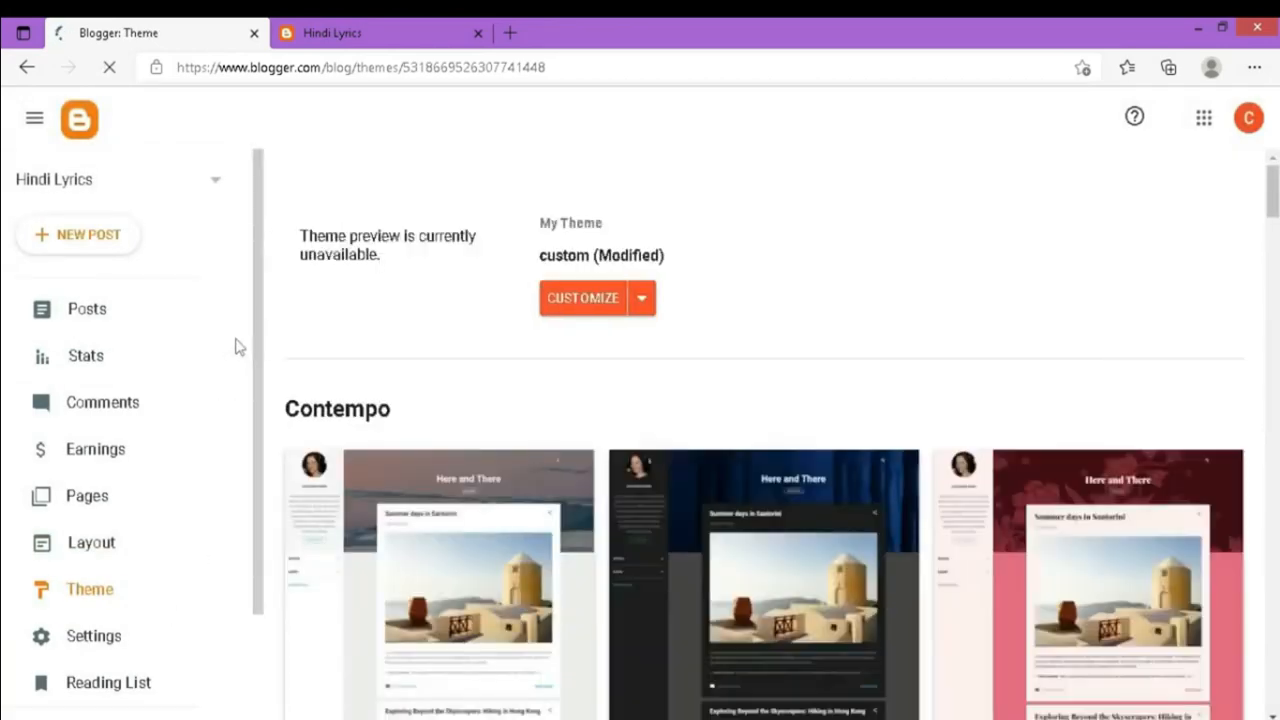
pyautogui.scroll(-5, 832, 347)
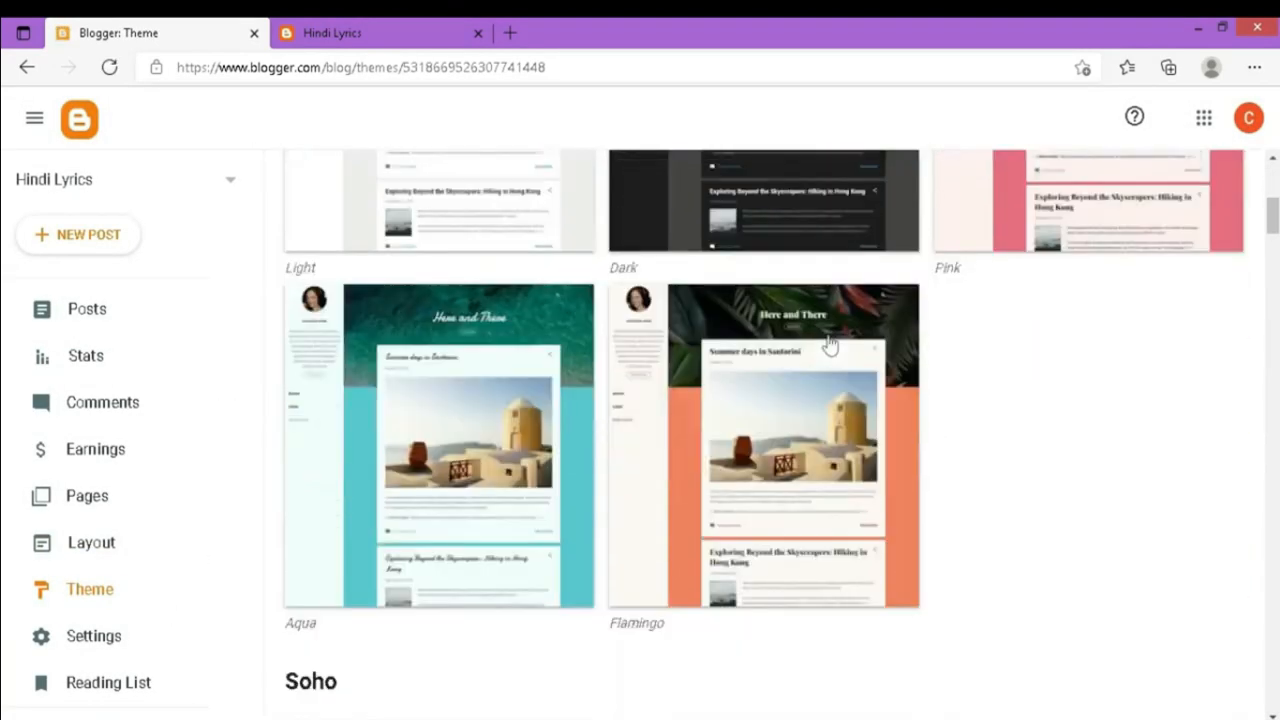
pyautogui.scroll(-4, 830, 345)
pyautogui.scroll(-3, 855, 310)
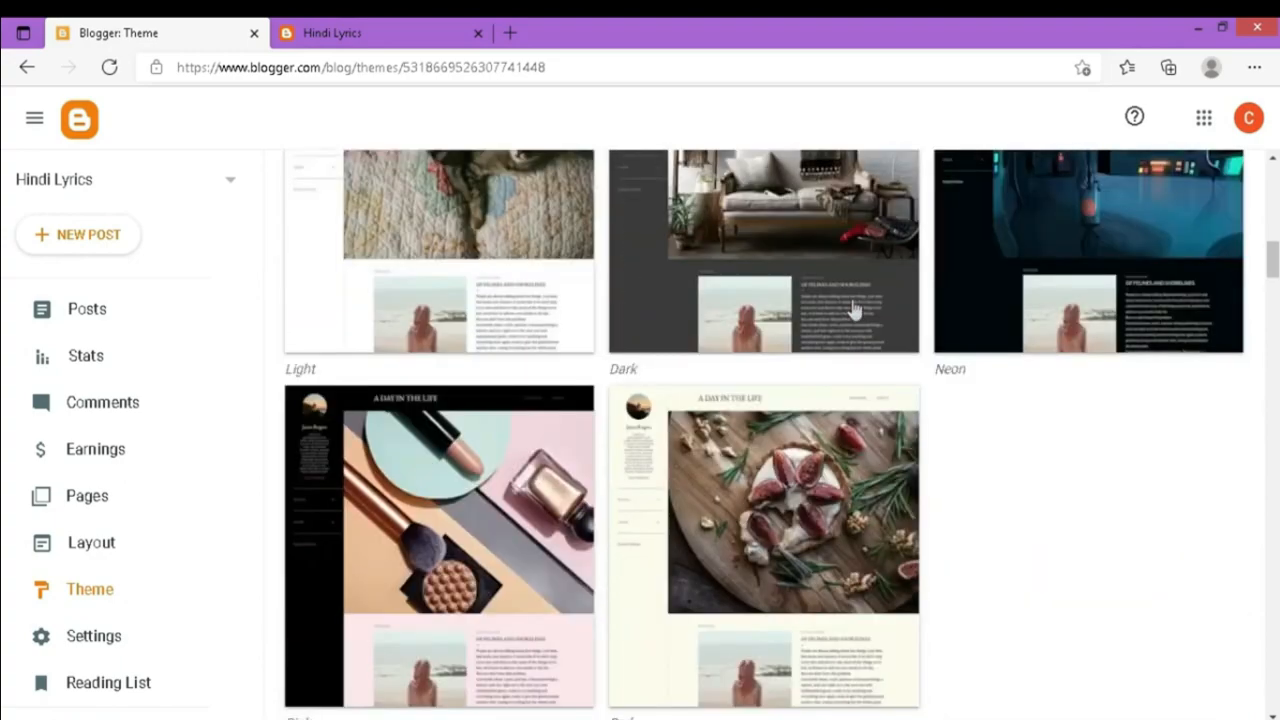
pyautogui.scroll(-5, 855, 310)
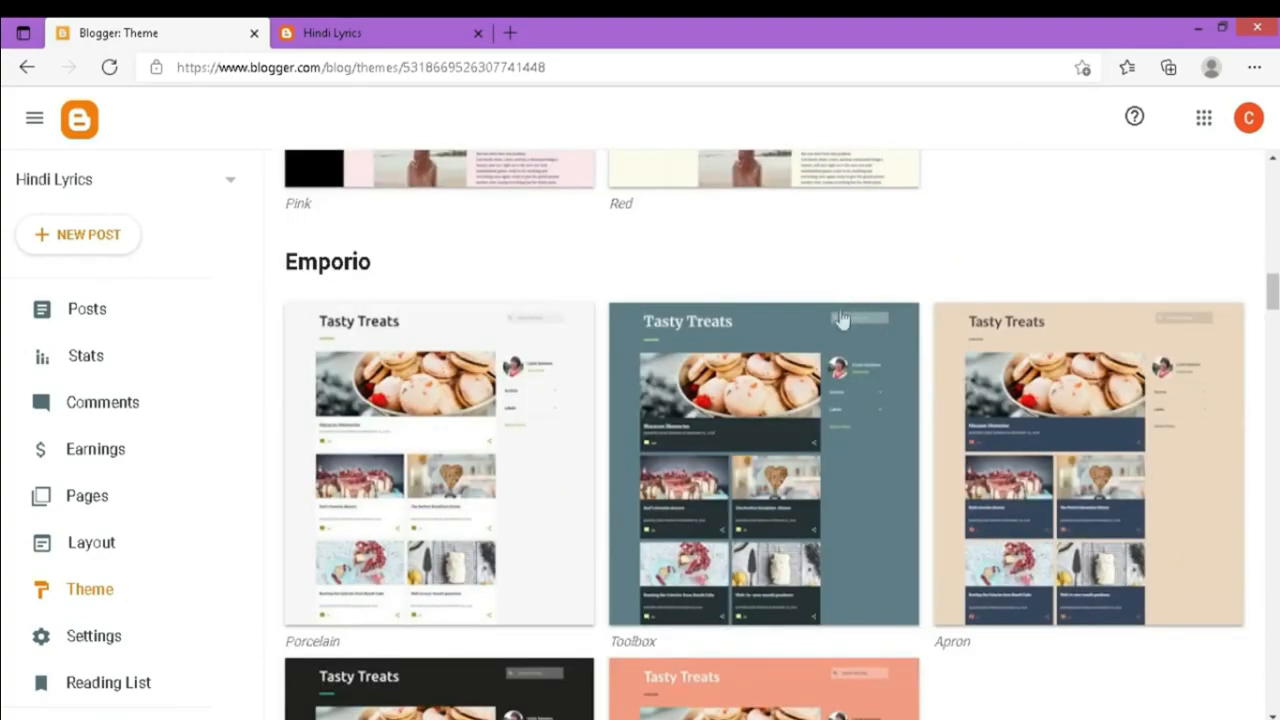
pyautogui.click(415, 398)
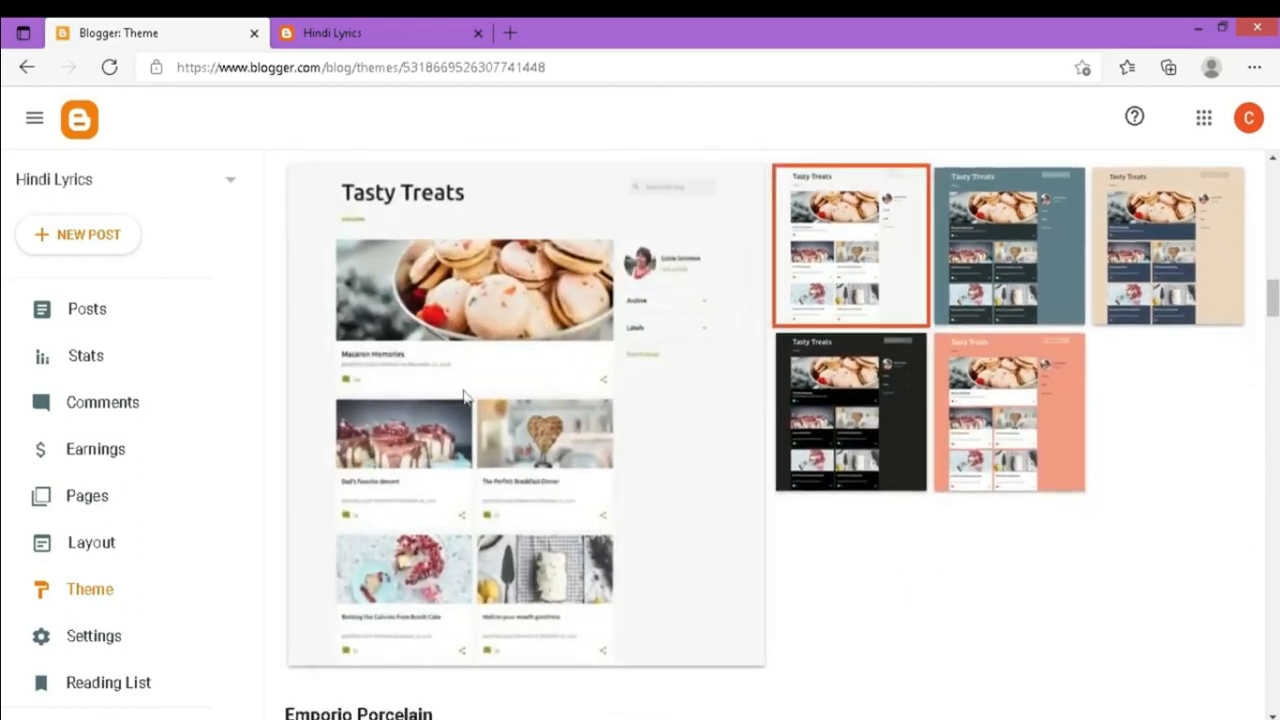
pyautogui.scroll(-2, 470, 375)
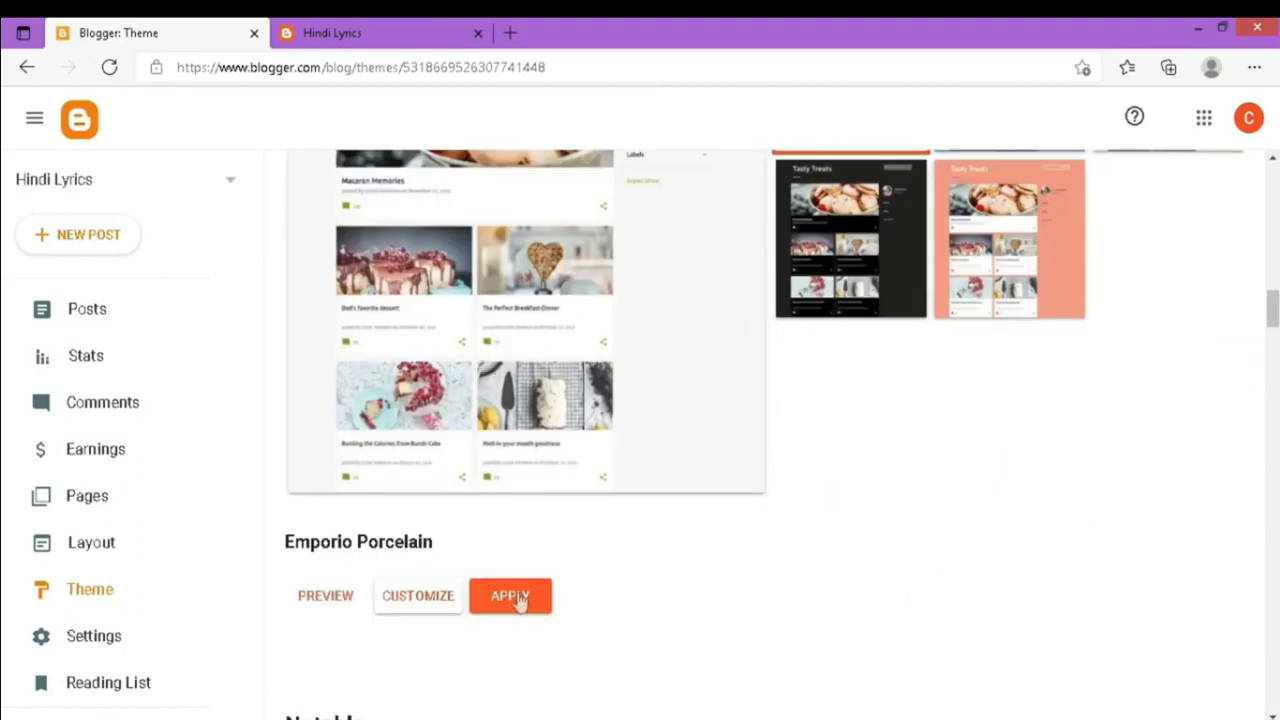
pyautogui.click(334, 604)
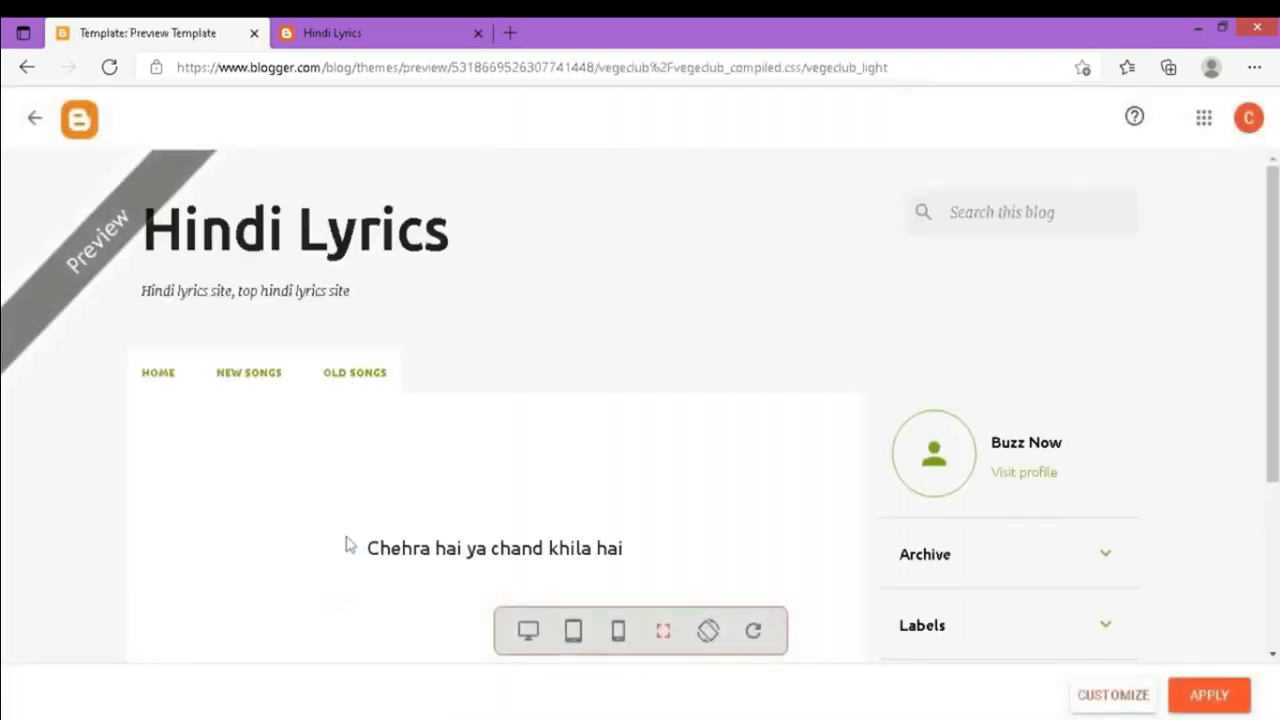
pyautogui.scroll(-3, 335, 545)
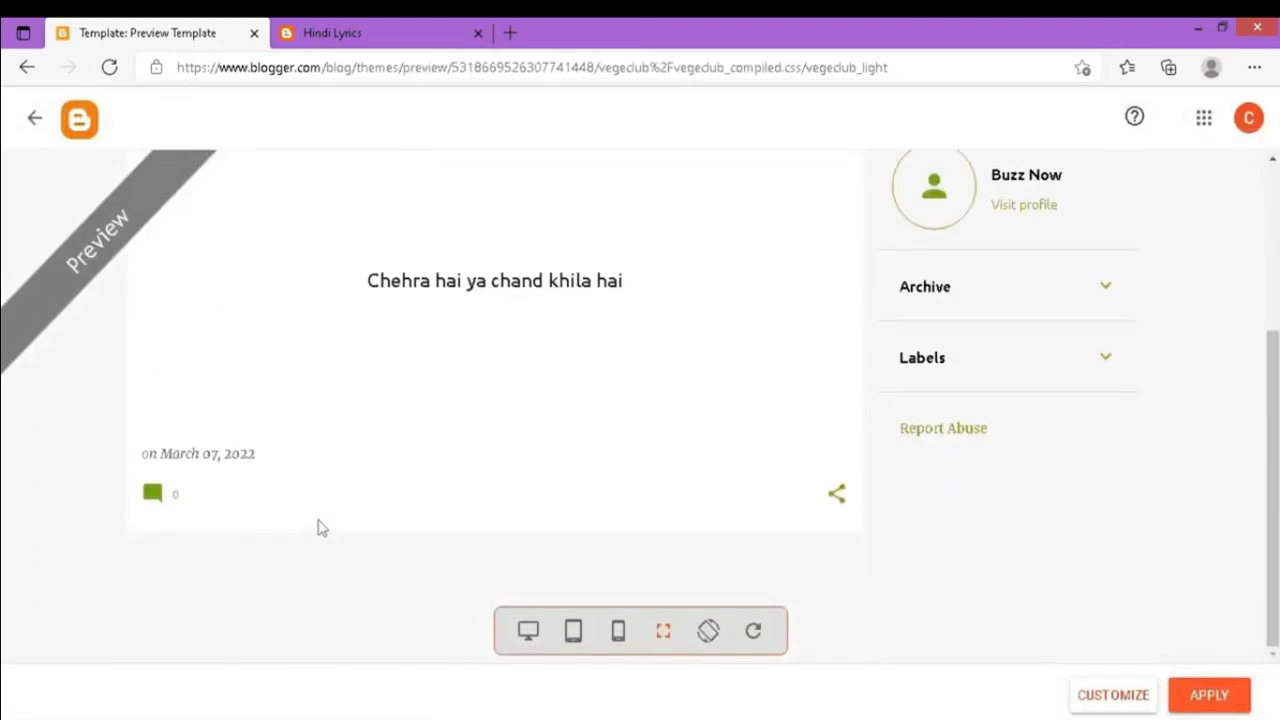
pyautogui.scroll(3, 320, 527)
pyautogui.click(35, 119)
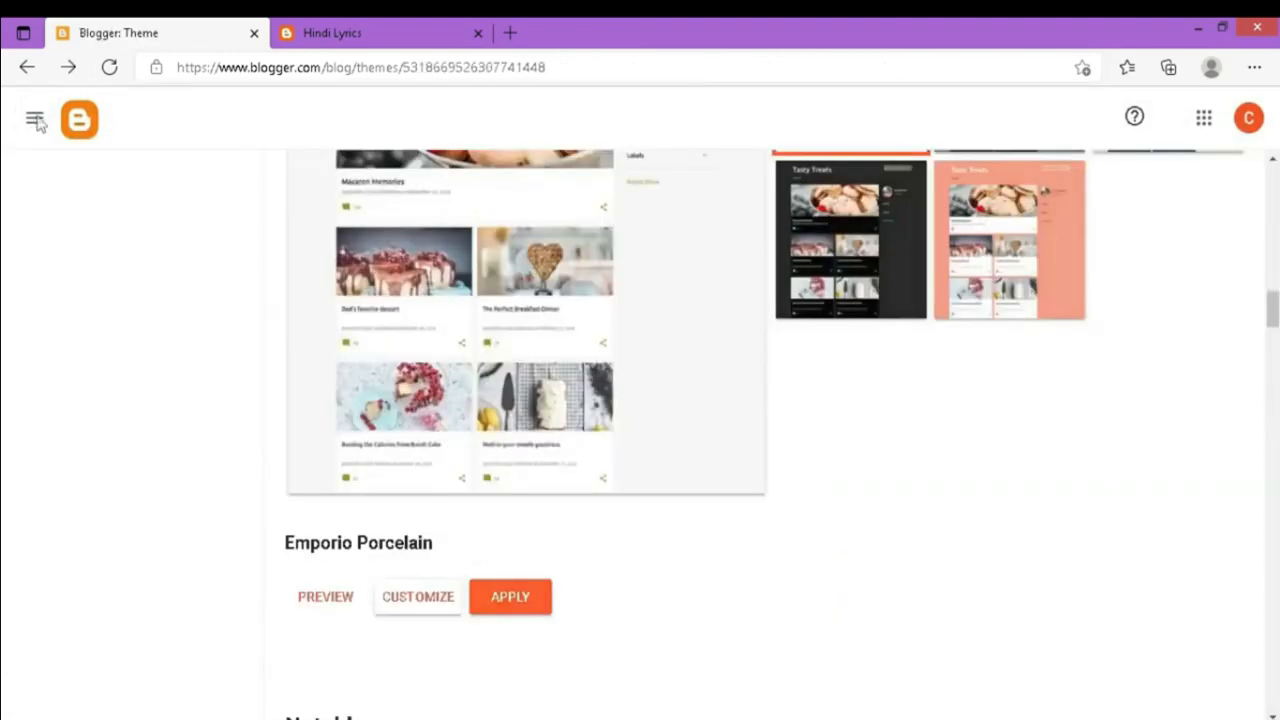
# - Select the Notable theme's Pink variant, preview it on the blog, and apply it
pyautogui.scroll(-8, 536, 437)
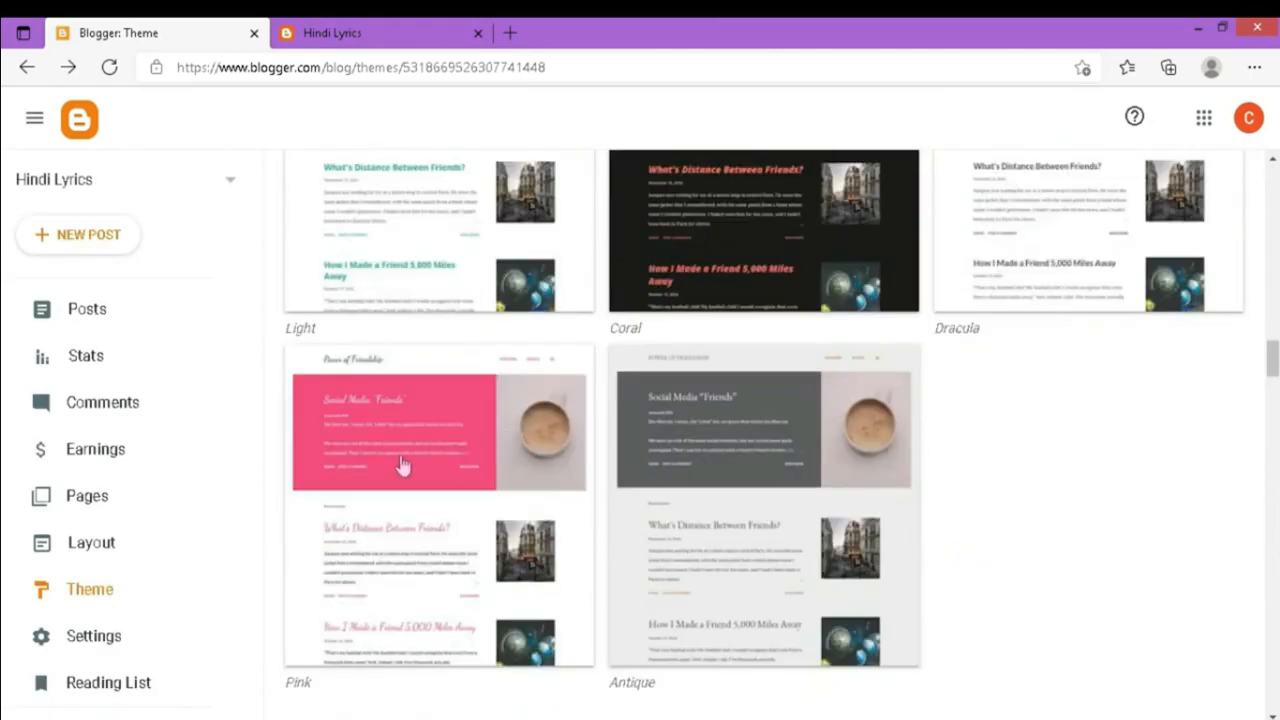
pyautogui.click(400, 463)
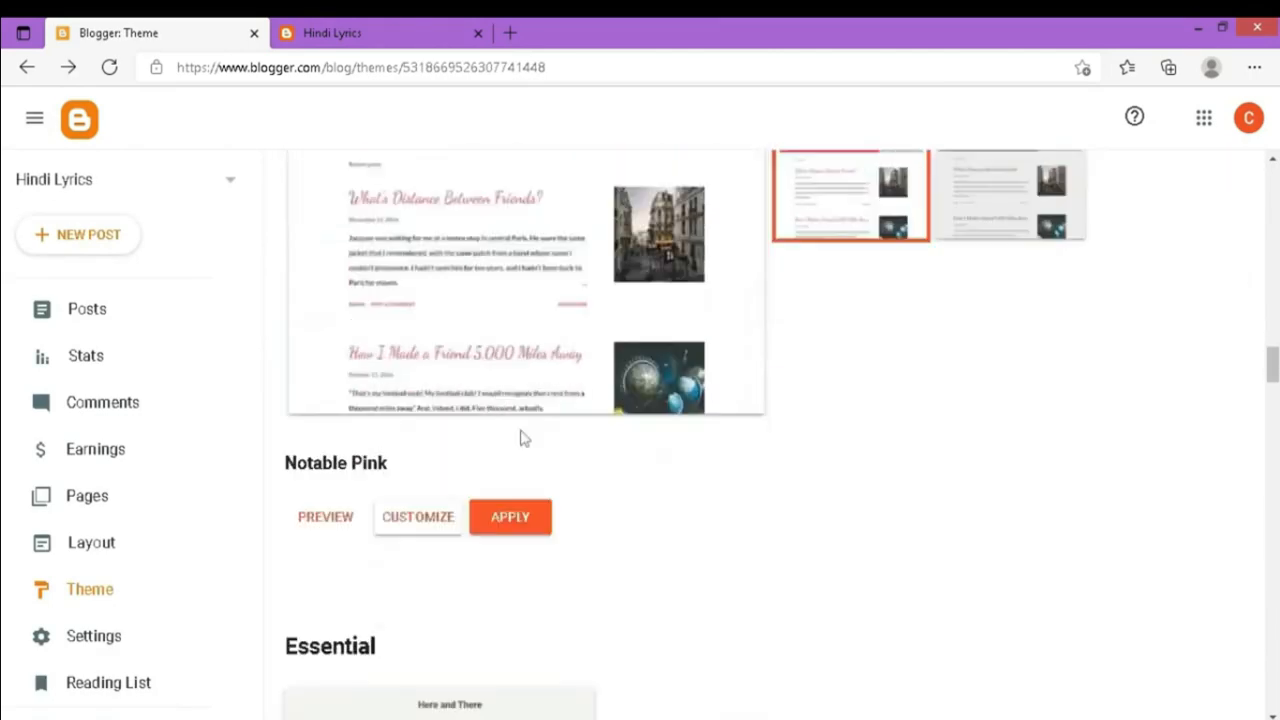
pyautogui.click(326, 517)
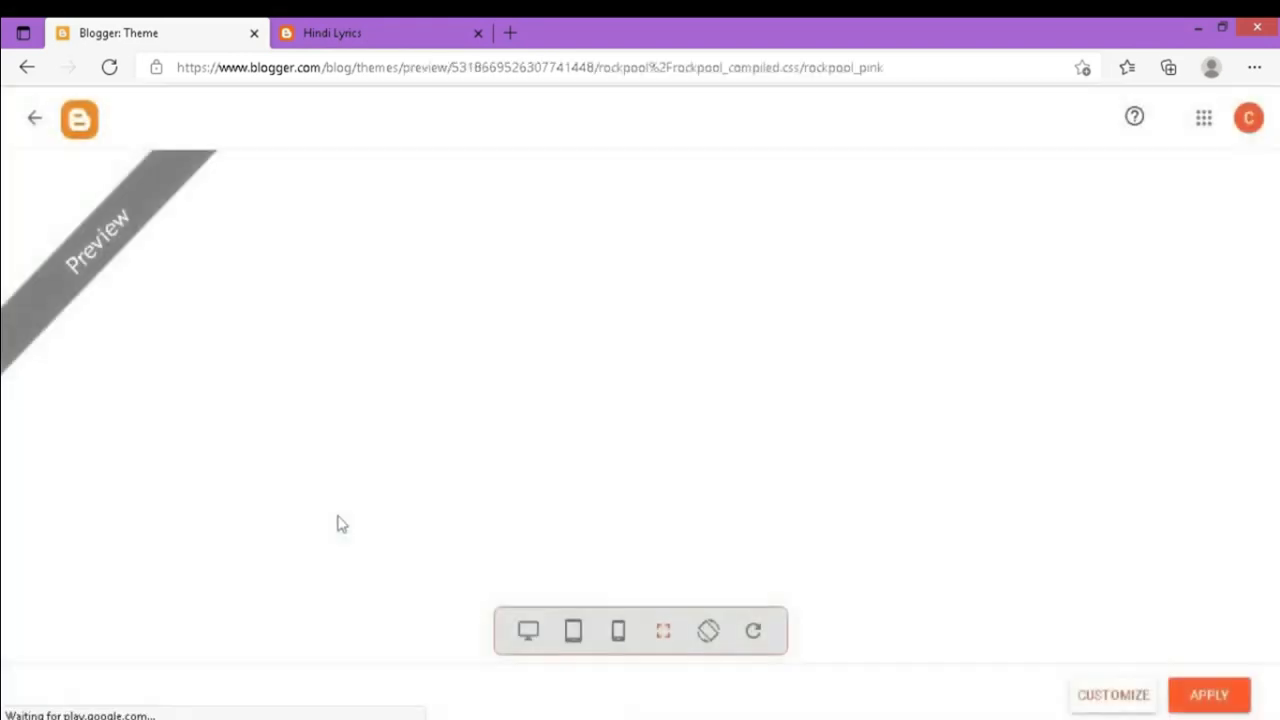
pyautogui.scroll(-4, 333, 488)
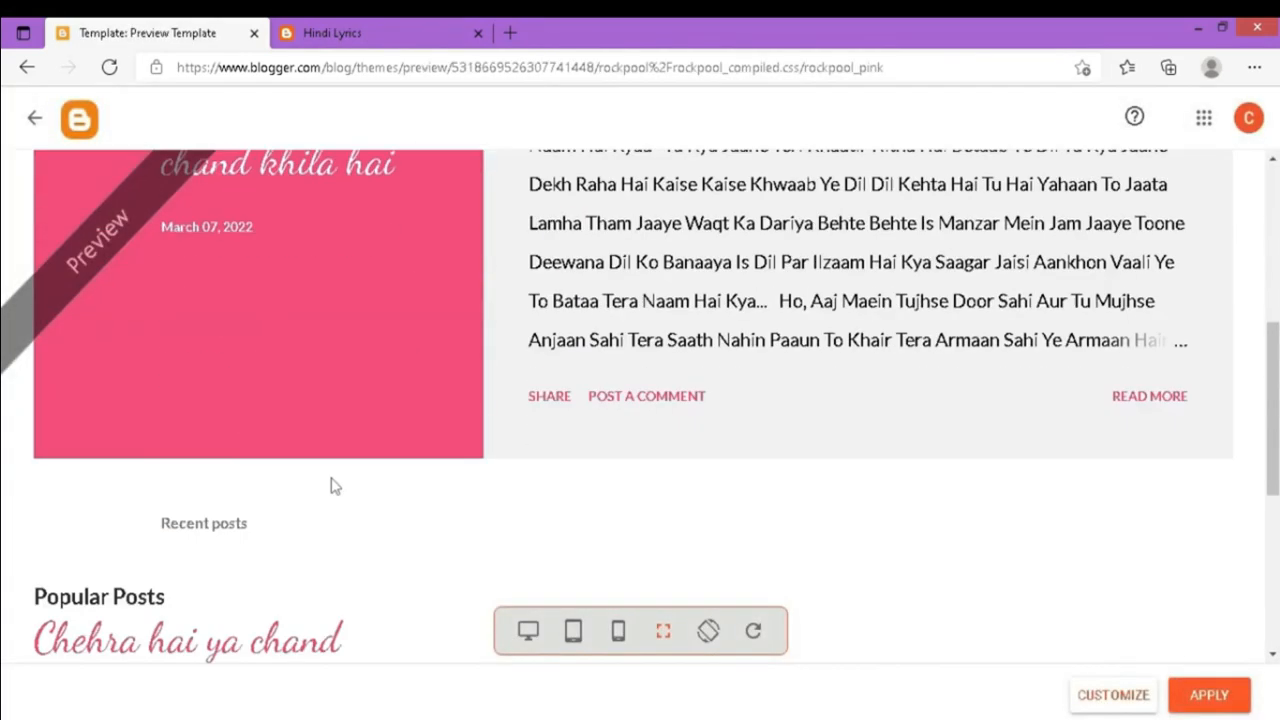
pyautogui.scroll(4, 331, 486)
pyautogui.click(34, 119)
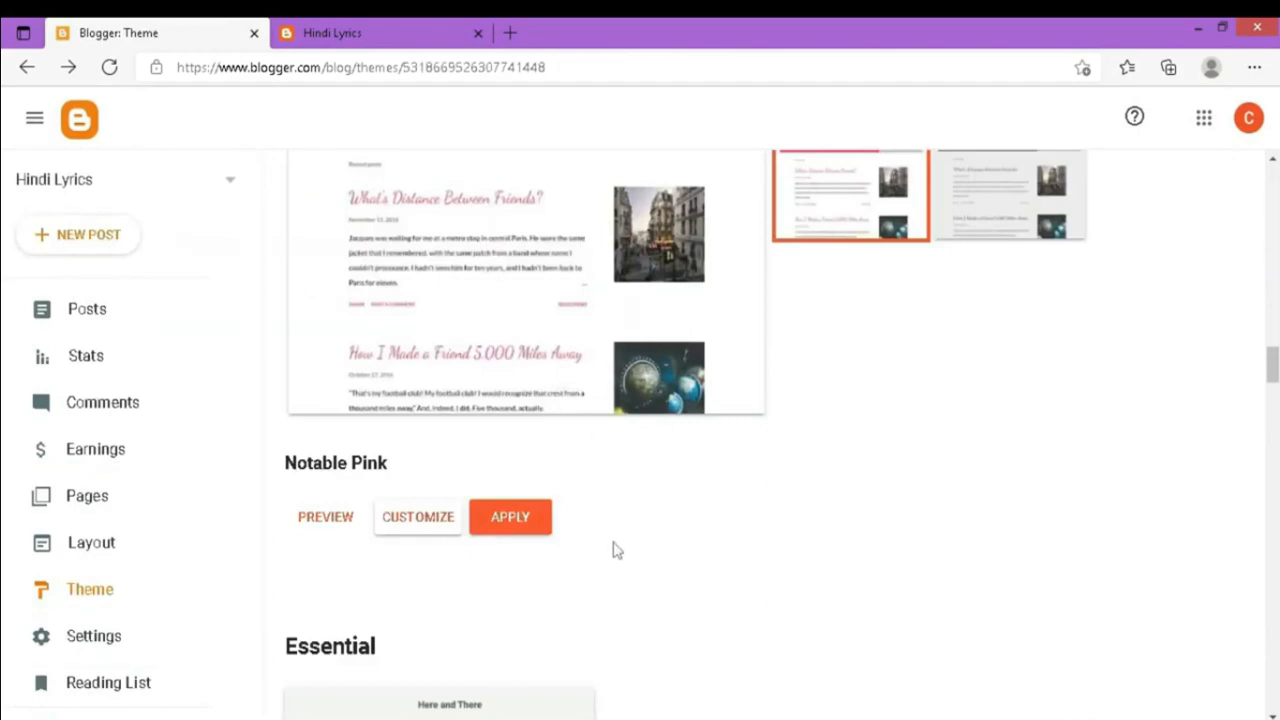
pyautogui.click(513, 524)
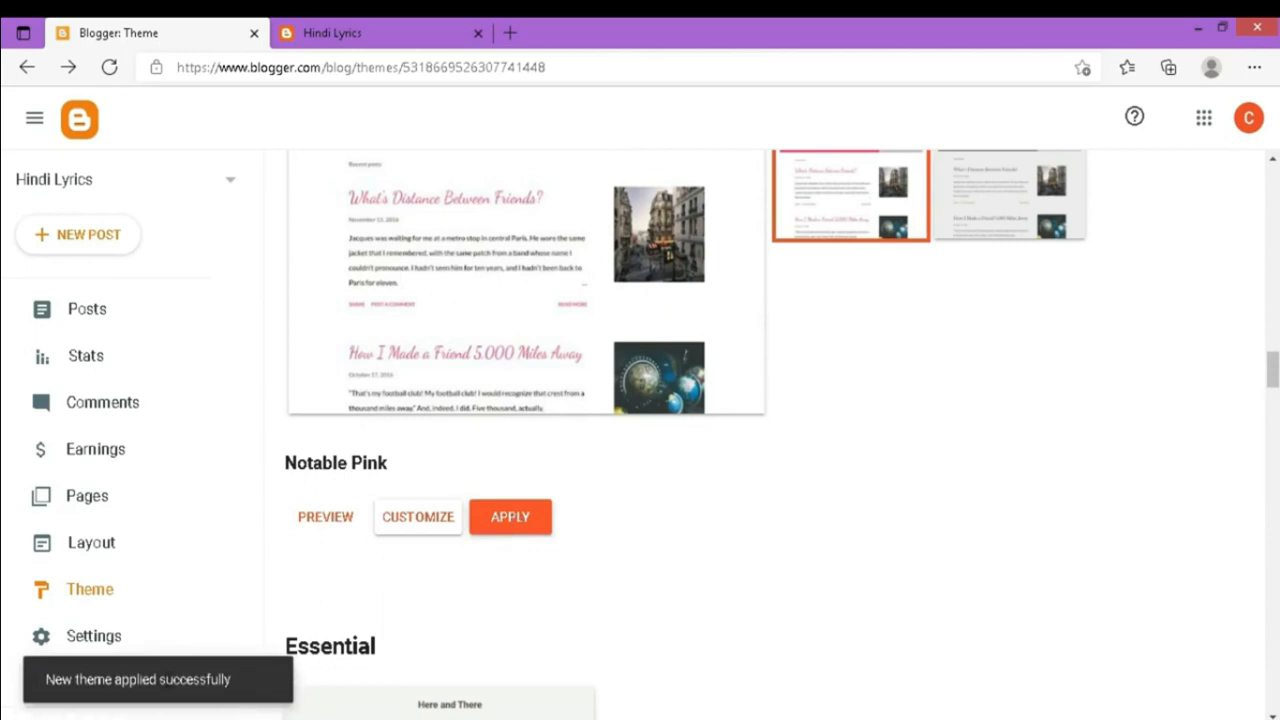
# - Reload the live blog and look over its home page in the Notable Pink theme
pyautogui.click(407, 33)
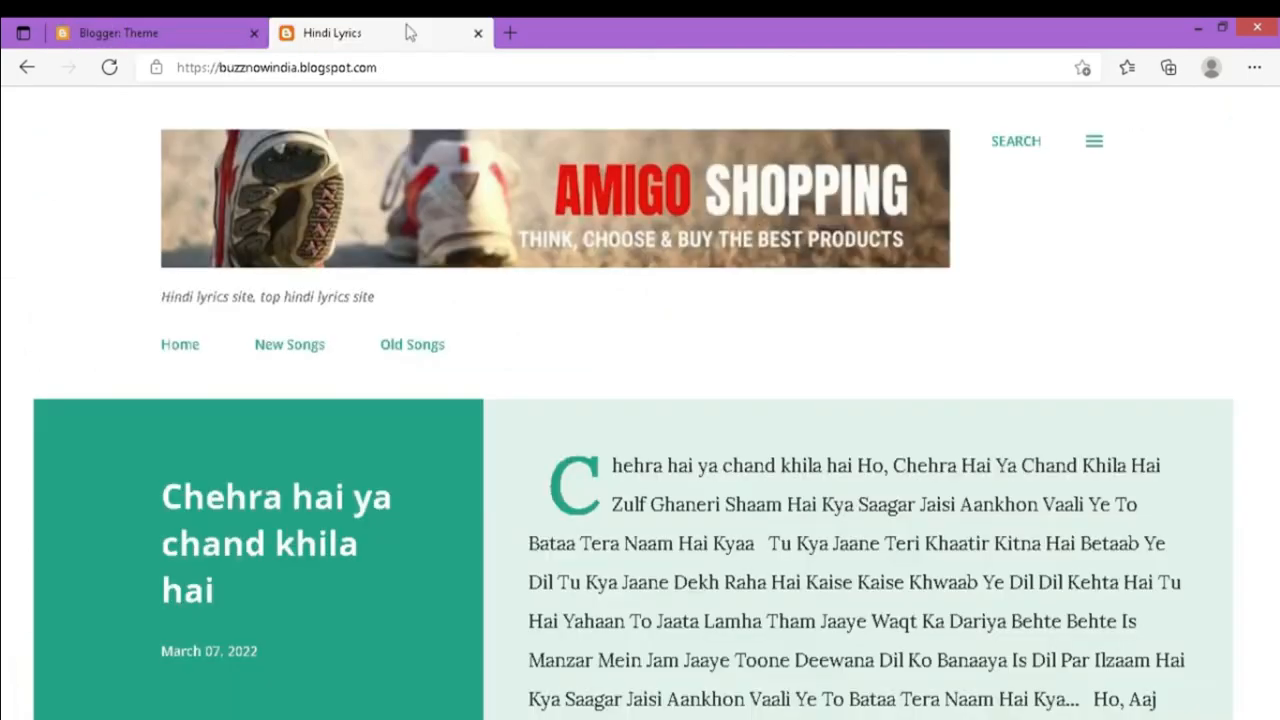
pyautogui.click(107, 68)
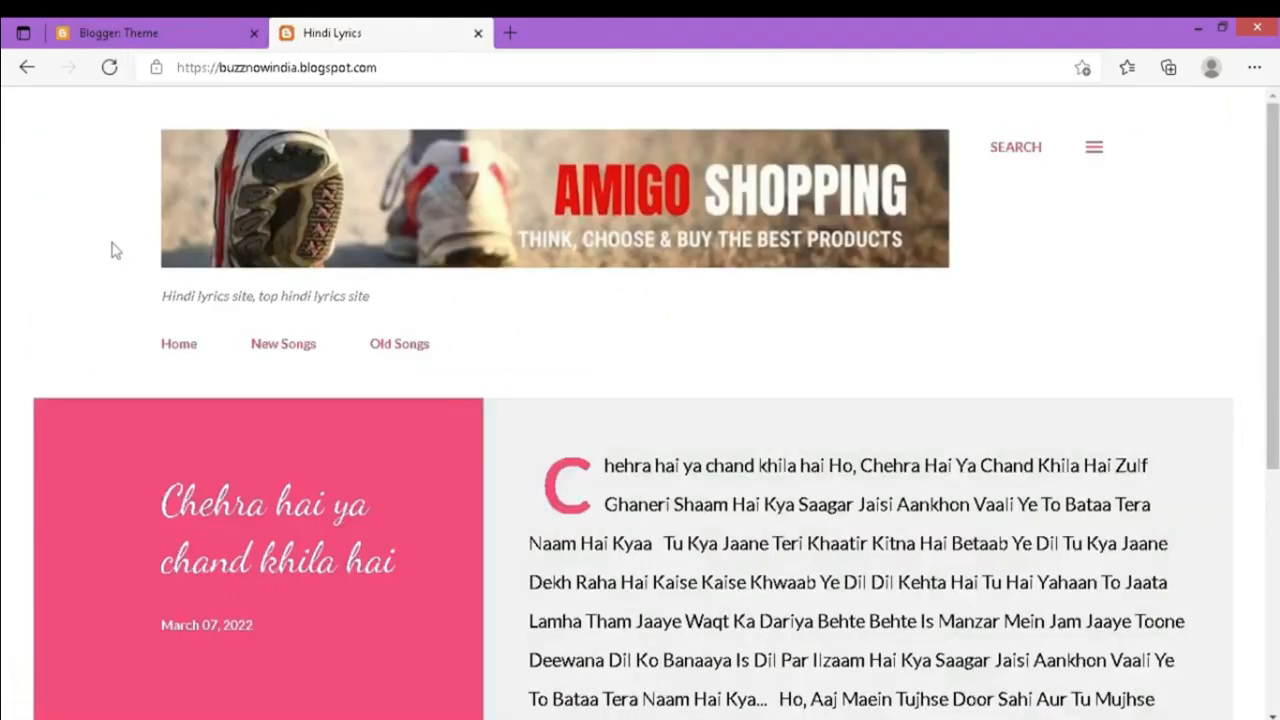
pyautogui.scroll(-5, 106, 246)
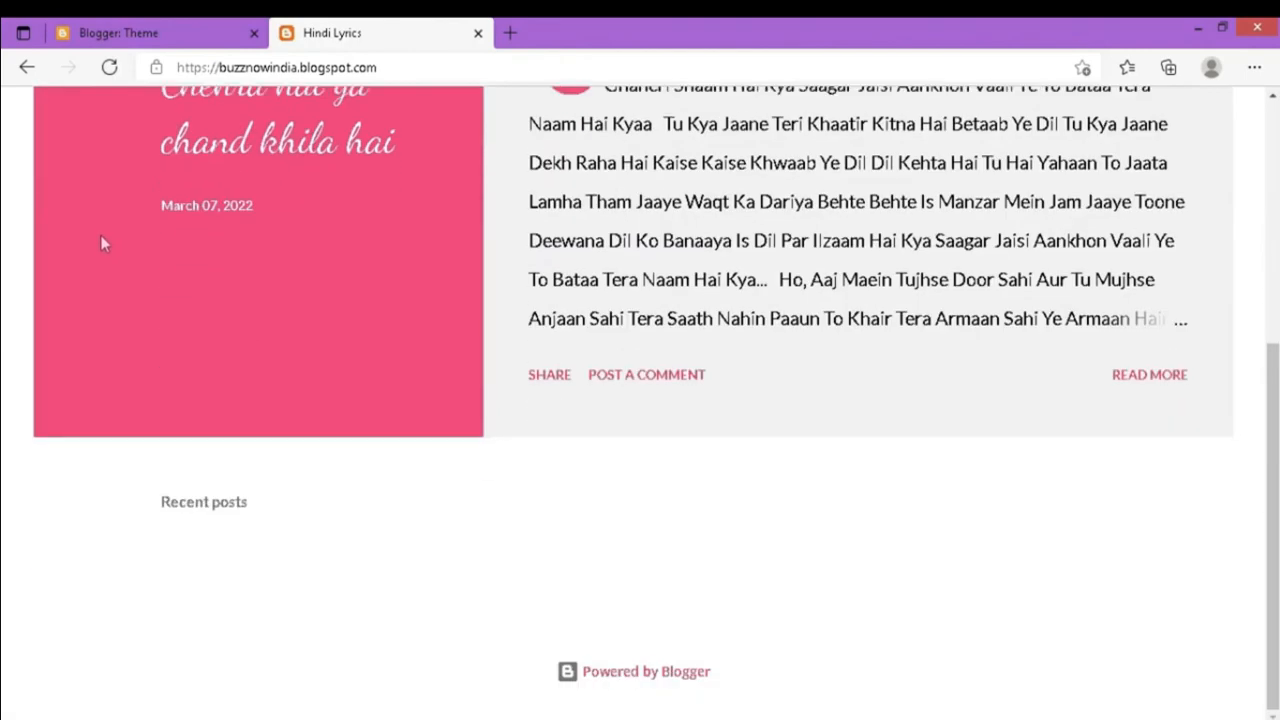
pyautogui.scroll(4, 95, 237)
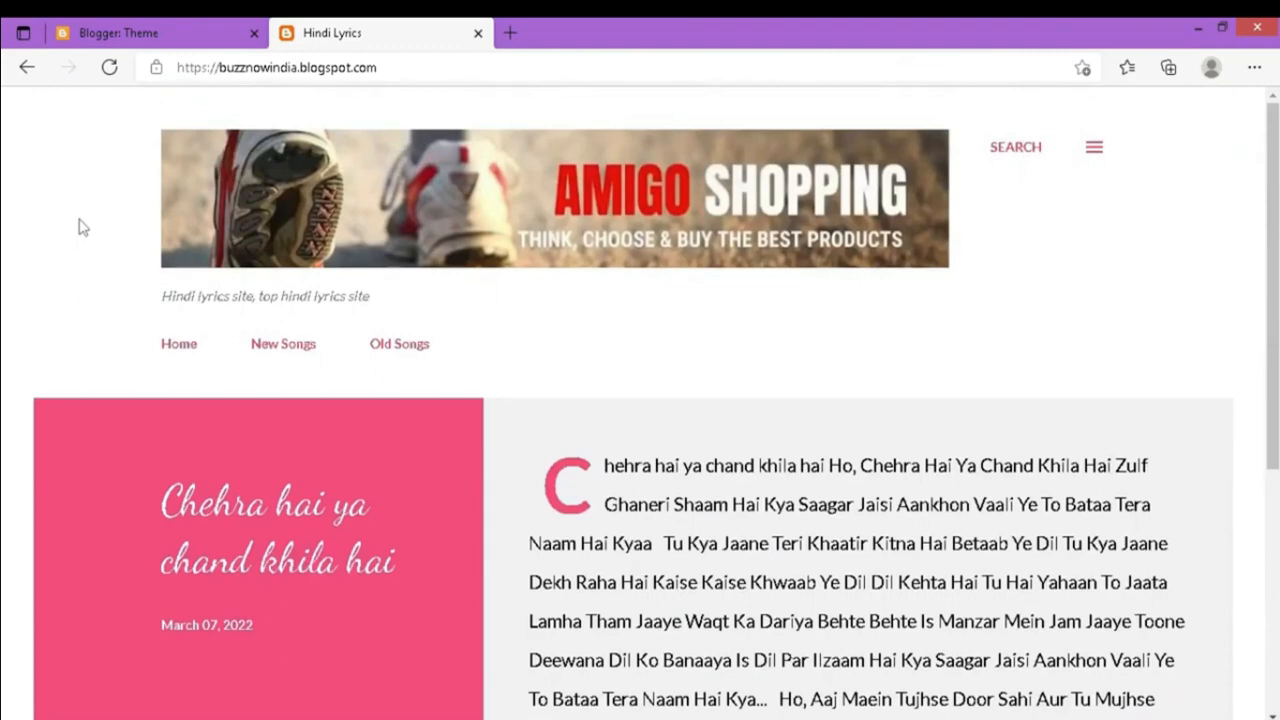
# - Return to the theme gallery, open the Notable Pink customizer, and open its main color theme setting
pyautogui.click(143, 33)
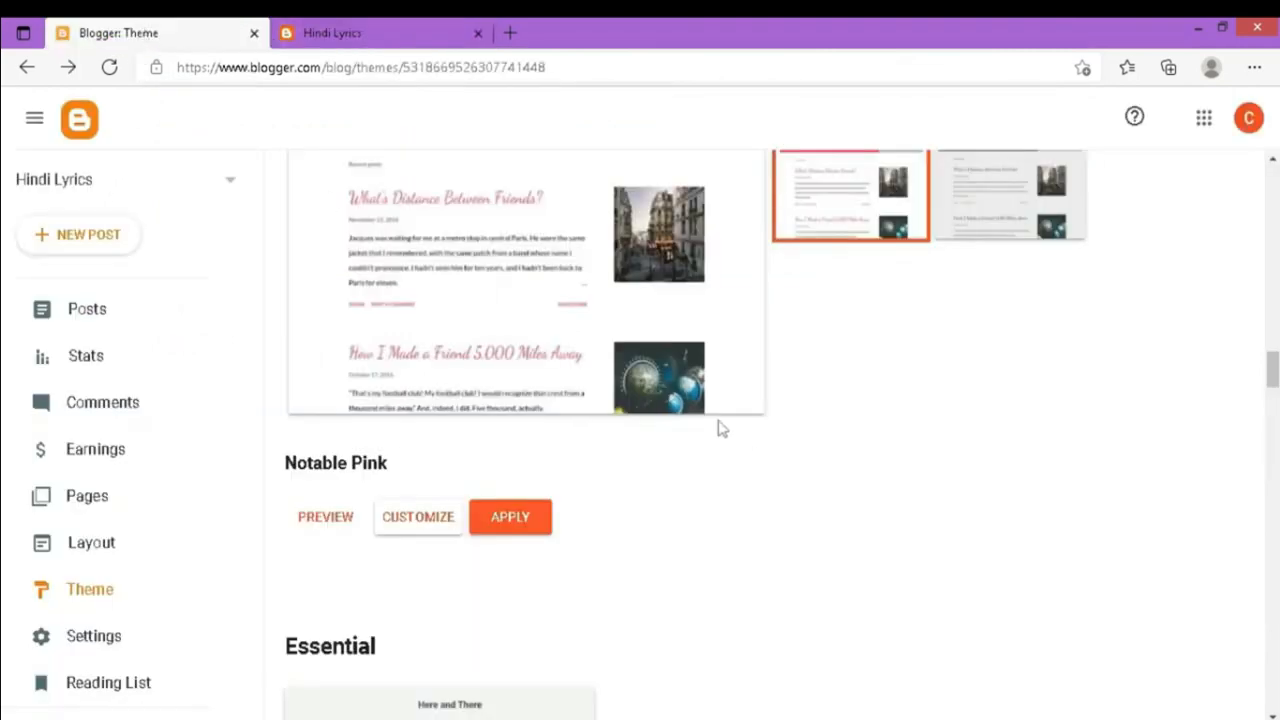
pyautogui.scroll(-3, 720, 420)
pyautogui.scroll(2, 714, 408)
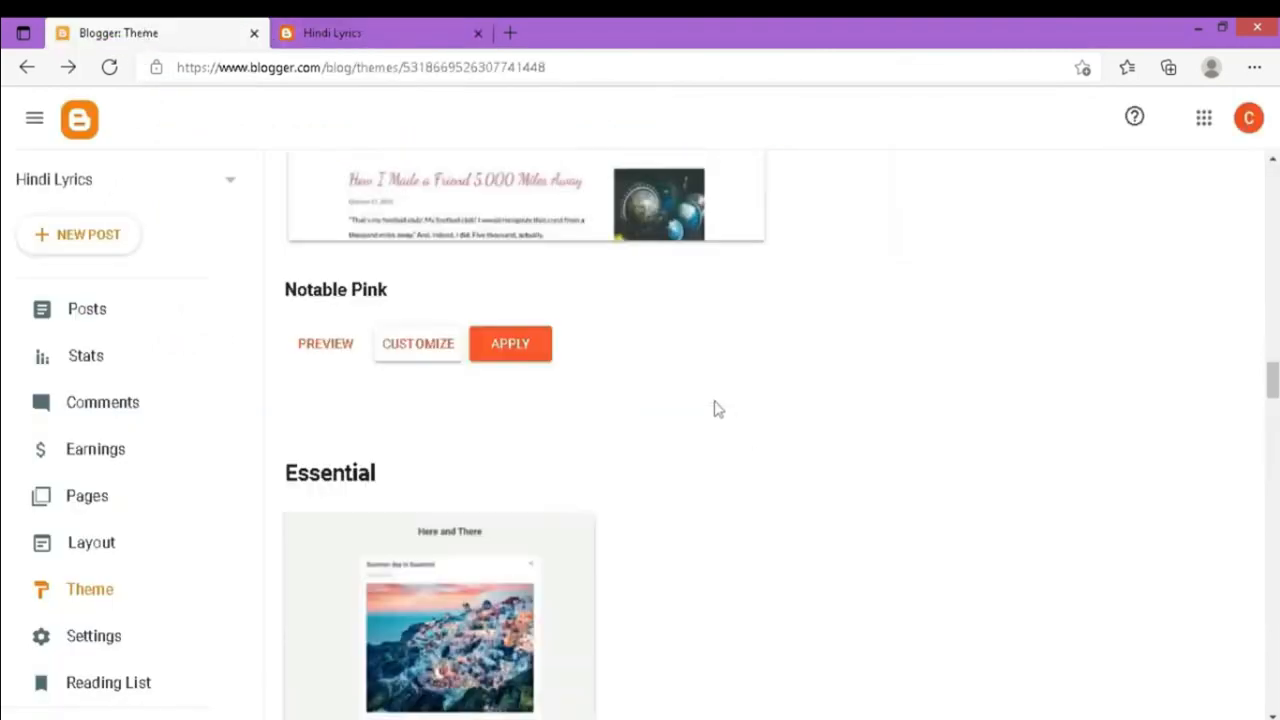
pyautogui.click(424, 350)
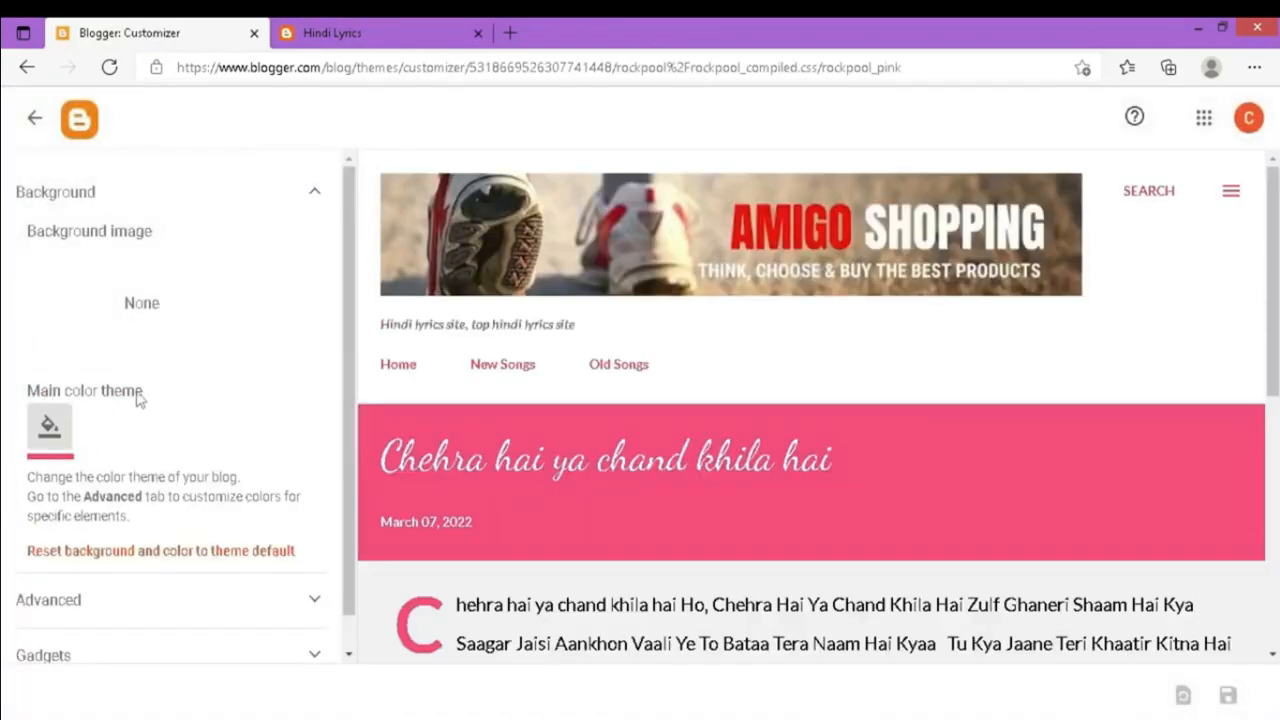
pyautogui.click(50, 428)
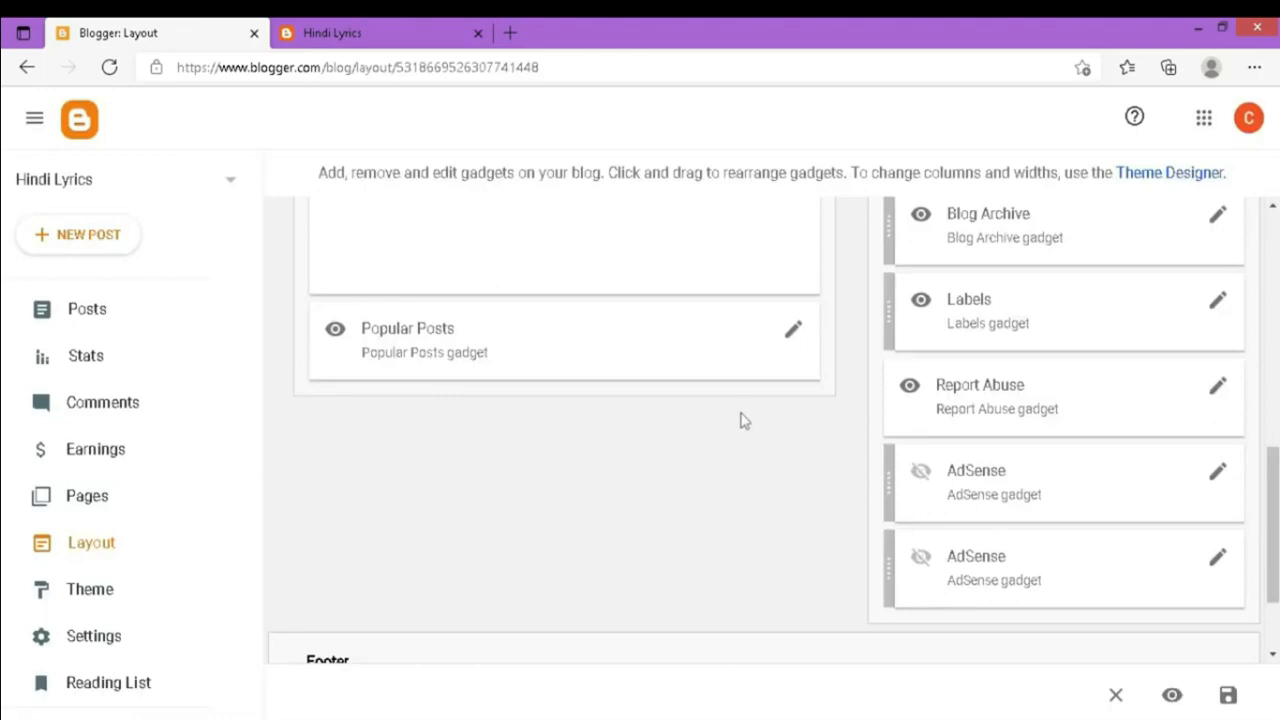
# - Compare the gadgets in the blog layout's Sidebar section with the live blog's sidebar menu, including Report Abuse
pyautogui.scroll(2, 1006, 378)
pyautogui.scroll(-2, 1010, 371)
pyautogui.click(436, 22)
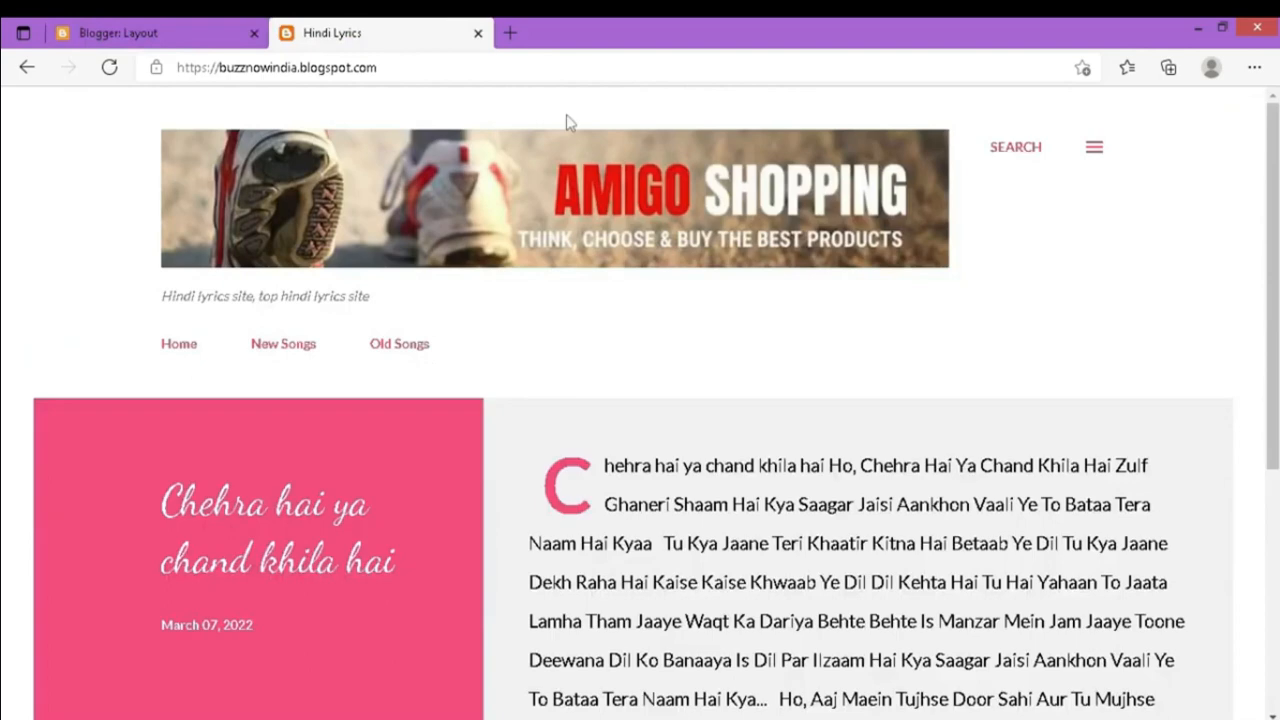
pyautogui.click(1095, 148)
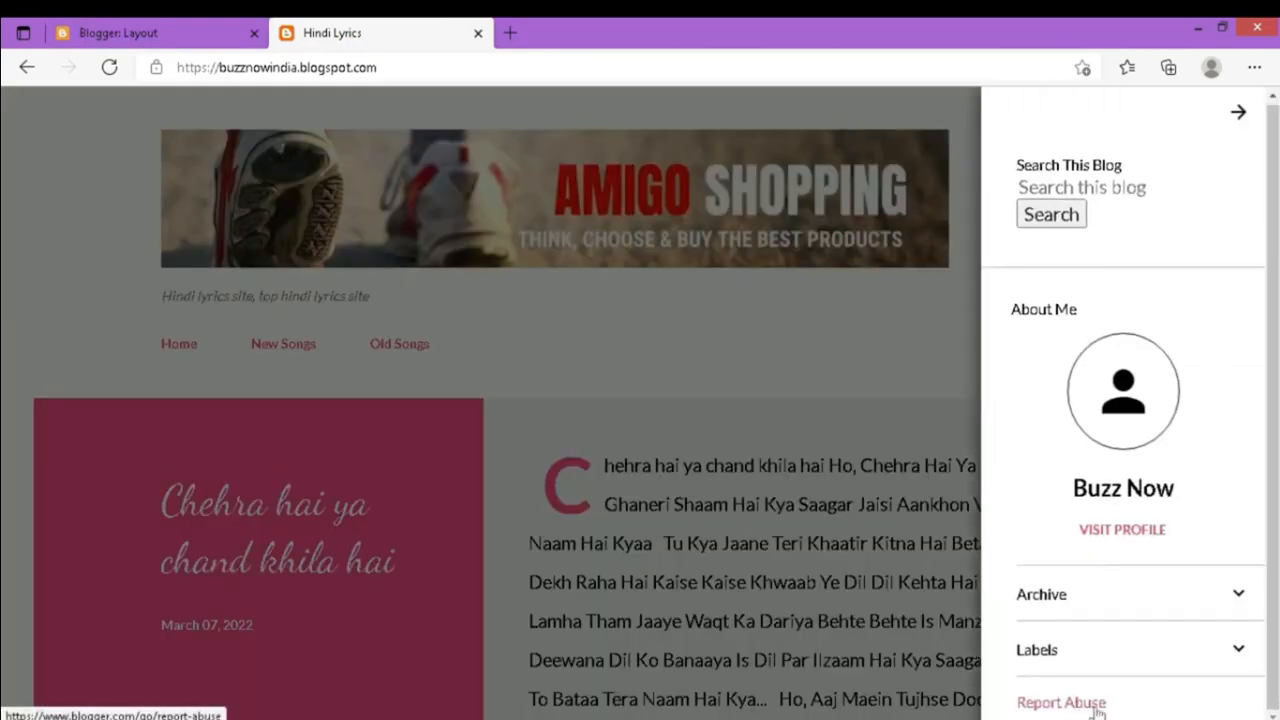
pyautogui.click(150, 24)
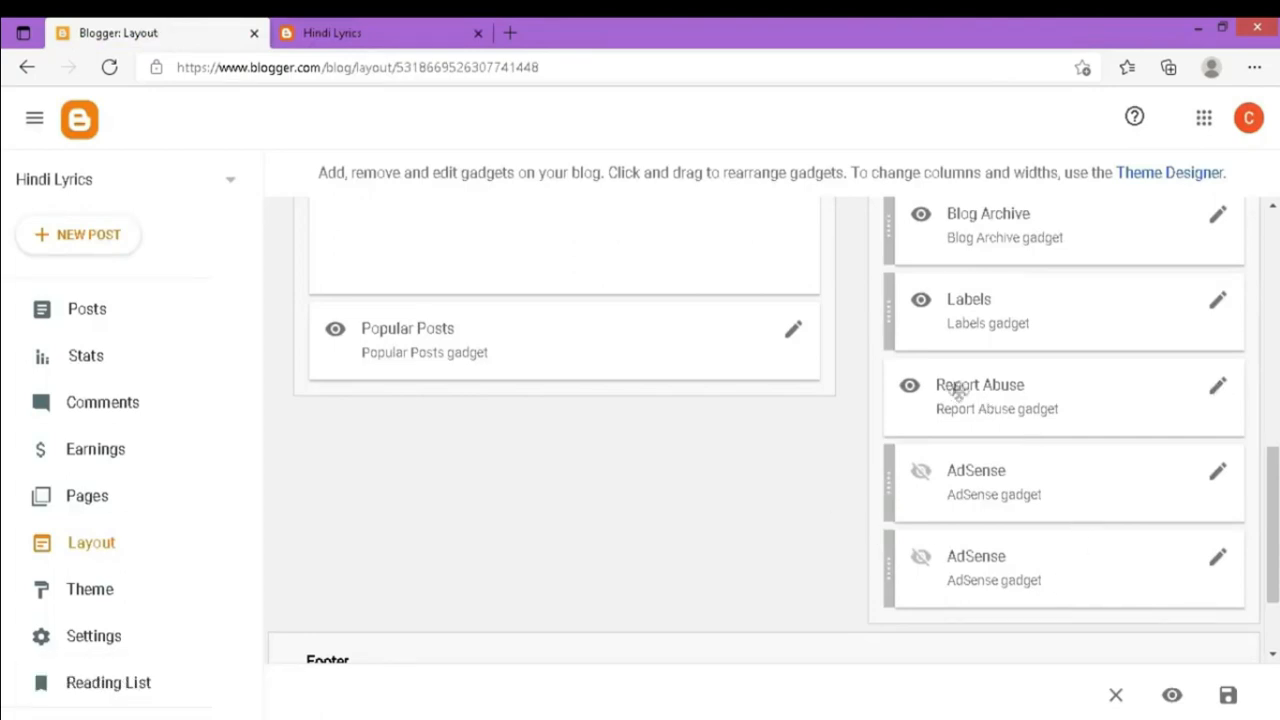
pyautogui.click(370, 33)
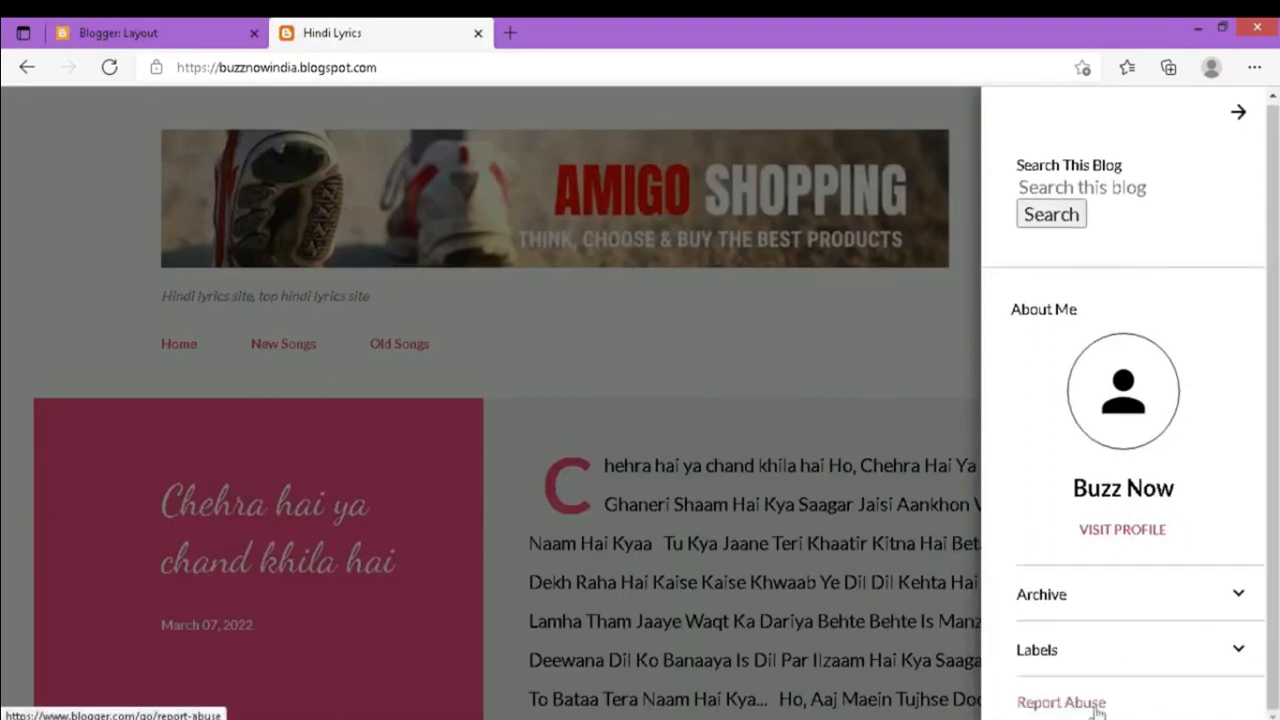
pyautogui.click(152, 30)
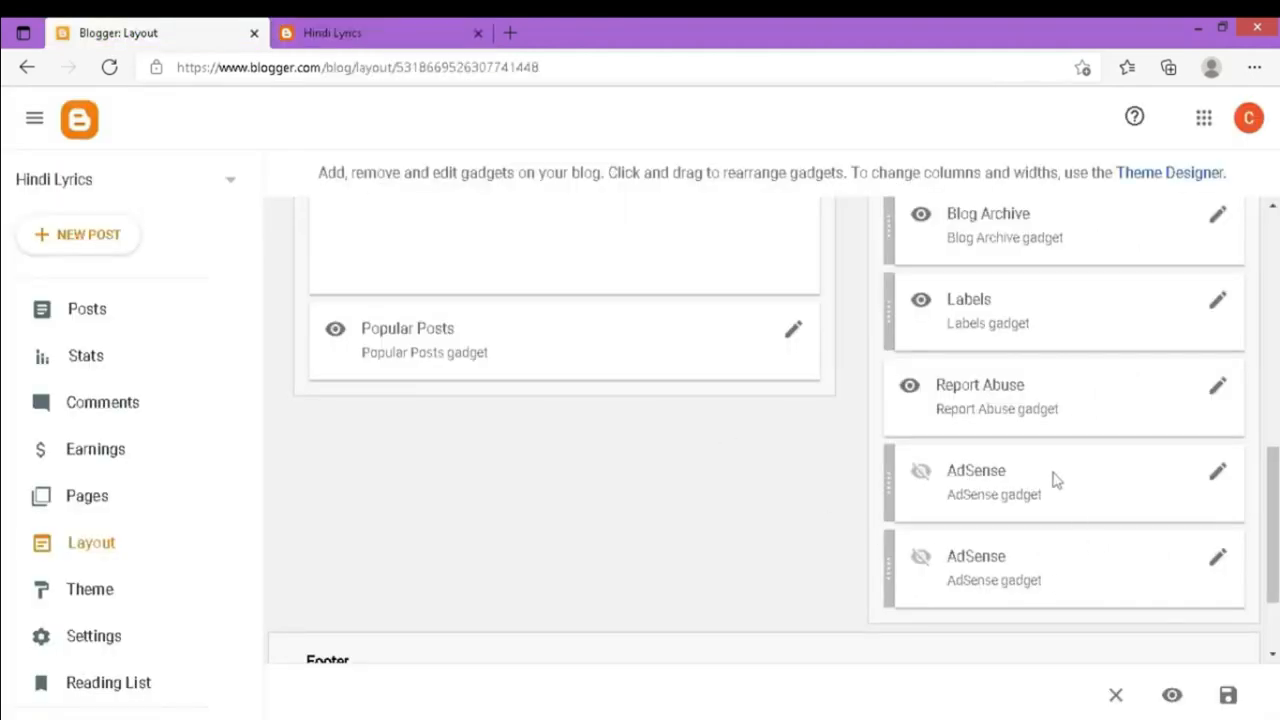
# - In the Sidebar's Report Abuse gadget, turn off "Show this widget" and save the gadget
pyautogui.click(1218, 388)
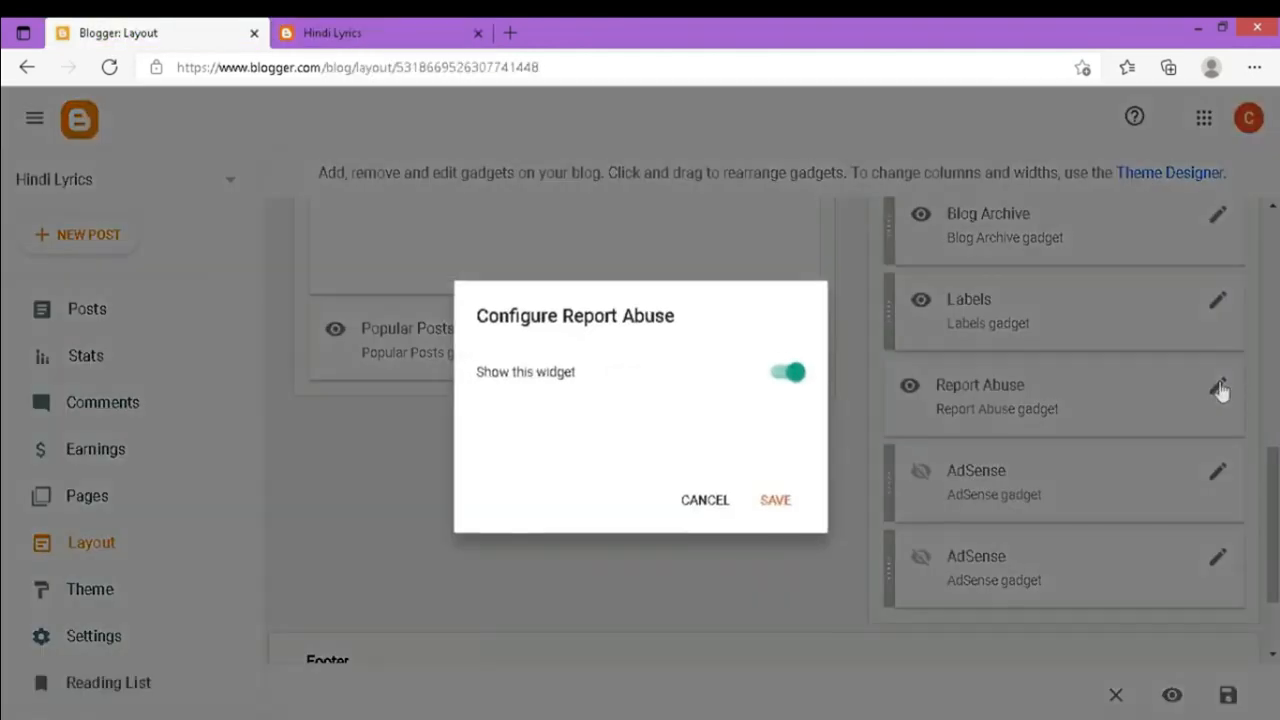
pyautogui.click(775, 380)
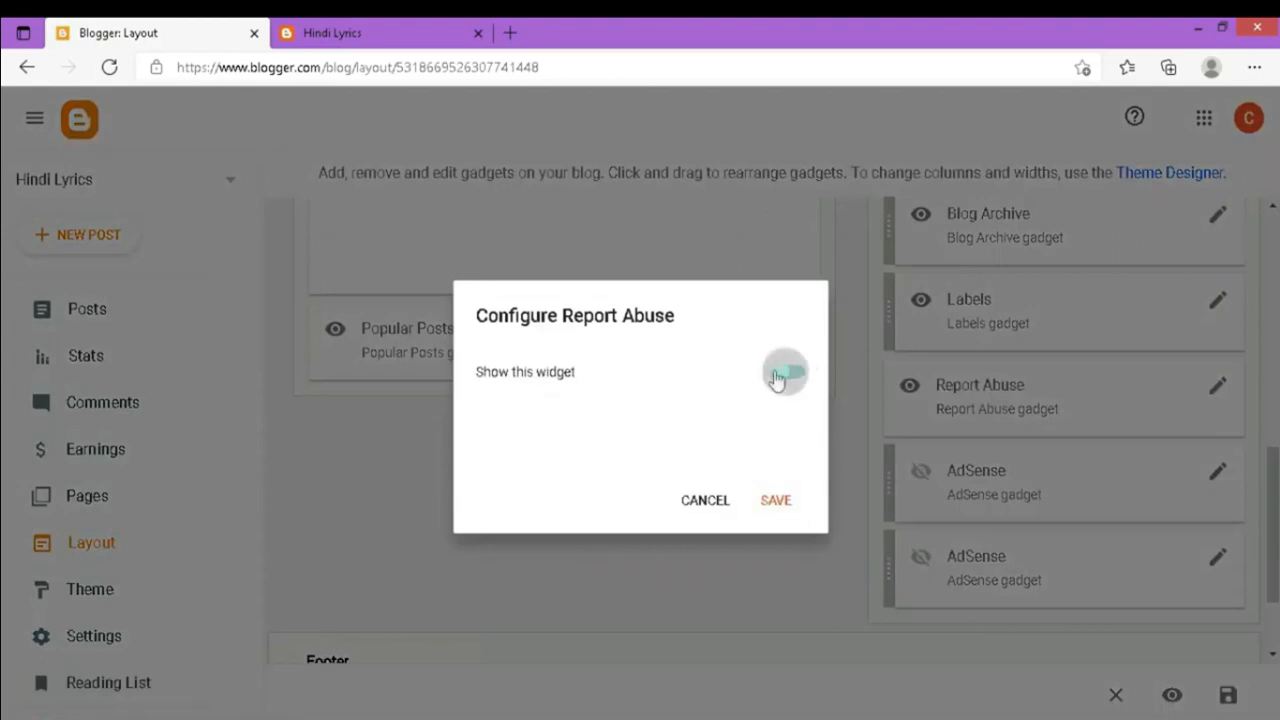
pyautogui.click(777, 502)
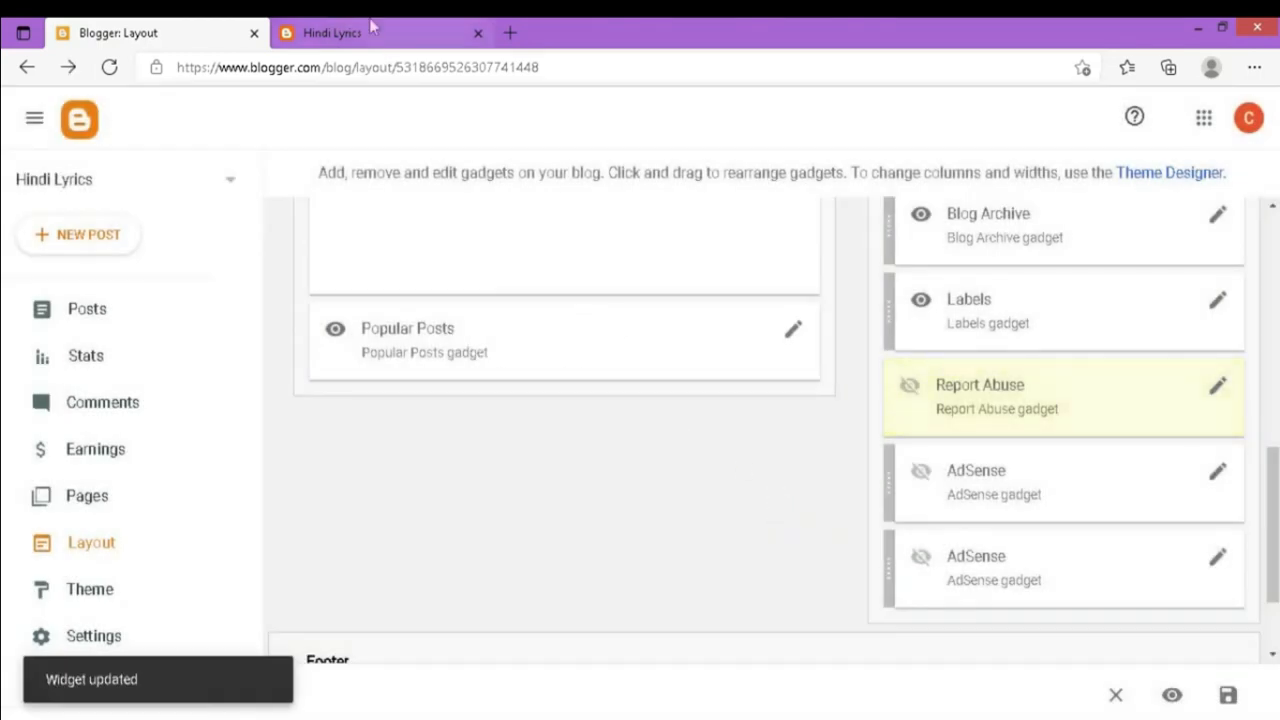
# - Reload the live blog and open its sidebar menu to check whether the Report Abuse link is gone
pyautogui.click(371, 30)
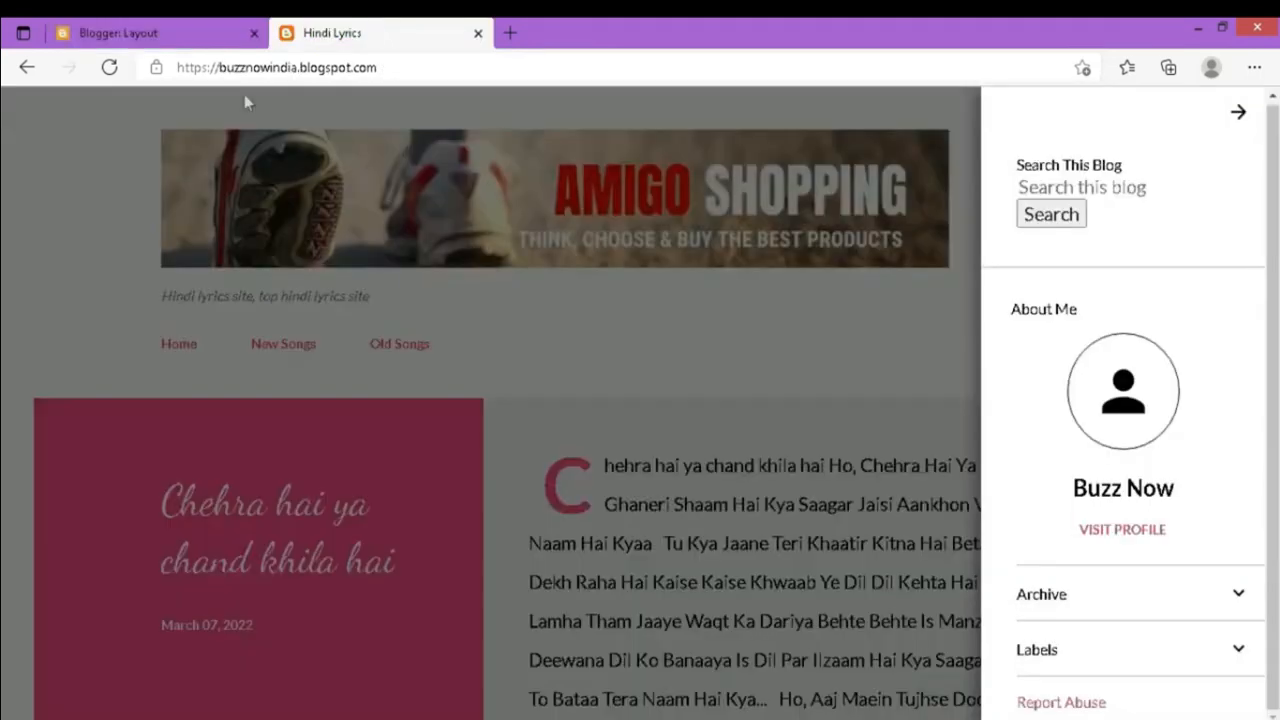
pyautogui.click(109, 68)
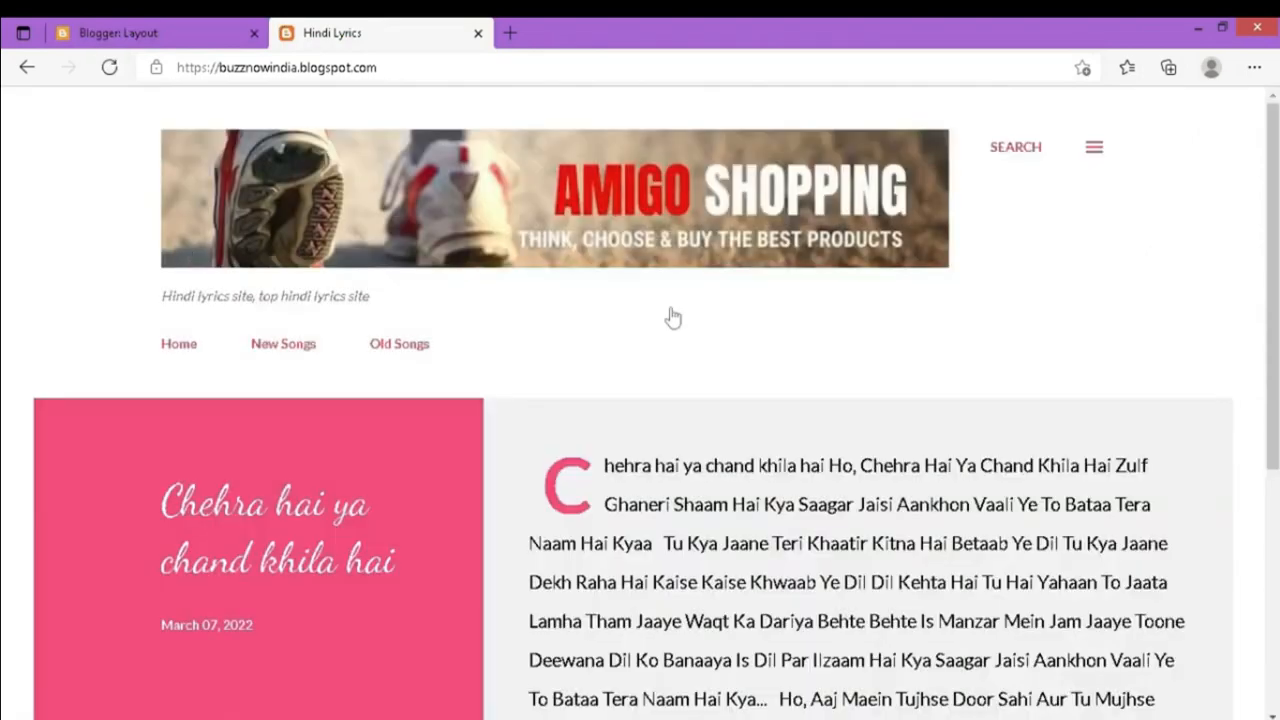
pyautogui.click(1103, 154)
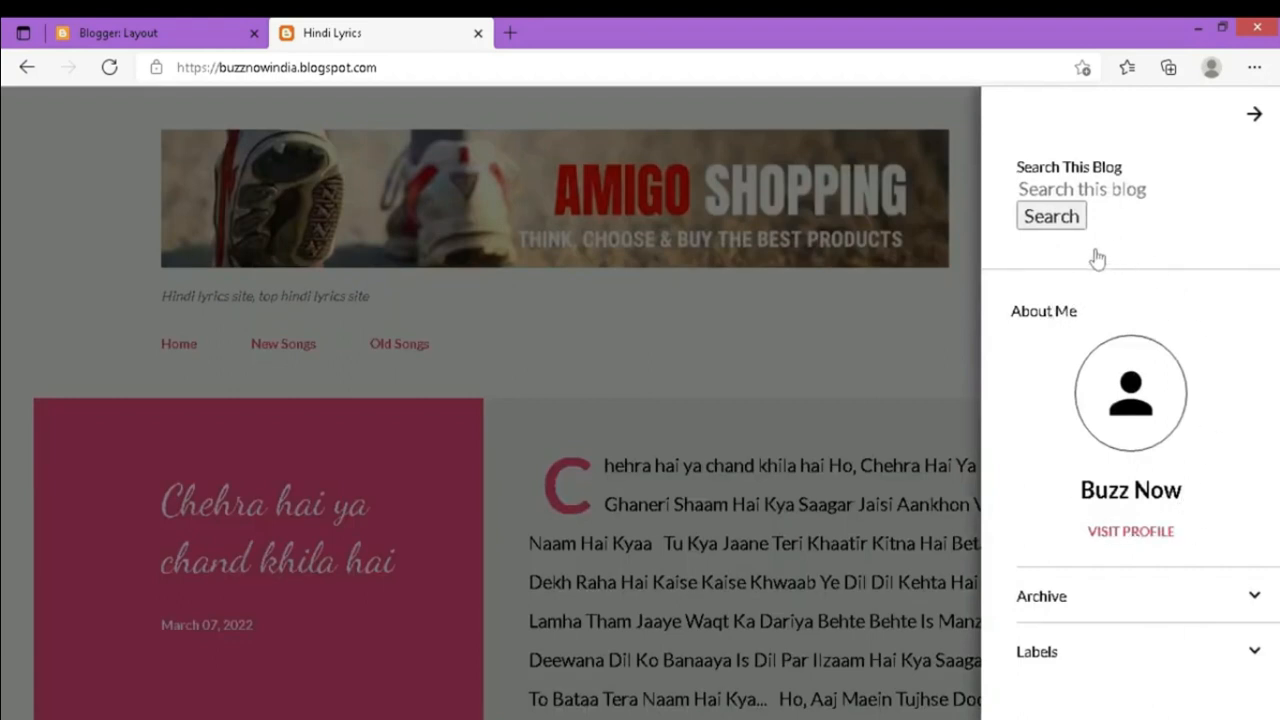
# - In the Sidebar's About Me gadget, turn off "Show about me" and "Show this widget", and save the gadget
pyautogui.click(148, 30)
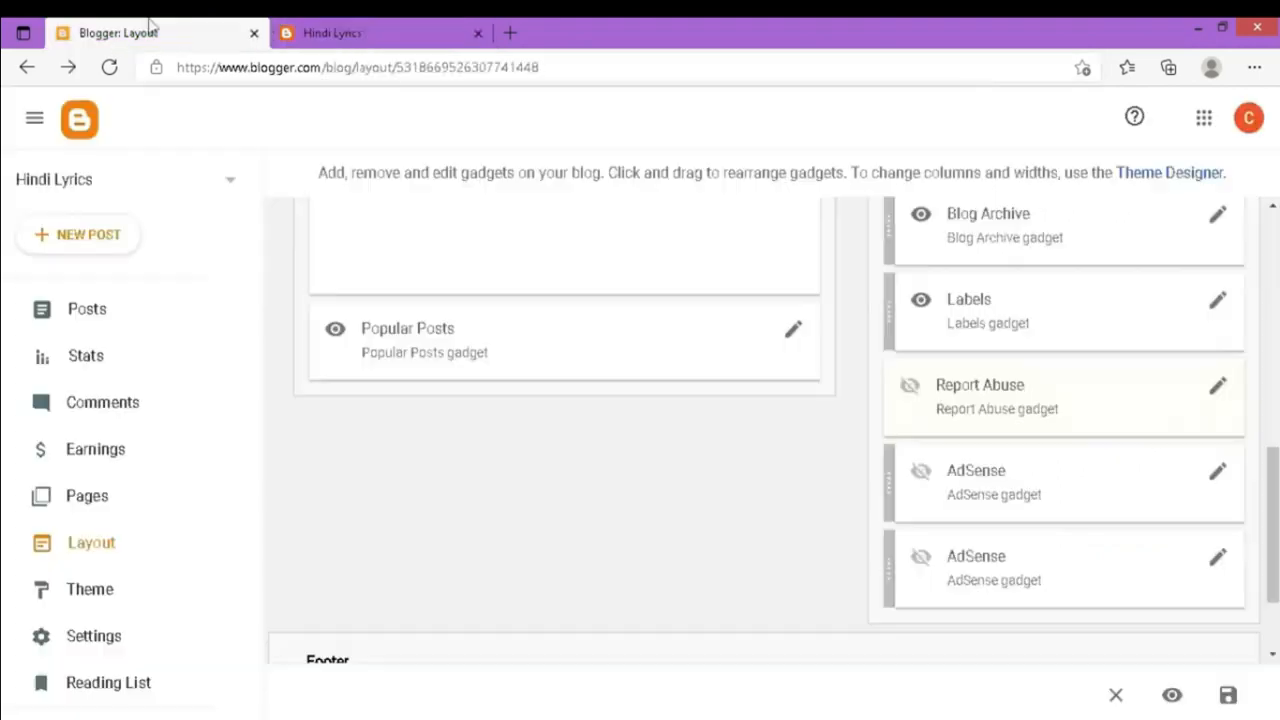
pyautogui.scroll(2, 937, 488)
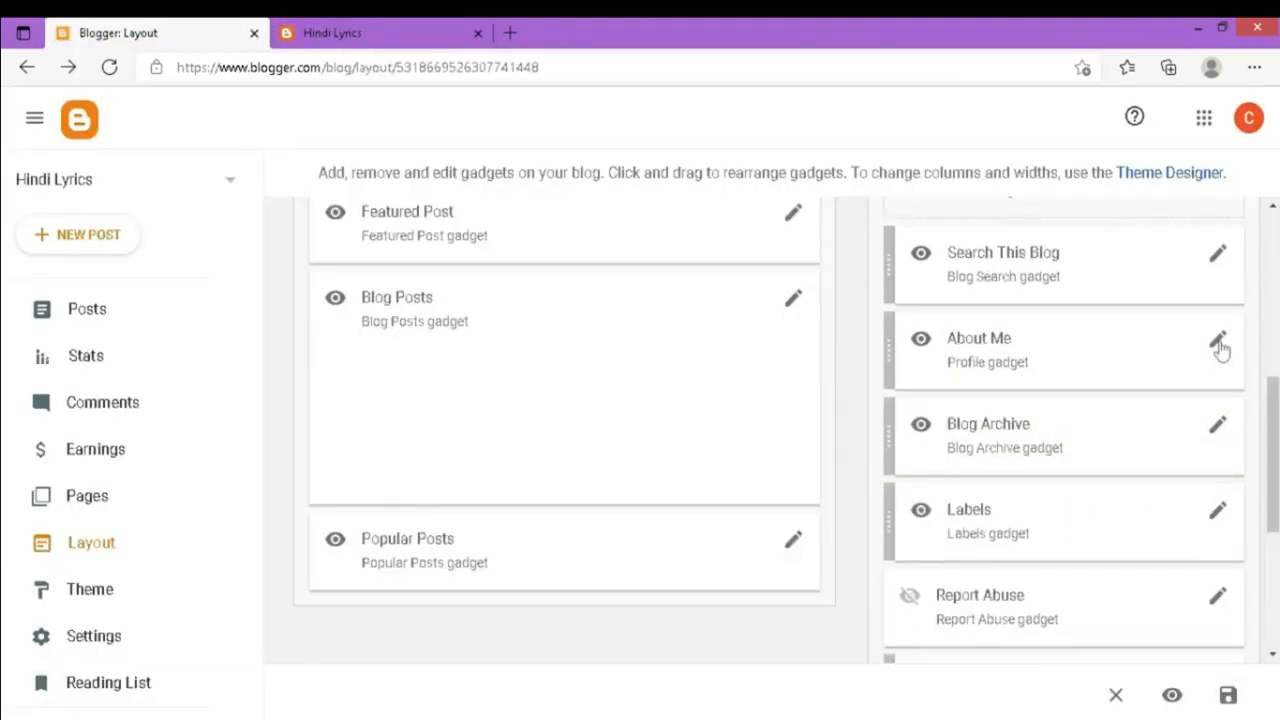
pyautogui.click(1217, 340)
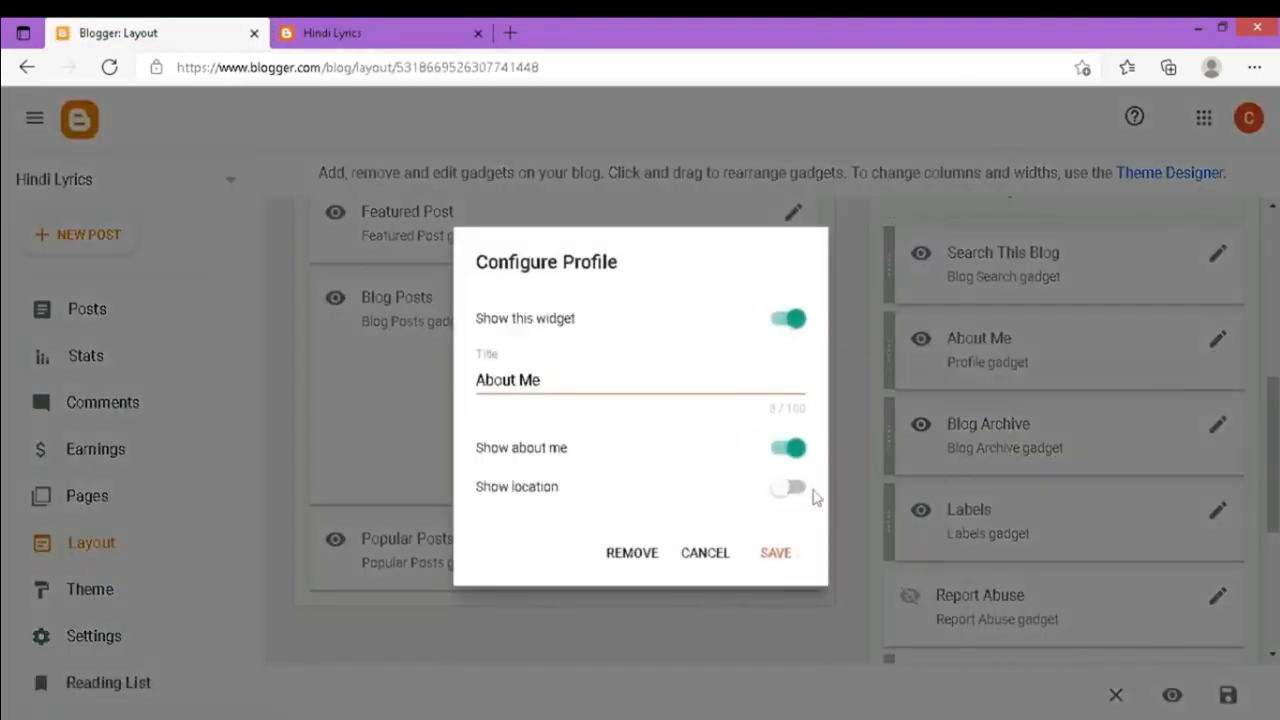
pyautogui.click(778, 452)
pyautogui.click(785, 322)
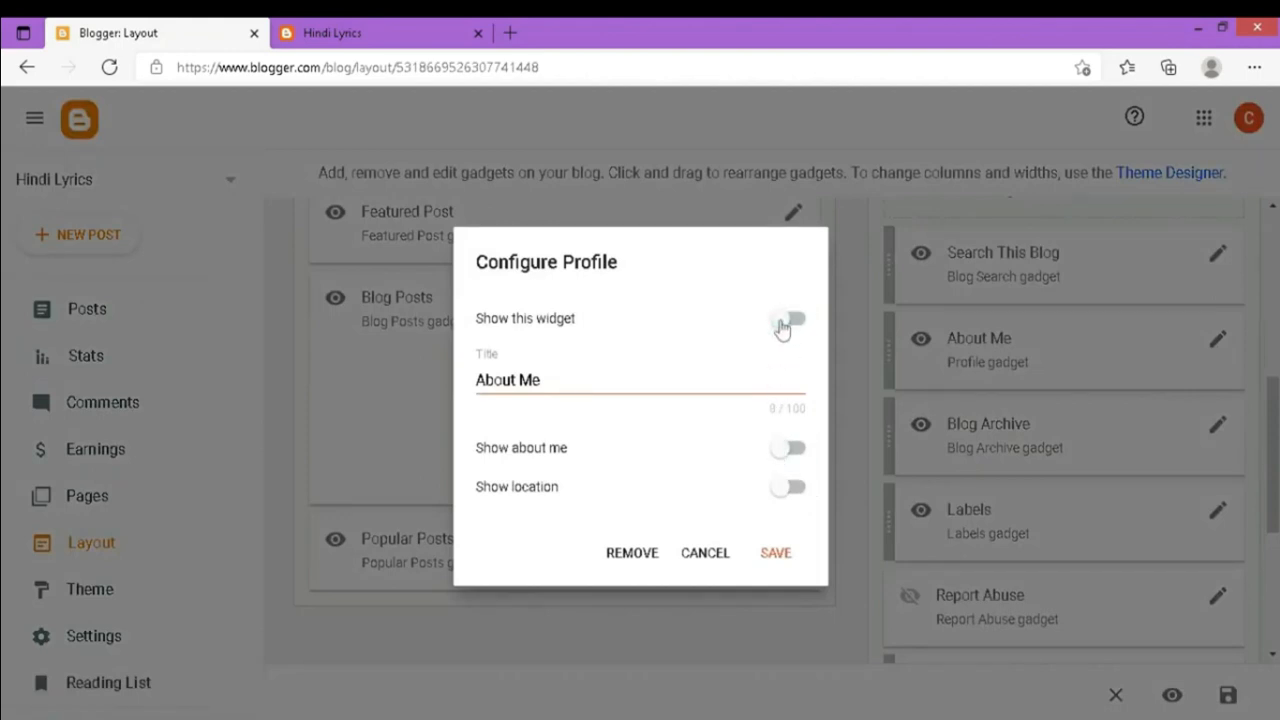
pyautogui.click(777, 553)
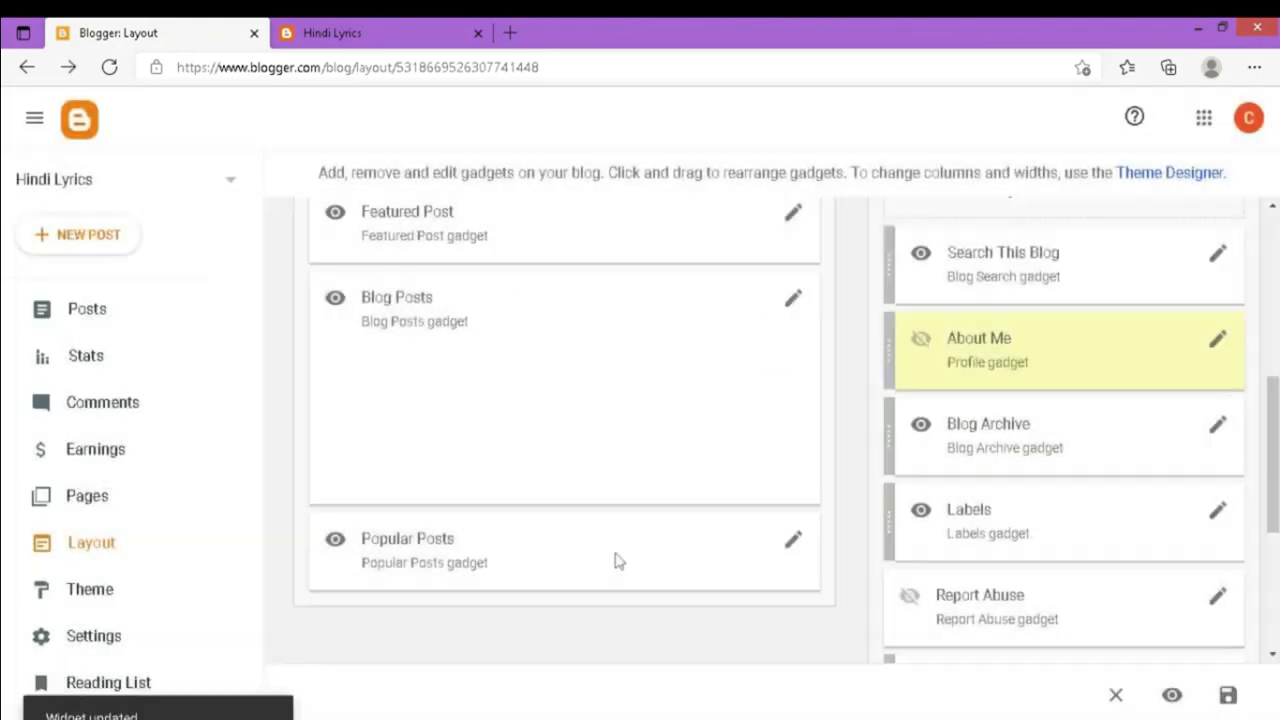
# - Reload the live blog, check its sidebar menu for the About Me section, and expand Archive and Labels before closing the menu
pyautogui.click(355, 32)
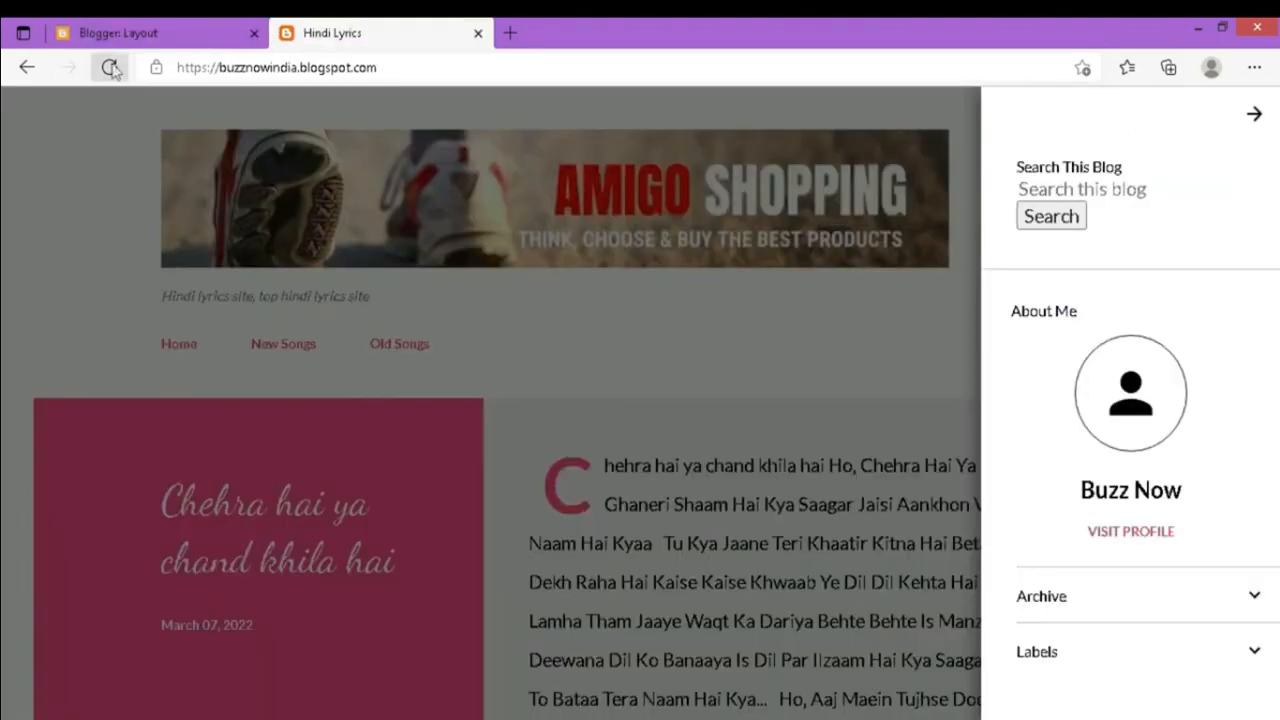
pyautogui.click(109, 67)
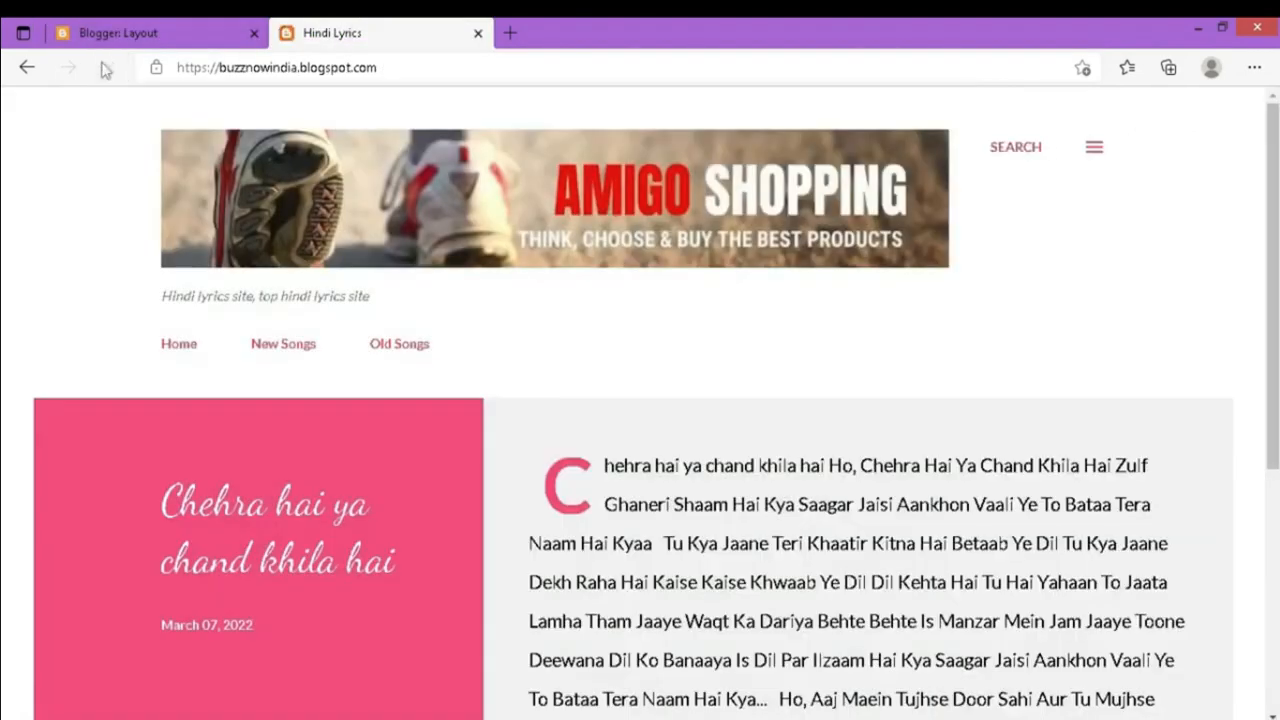
pyautogui.click(1094, 147)
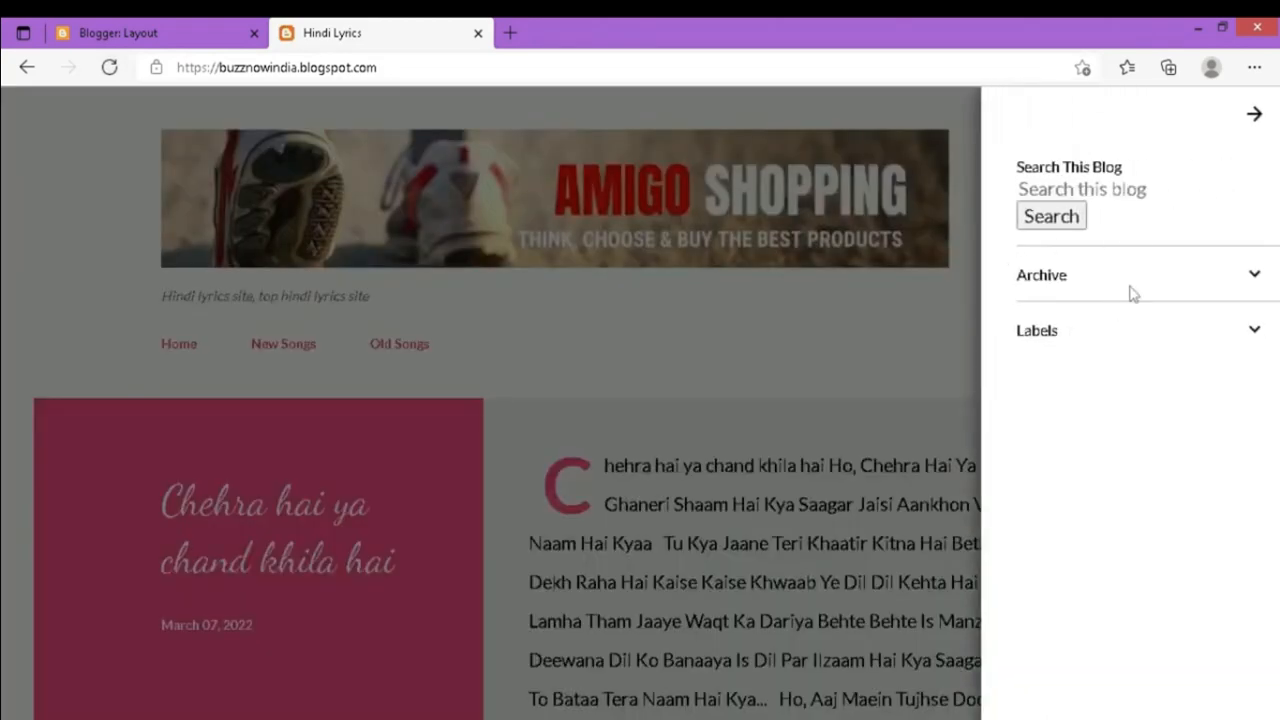
pyautogui.click(1255, 276)
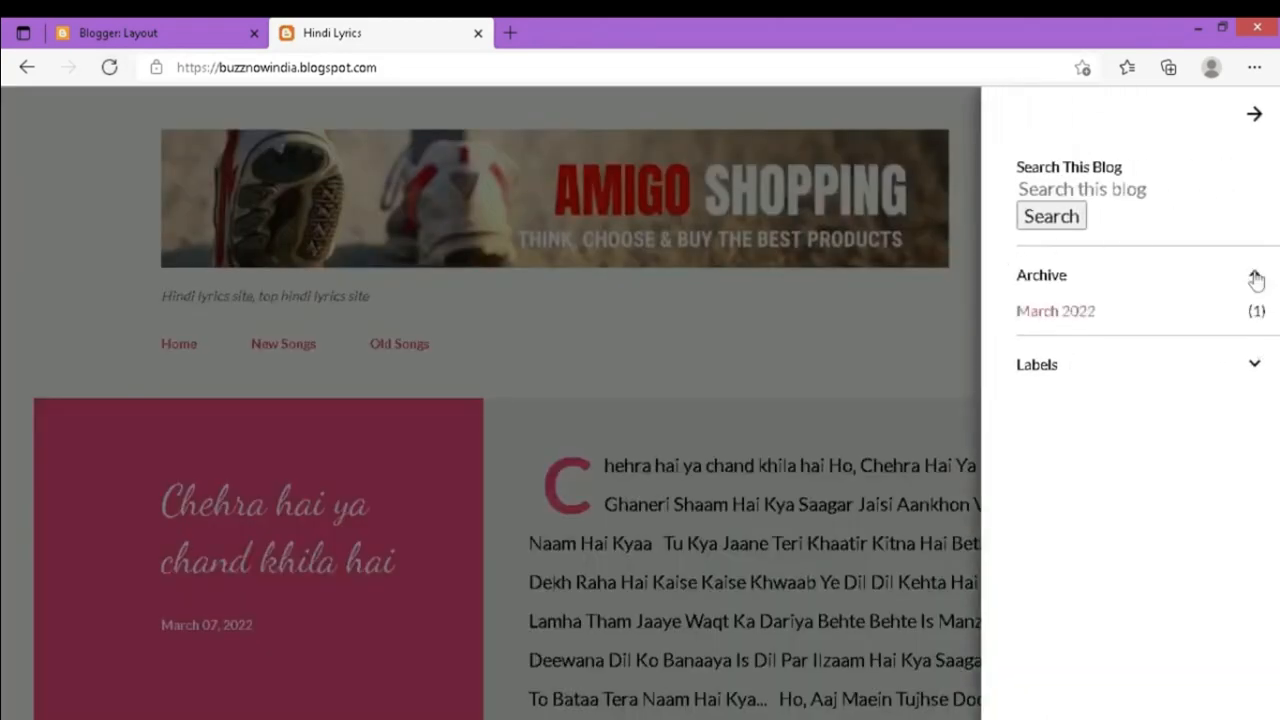
pyautogui.click(1253, 366)
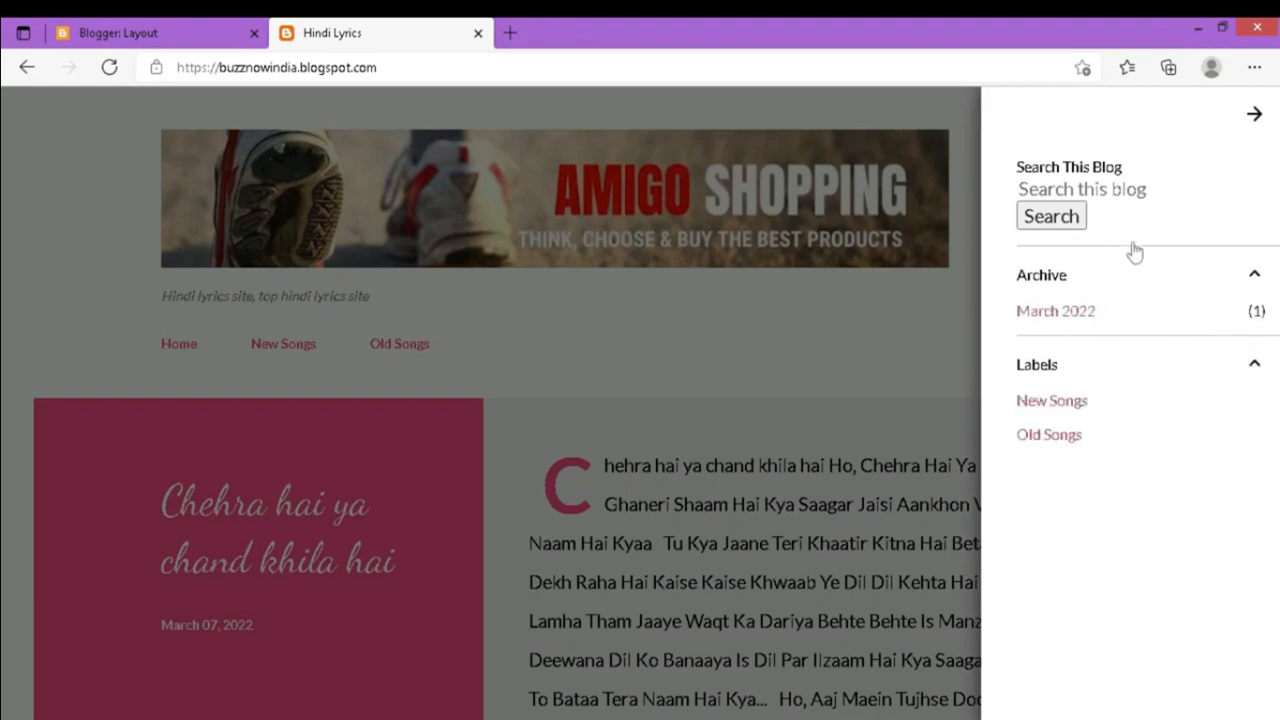
pyautogui.click(1253, 114)
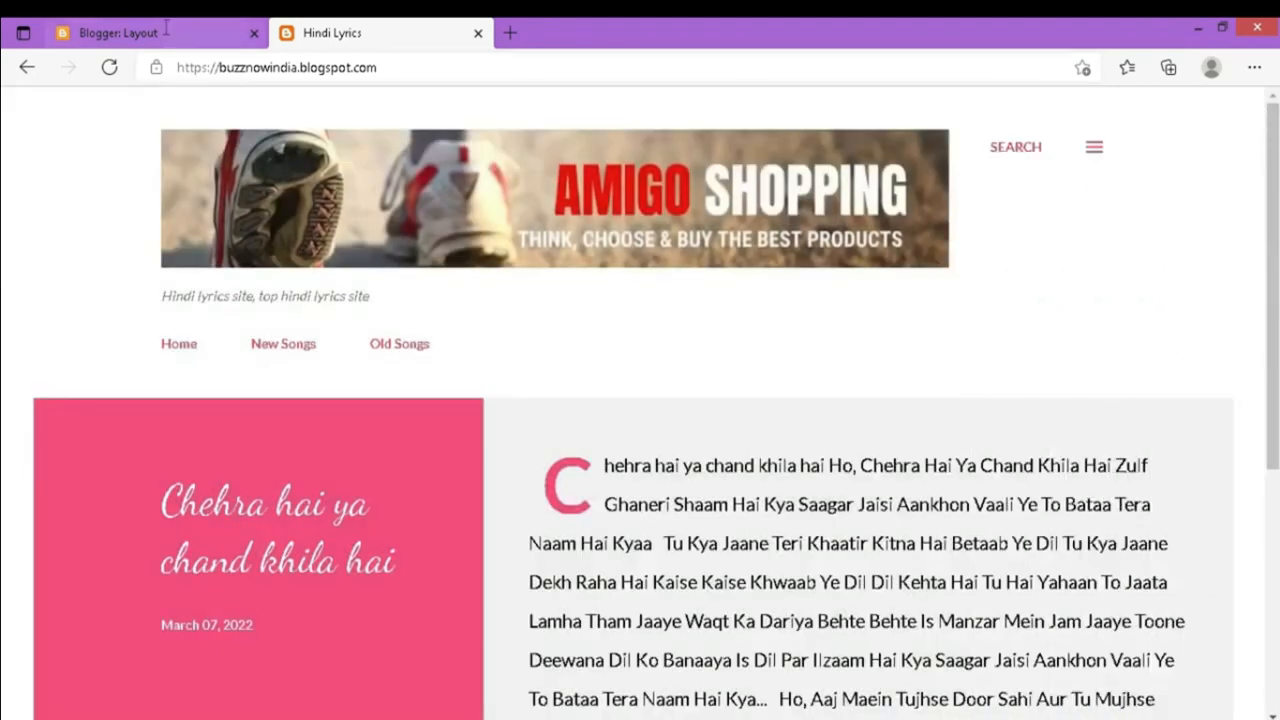
# - Return to the blog layout and look over the AdSense gadgets in the Sidebar and the Footer section
pyautogui.click(166, 30)
pyautogui.scroll(-3, 988, 440)
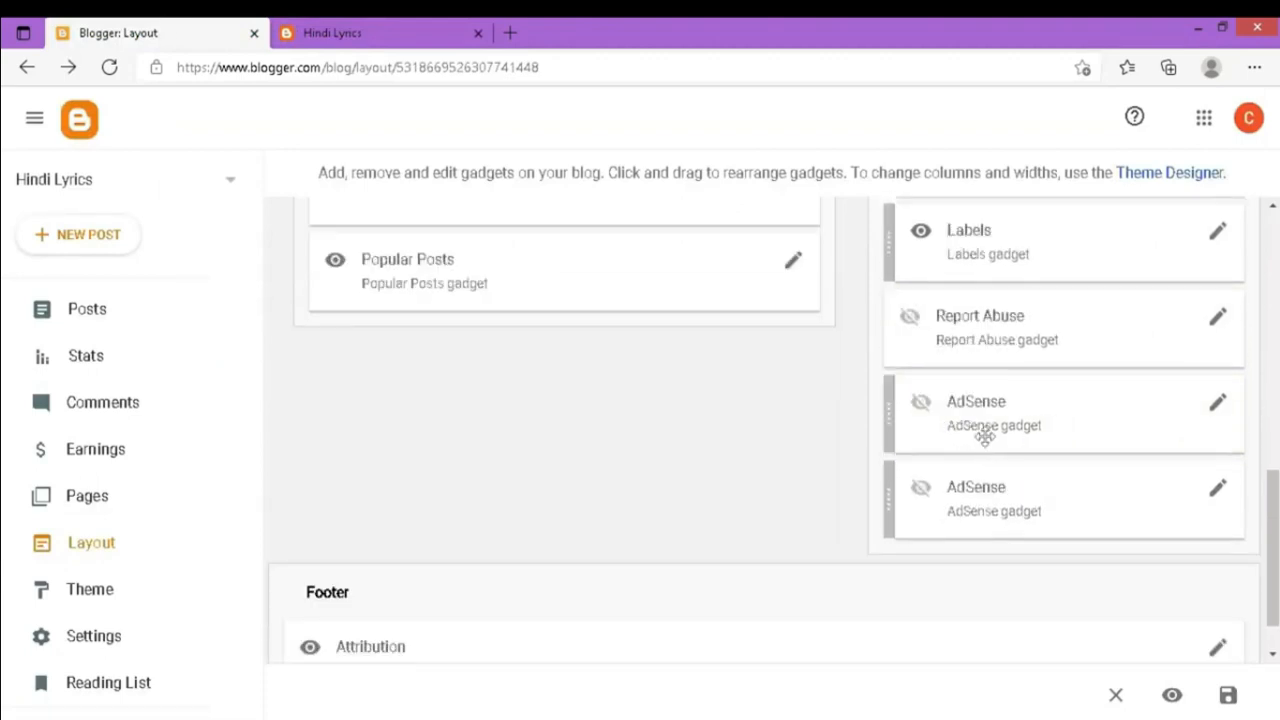
pyautogui.scroll(-1, 985, 437)
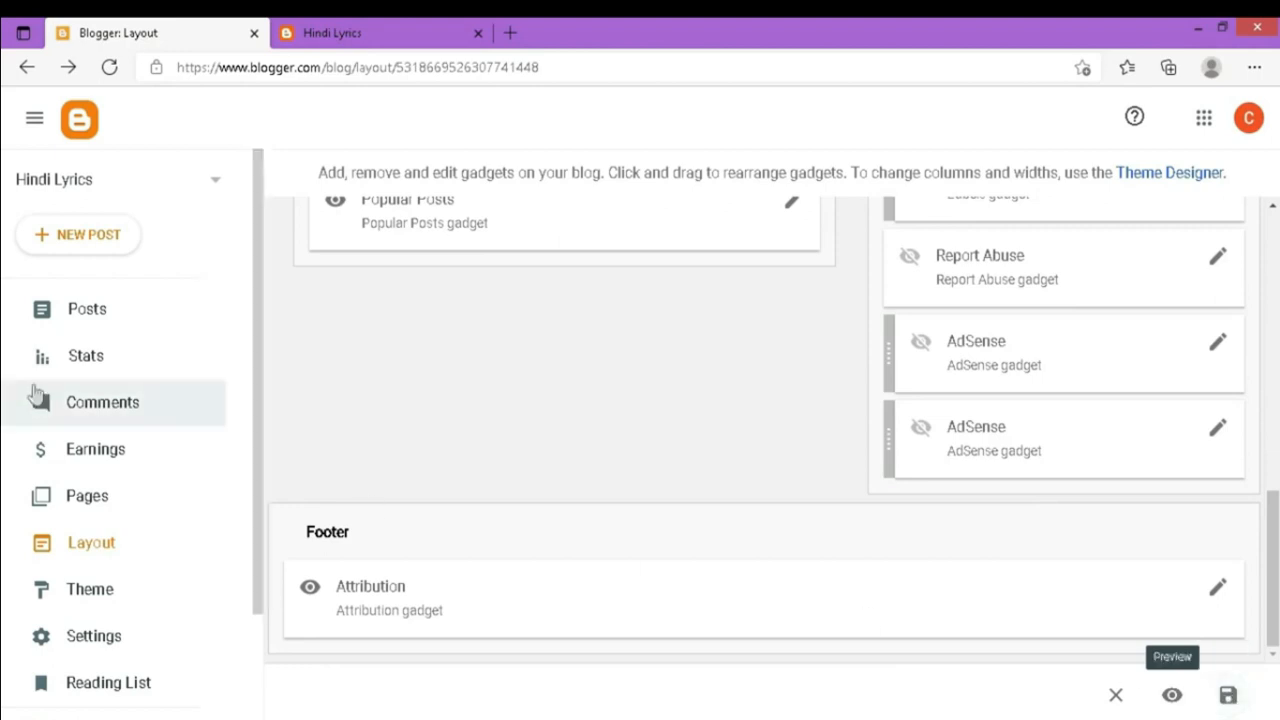
# - Review the blog's Stats page, including overall views and post views, and open the Earnings page
pyautogui.click(80, 358)
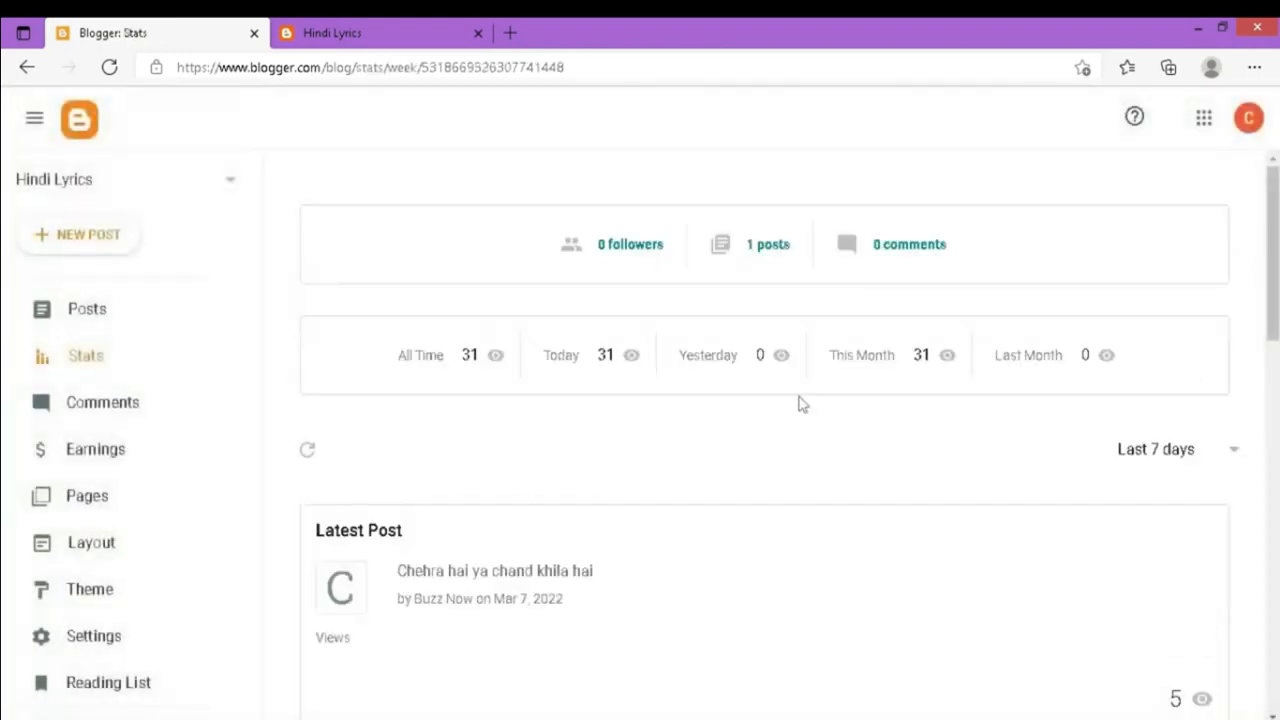
pyautogui.scroll(-9, 798, 400)
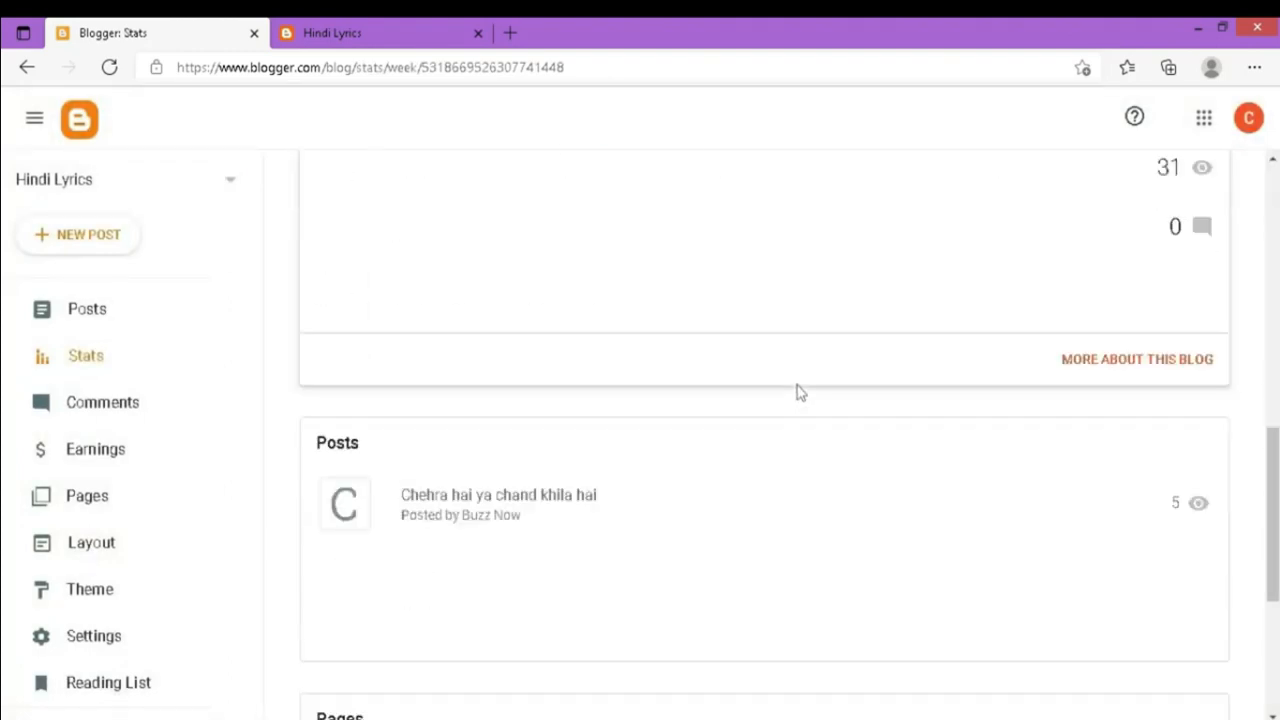
pyautogui.scroll(-2, 798, 392)
pyautogui.scroll(3, 798, 390)
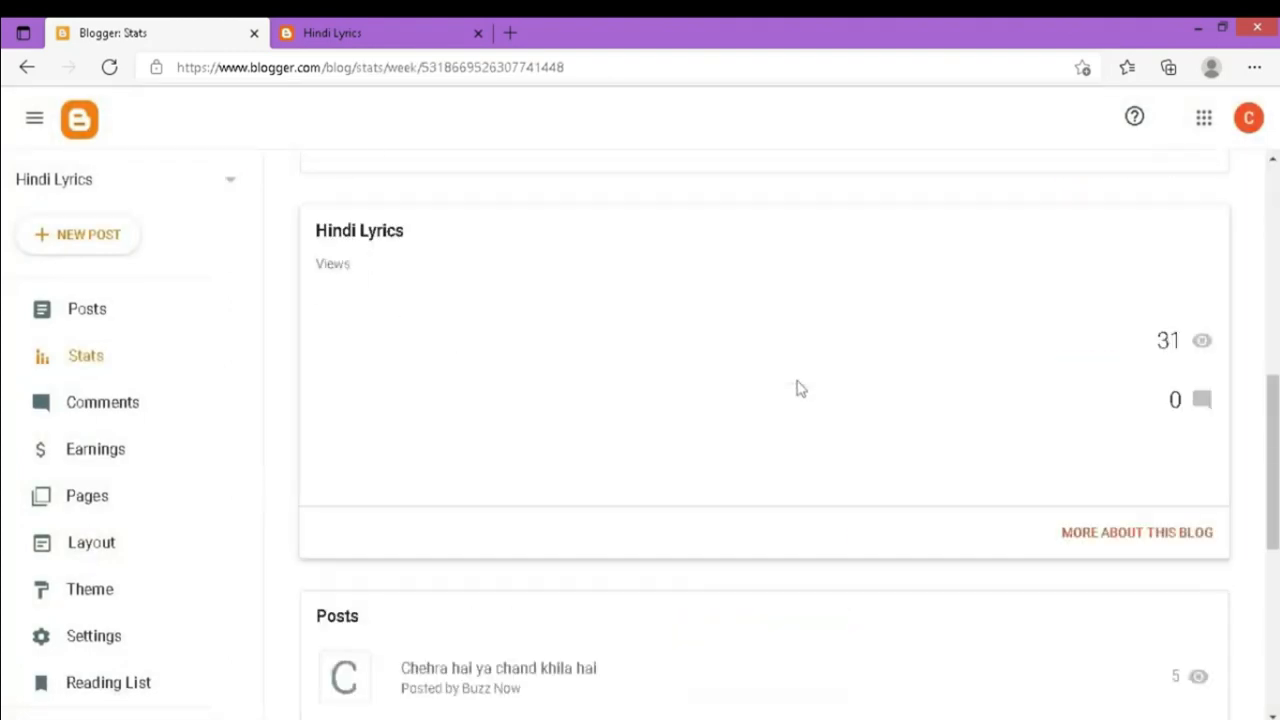
pyautogui.scroll(4, 798, 390)
pyautogui.scroll(2, 798, 388)
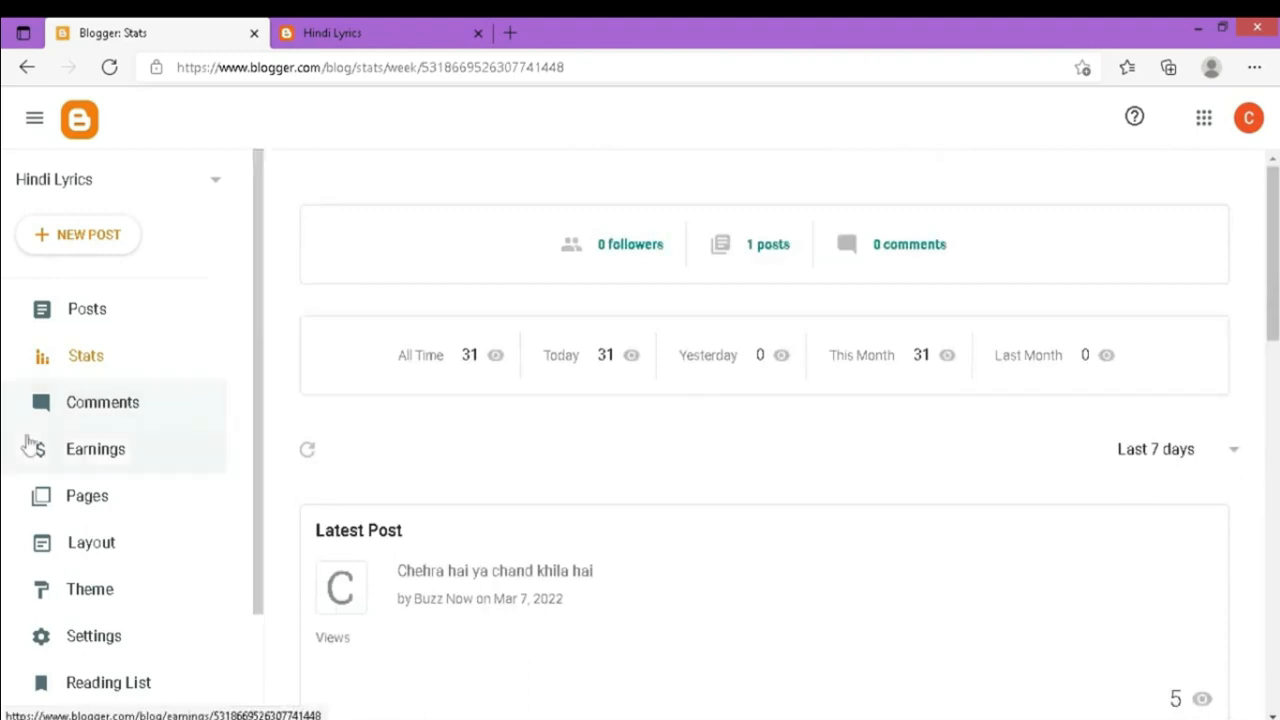
pyautogui.click(97, 452)
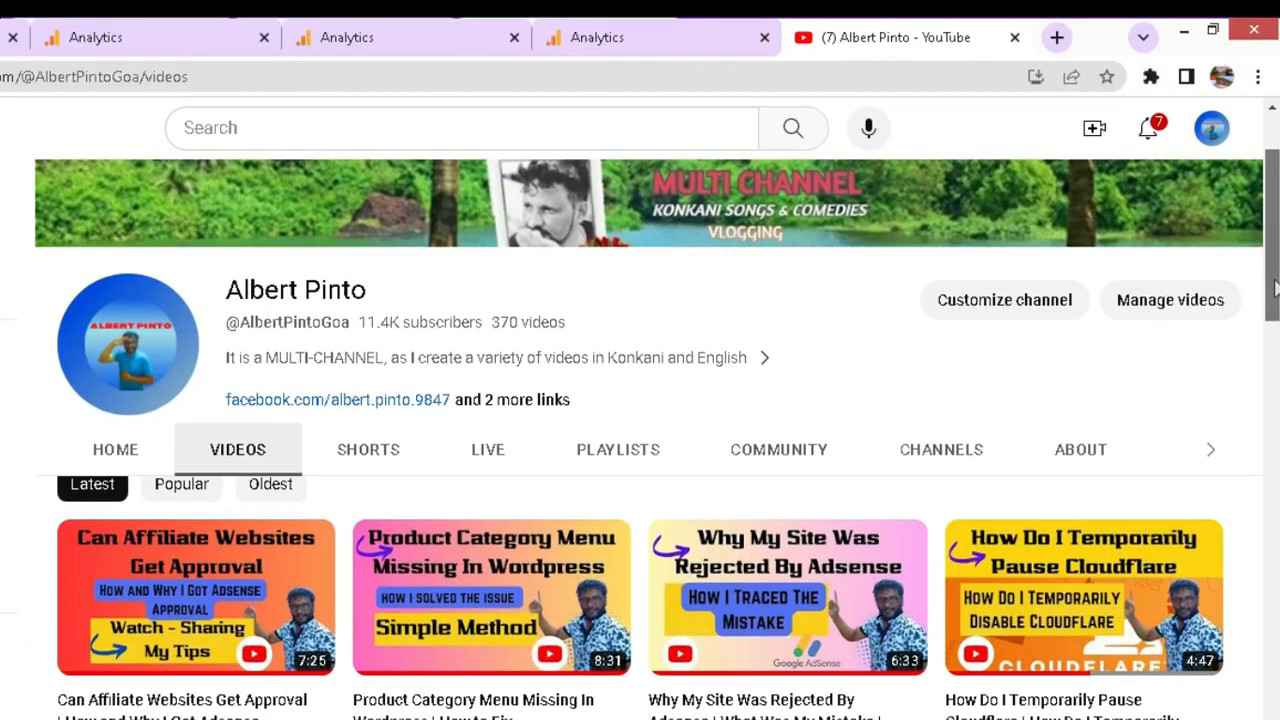
pyautogui.scroll(-2, 1268, 310)
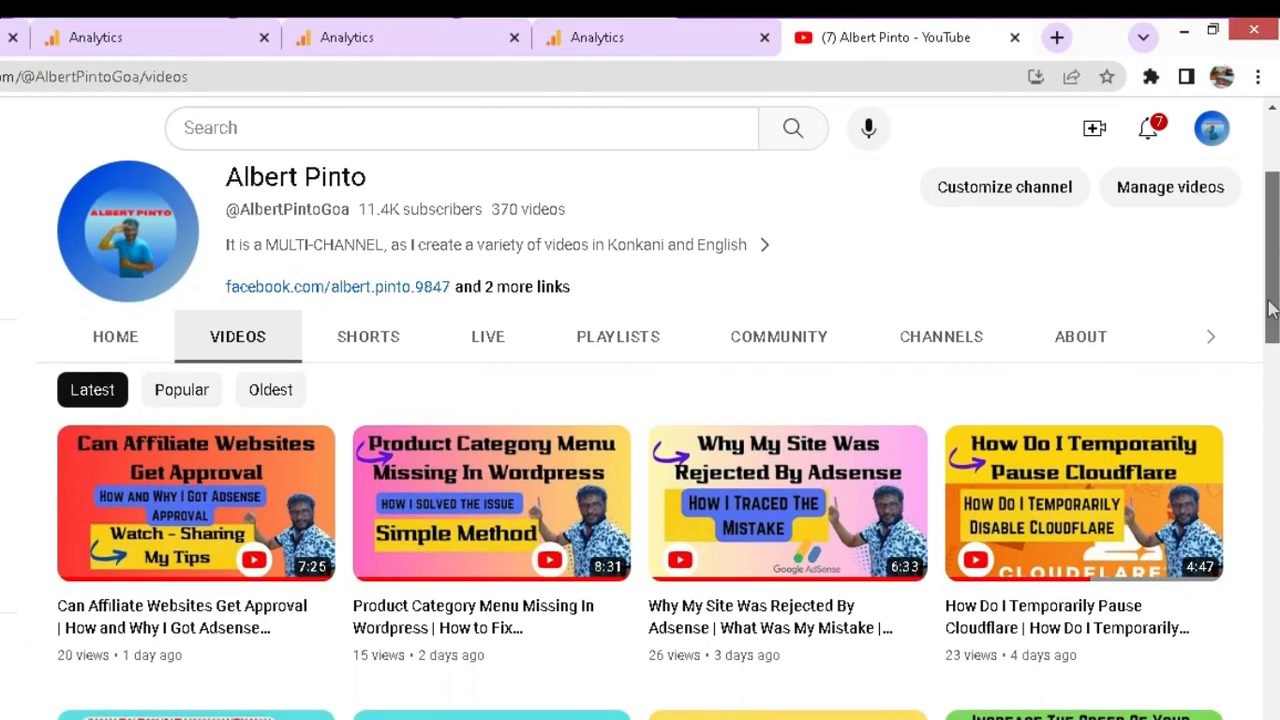
pyautogui.moveTo(1268, 310); pyautogui.dragTo(1275, 488)
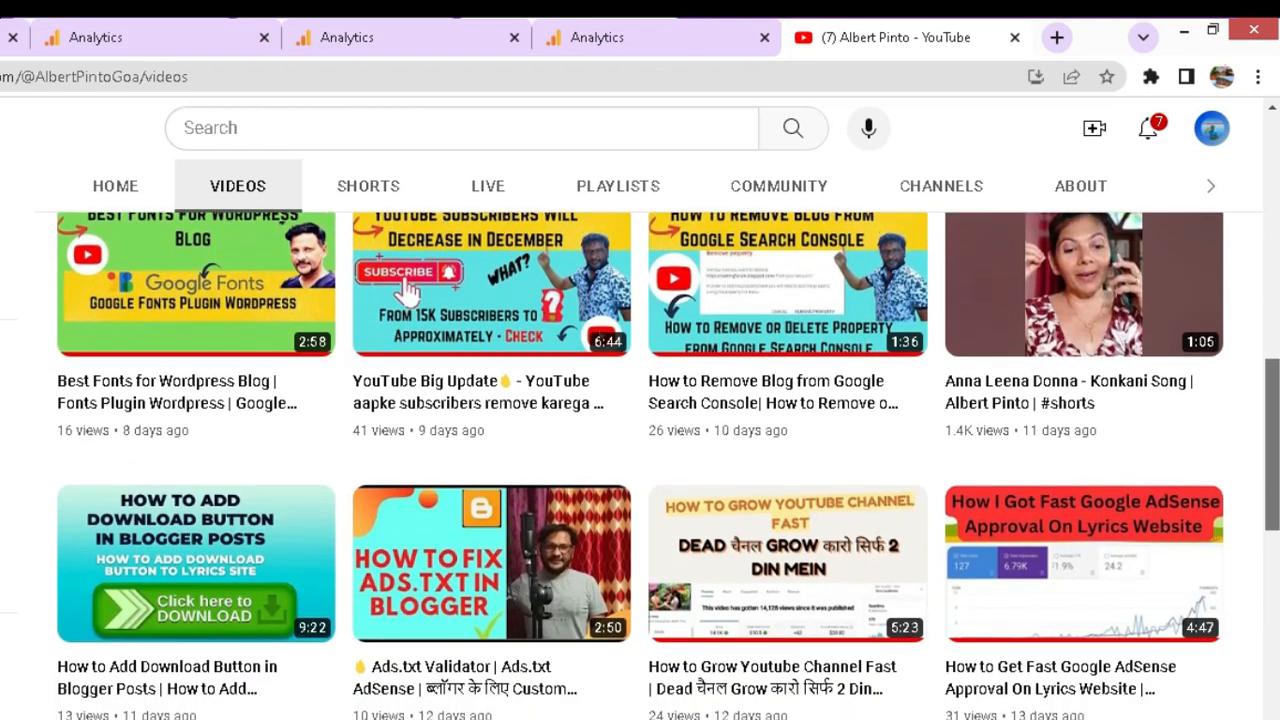